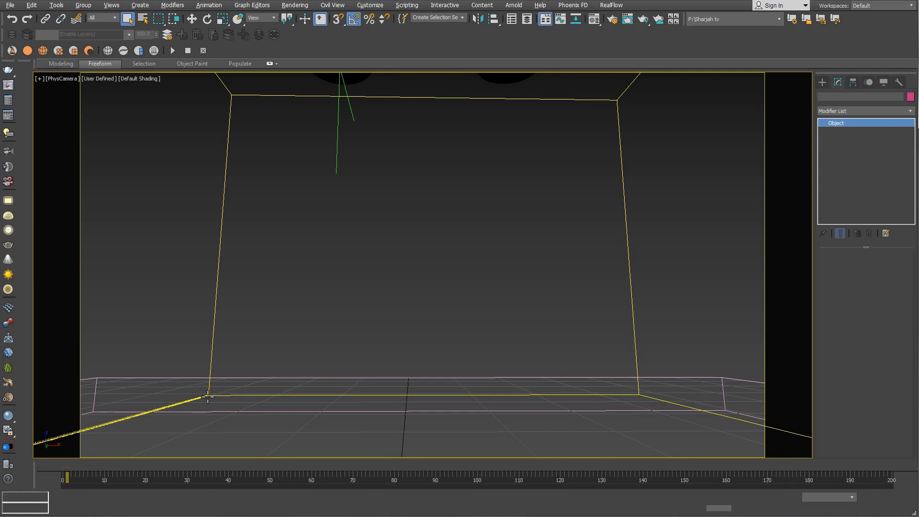
- Hide the Phoenix FD liquid simulator and return the animation to frame 0
left_click(208, 398)
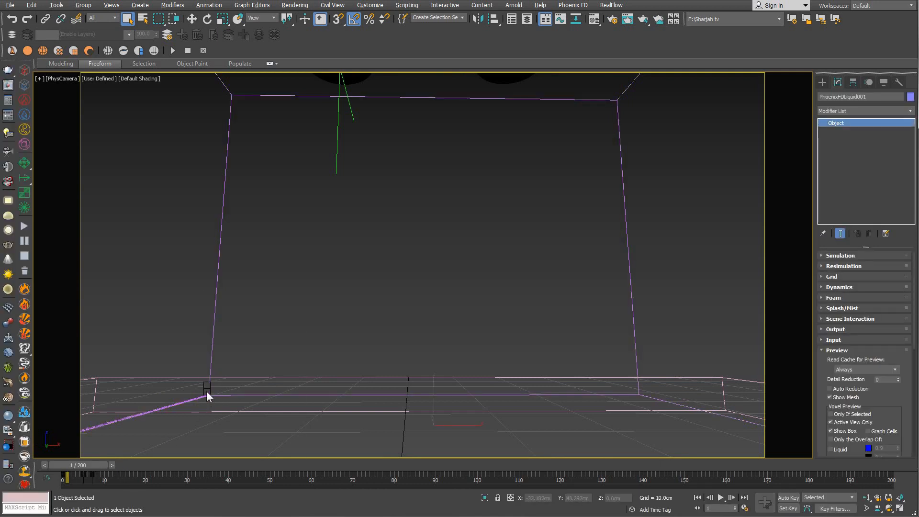
right_click(206, 392)
left_click(232, 357)
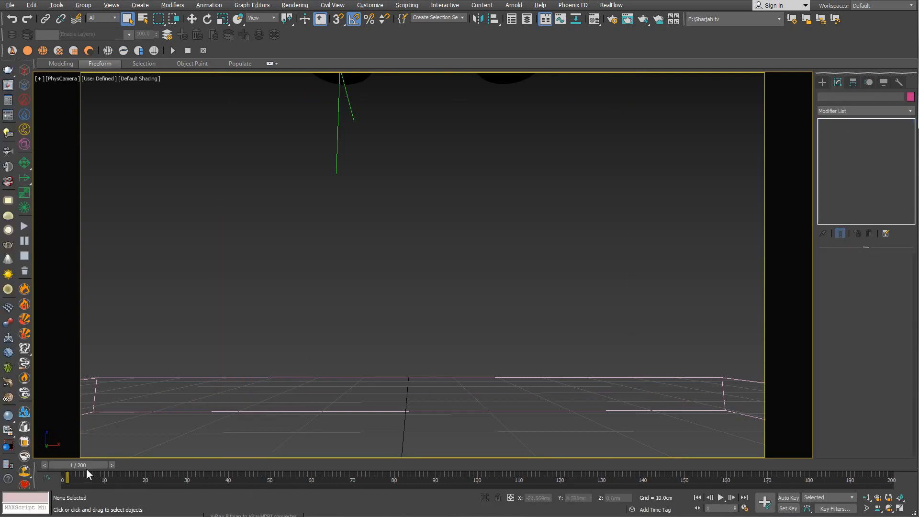
mouse_move(87, 470)
left_mouse_down()
mouse_move(192, 473)
mouse_move(80, 472)
left_mouse_up()
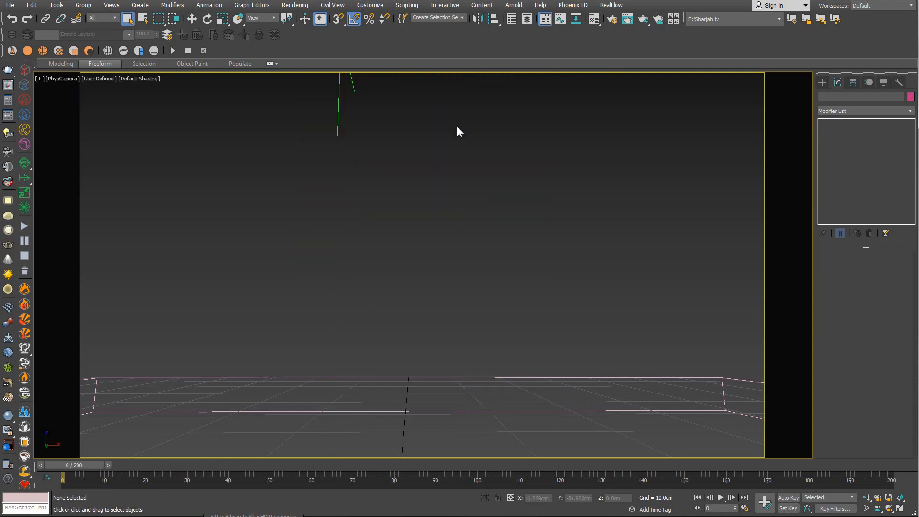
- Select and unhide the Cubes selection set, showing the ice cubes up close in an angled perspective view
left_click(462, 16)
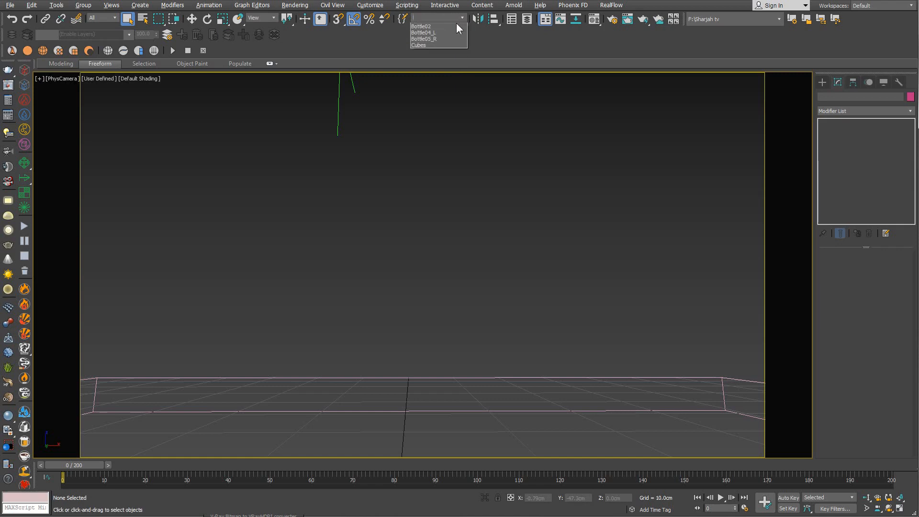
left_click(424, 44)
left_click(371, 301)
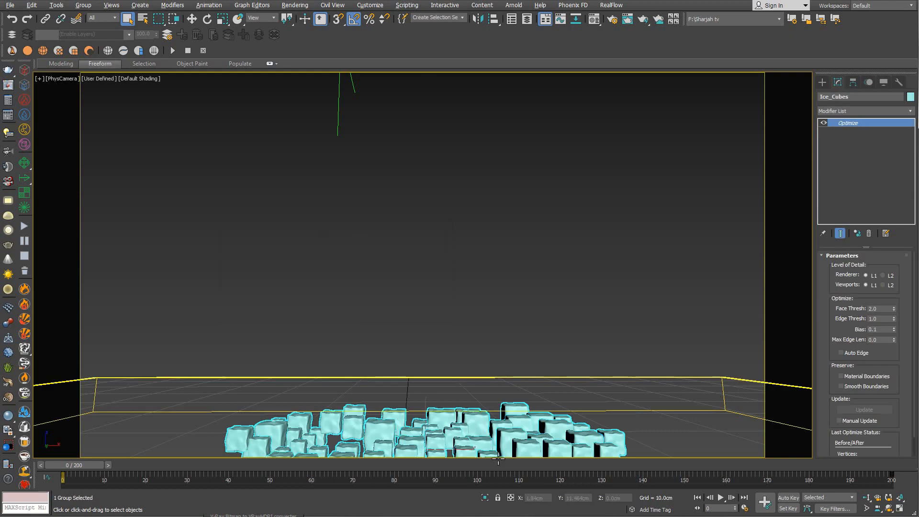
key("p")
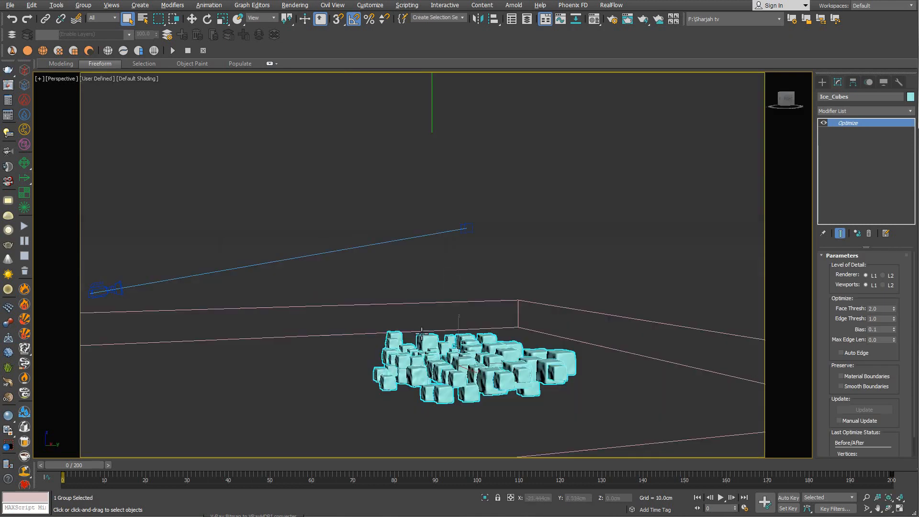
scroll(445, 309, "up", 2)
middle_click_drag(446, 309, 429, 236)
scroll(437, 287, "up", 3)
key("ctrl+r")
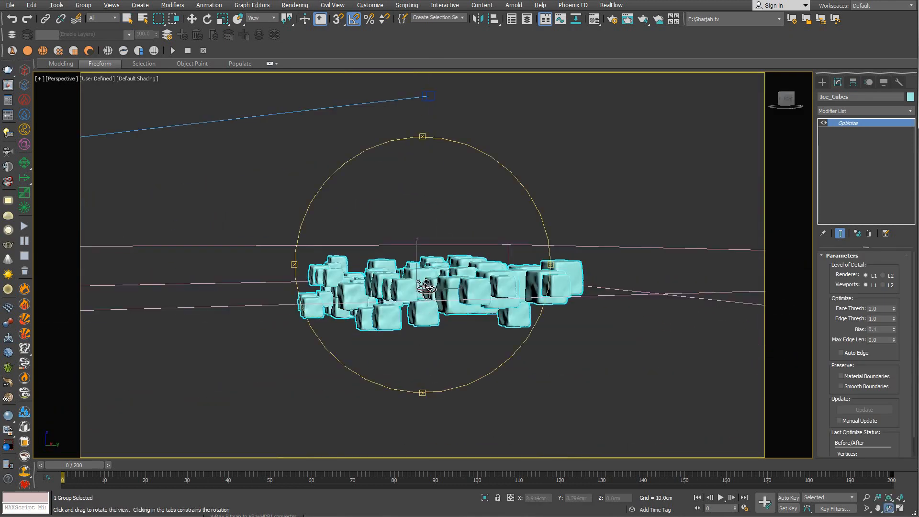
left_click_drag(429, 307, 390, 267)
right_click(390, 267)
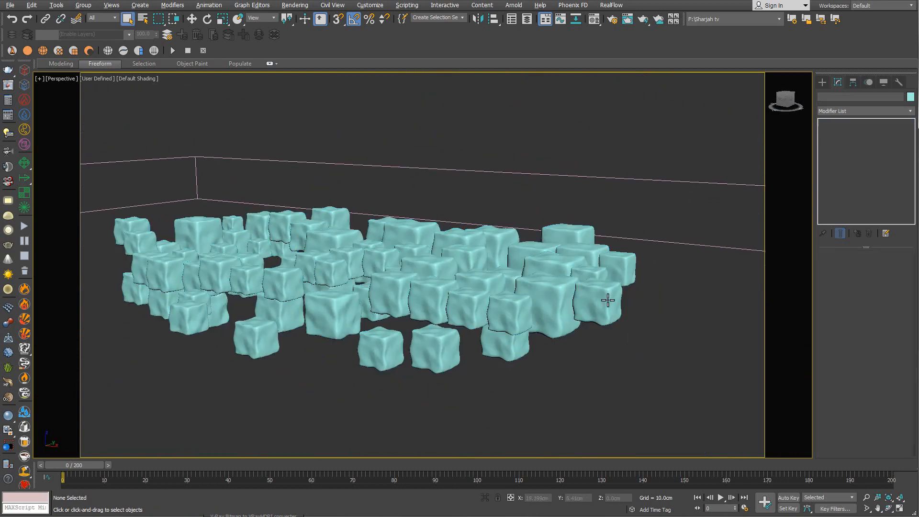
- Open the Ice_Cubes group and inspect the Noise modifier of the front cube at the cluster's right end
left_click(84, 5)
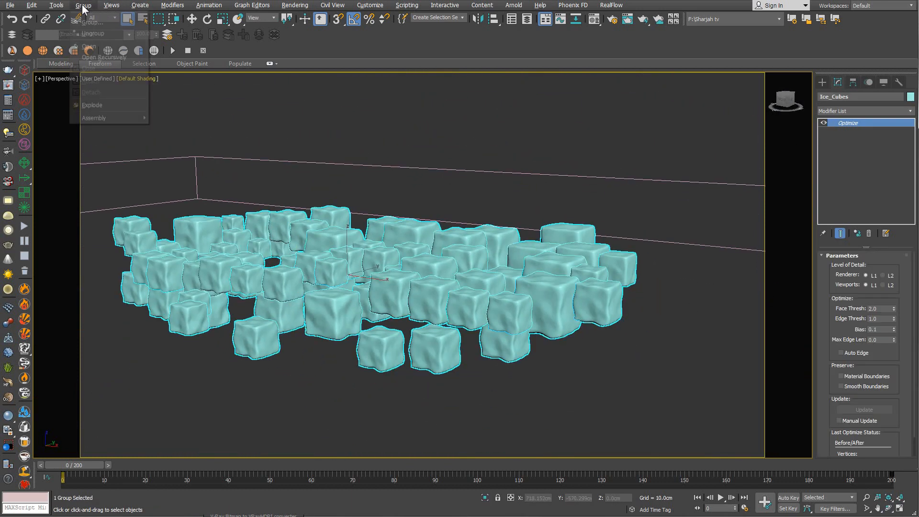
left_click(91, 46)
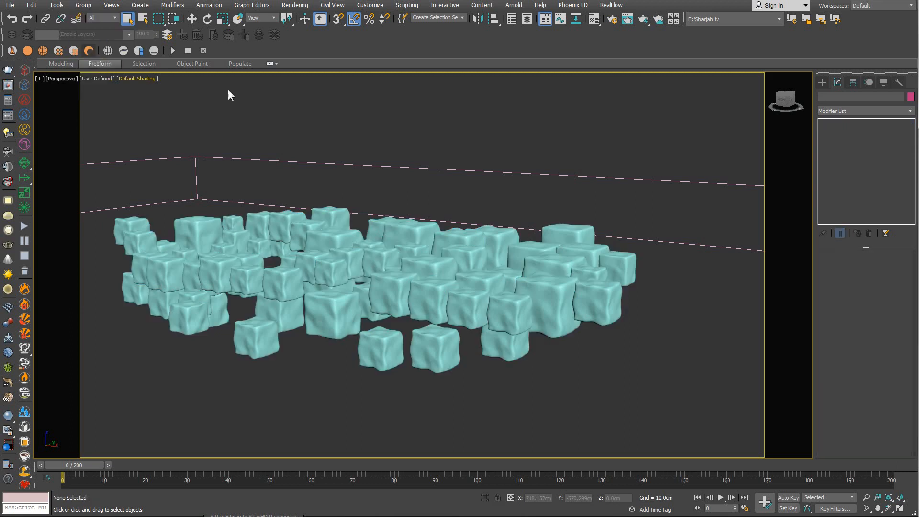
left_click(608, 302)
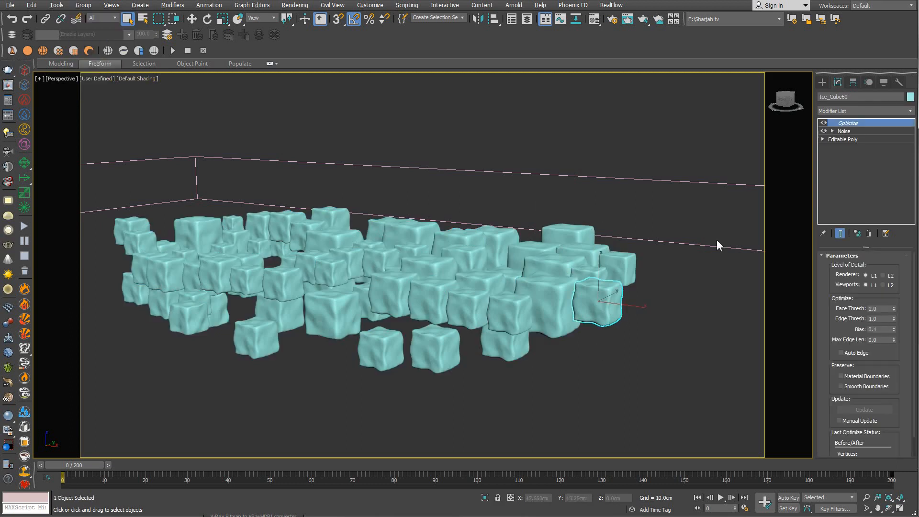
left_click(841, 132)
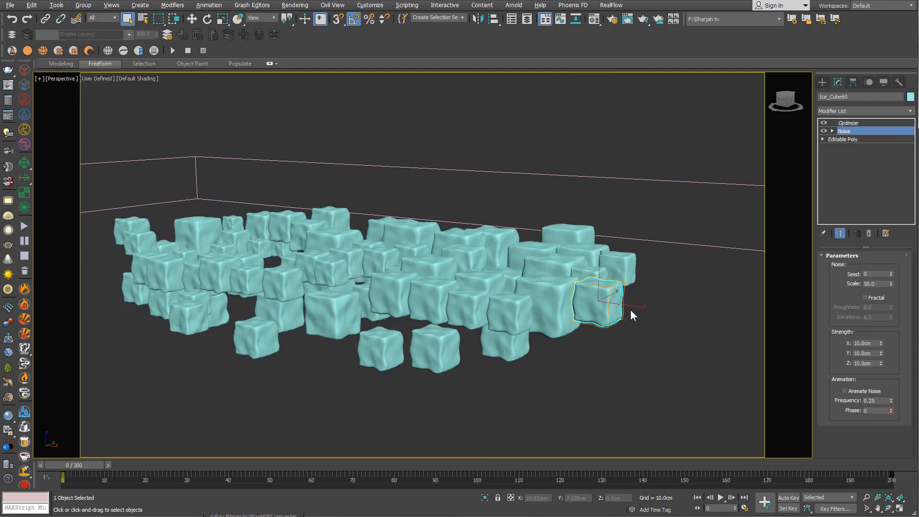
right_click(893, 413)
- Compare the mesh of Ice_Cube62 with the Optimize modifier off and on, with edged faces displayed
left_click(533, 301)
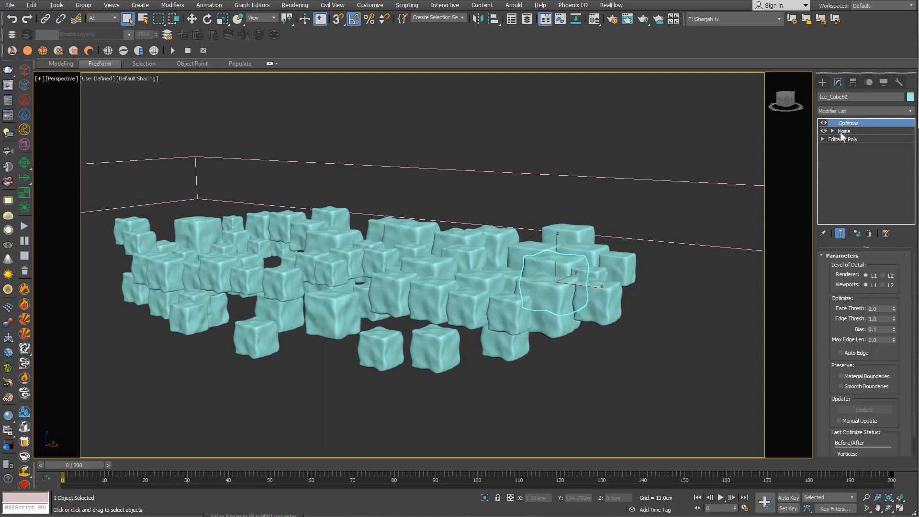
left_click(844, 131)
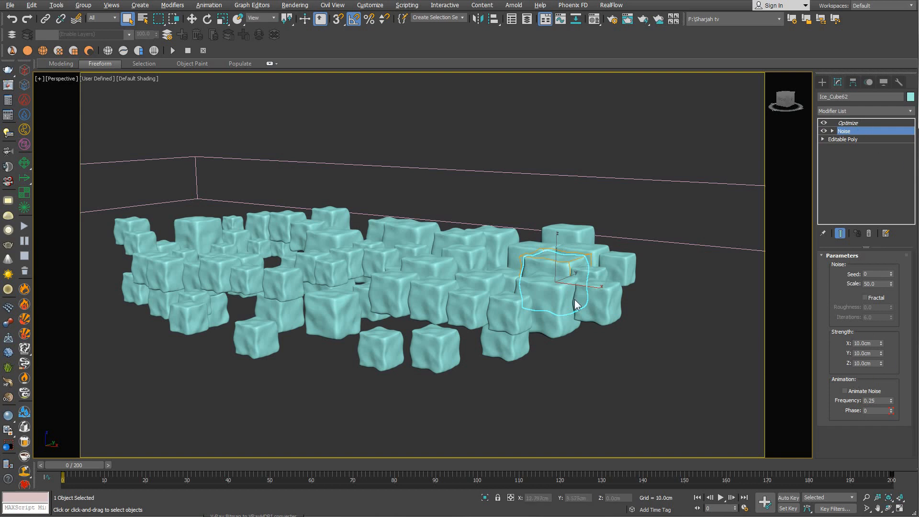
key("F4")
scroll(587, 271, "up", 6)
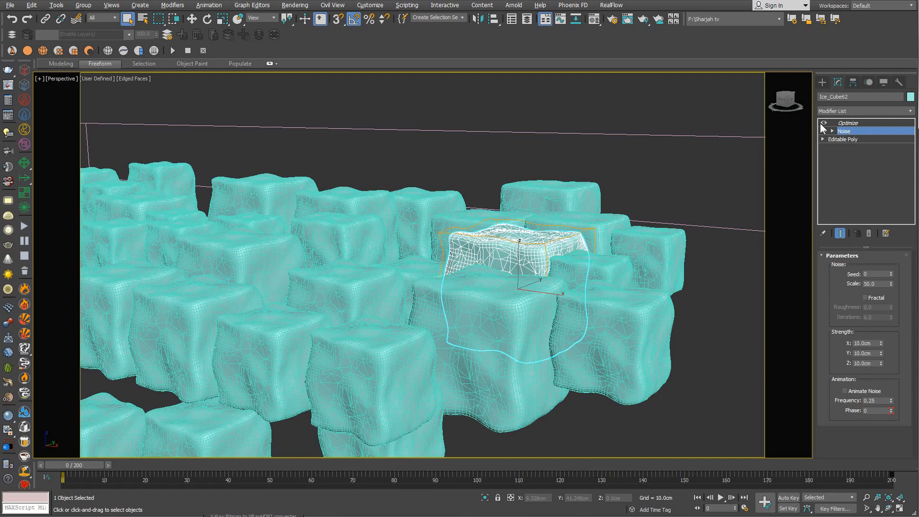
left_click(824, 123)
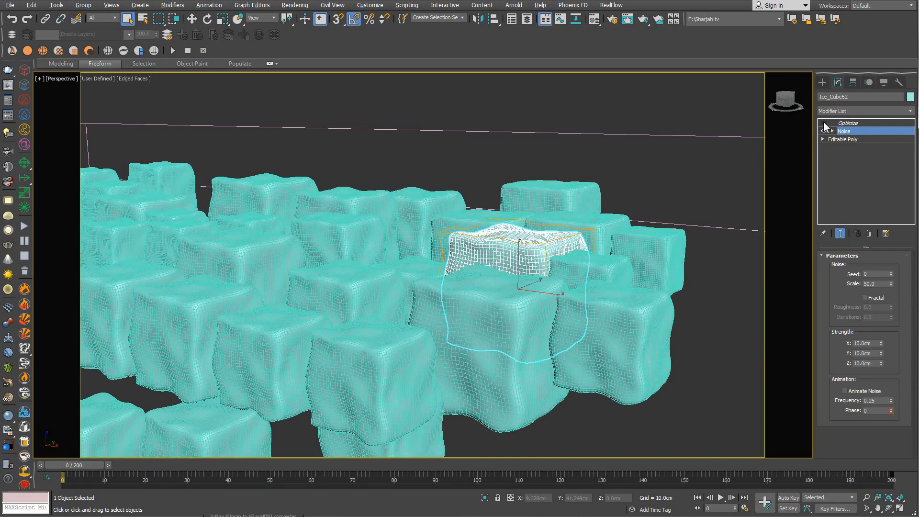
left_click(824, 123)
- Review the Optimize modifier's parameters, then deselect the cube and turn off the edged-faces display
left_click(849, 123)
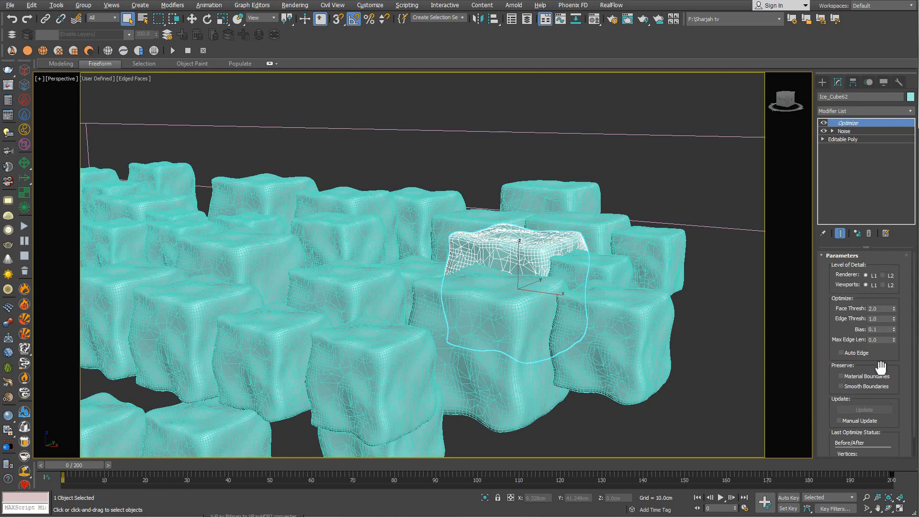
left_click_drag(898, 380, 897, 313)
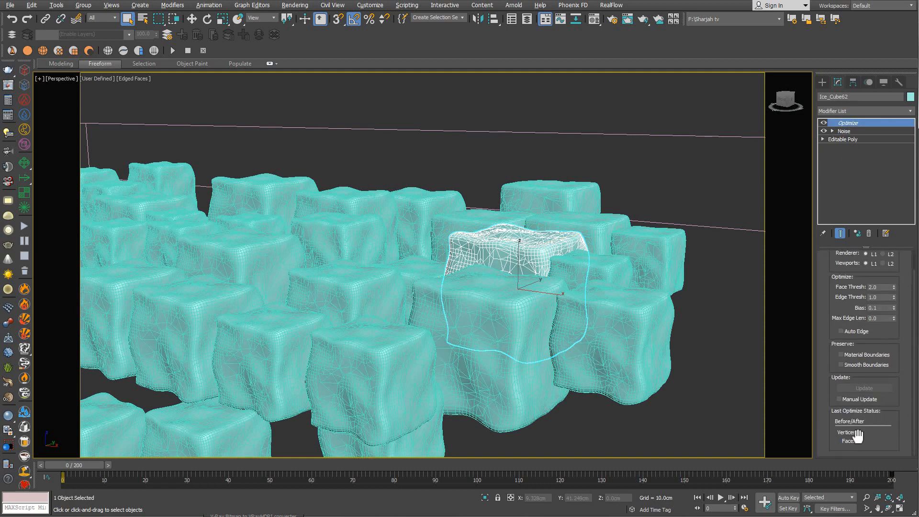
mouse_move(896, 348)
left_mouse_down()
mouse_move(897, 394)
mouse_move(891, 356)
left_mouse_up()
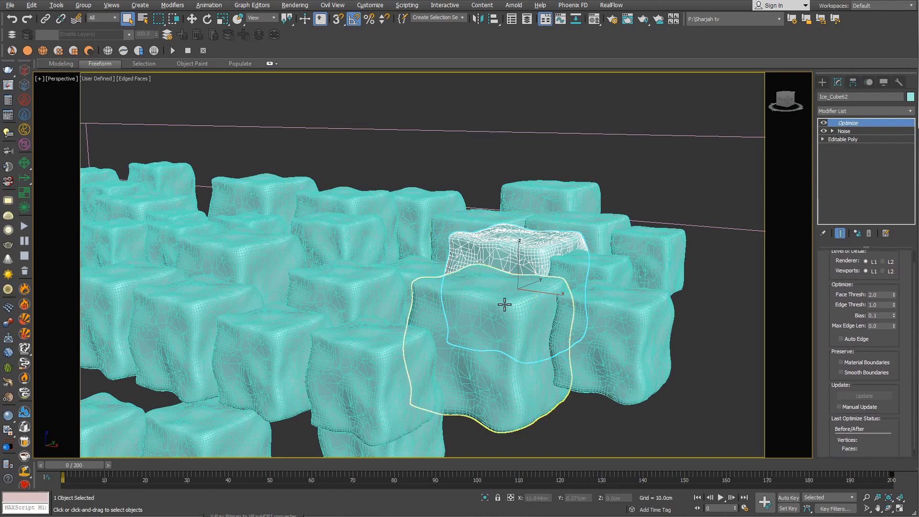
scroll(503, 303, "down", 5)
left_click(525, 328)
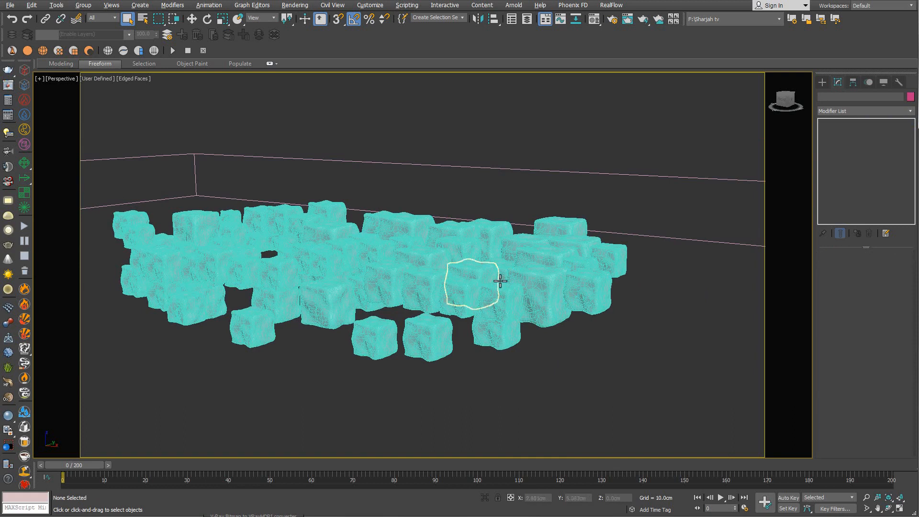
middle_click_drag(516, 272, 515, 266)
key("F4")
scroll(467, 314, "down", 8)
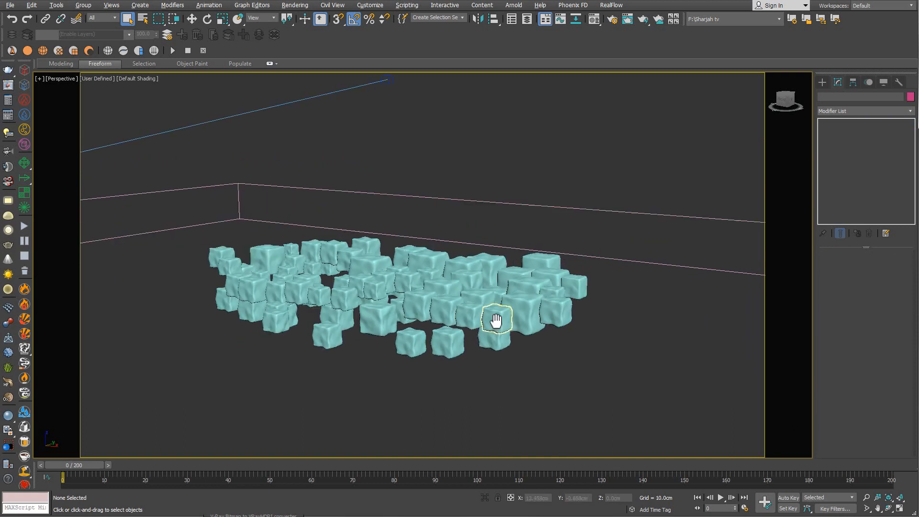
- Examine the bottles' position relative to the ice cubes in the front view at frame 8
key("f")
middle_click_drag(474, 282, 545, 303)
scroll(471, 283, "up", 6)
middle_click_drag(531, 266, 472, 333)
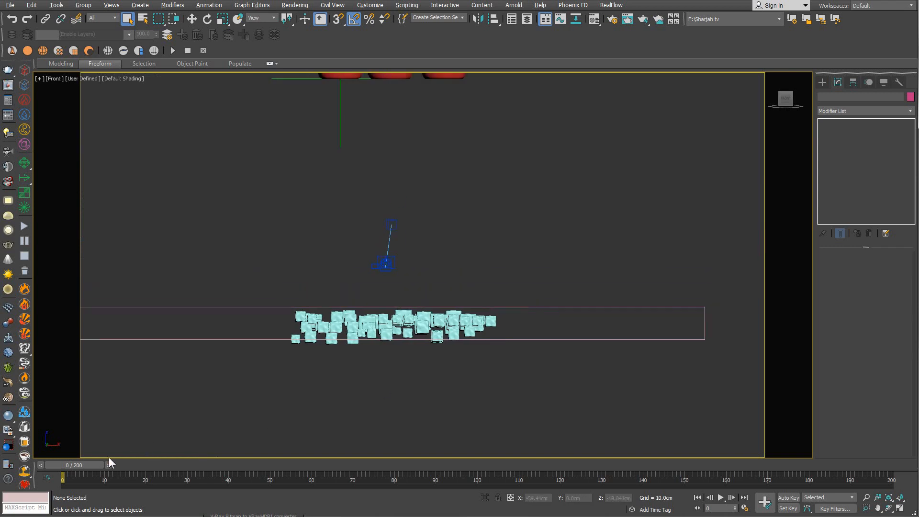
left_click_drag(92, 464, 119, 462)
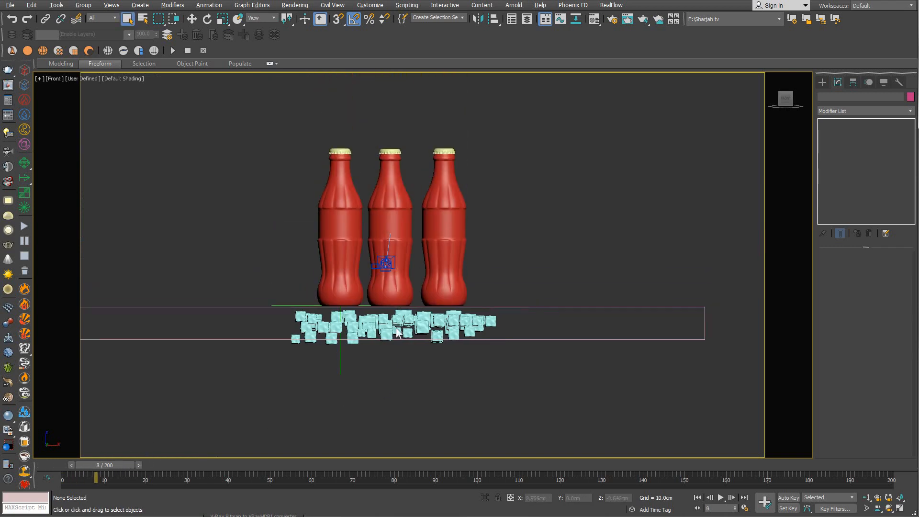
middle_click_drag(396, 328, 449, 333)
scroll(414, 327, "up", 2)
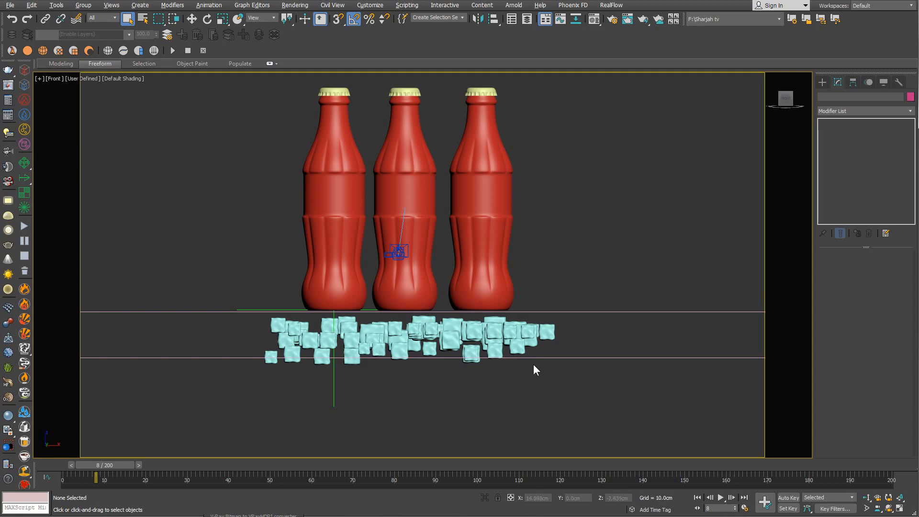
middle_click_drag(434, 319, 439, 338)
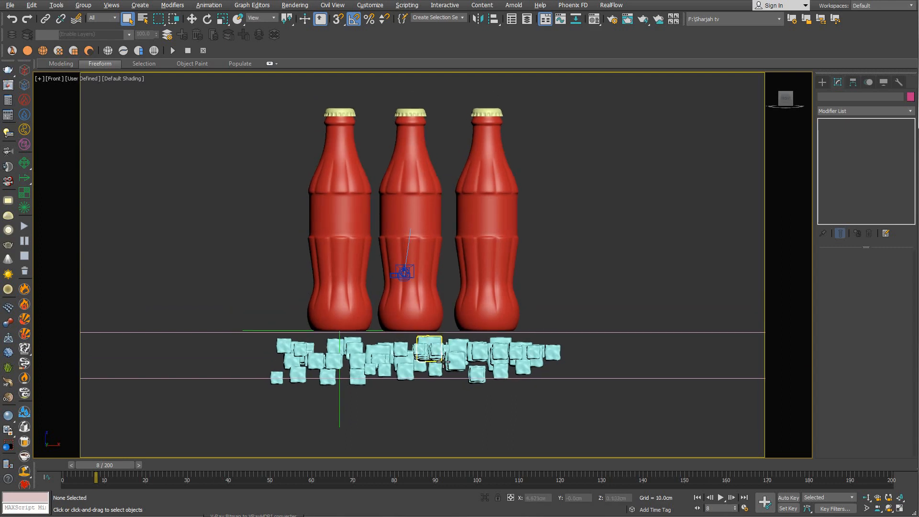
scroll(444, 345, "up", 2)
scroll(443, 343, "down", 2)
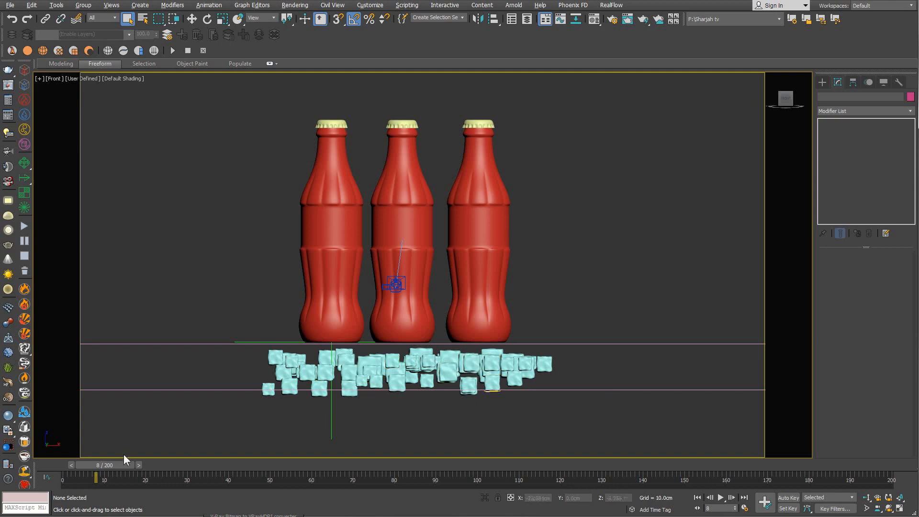
- Go to frame 3 and unhide the Phoenix FD liquid simulator
left_click_drag(111, 467, 91, 465)
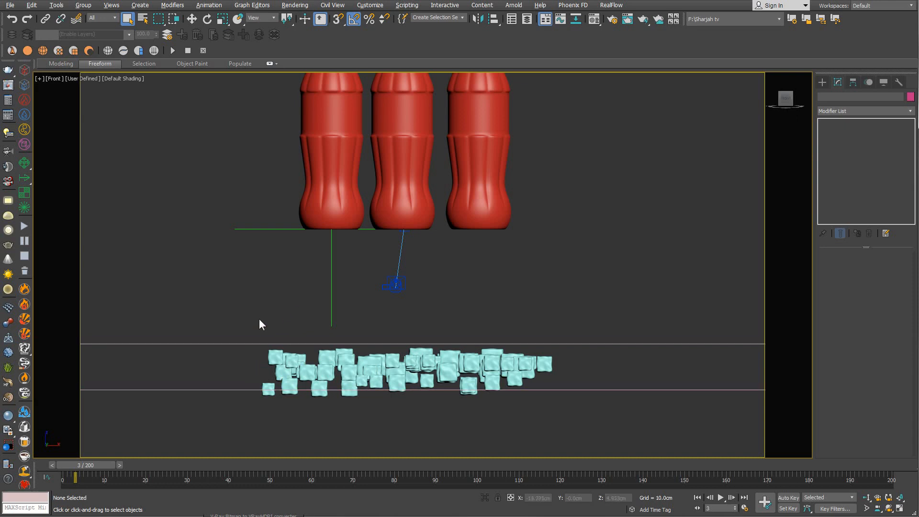
right_click(283, 285)
left_click(316, 229)
- Step forward one frame at a time to frame 7 to examine the liquid splash around the bottles
left_click(122, 465)
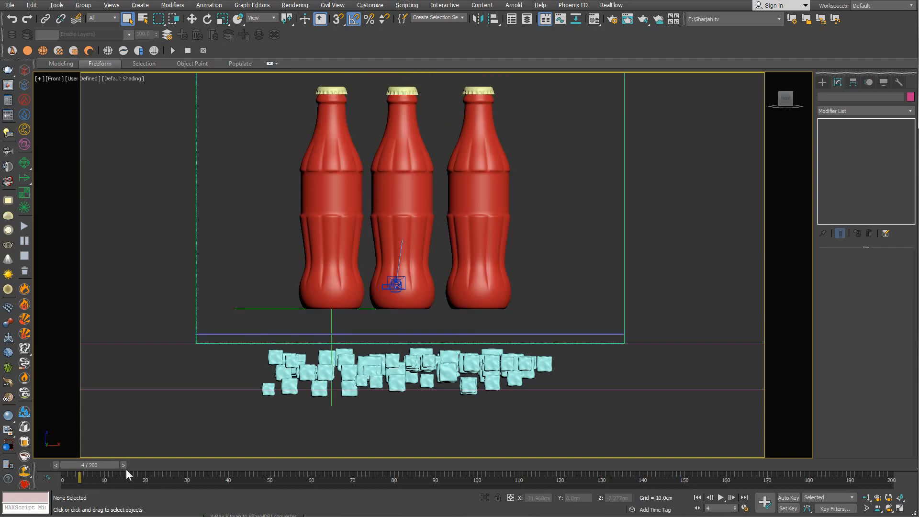
left_click(123, 465)
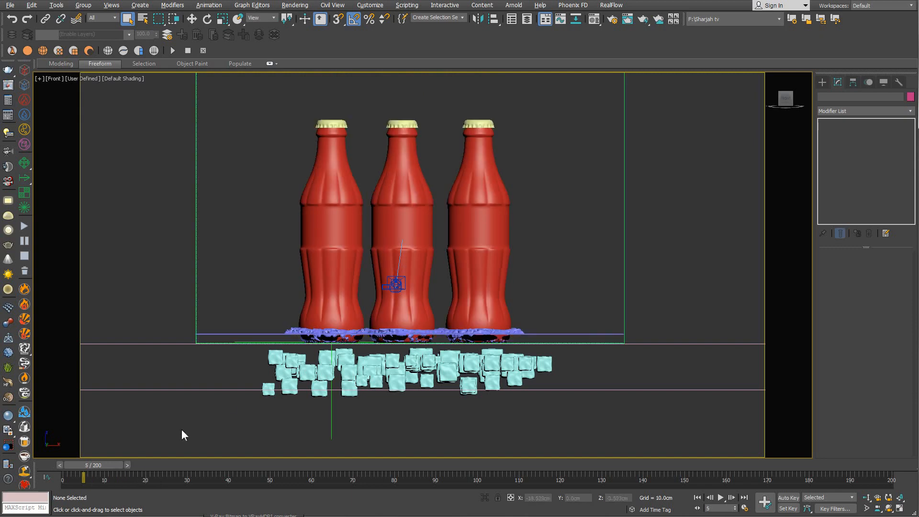
left_click(128, 464)
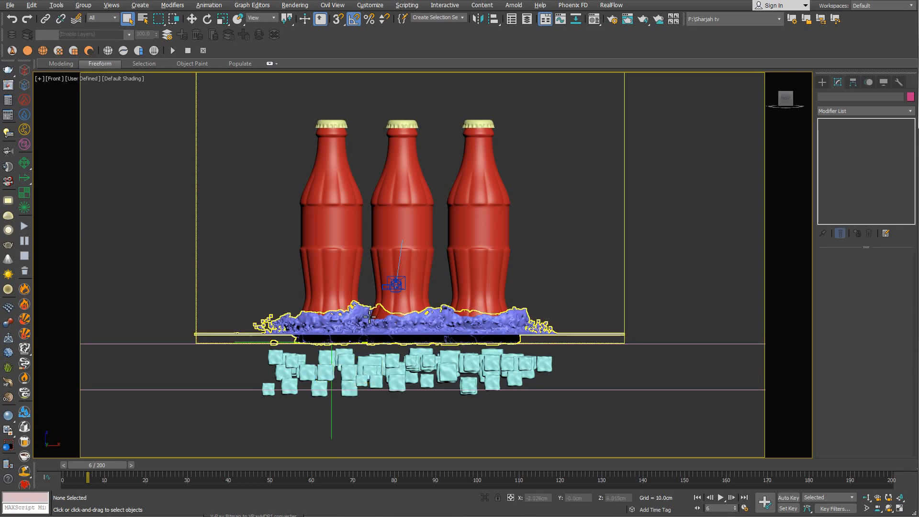
left_click(133, 464)
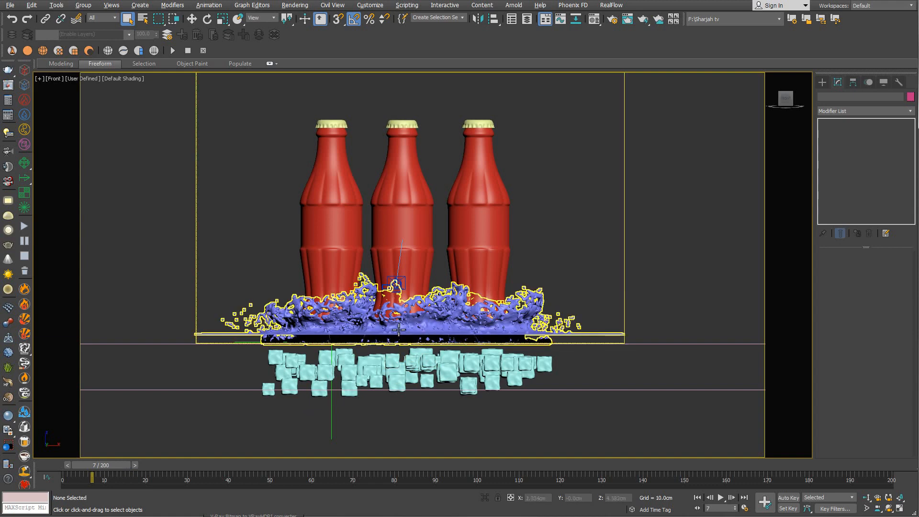
- Switch to the top view in wireframe shading and hide the liquid simulator covering the bottles
middle_click_drag(455, 344, 386, 290)
middle_click_drag(469, 316, 421, 312, "alt")
key("t")
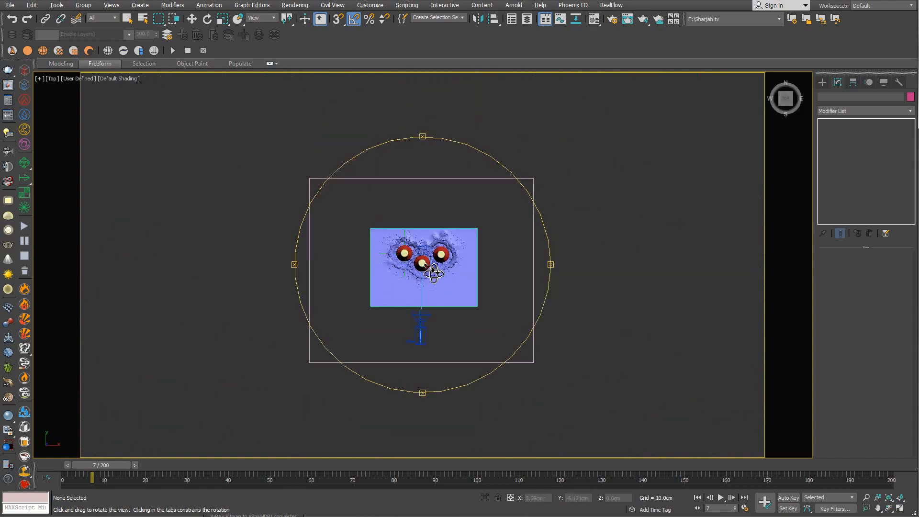
scroll(435, 273, "up", 8)
key("F3")
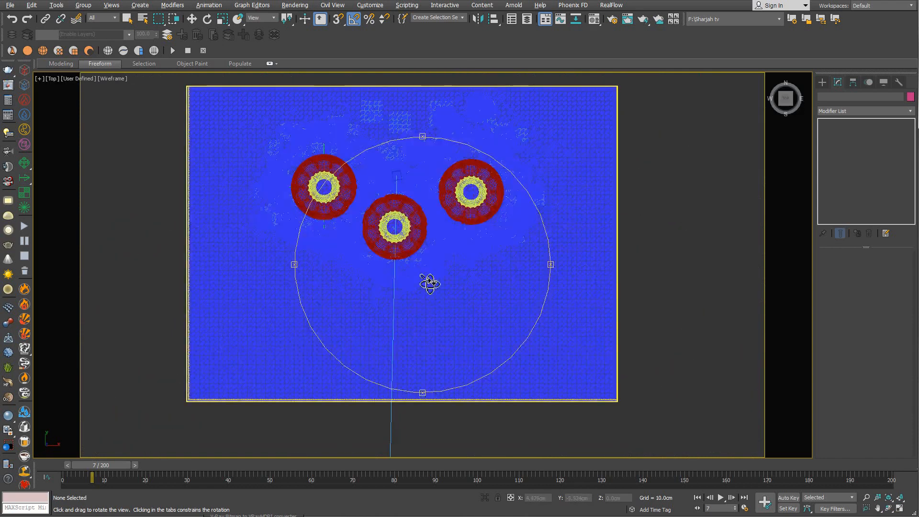
middle_click_drag(430, 282, 431, 303)
right_click(431, 288)
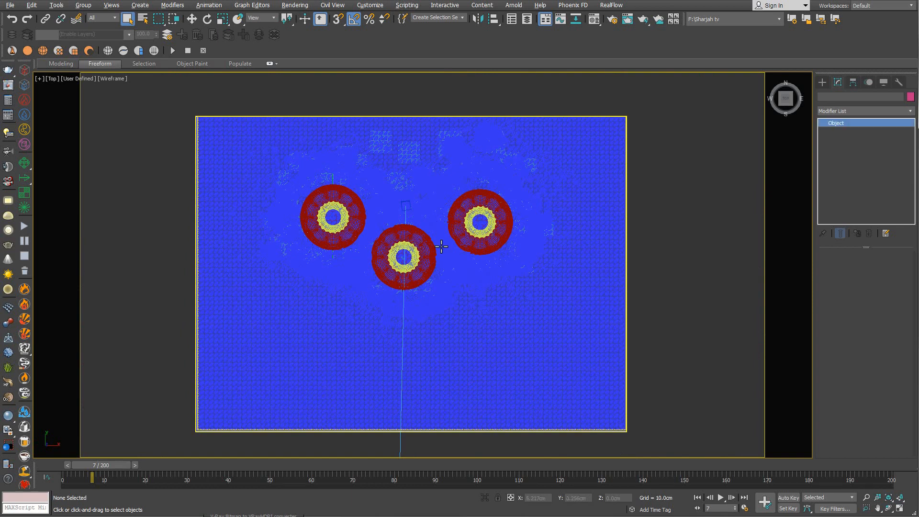
left_click(441, 245)
right_click(440, 244)
left_click(461, 210)
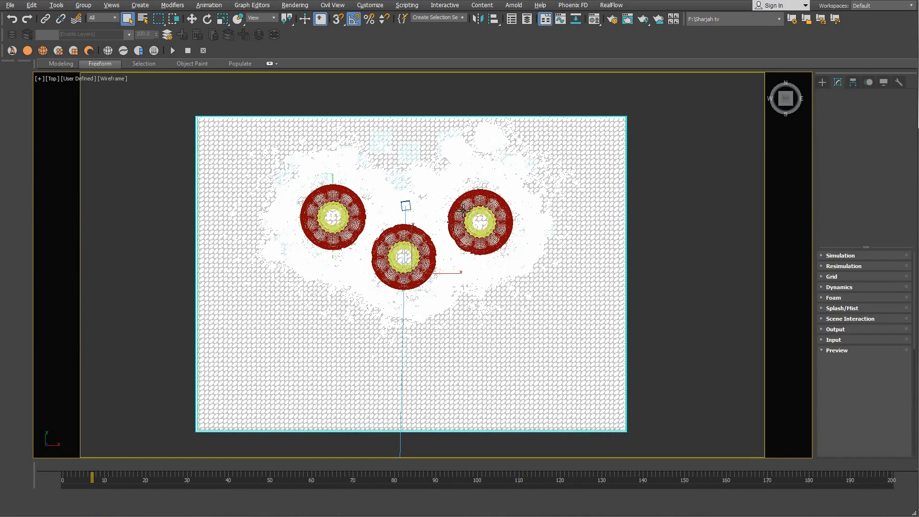
- Examine how the ice cubes surround the bottles in the top view and in a shaded perspective view
scroll(430, 257, "up", 2)
middle_click_drag(427, 318, 418, 361)
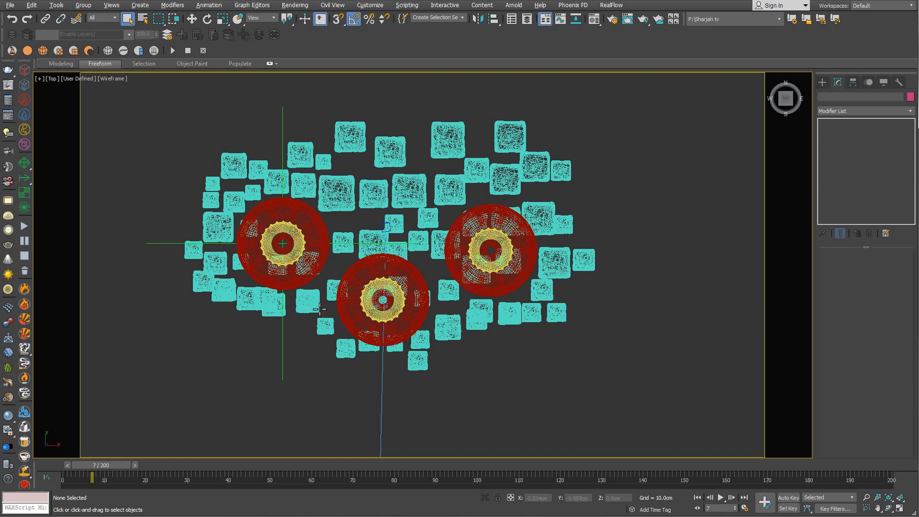
middle_click_drag(439, 215, 441, 241)
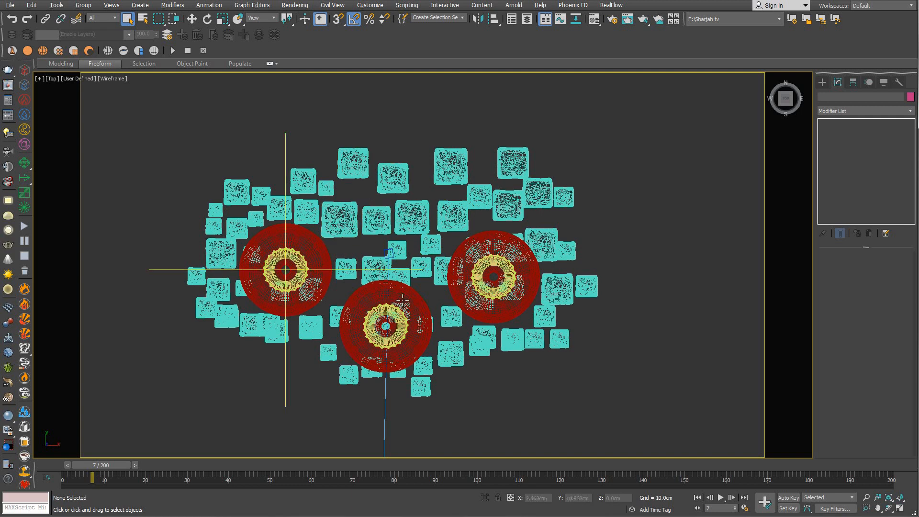
scroll(389, 293, "down", 3)
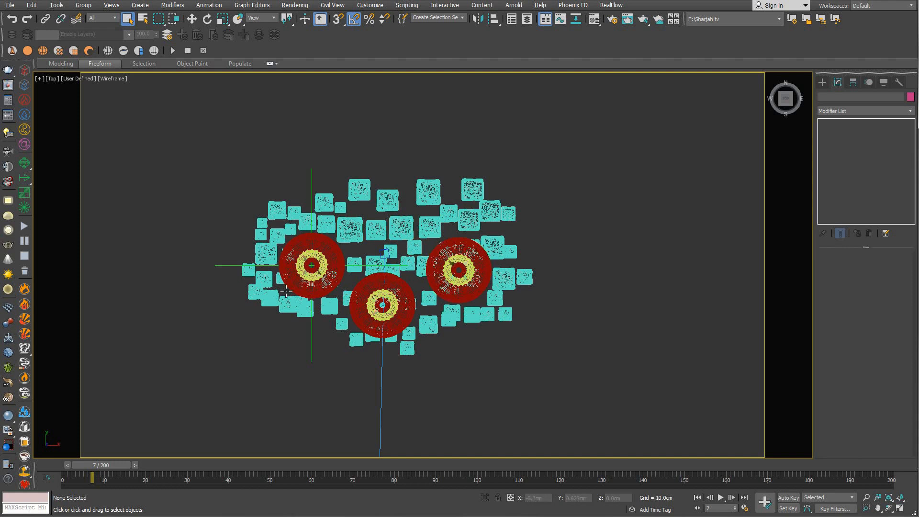
middle_click_drag(286, 291, 420, 315, "alt")
key("p")
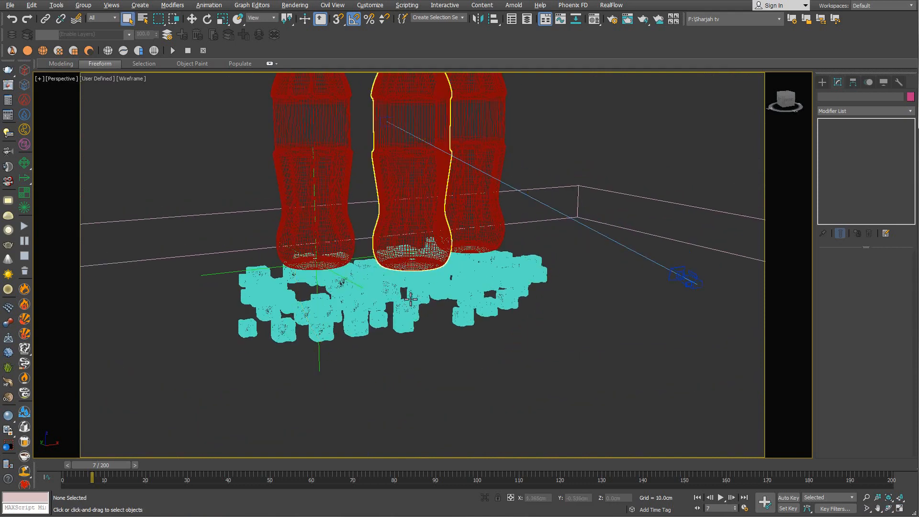
middle_click_drag(424, 327, 433, 313)
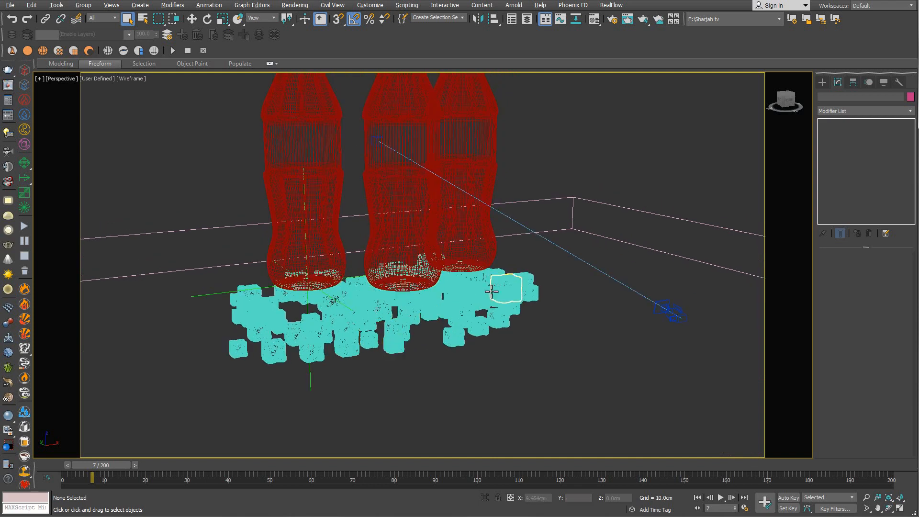
middle_click_drag(398, 306, 399, 281)
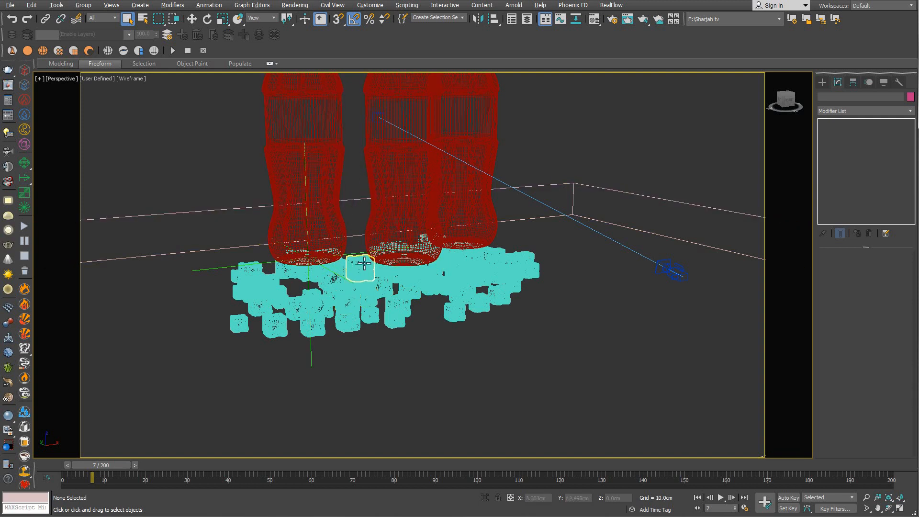
middle_click_drag(415, 264, 395, 249)
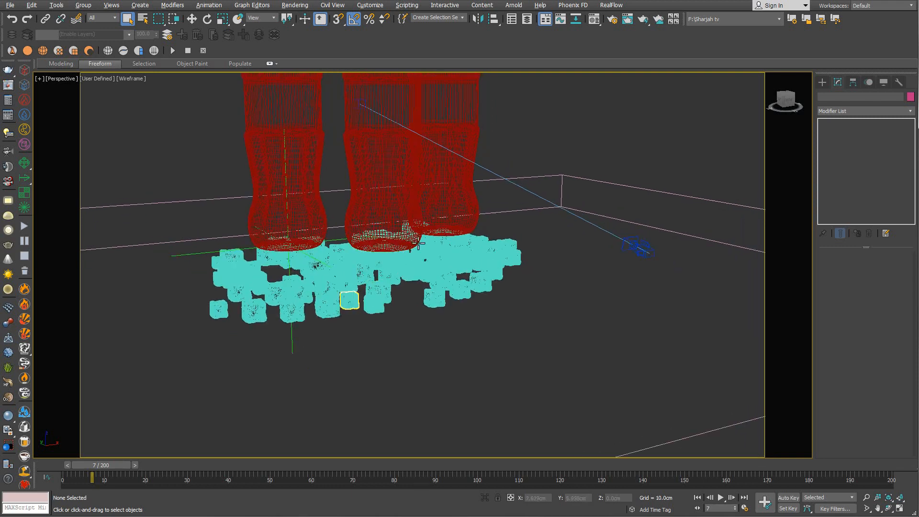
scroll(419, 302, "down", 6)
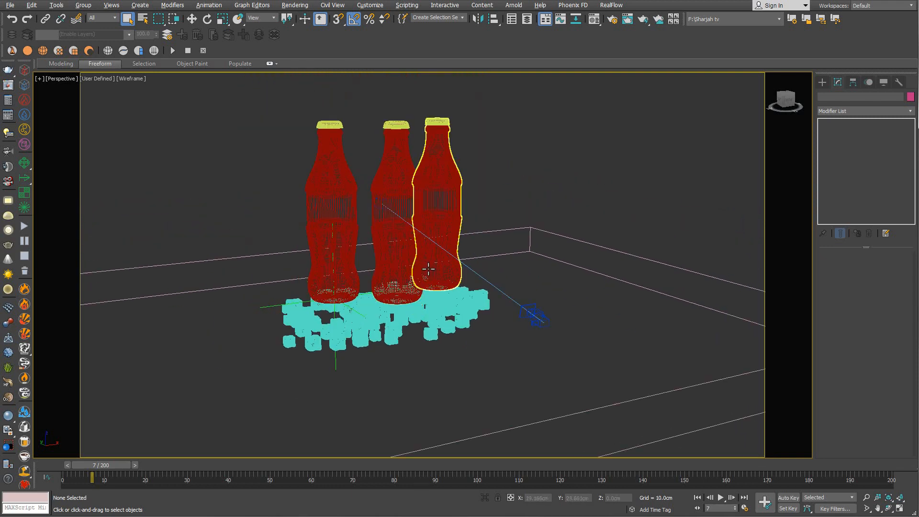
key("F3")
middle_click_drag(429, 269, 456, 275, "alt")
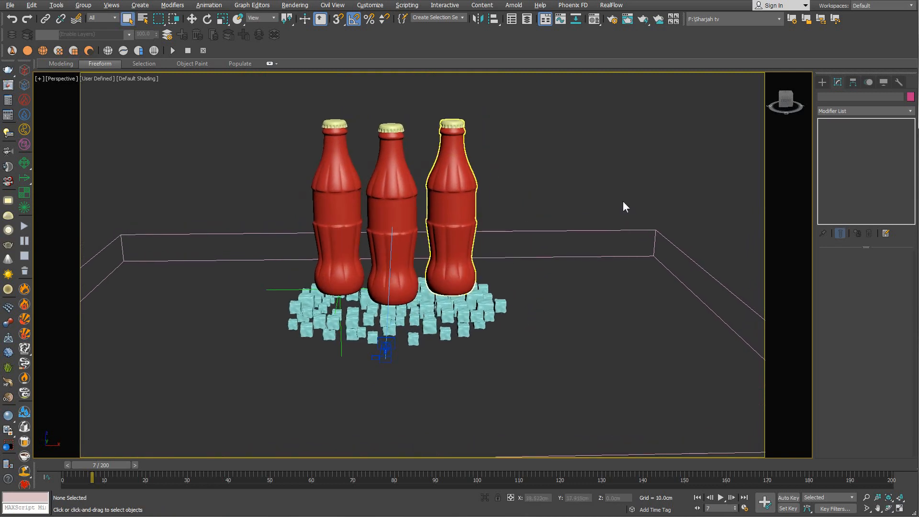
- Create a tyFlow object in the top view, outside the rectangular outline around the bottles
left_click(822, 82)
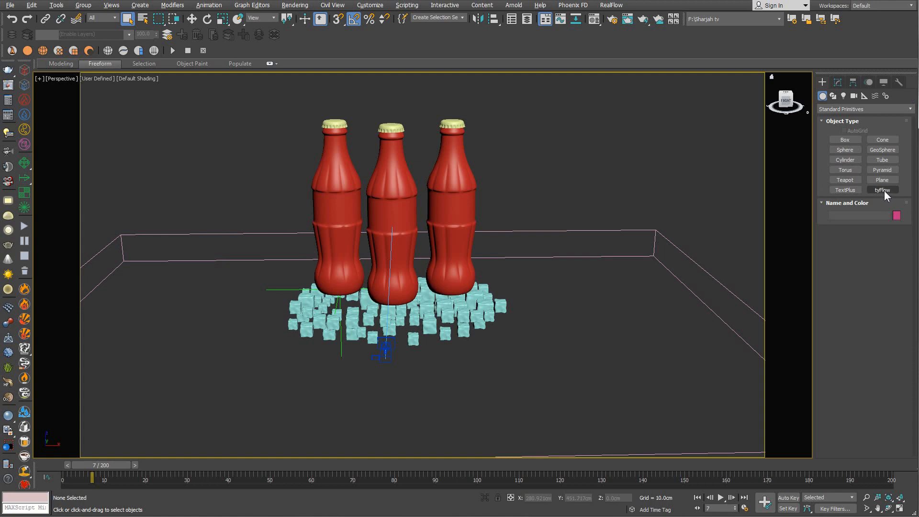
key("t")
middle_click_drag(505, 261, 517, 255)
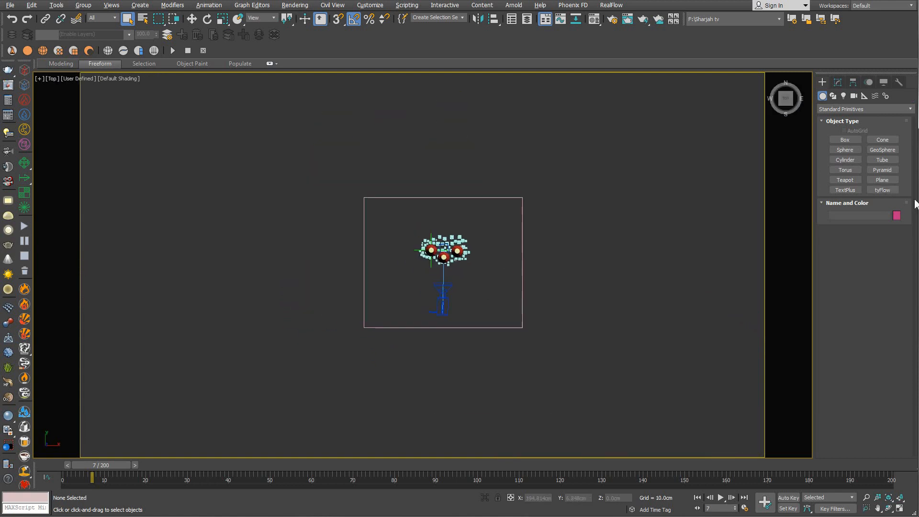
left_click(884, 191)
left_click(322, 276)
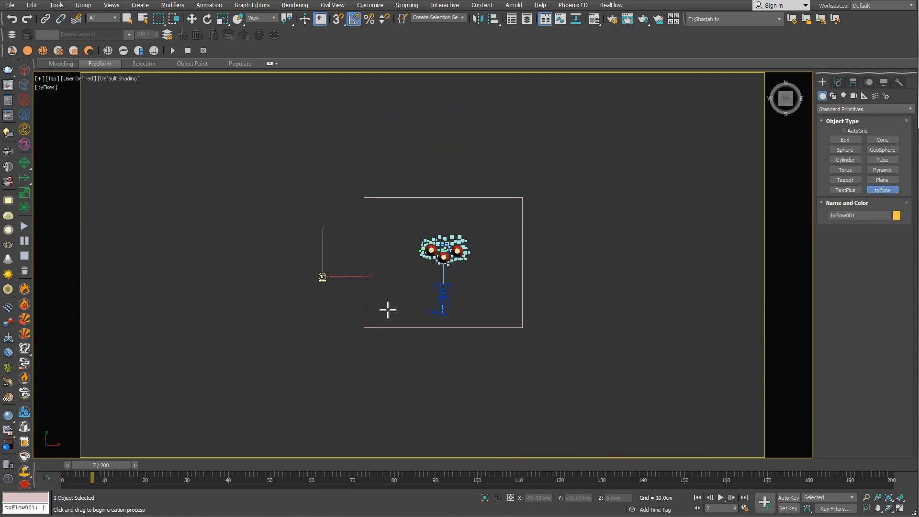
right_click(451, 280)
- Open the tyFlow editor, make its window narrower, move it aside and show the scene through the camera
left_click(837, 83)
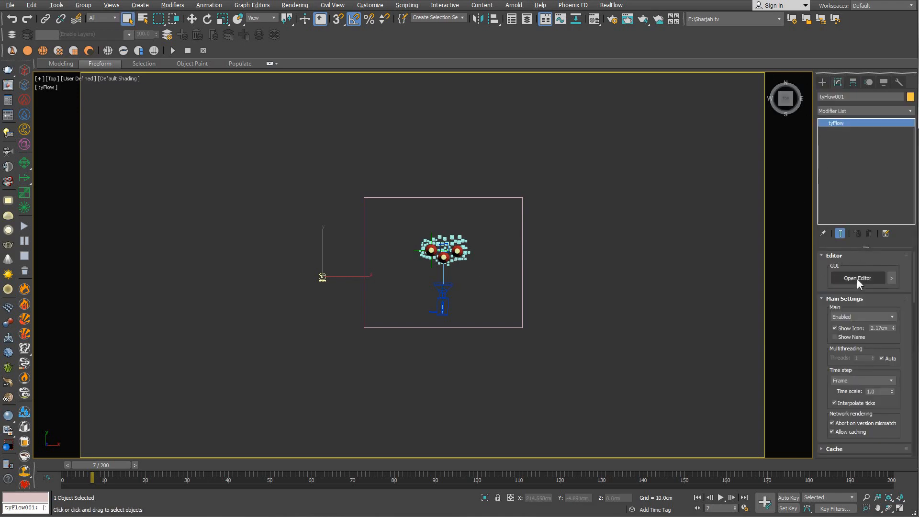
left_click(857, 278)
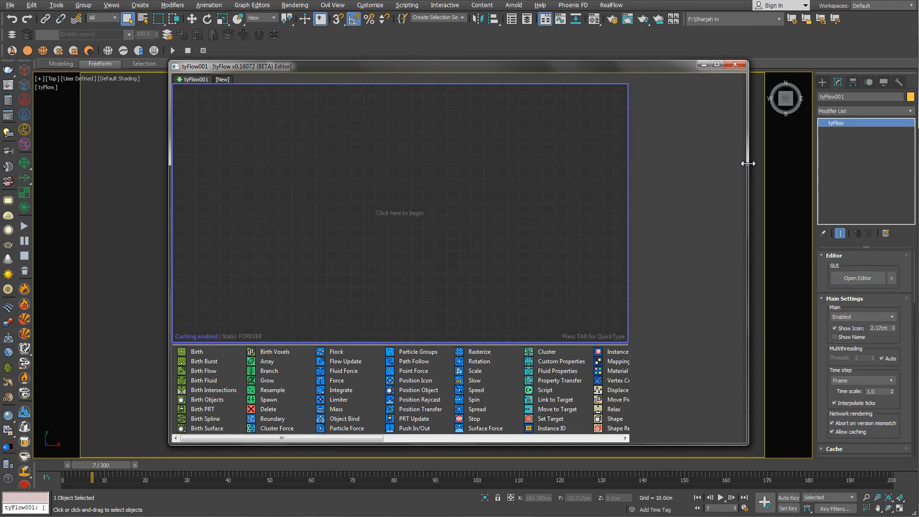
left_click_drag(748, 163, 527, 164)
left_click_drag(416, 66, 321, 91)
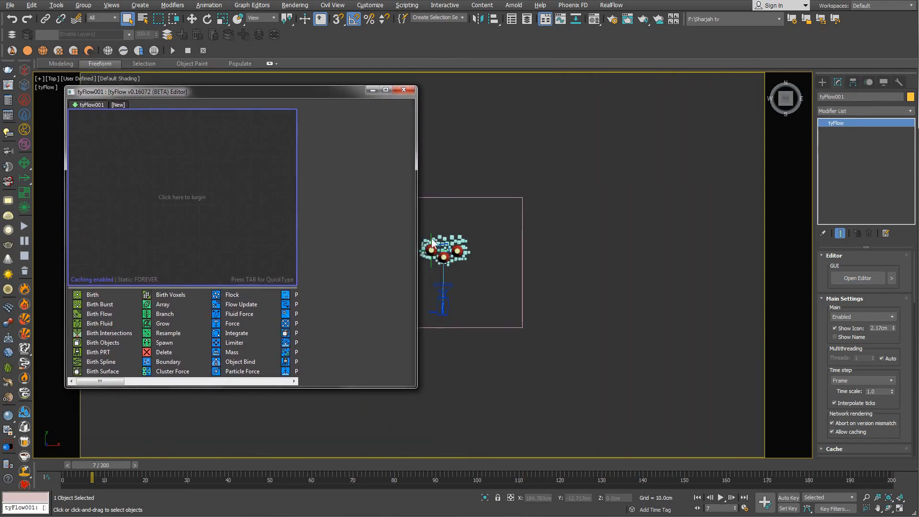
key("c")
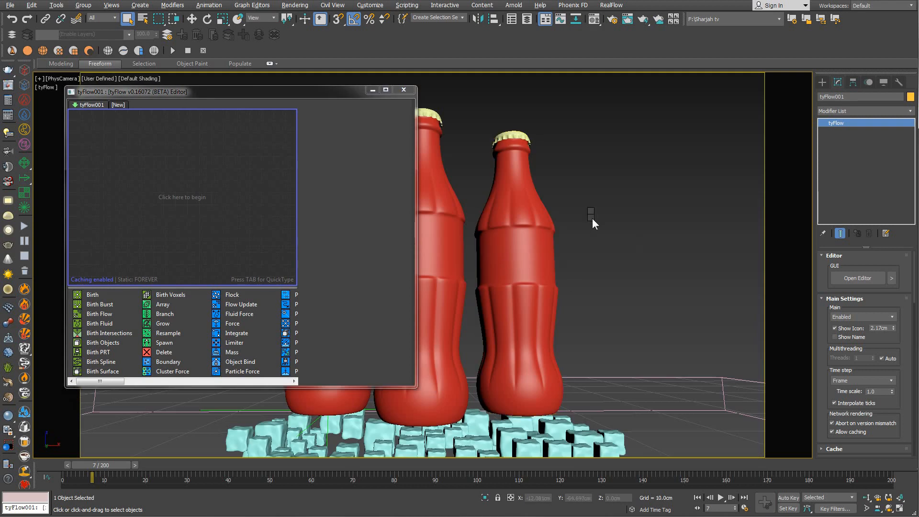
key("w")
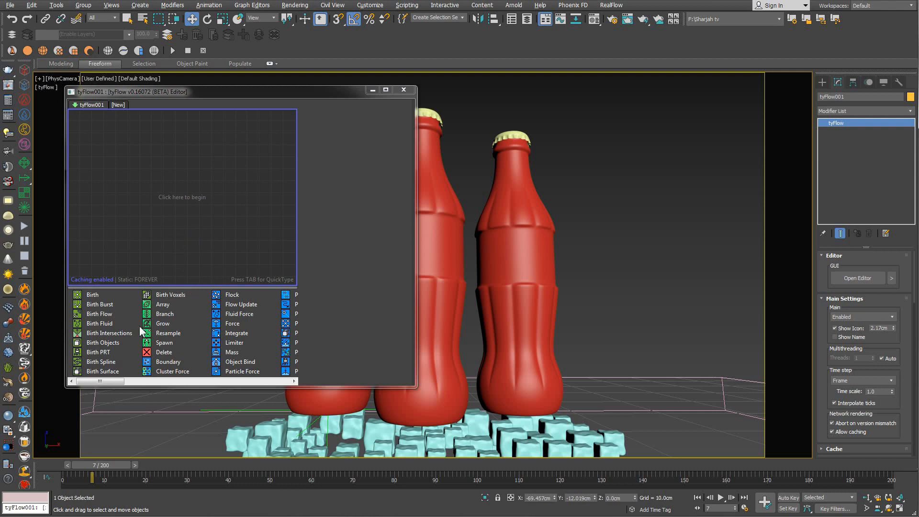
- Add a Birth Objects operator as a new event in the empty flow
left_click(112, 344)
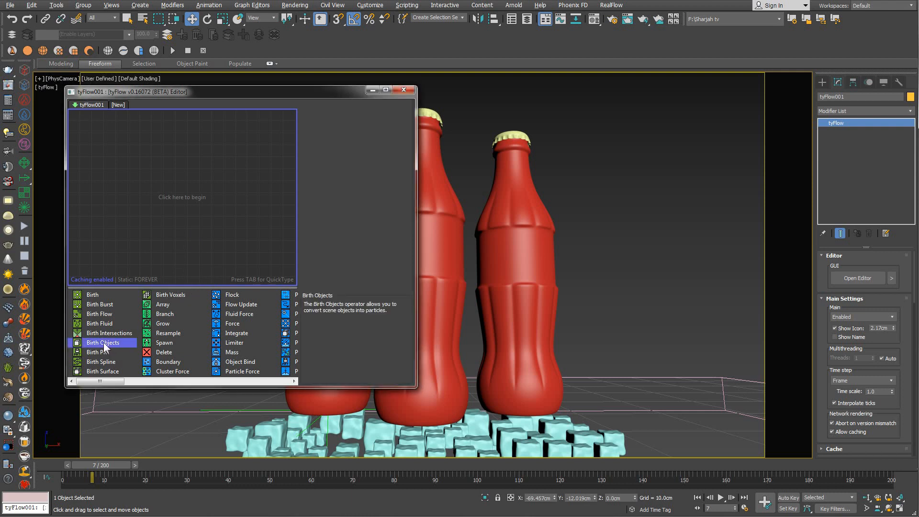
left_click_drag(102, 347, 183, 285)
left_click_drag(143, 177, 138, 169)
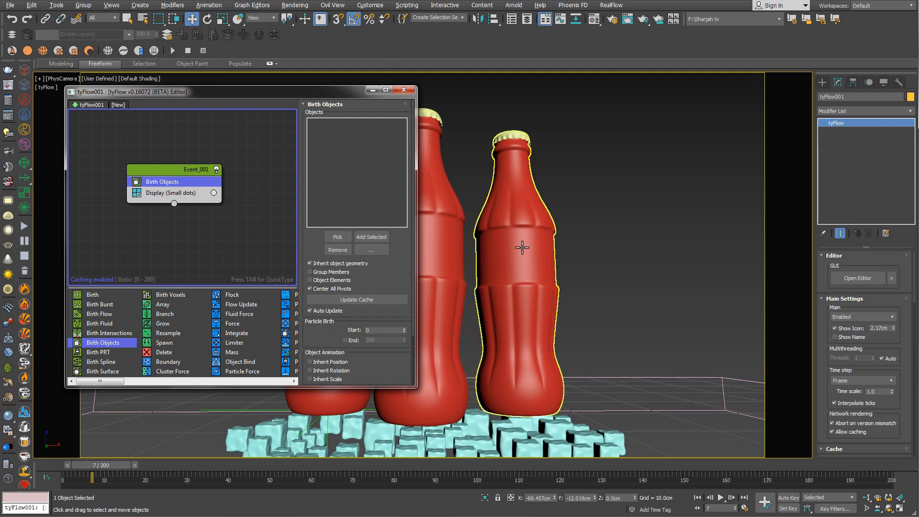
- Add the objects of the Cubes selection set to Birth Objects and set the particle birth start to frame 4
left_click(461, 19)
left_click(423, 45)
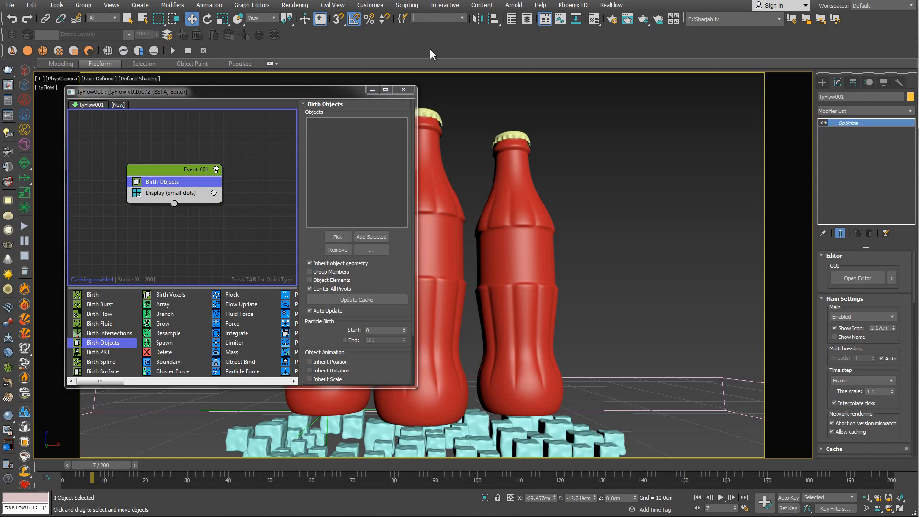
left_click(367, 237)
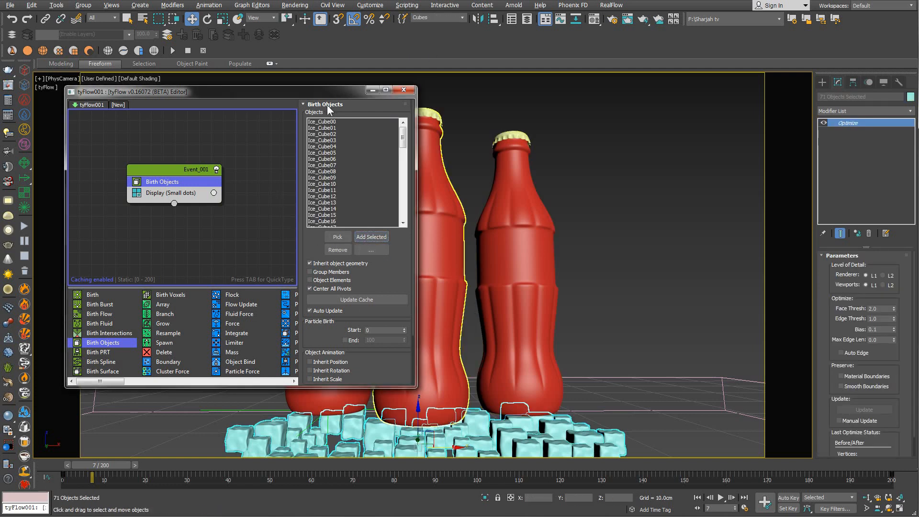
left_click_drag(401, 140, 402, 100)
left_click(381, 330)
type("4")
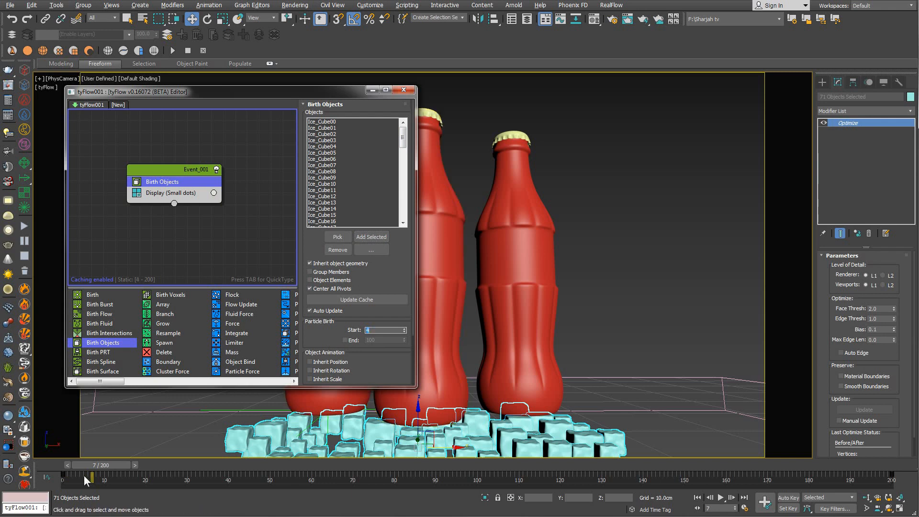
- Go to frame 6 and hide the selected original ice cubes
mouse_move(102, 467)
left_mouse_down()
mouse_move(88, 465)
mouse_move(108, 464)
mouse_move(98, 465)
left_mouse_up()
key("w")
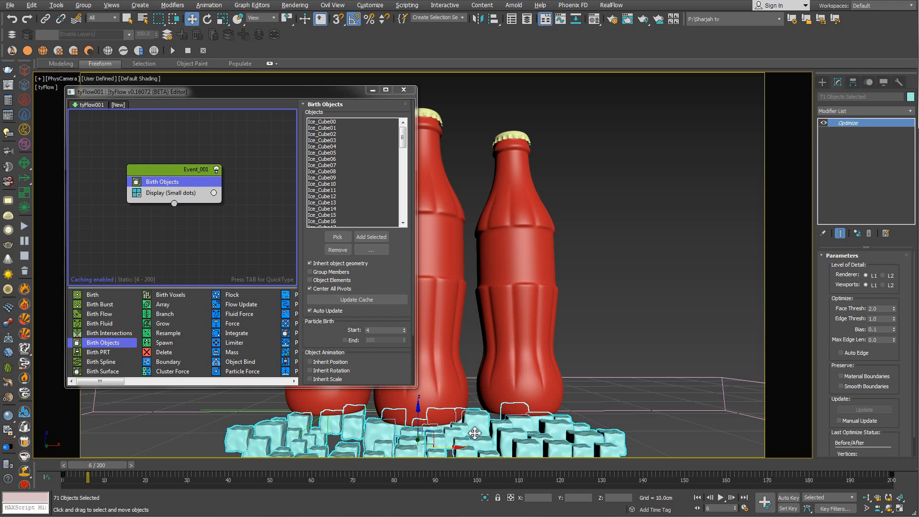
right_click(457, 426)
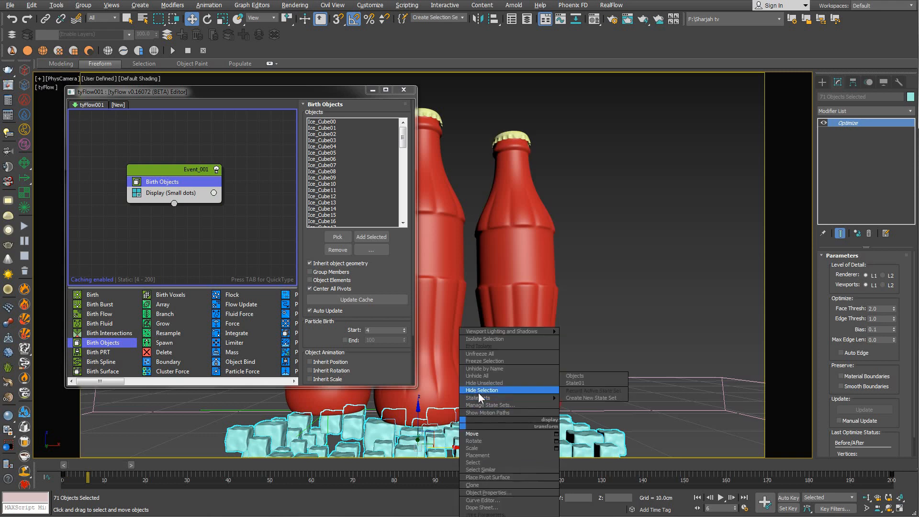
left_click(481, 393)
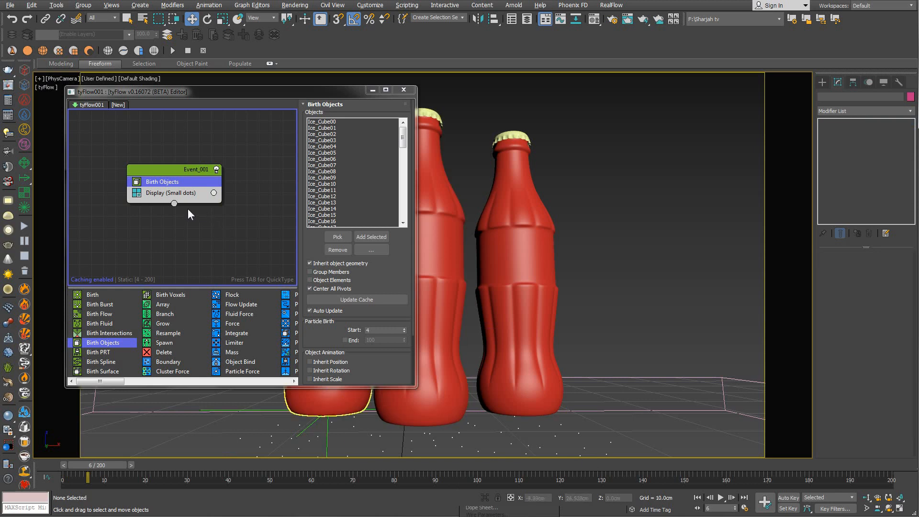
- Set the event's particle display type to Geometry and reposition the event in the flow editor
left_click(176, 192)
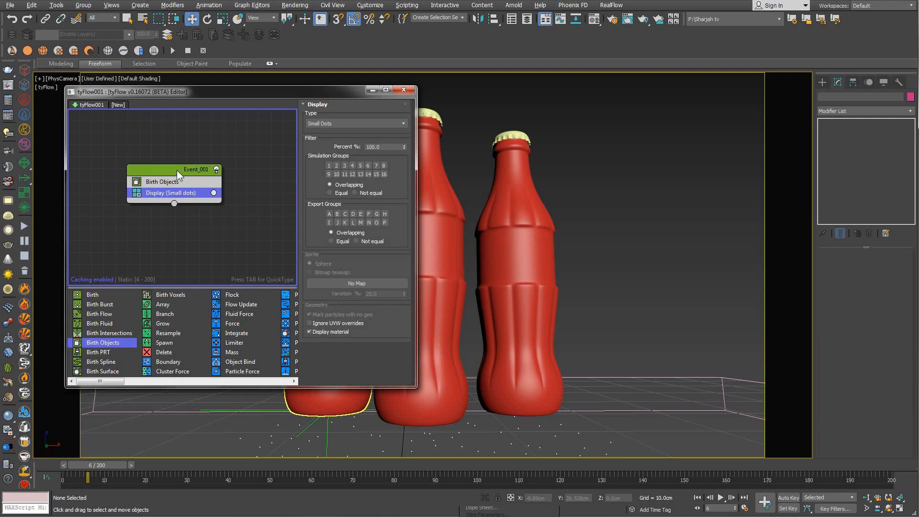
left_click_drag(177, 171, 138, 149)
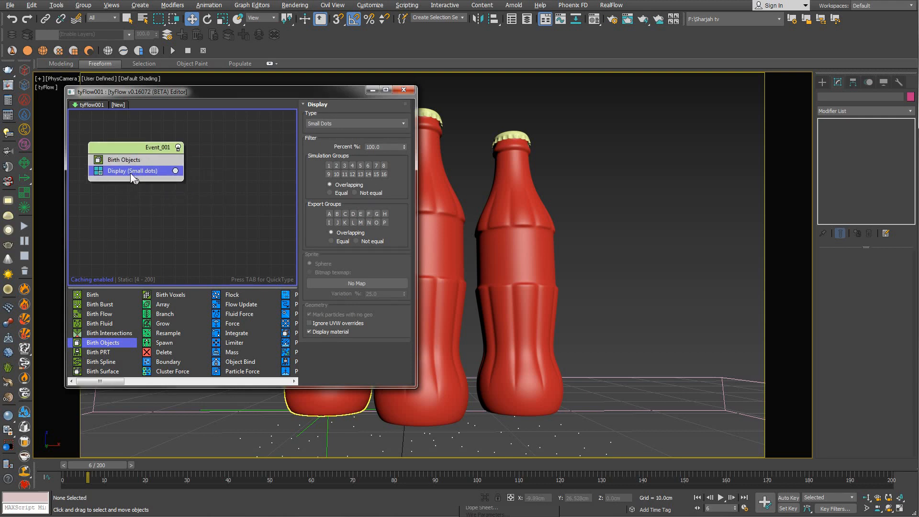
left_click(334, 123)
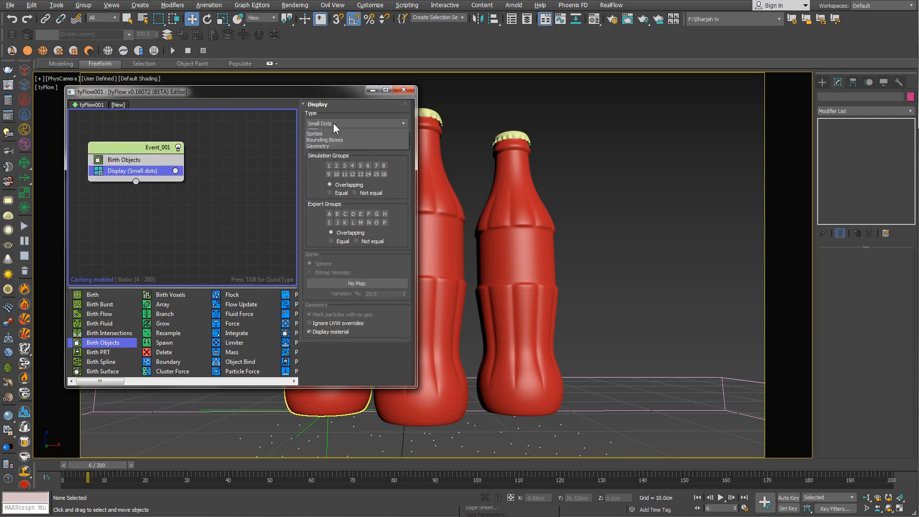
left_click(326, 170)
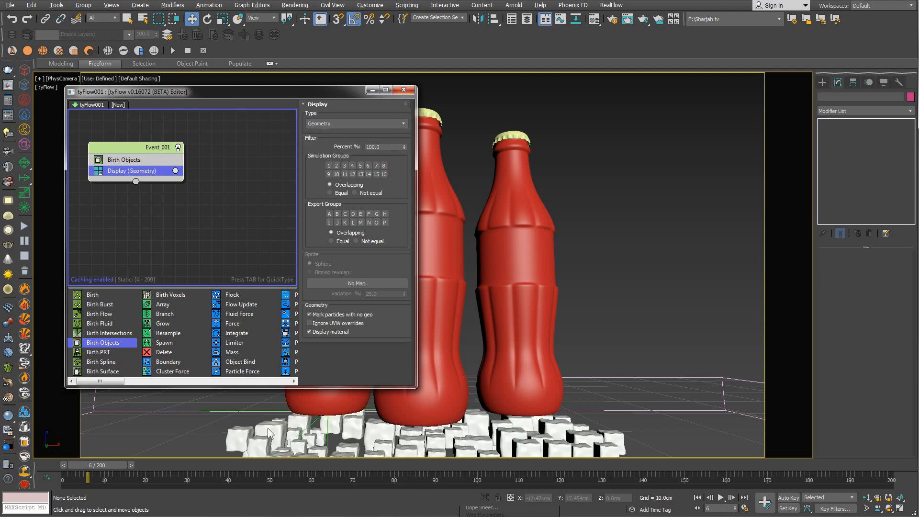
- Go to frame 4 and insert a PhysX Shape operator between Birth Objects and Display in the event
mouse_move(98, 467)
left_mouse_down()
mouse_move(90, 466)
mouse_move(111, 465)
mouse_move(99, 464)
left_mouse_up()
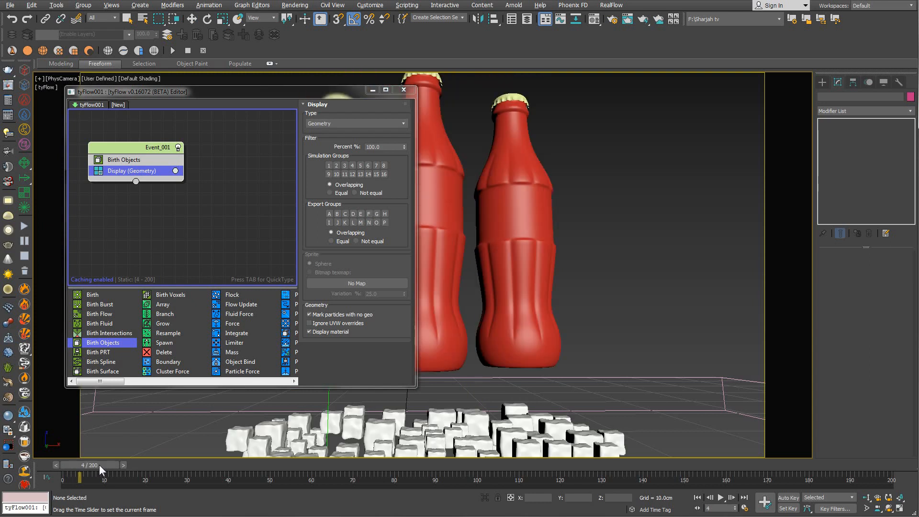
key("w")
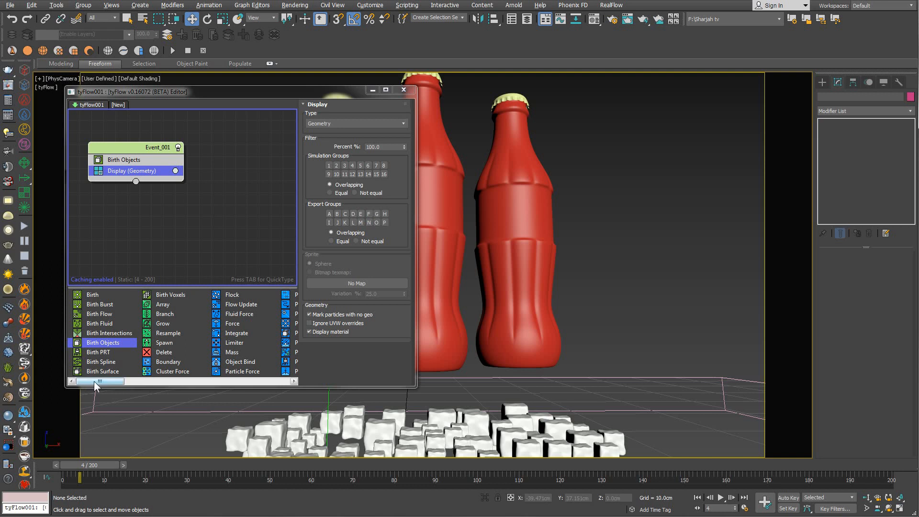
left_click_drag(99, 383, 128, 176)
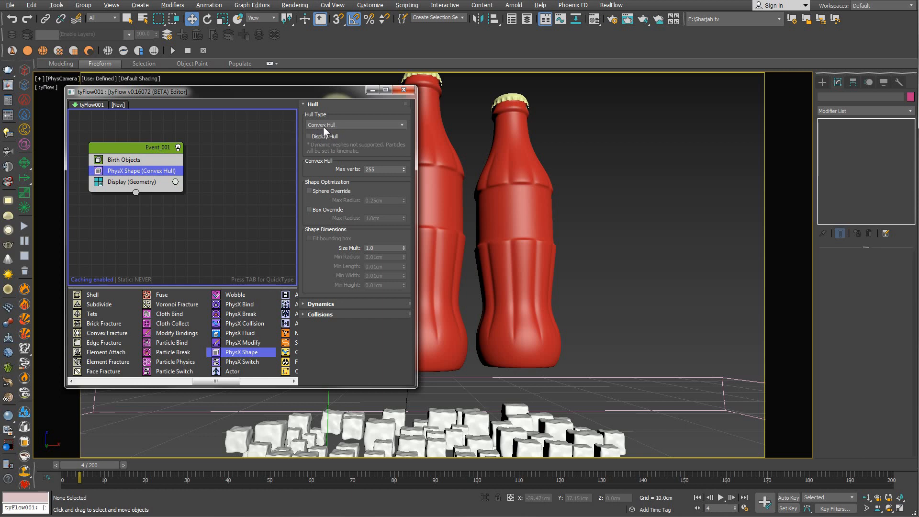
- Turn on the PhysX Shape's hull display and inspect the ice cubes' convex hulls up close in the front view
left_click(308, 137)
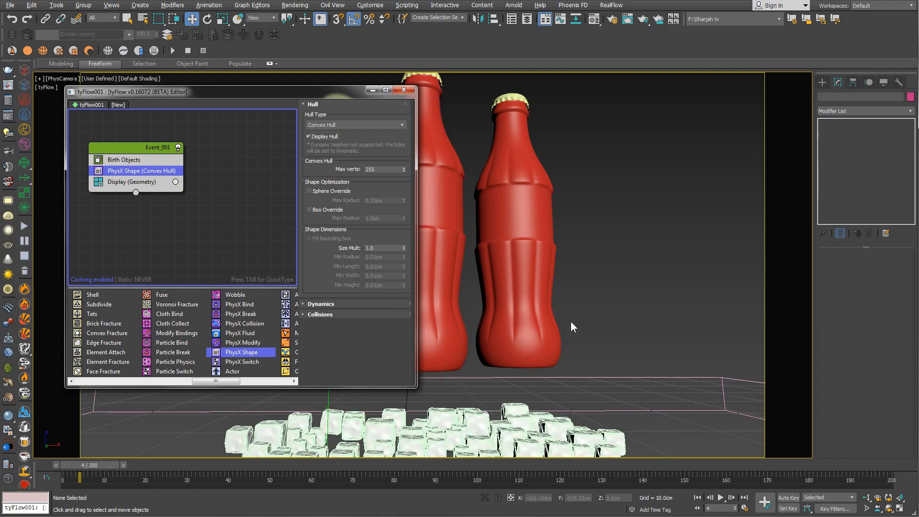
key("f")
scroll(471, 271, "up", 5)
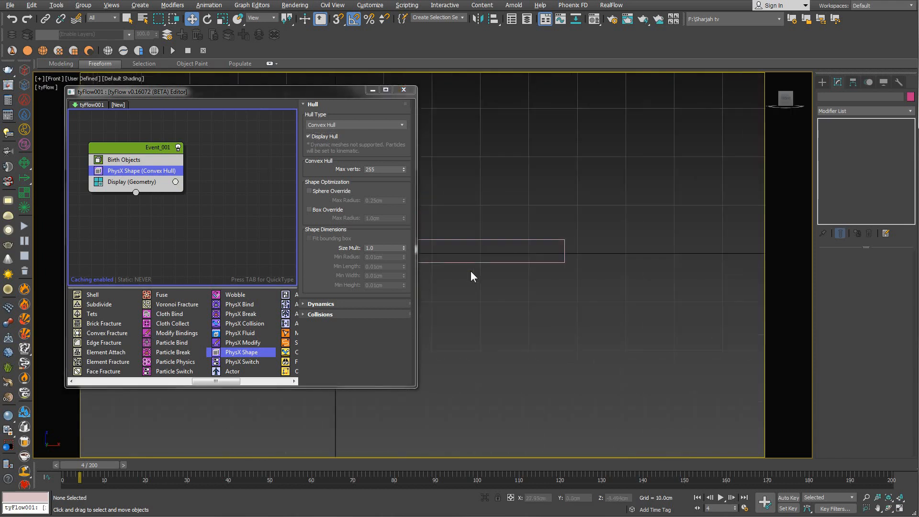
scroll(498, 268, "up", 2)
middle_click_drag(503, 267, 755, 333)
scroll(581, 300, "up", 5)
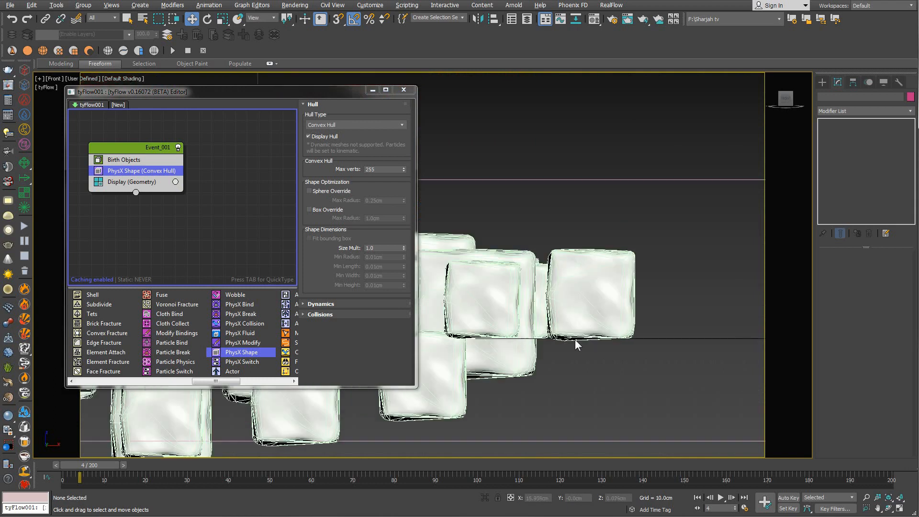
- Examine the ice cubes' convex hulls from the front and from an angled orthographic view
middle_click_drag(576, 341, 650, 347)
middle_click_drag(517, 369, 598, 324)
scroll(599, 324, "down", 2)
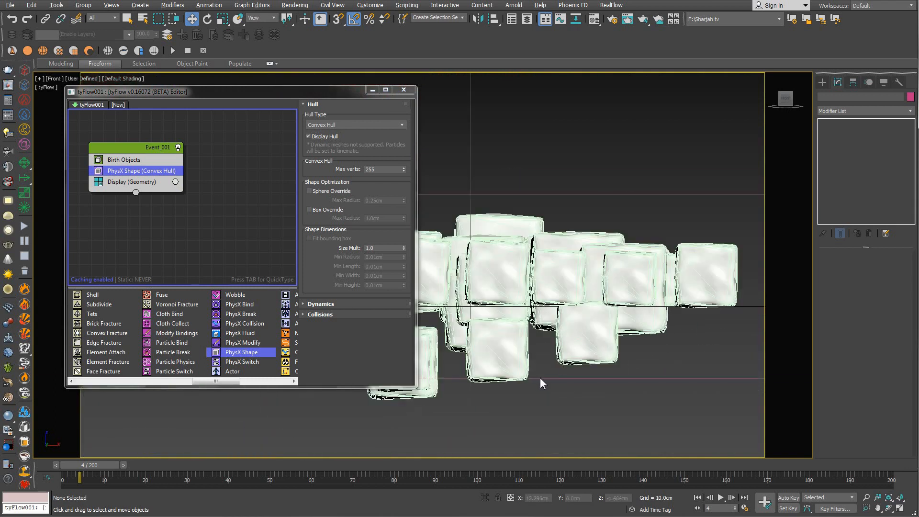
scroll(541, 384, "down", 2)
key("ctrl+r")
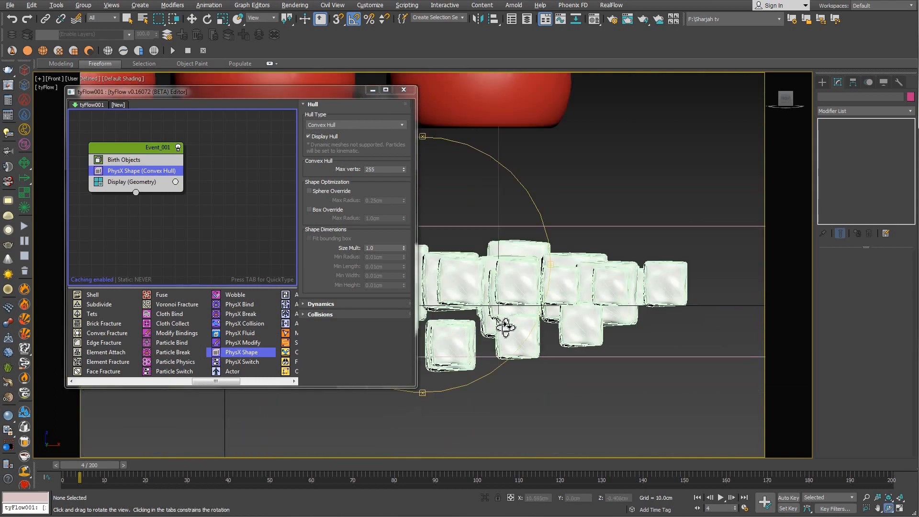
left_click_drag(506, 329, 485, 337)
scroll(503, 308, "up", 3)
left_click_drag(519, 310, 488, 301)
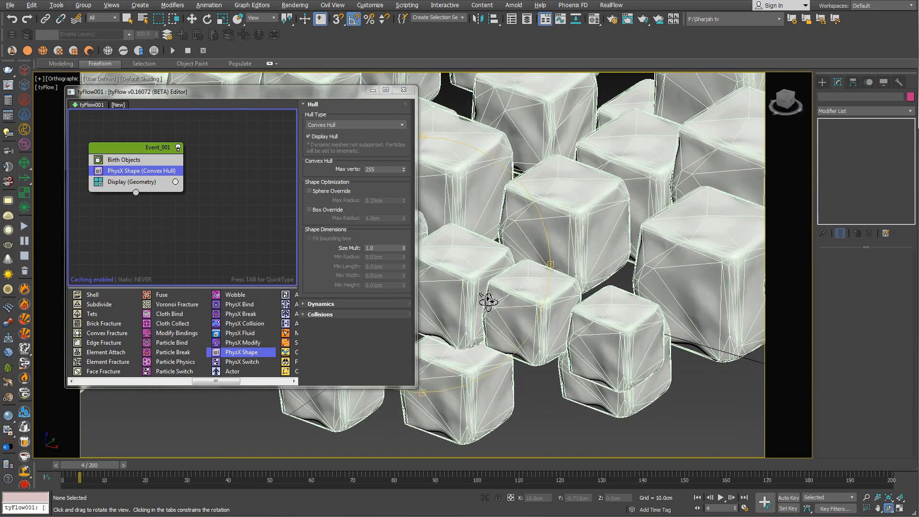
right_click(489, 301)
- Toggle the PhysX Shape's hull display off and on, comparing hulls with cube meshes up close and beside the bottles
left_click(309, 135)
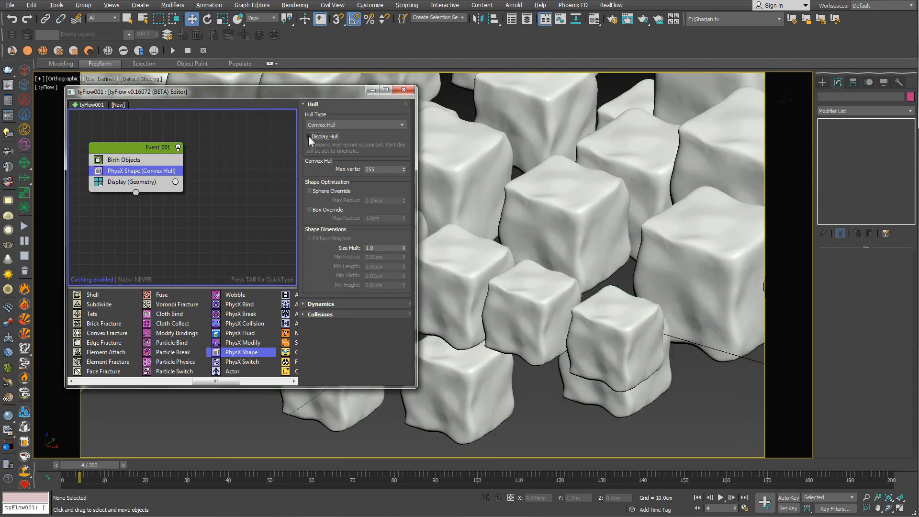
left_click(309, 136)
scroll(570, 359, "up", 2)
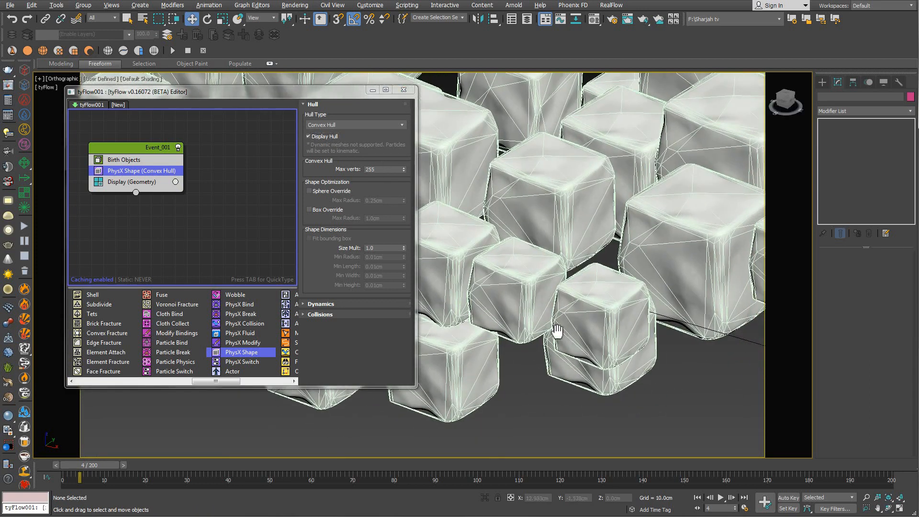
key("ctrl+r")
left_click_drag(487, 306, 498, 256)
scroll(510, 331, "up", 3)
scroll(511, 314, "down", 5)
key("w")
mouse_move(498, 320)
middle_mouse_down()
mouse_move(518, 320)
mouse_move(506, 315)
middle_mouse_up()
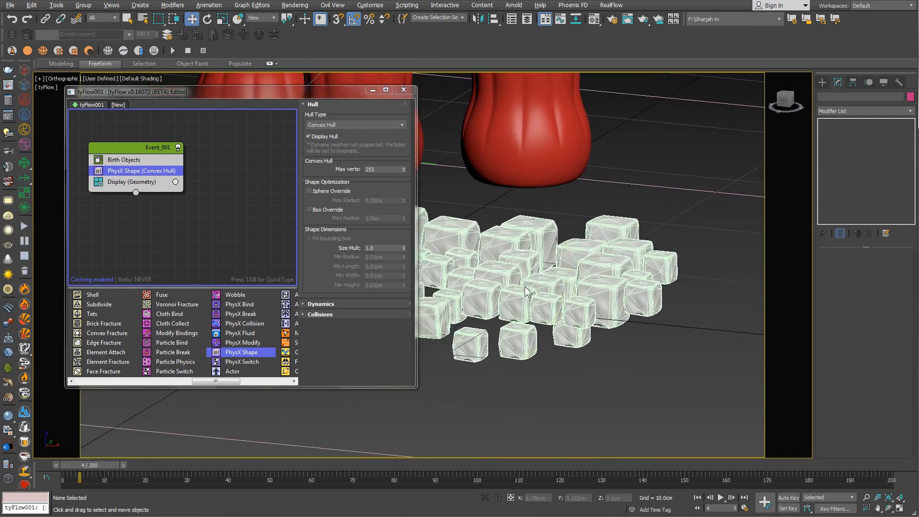
middle_click_drag(535, 251, 547, 282)
scroll(546, 280, "down", 3)
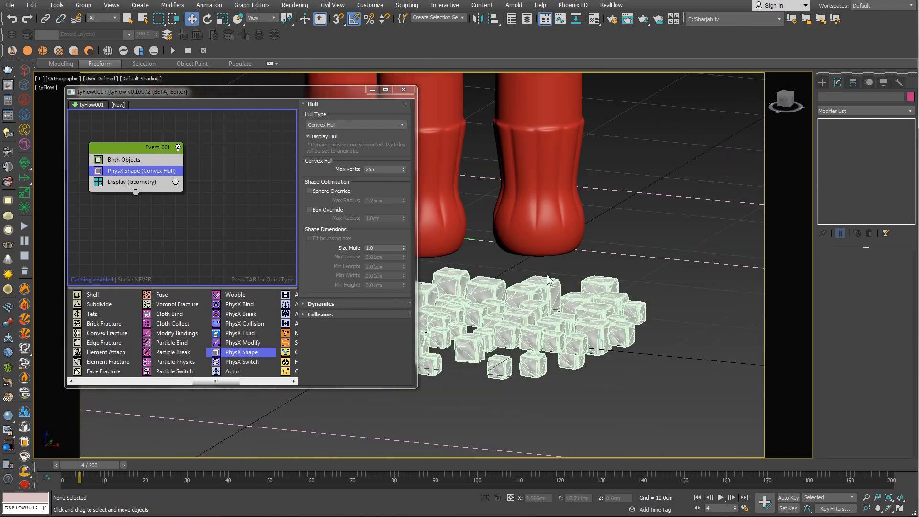
middle_click_drag(544, 239, 552, 251)
scroll(550, 252, "down", 2)
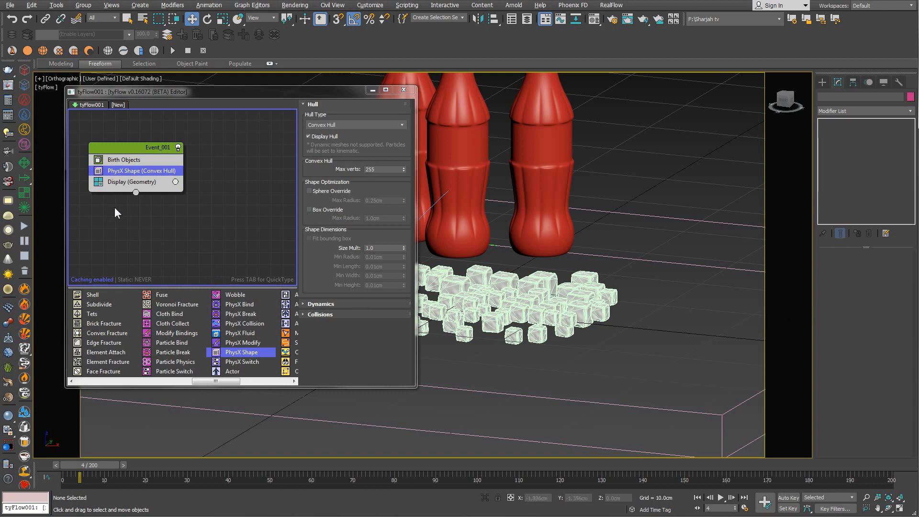
- Read the PhysX Fluid operator's description and review the PhysX Shape's Dynamics settings for friction, mass and damping
left_click(242, 334)
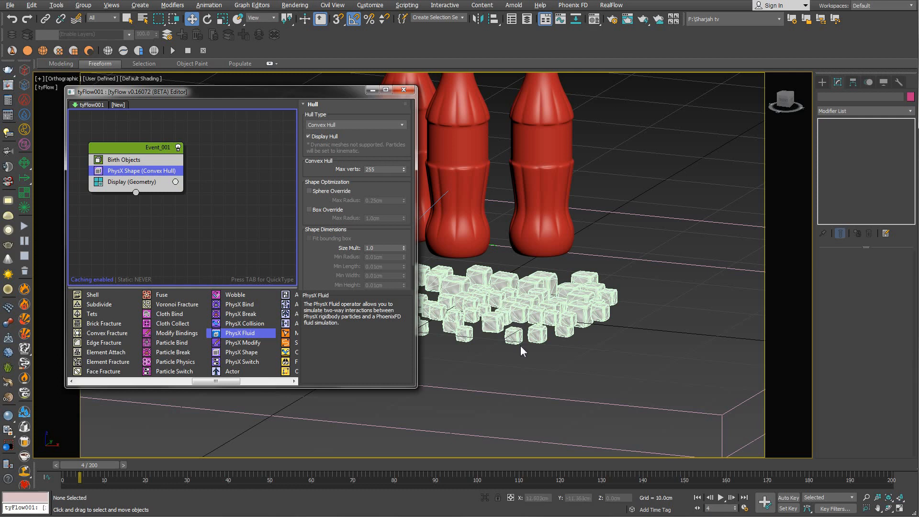
middle_click_drag(539, 314, 526, 326)
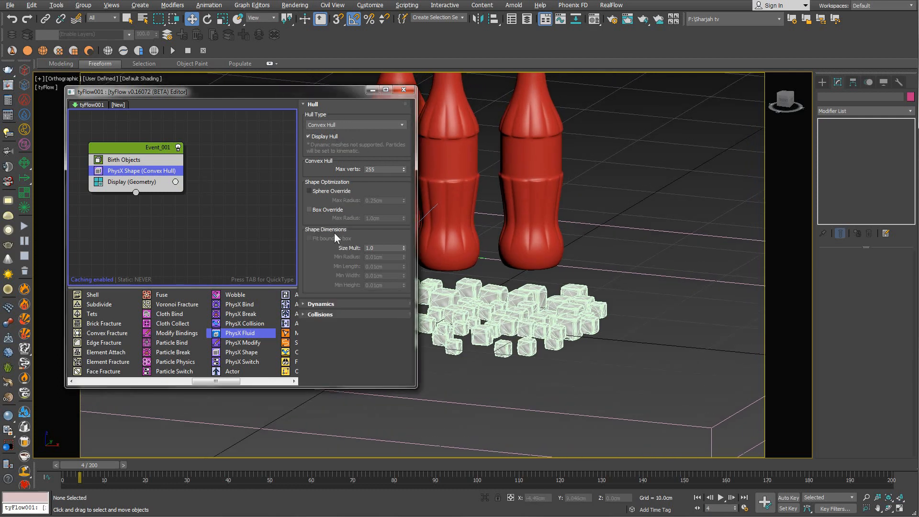
left_click(321, 304)
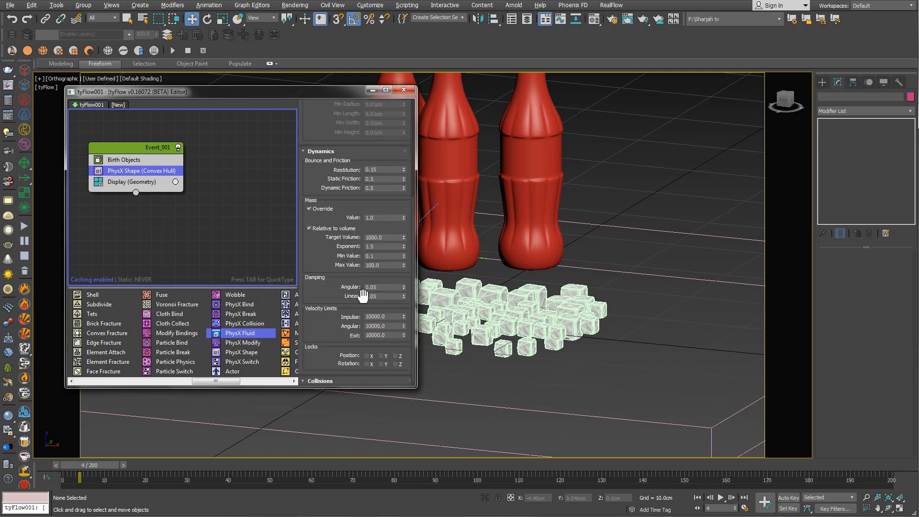
left_click(382, 179)
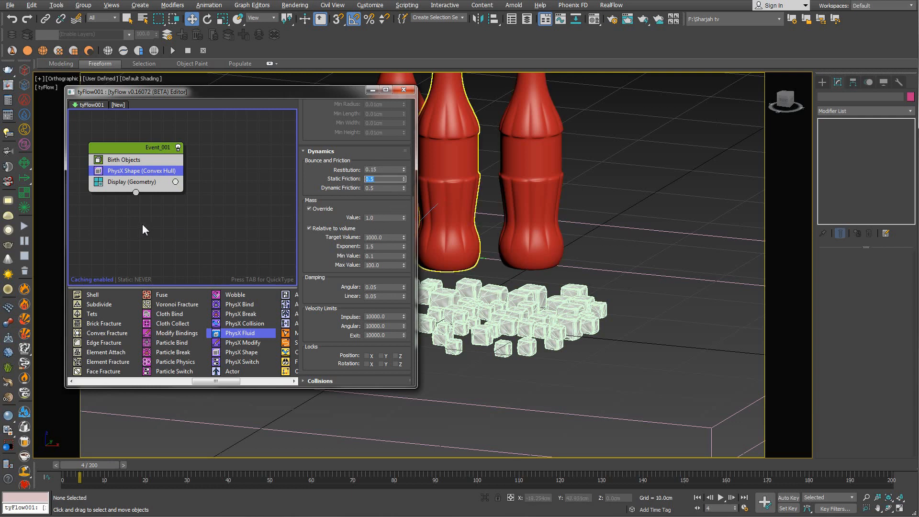
middle_click_drag(165, 231, 185, 232)
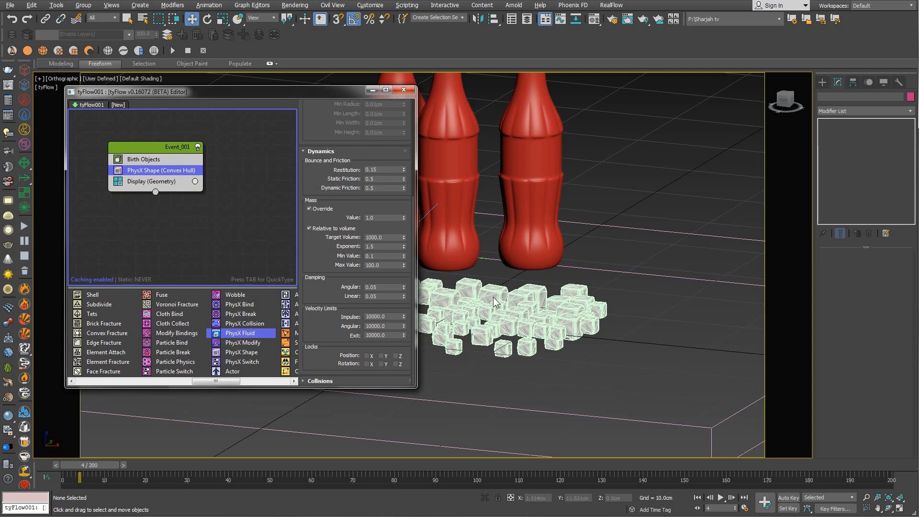
middle_click_drag(500, 309, 527, 289)
scroll(527, 289, "down", 5)
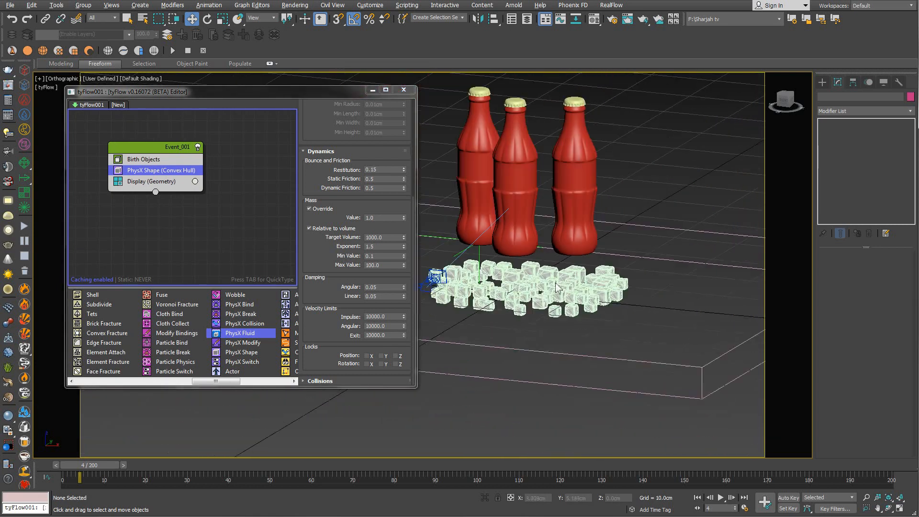
scroll(504, 285, "up", 6)
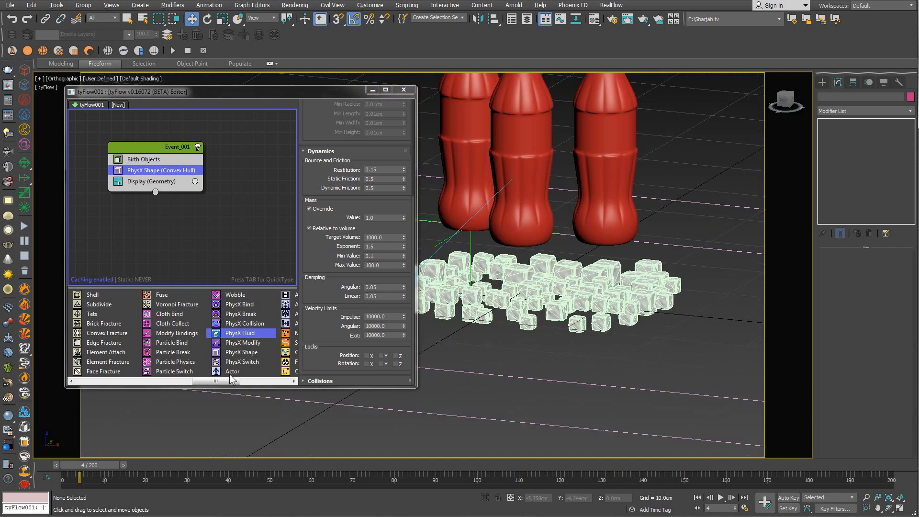
- Insert a Rotation operator between PhysX Shape and Display in the event, and narrow the flow editor window
left_click_drag(230, 379, 162, 383)
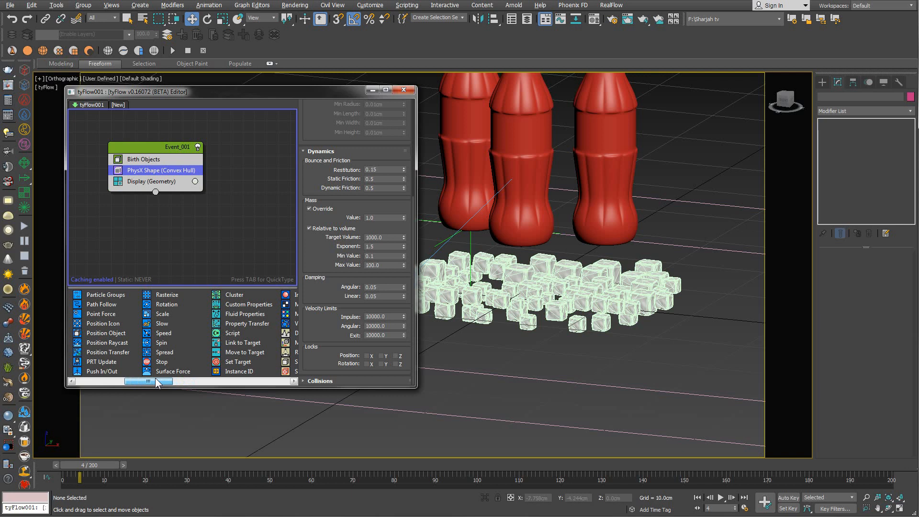
left_click_drag(167, 304, 164, 182)
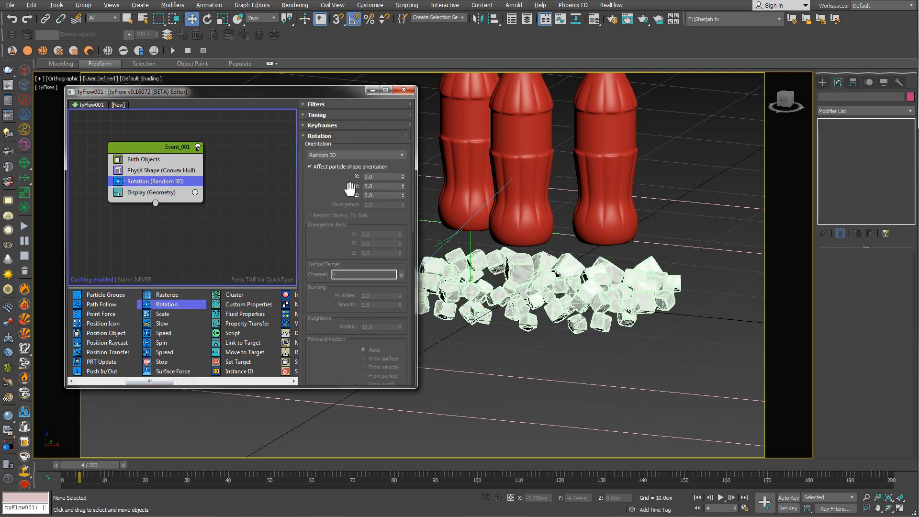
middle_click_drag(556, 281, 549, 288)
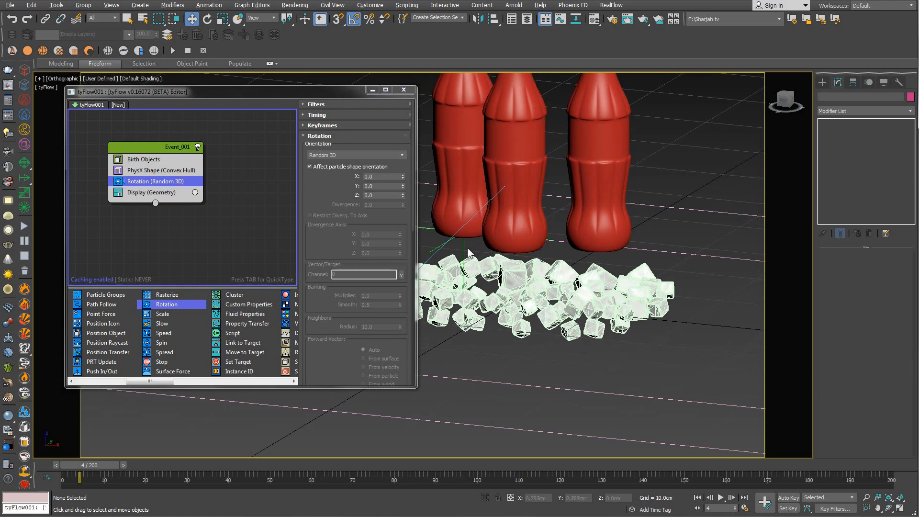
left_click_drag(415, 203, 303, 203)
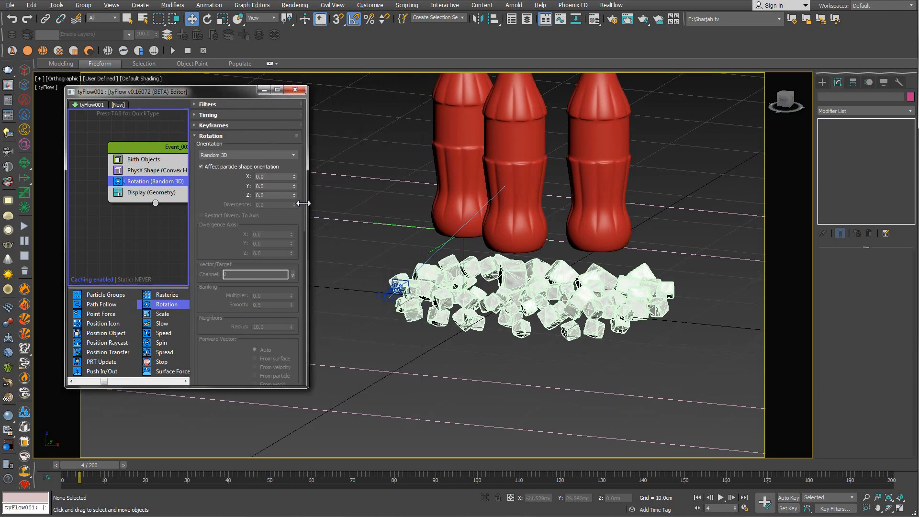
- Switch to the front view and disable the Rotation operator, advancing the timeline to frame 10
left_click_drag(90, 465, 108, 464)
key("w")
middle_click_drag(383, 335, 452, 304, "alt")
key("f")
scroll(422, 262, "up", 10)
scroll(455, 335, "down", 1)
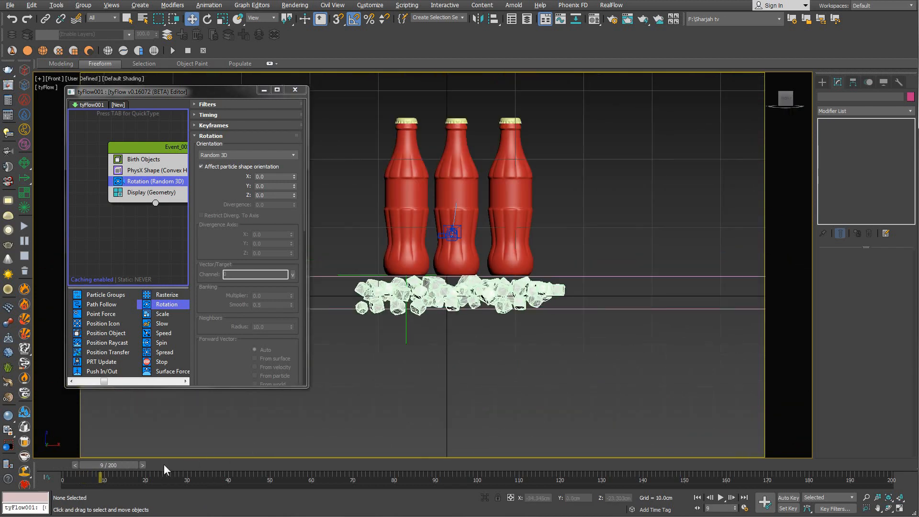
left_click(118, 181)
left_click_drag(109, 464, 128, 456)
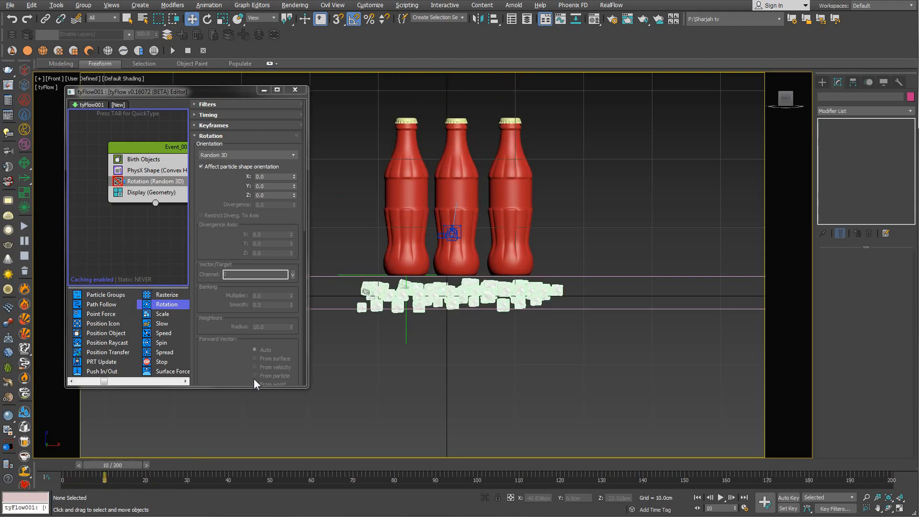
- Select the tyFlow object and turn off the Ground Collider in its PhysX world settings
scroll(389, 329, "down", 3)
middle_click_drag(374, 329, 515, 317)
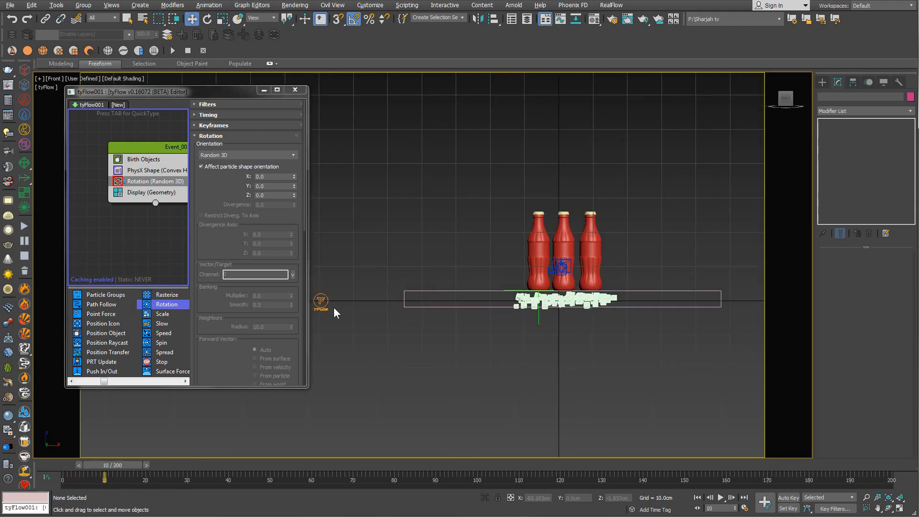
left_click(321, 302)
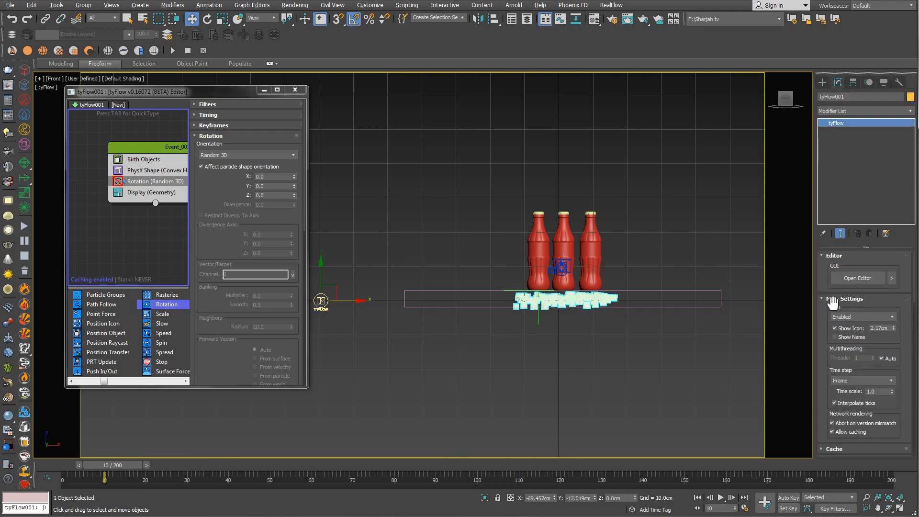
scroll(833, 302, "down", 6)
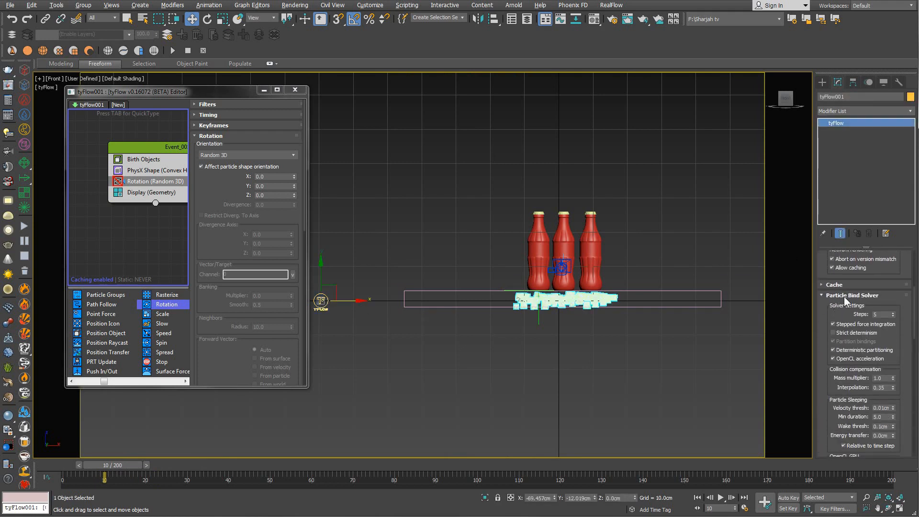
left_click(845, 296)
left_click_drag(828, 346, 837, 321)
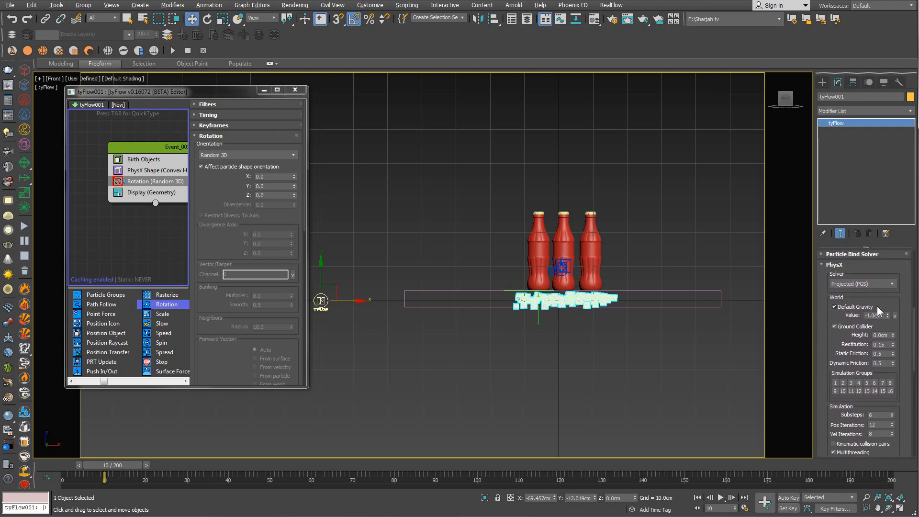
left_click(835, 327)
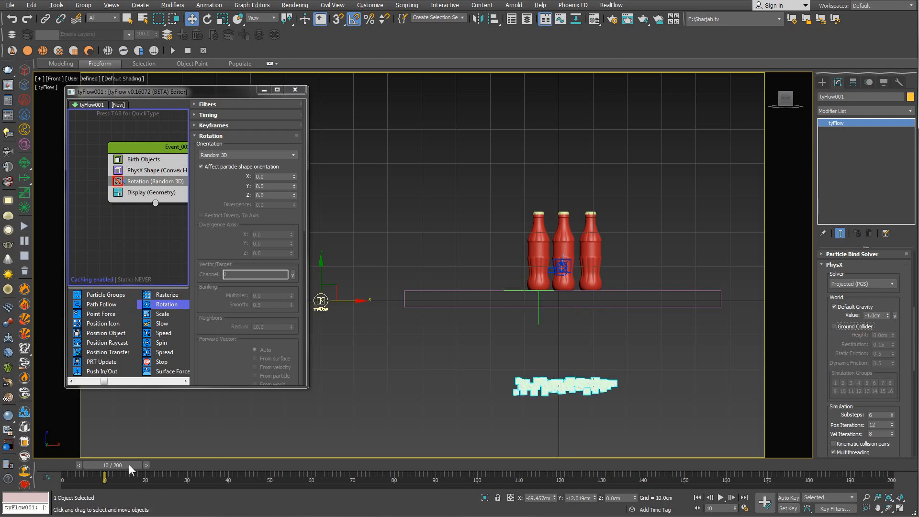
- Step the timeline back to frame 6, checking how the ice cubes fall below the bottles
mouse_move(129, 464)
left_mouse_down()
mouse_move(73, 464)
mouse_move(137, 456)
mouse_move(104, 464)
mouse_move(117, 465)
left_mouse_up()
key("w")
scroll(840, 338, "up", 3)
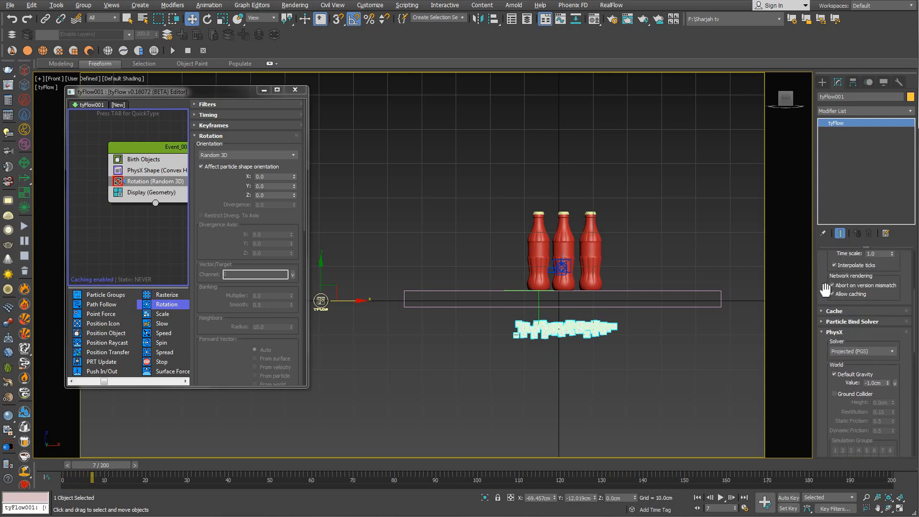
scroll(826, 312, "up", 4)
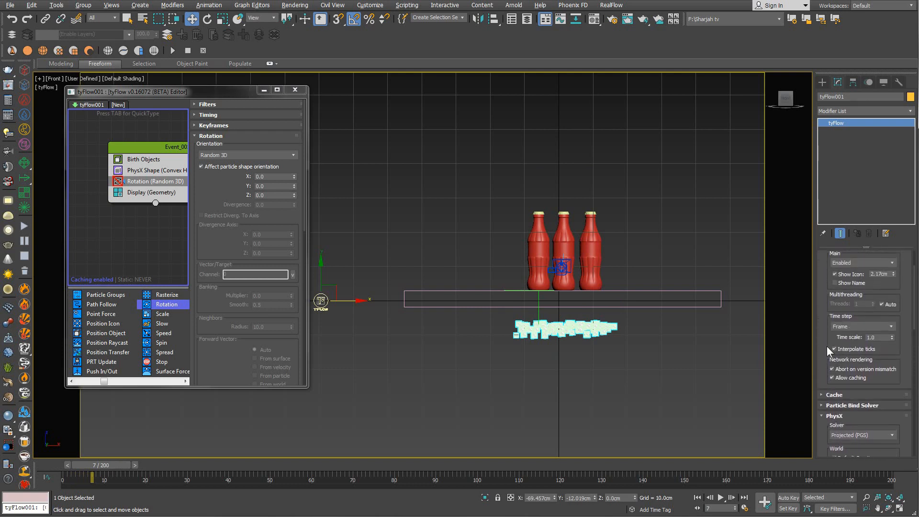
scroll(583, 332, "up", 6)
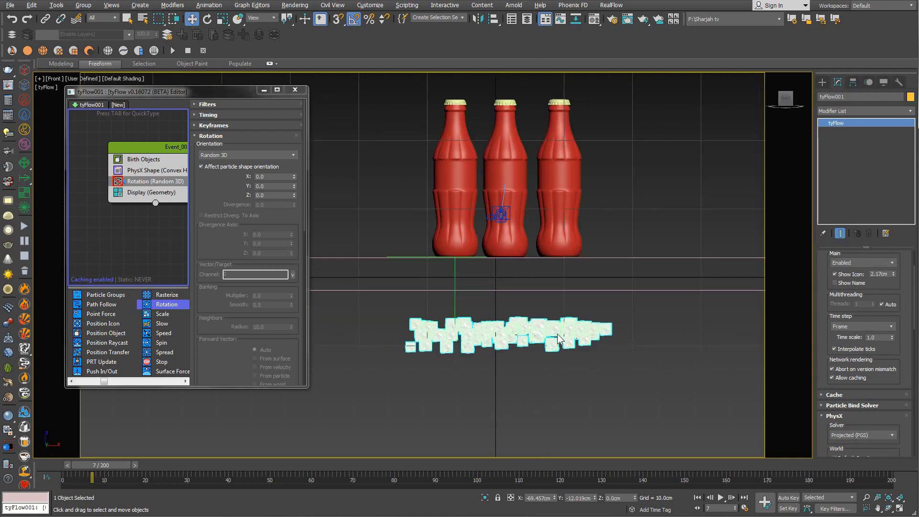
left_click_drag(111, 466, 103, 462)
key("w")
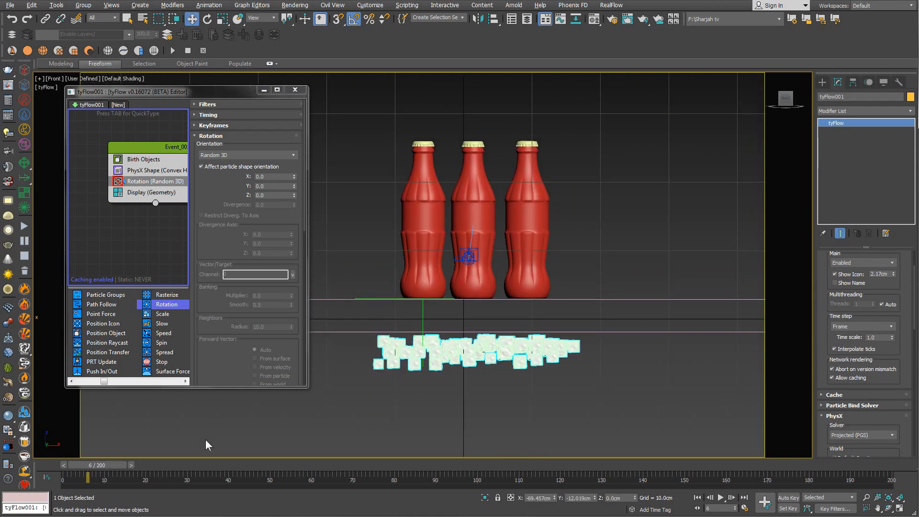
- Re-enable the Rotation operator in the event and view the cubes below the bottles
middle_click_drag(497, 295, 550, 313)
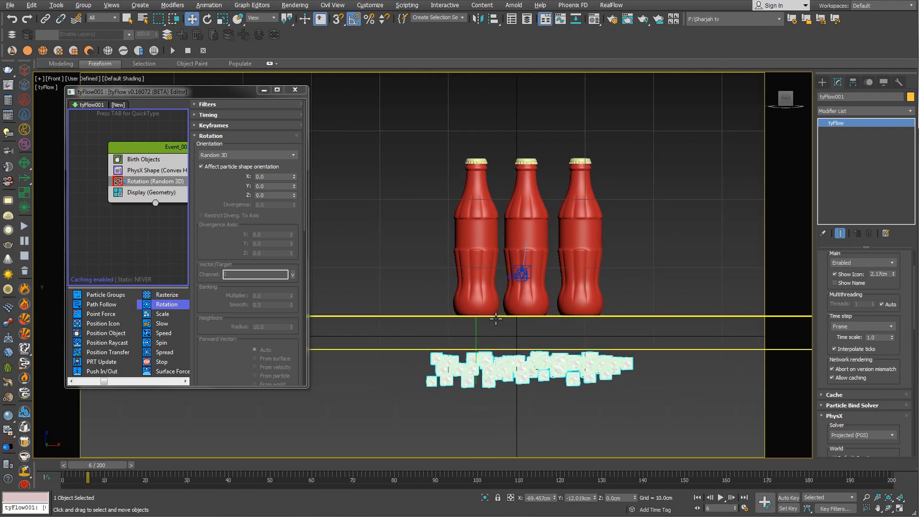
left_click(118, 182)
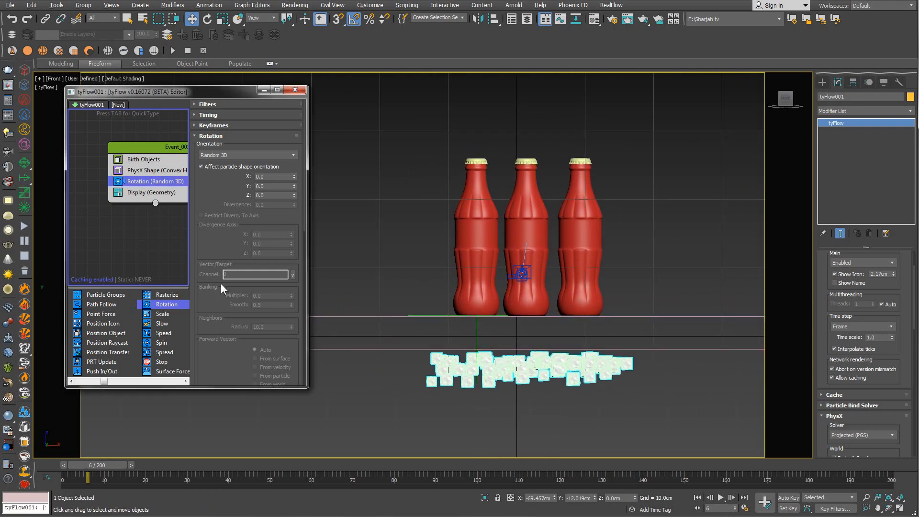
middle_click_drag(523, 342, 512, 331)
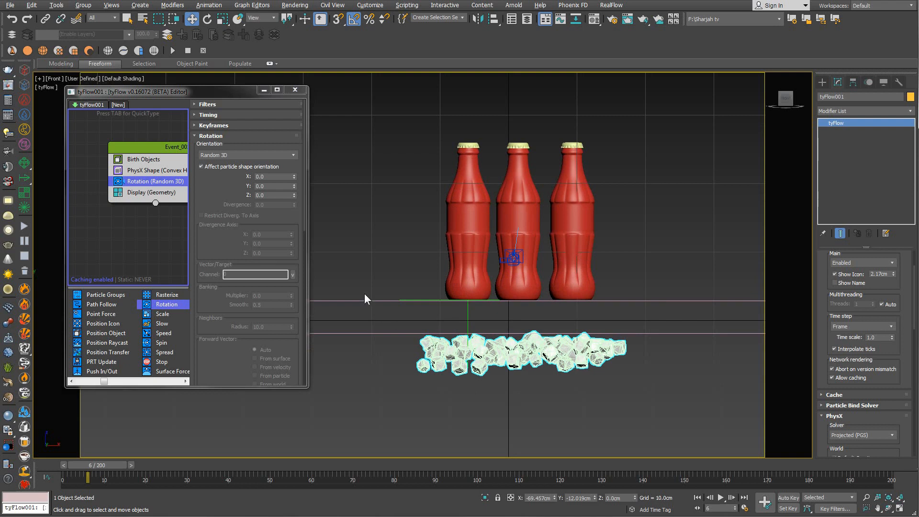
- Widen the flow editor and add a Force operator below Rotation in Event_001
left_click_drag(308, 211, 358, 223)
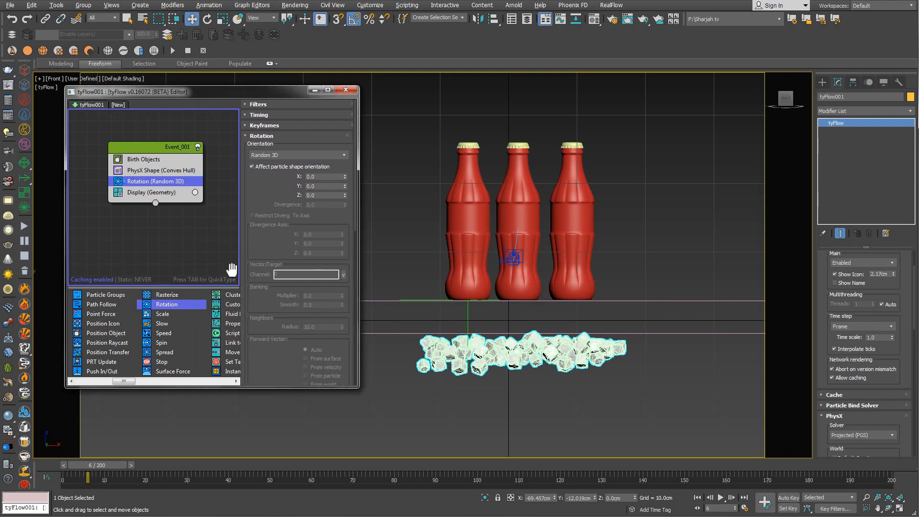
left_click_drag(127, 381, 113, 382)
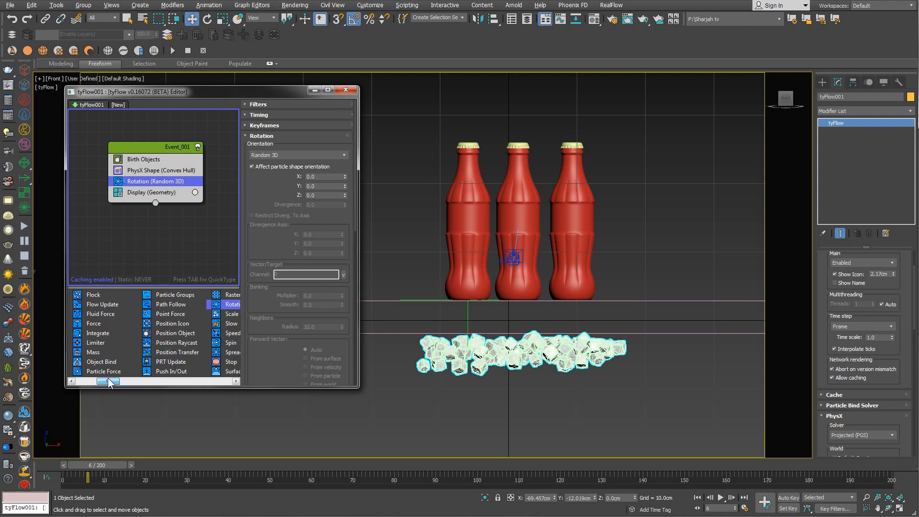
left_click(96, 327)
left_click_drag(97, 326, 141, 203)
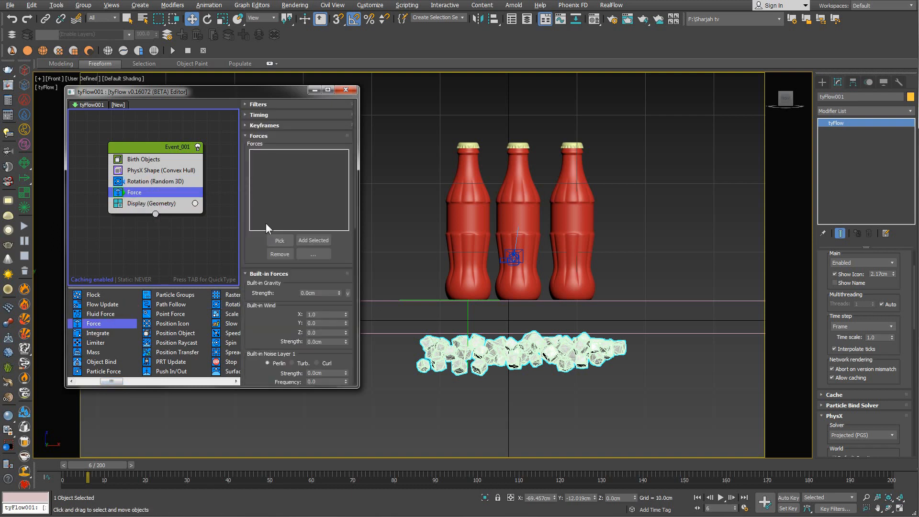
- Set the Force operator's built-in wind direction to X 0.0 and Z 1.0 with a strength of 1.0 cm
scroll(269, 247, "down", 5)
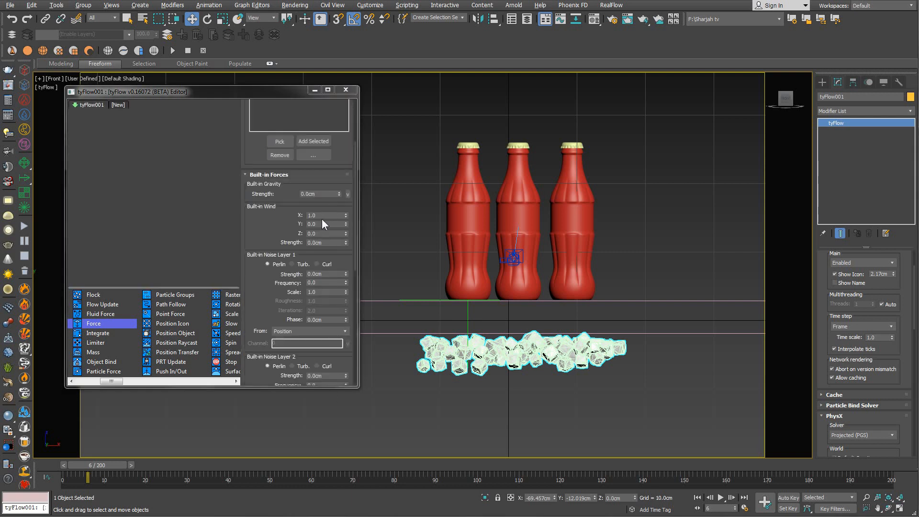
left_click(143, 193)
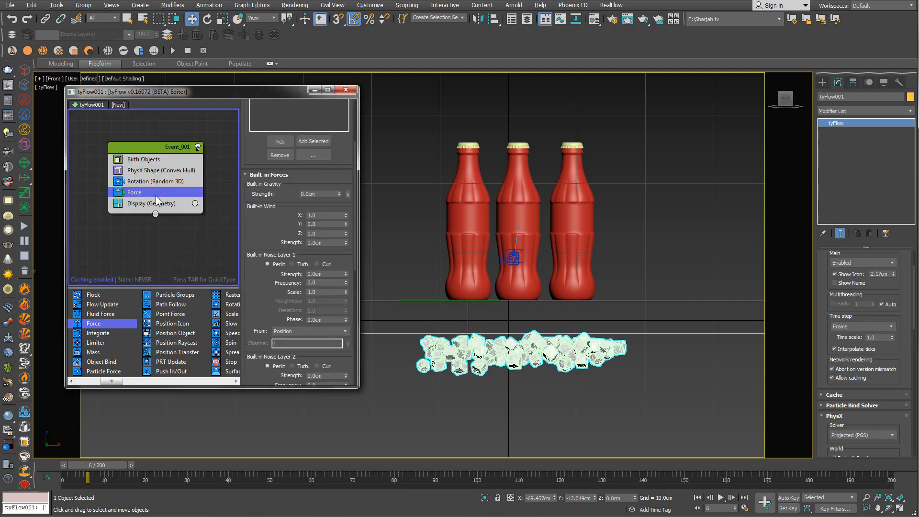
double_click(323, 235)
key("Return")
key("Tab")
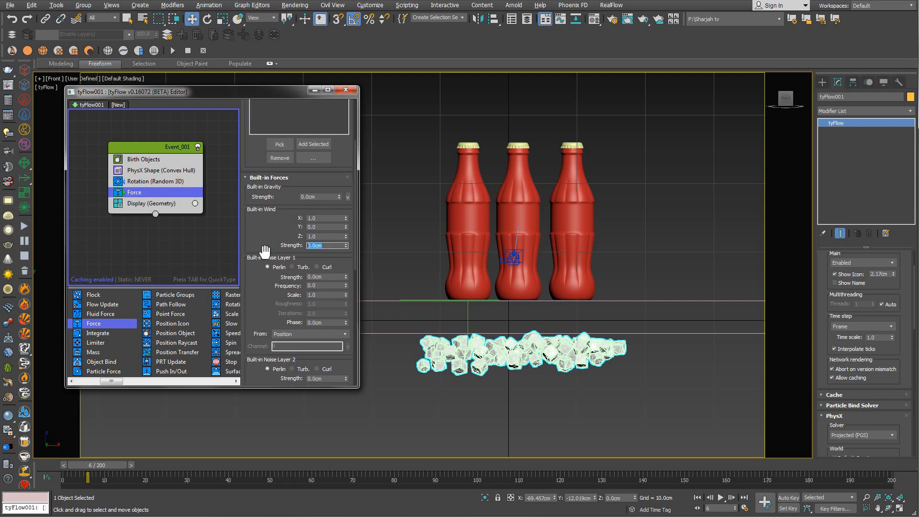
type("1")
key("Return")
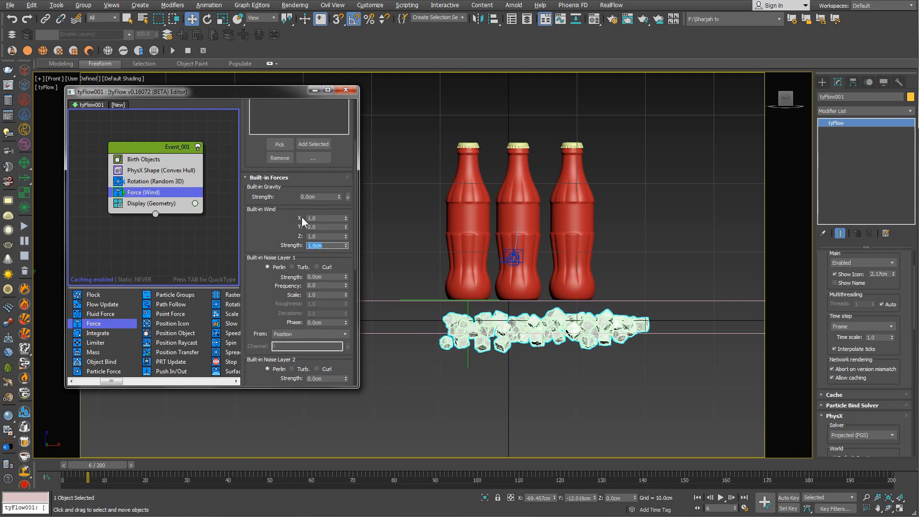
right_click(346, 218)
- Advance the timeline to frame 9 and raise the built-in wind strength to 2.2 cm
mouse_move(104, 465)
left_mouse_down()
mouse_move(193, 462)
mouse_move(99, 469)
mouse_move(151, 467)
mouse_move(100, 473)
mouse_move(151, 468)
mouse_move(119, 470)
left_mouse_up()
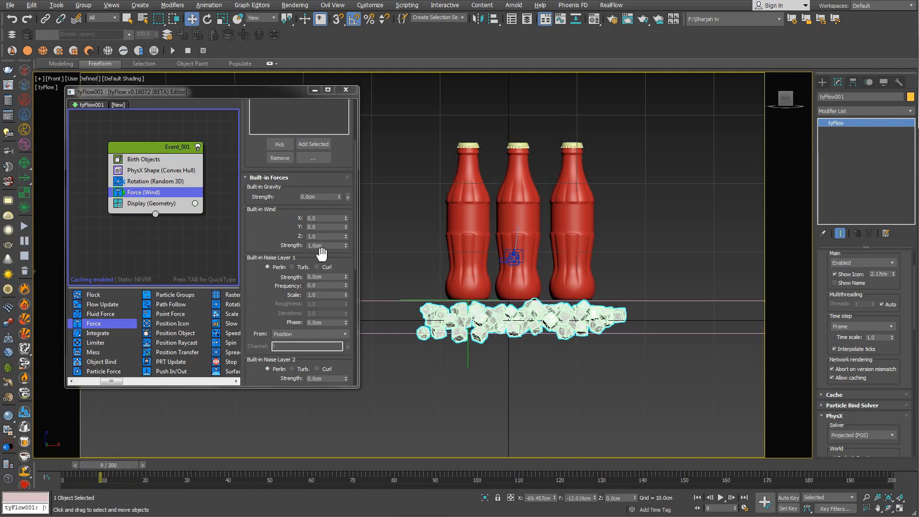
mouse_move(346, 245)
left_mouse_down()
mouse_move(346, 215)
mouse_move(347, 238)
left_mouse_up()
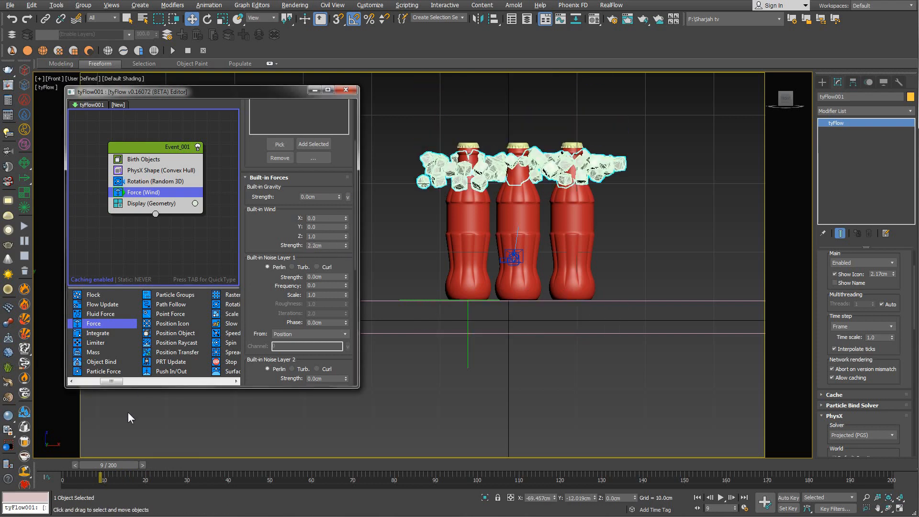
mouse_move(111, 464)
left_mouse_down()
mouse_move(74, 465)
mouse_move(117, 463)
mouse_move(88, 468)
mouse_move(112, 469)
left_mouse_up()
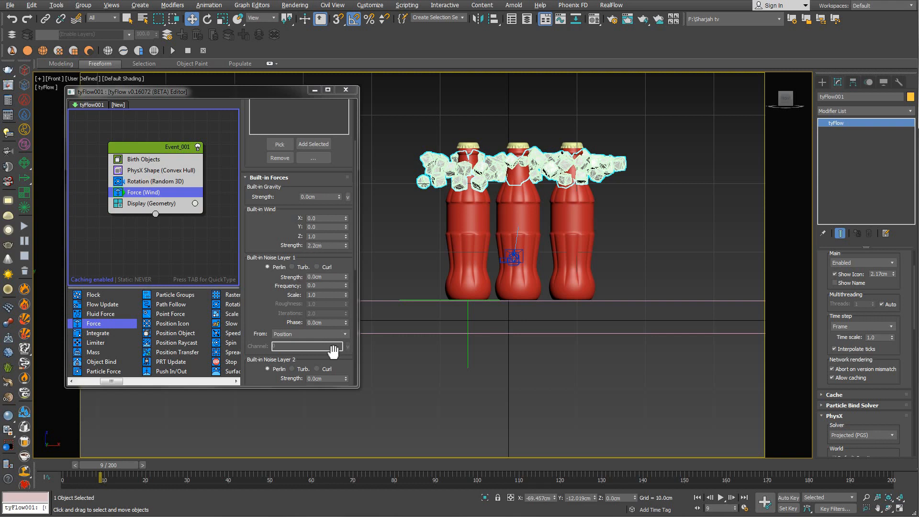
- Switch Built-in Noise Layer 1 to Turb. with a strength of 3.0 cm, and scrub the timeline back to frame 7
left_click(293, 267)
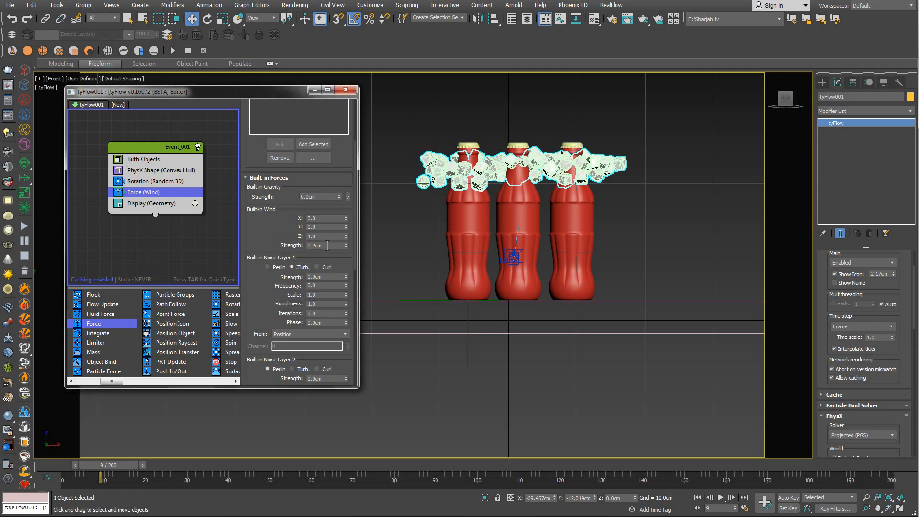
left_click(289, 249)
left_click(272, 267)
left_click(292, 266)
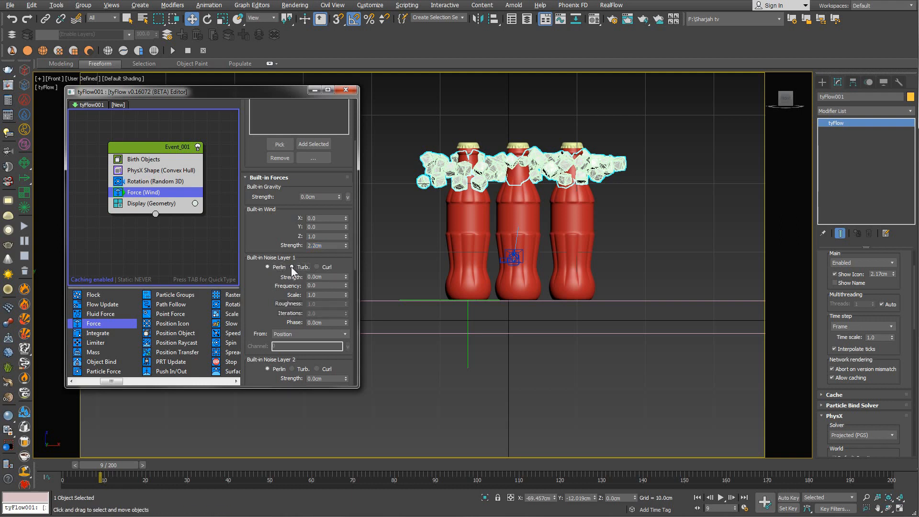
left_click(332, 277)
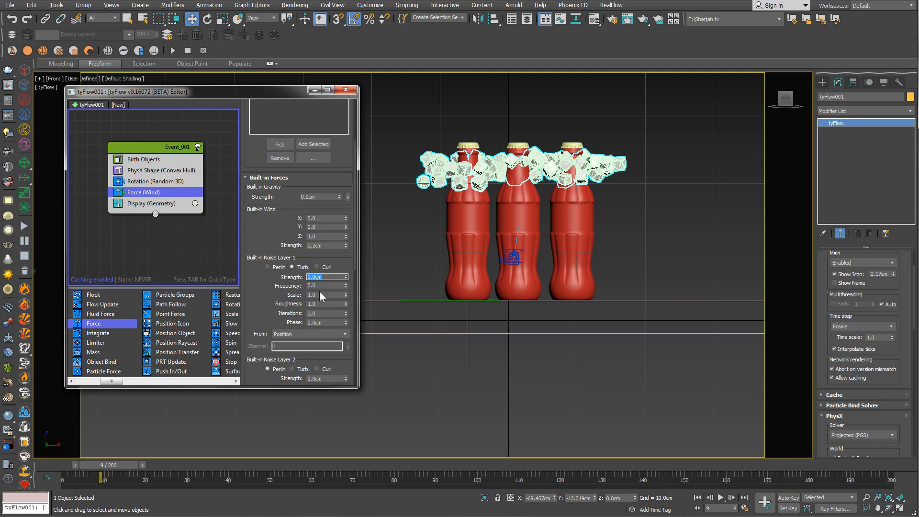
type("3")
key("Return")
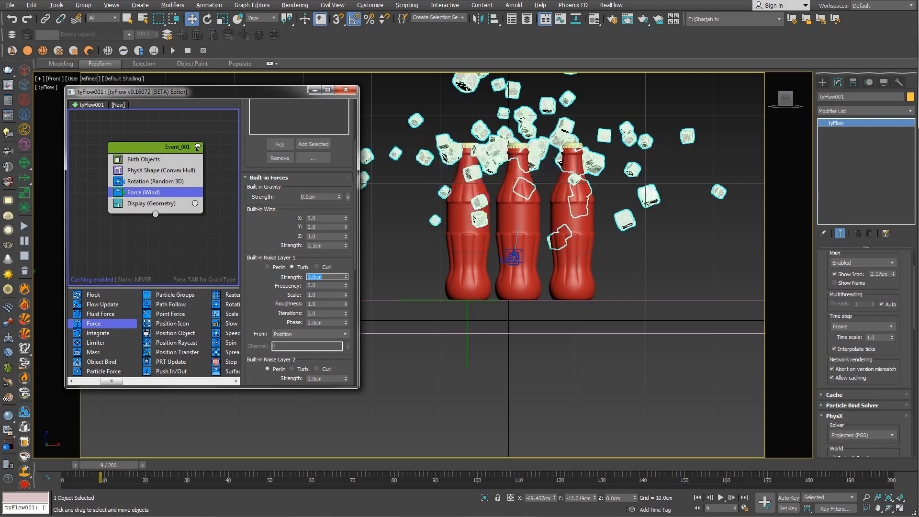
mouse_move(115, 464)
left_mouse_down()
mouse_move(91, 467)
mouse_move(110, 472)
left_mouse_up()
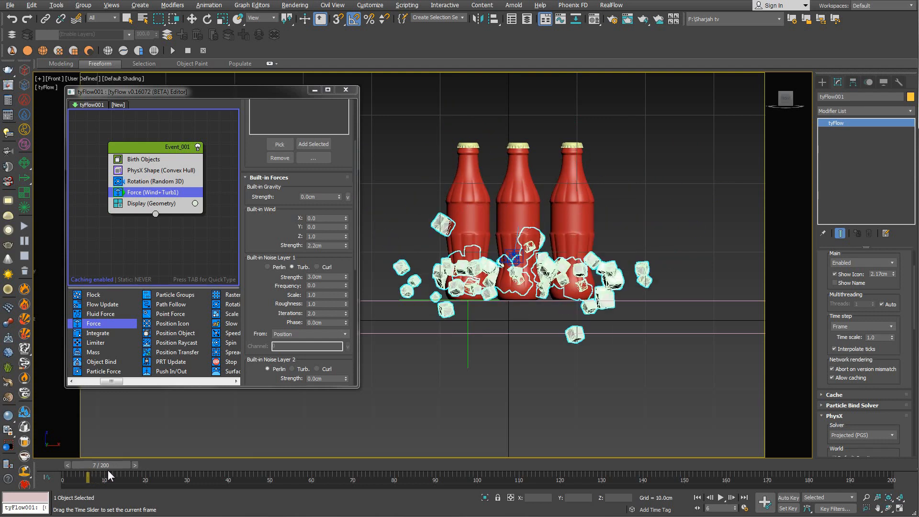
- Set the frequency of Built-in Noise Layer 1 to 10.0 and scrub back to frame 6
double_click(324, 286)
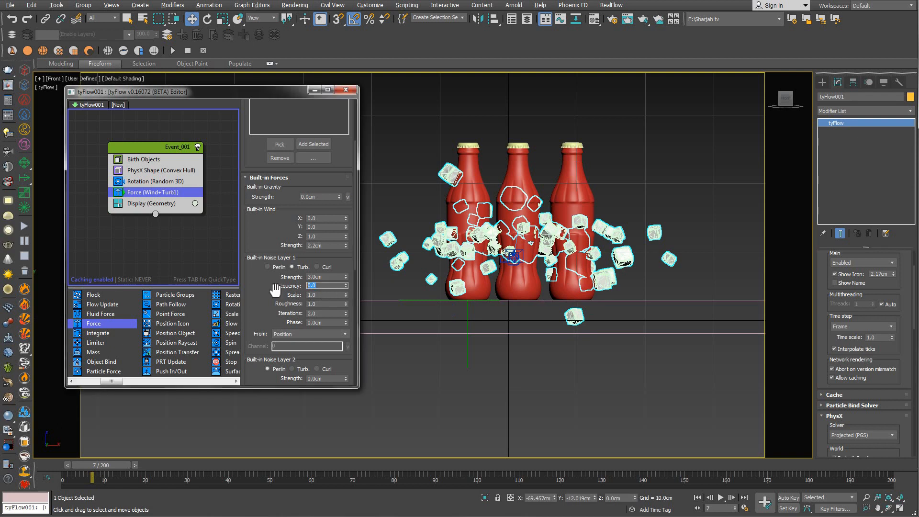
type("10")
key("Return")
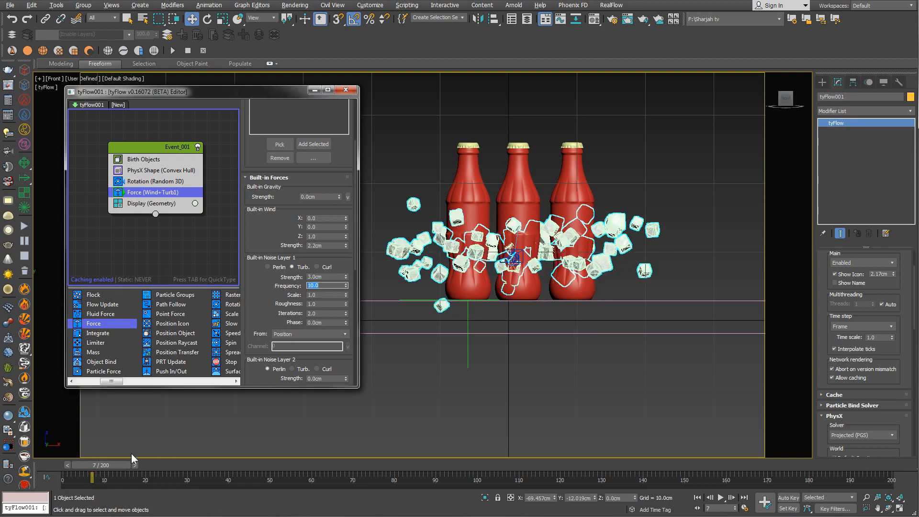
mouse_move(107, 463)
left_mouse_down()
mouse_move(100, 465)
mouse_move(118, 463)
mouse_move(97, 469)
mouse_move(109, 474)
left_mouse_up()
left_click_drag(111, 469, 106, 469)
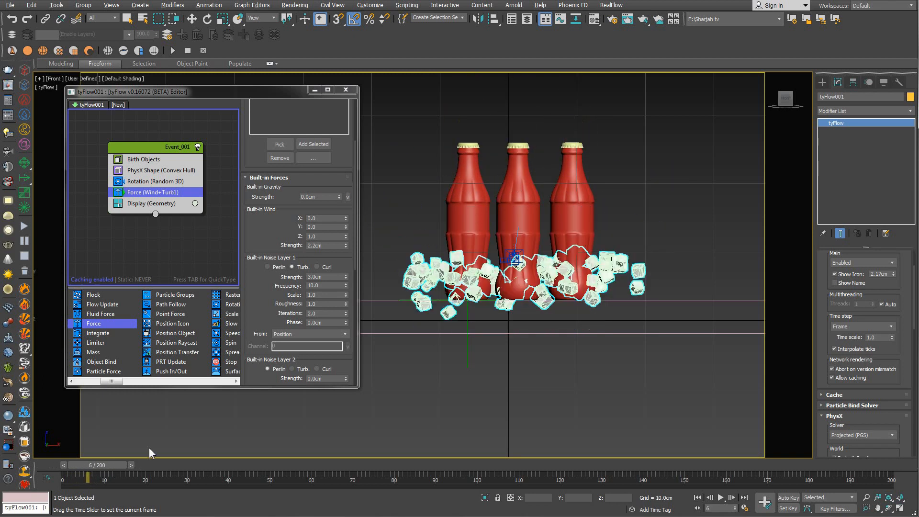
- Advance the timeline to frame 9 and examine how the ice cubes scatter around the bottles
key("w")
mouse_move(479, 338)
middle_mouse_down()
mouse_move(463, 360)
mouse_move(447, 349)
mouse_move(486, 345)
mouse_move(473, 348)
middle_mouse_up()
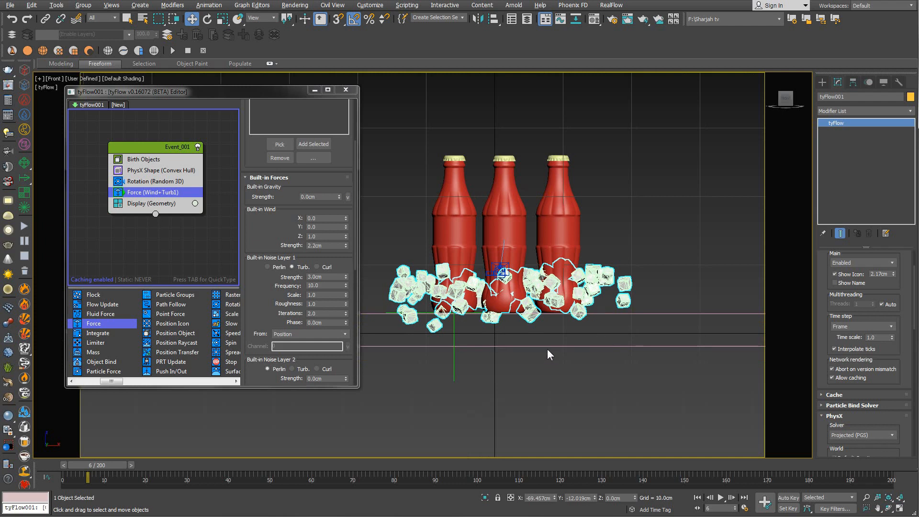
scroll(548, 349, "up", 1)
scroll(550, 330, "up", 2)
scroll(569, 339, "down", 3)
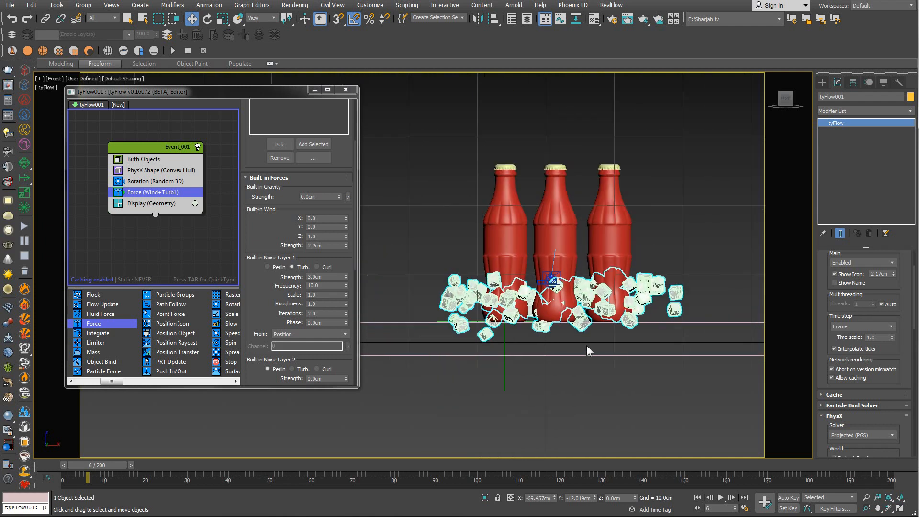
left_click_drag(103, 465, 119, 461)
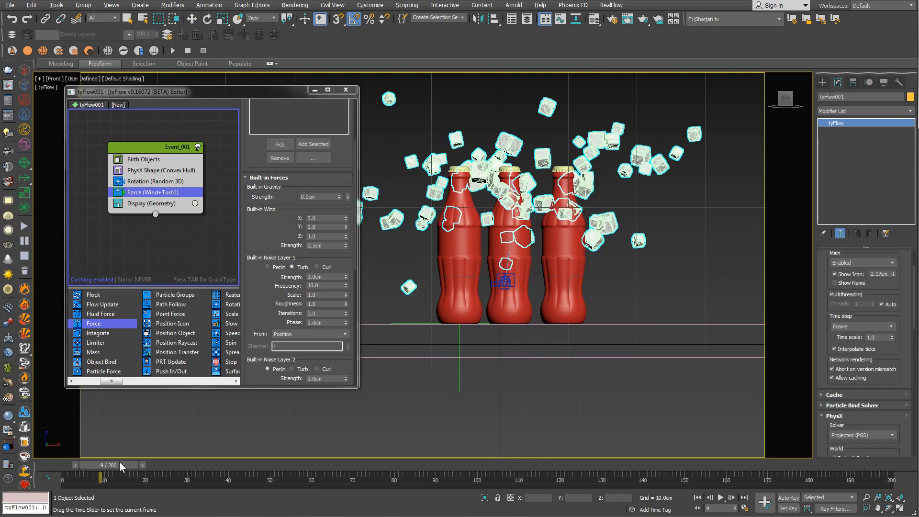
key("w")
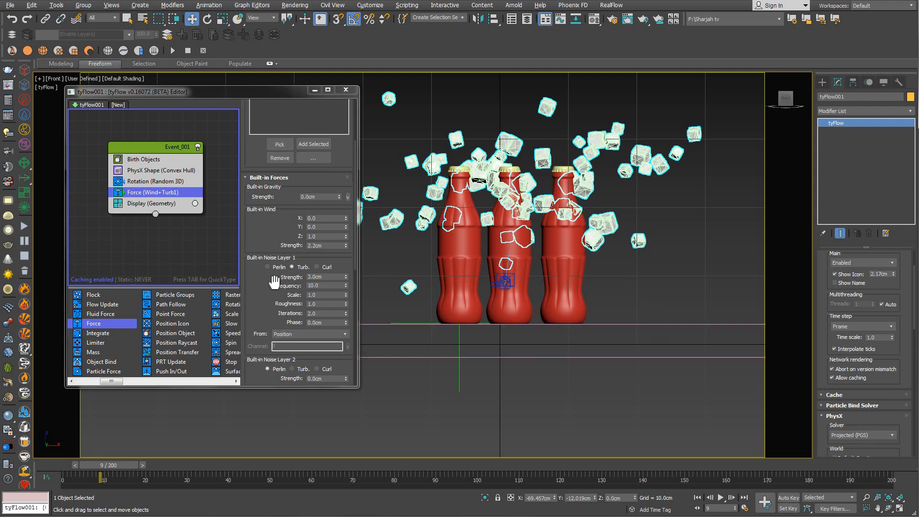
middle_click_drag(174, 238, 138, 248)
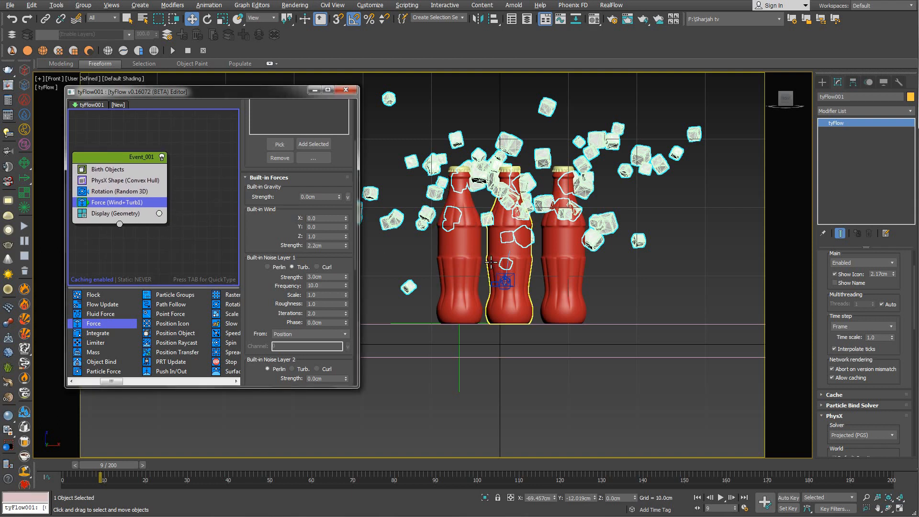
middle_click_drag(139, 246, 158, 248)
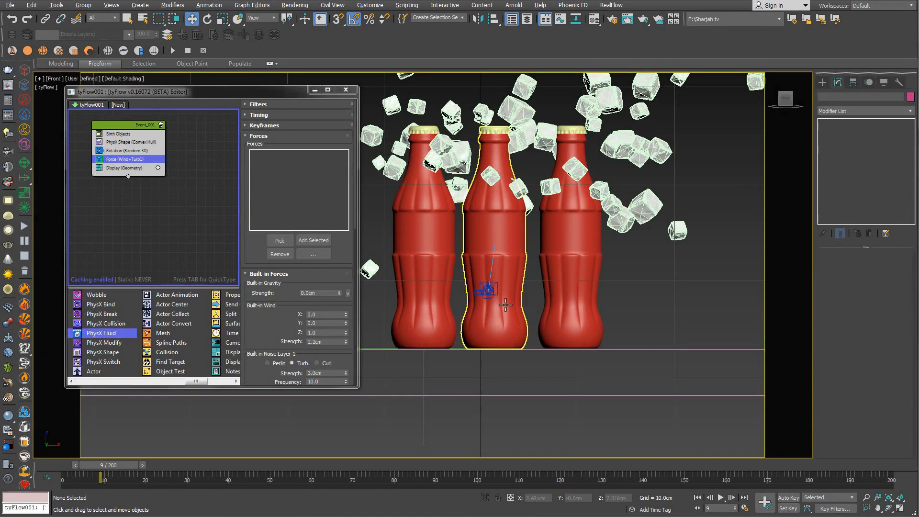
scroll(497, 302, "down", 2)
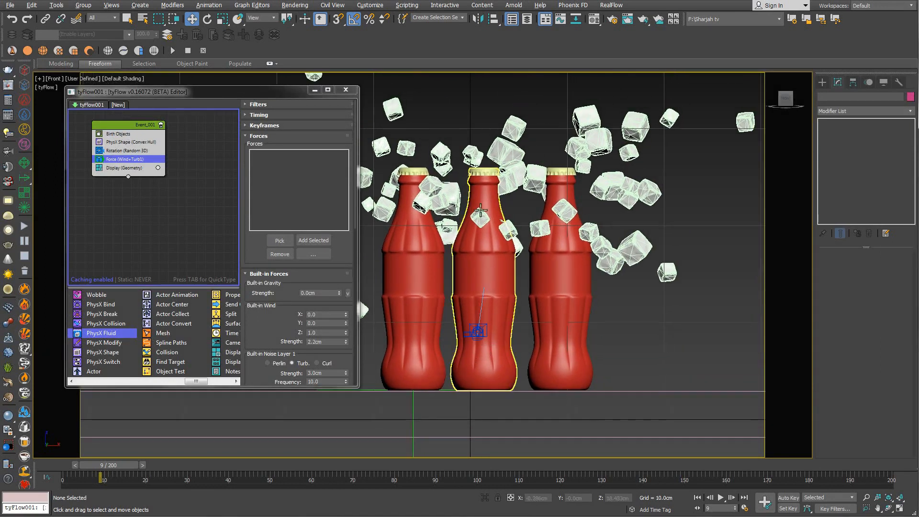
scroll(488, 253, "down", 2)
middle_click_drag(488, 252, 494, 242)
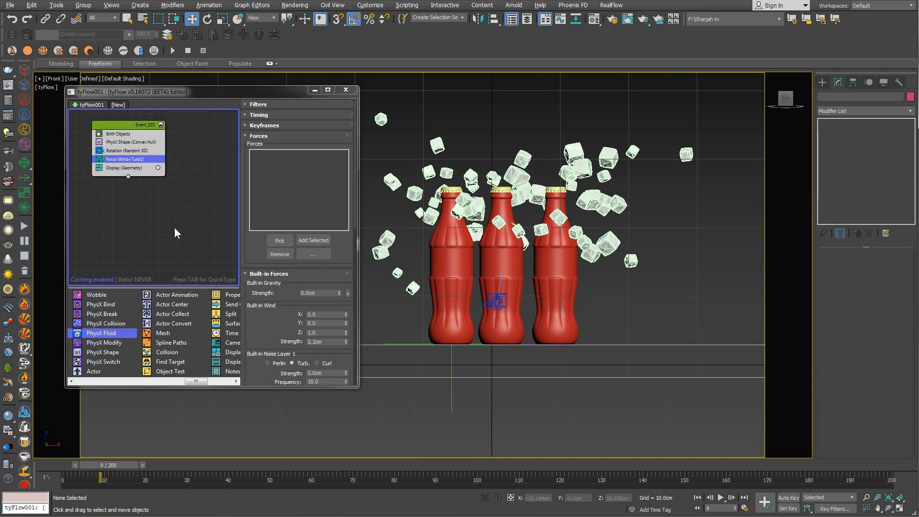
- Add a Property Test below the Force operator that tests for Position Z with the Greater condition
left_click_drag(199, 381, 209, 381)
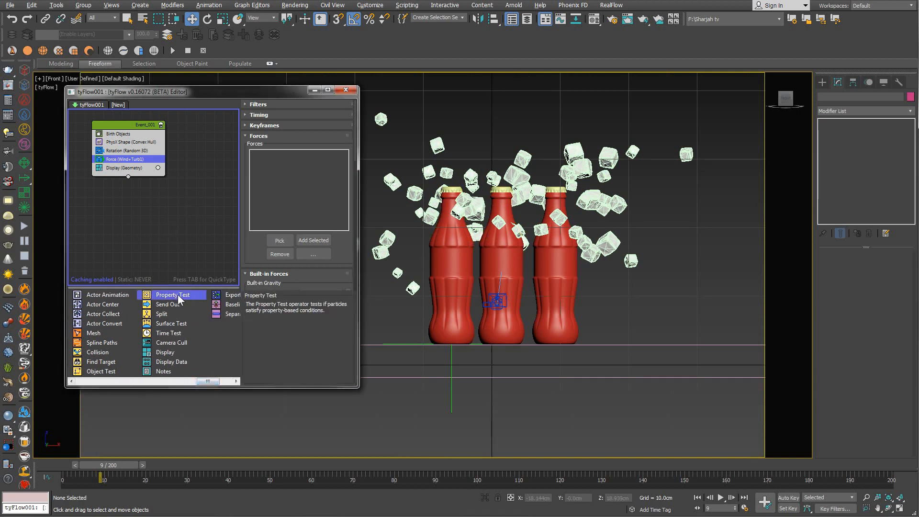
left_click_drag(178, 294, 134, 167)
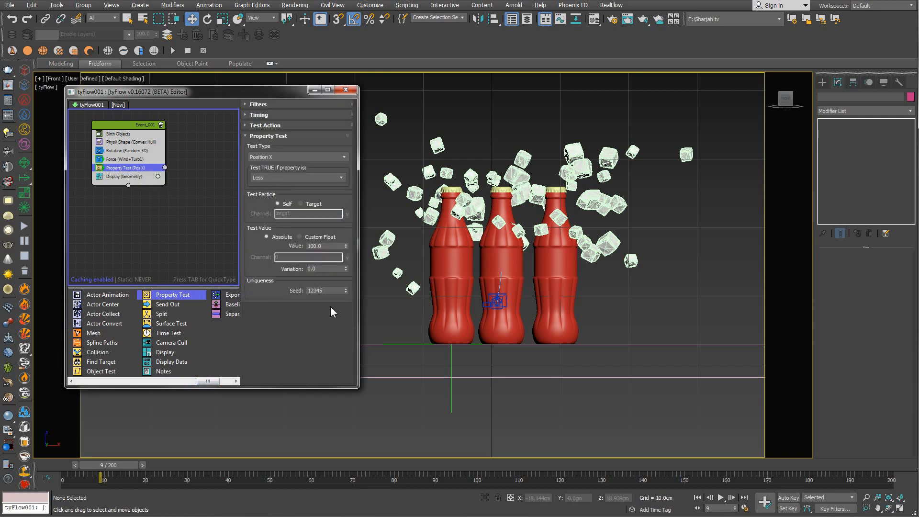
middle_click_drag(514, 289, 516, 303)
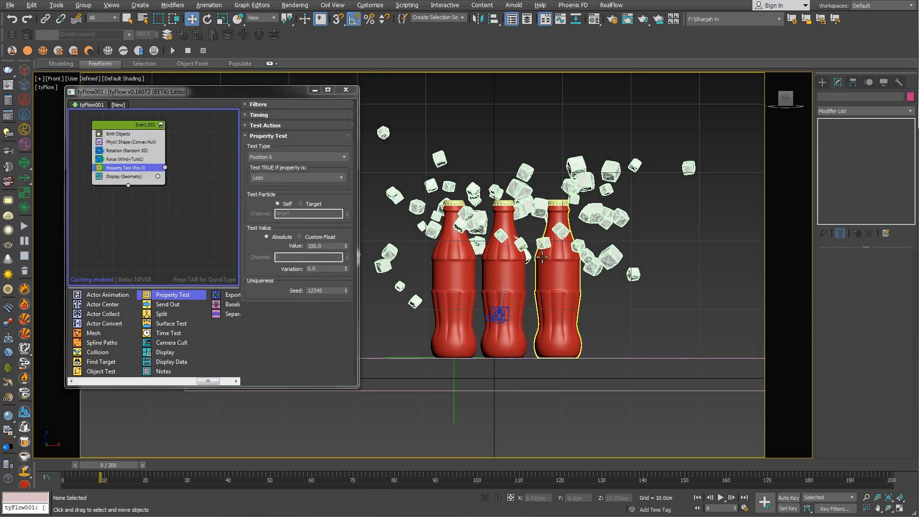
left_click(319, 157)
left_click(287, 177)
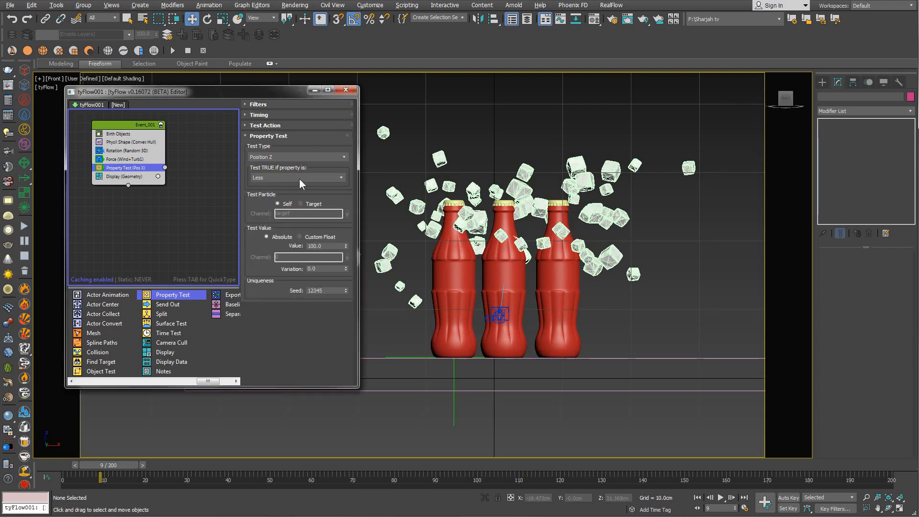
left_click(299, 178)
left_click(280, 192)
- Set the Property Test's absolute value to 7.0 with a variation of 2.0
left_click(329, 246)
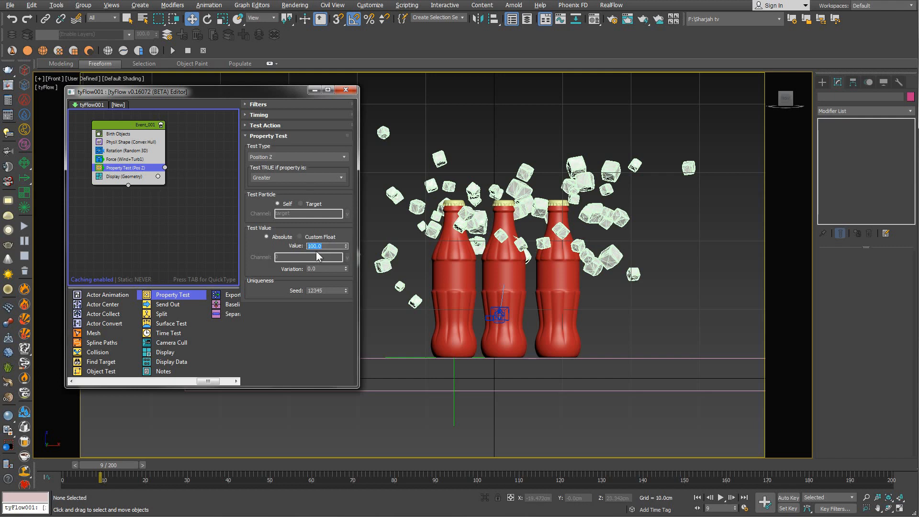
type("7")
key("Return")
left_click(322, 269)
type("2")
key("Return")
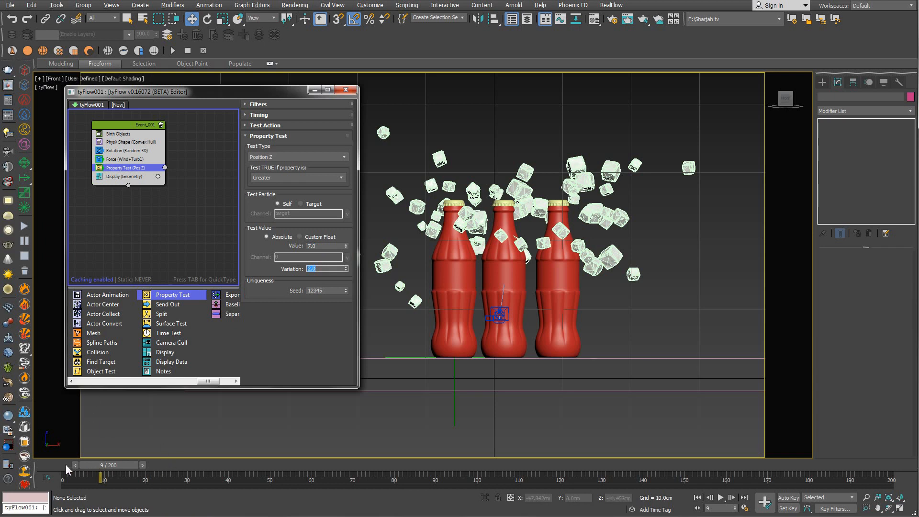
left_click_drag(65, 465, 112, 467)
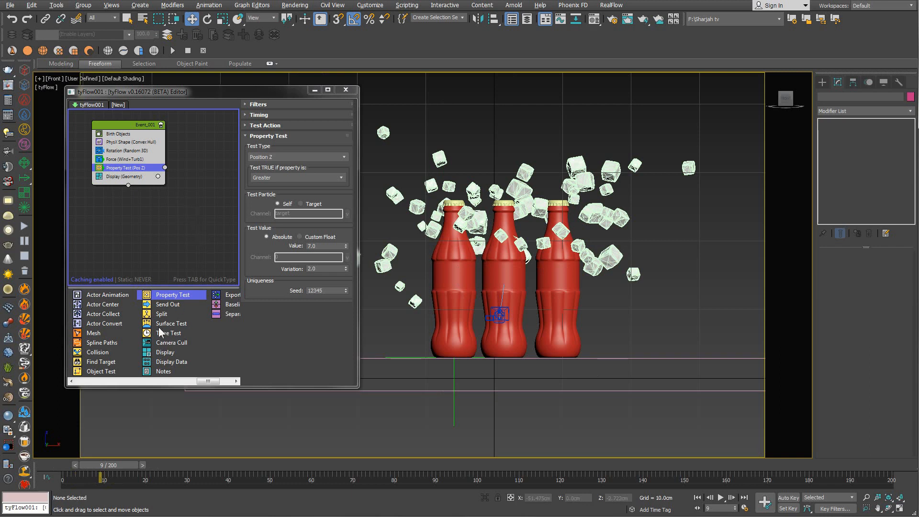
- Copy the first event's PhysX Shape operator into a new event and connect the Property Test output to it
left_click(120, 142)
right_click(119, 143)
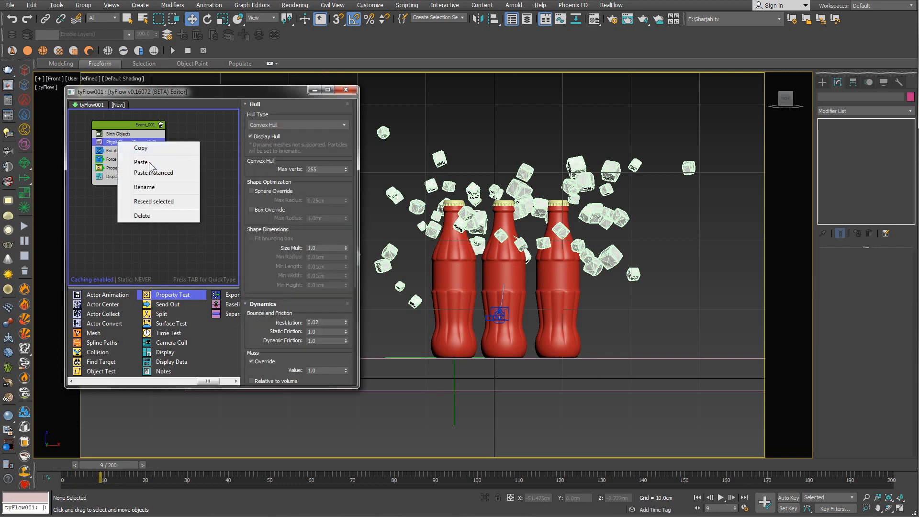
left_click(148, 152)
right_click(163, 211)
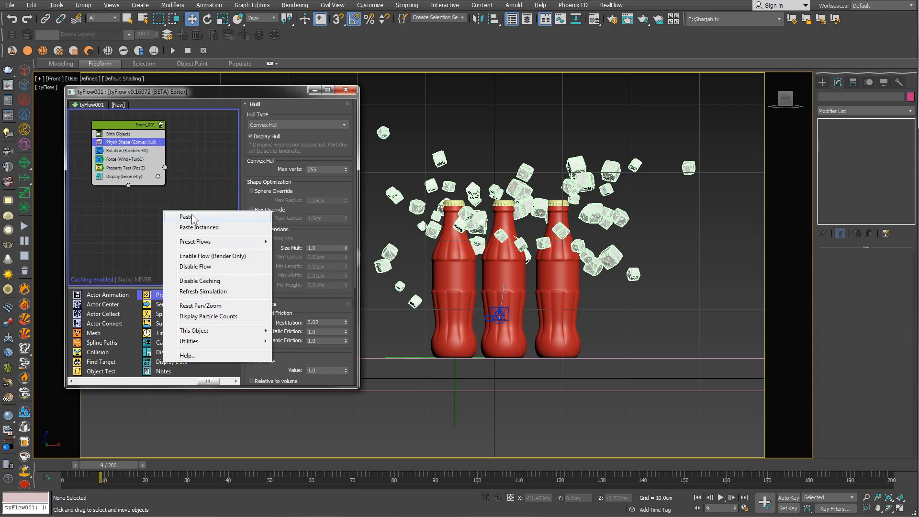
left_click(192, 216)
mouse_move(188, 210)
left_mouse_down()
mouse_move(225, 182)
mouse_move(203, 177)
mouse_move(186, 209)
left_mouse_up()
- Set the new event's Display operator to Geometry and its display color to blue (Red 0.0, Green 0.165, Blue 1.0)
left_click(196, 225)
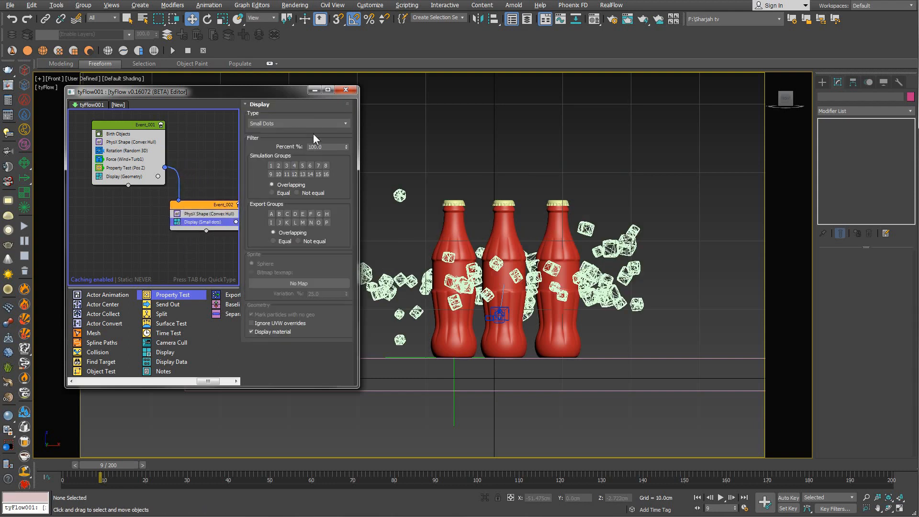
left_click(298, 123)
left_click(263, 171)
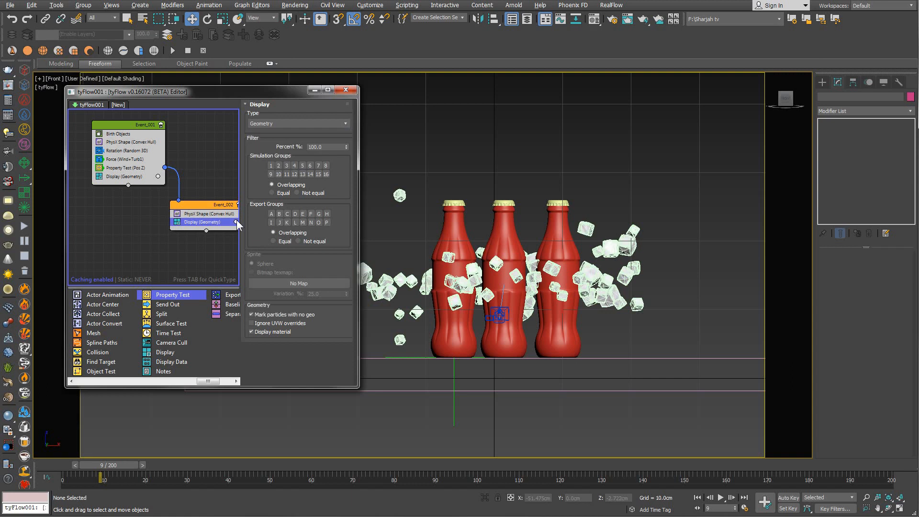
left_click(236, 221)
mouse_move(287, 260)
left_mouse_down()
mouse_move(299, 248)
mouse_move(332, 247)
left_mouse_up()
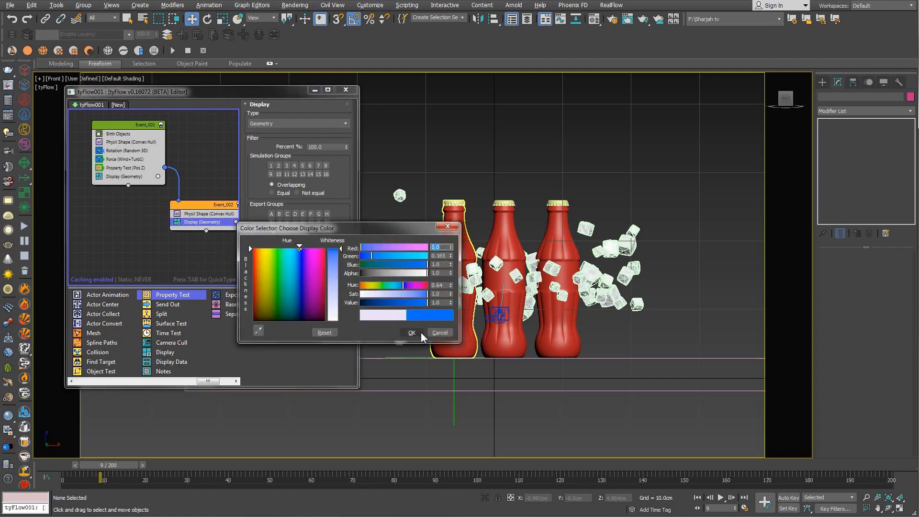
left_click(420, 332)
- Scrub between frames 5 and 9 and examine when the ice cubes pass the Property Test into the second event
mouse_move(117, 465)
left_mouse_down()
mouse_move(90, 470)
mouse_move(102, 473)
left_mouse_up()
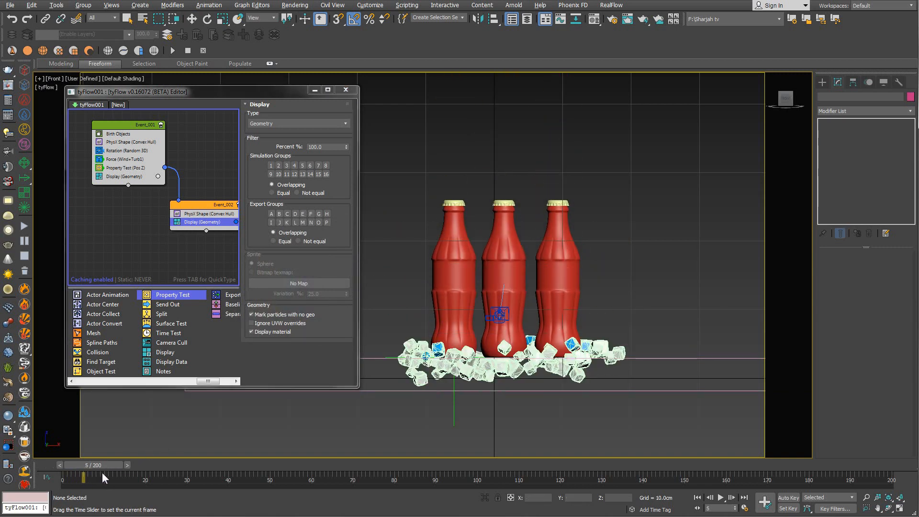
key("w")
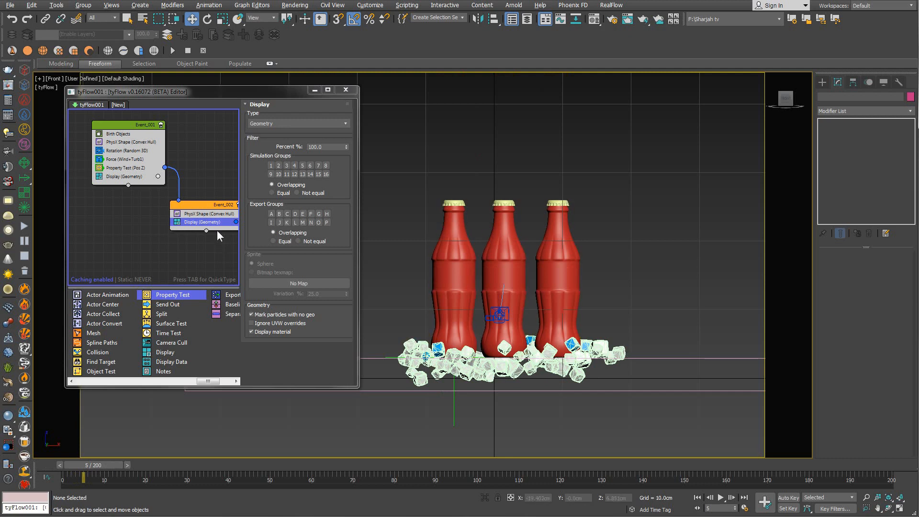
left_click(141, 169)
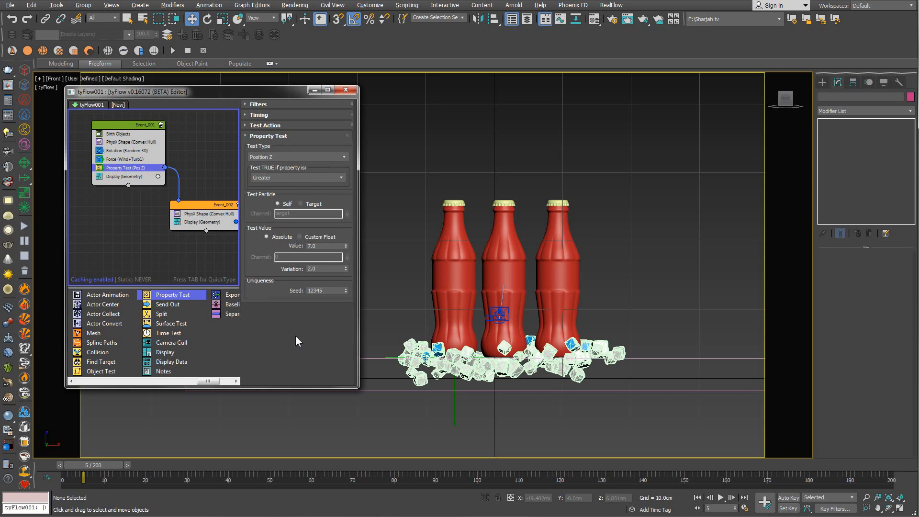
left_click_drag(97, 465, 104, 465)
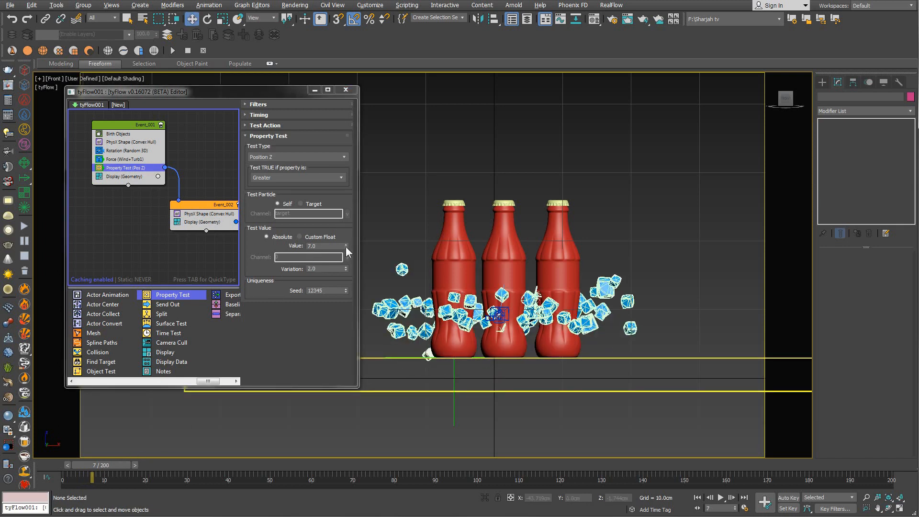
mouse_move(112, 467)
left_mouse_down()
mouse_move(96, 467)
mouse_move(114, 467)
left_mouse_up()
key("w")
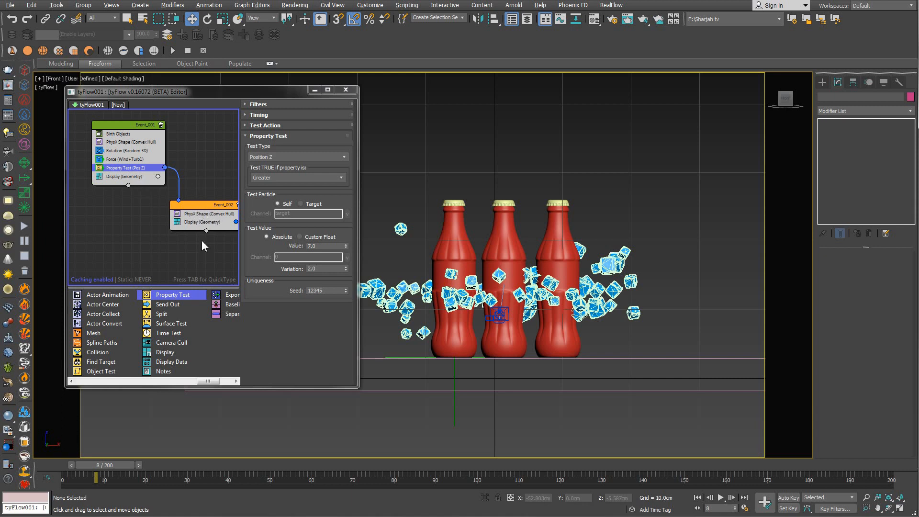
mouse_move(116, 465)
left_mouse_down()
mouse_move(139, 470)
mouse_move(119, 467)
left_mouse_up()
key("w")
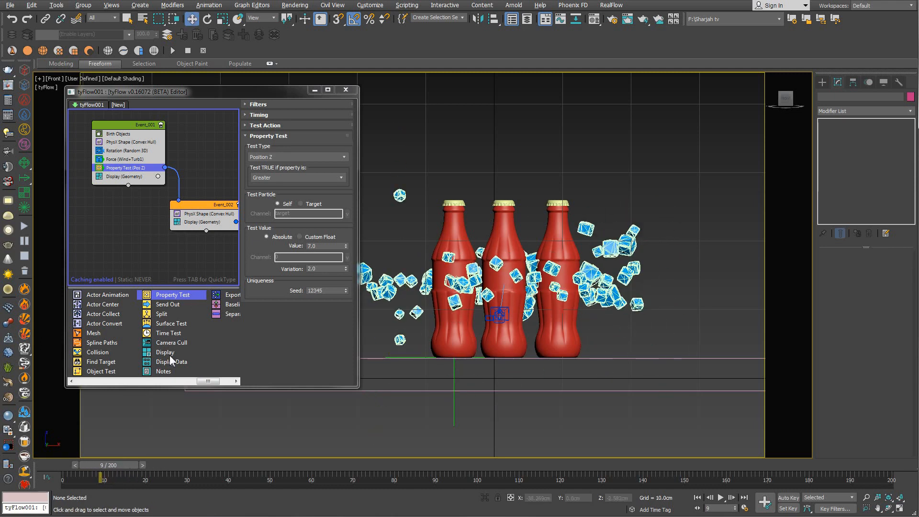
- Add a PhysX Collision operator to the second event and pick TyFlow_Collision_Ground as a collider
left_click_drag(205, 382, 185, 382)
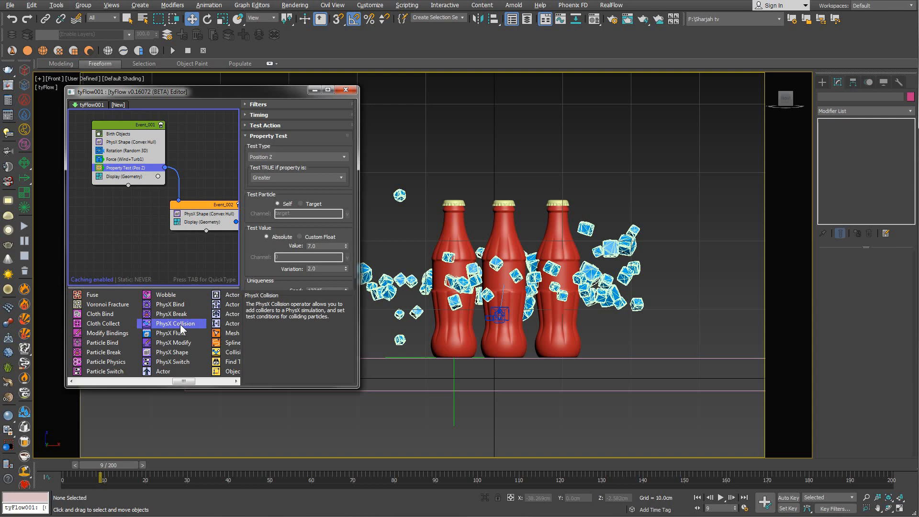
left_click_drag(180, 327, 184, 211)
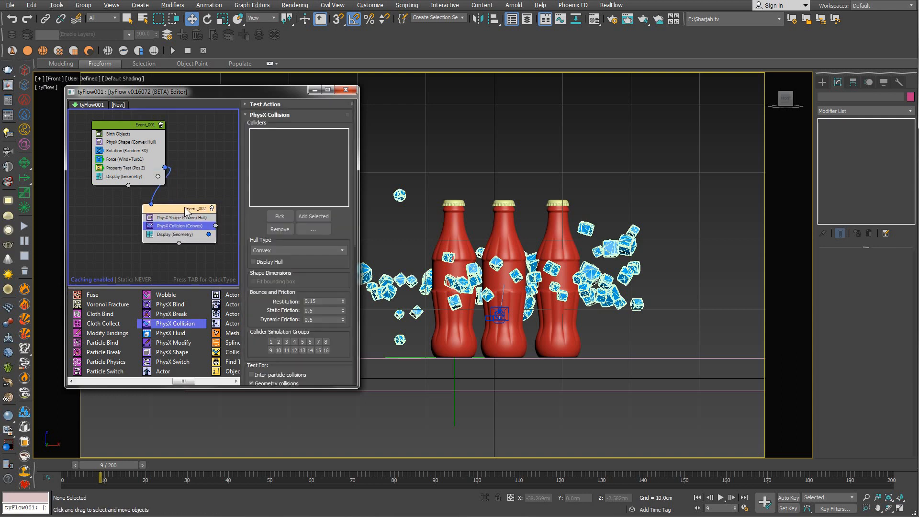
left_click(282, 217)
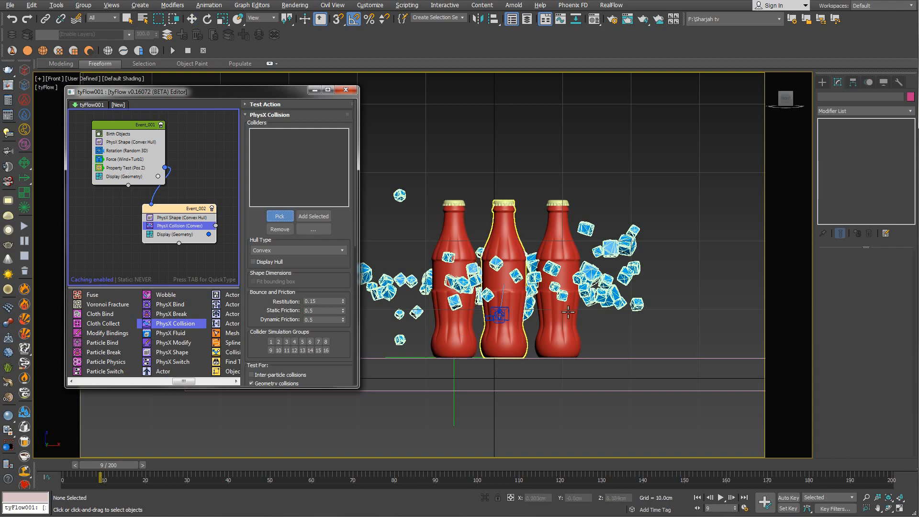
left_click(597, 359)
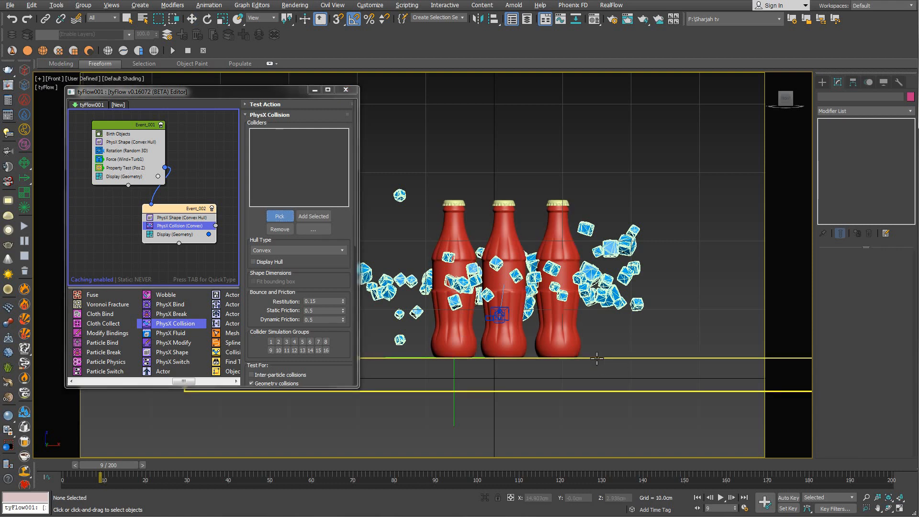
- Add Bottle_Left_Collision, Bottle_Middle_Collision and Bottle_Right_Collision as colliders of the PhysX Collision operator
left_click(286, 215)
left_click(554, 230)
left_click(287, 217)
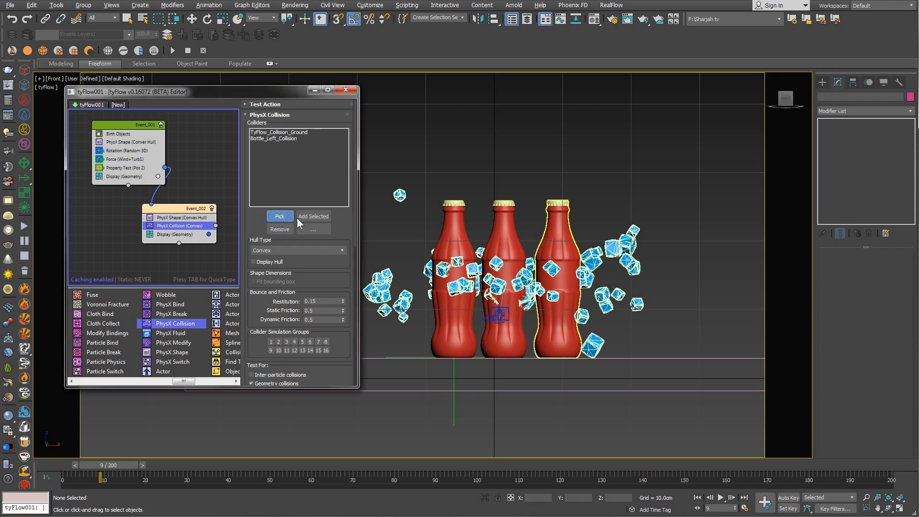
left_click(499, 230)
left_click(284, 215)
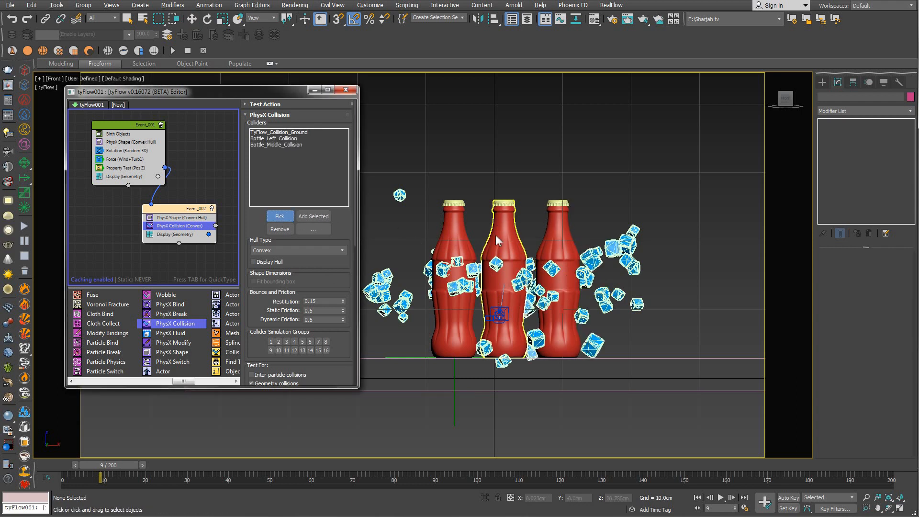
left_click(451, 239)
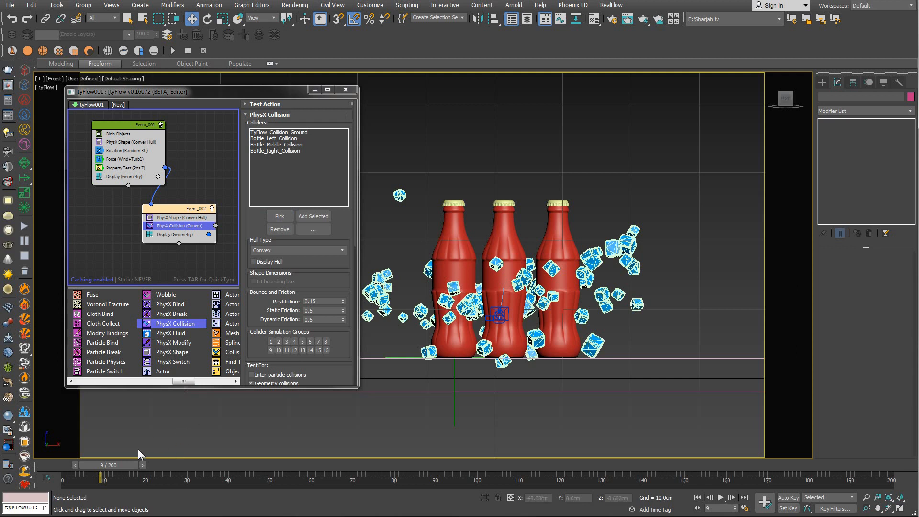
- Scrub the timeline up to frame 11 and examine how the ice cubes collide with the bottles and ground, checking the Force settings
left_click_drag(89, 464, 122, 467)
key("w")
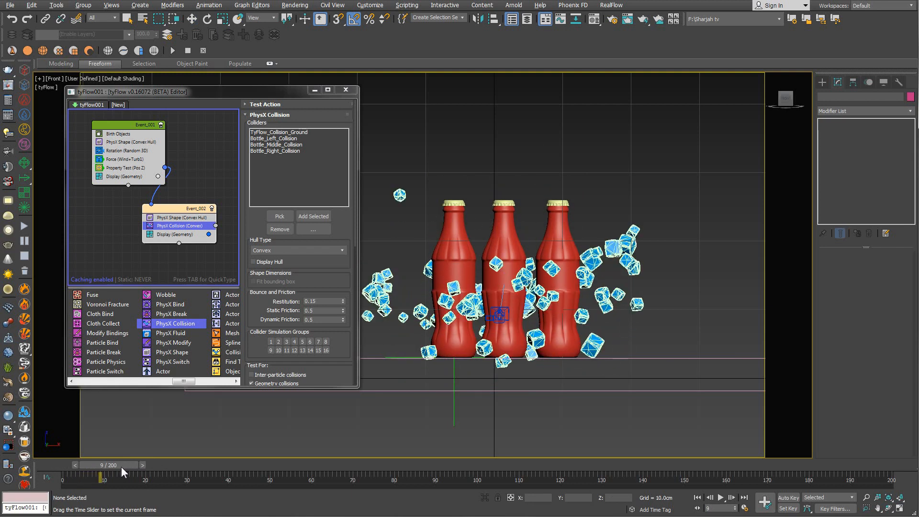
key("w")
left_click(133, 160)
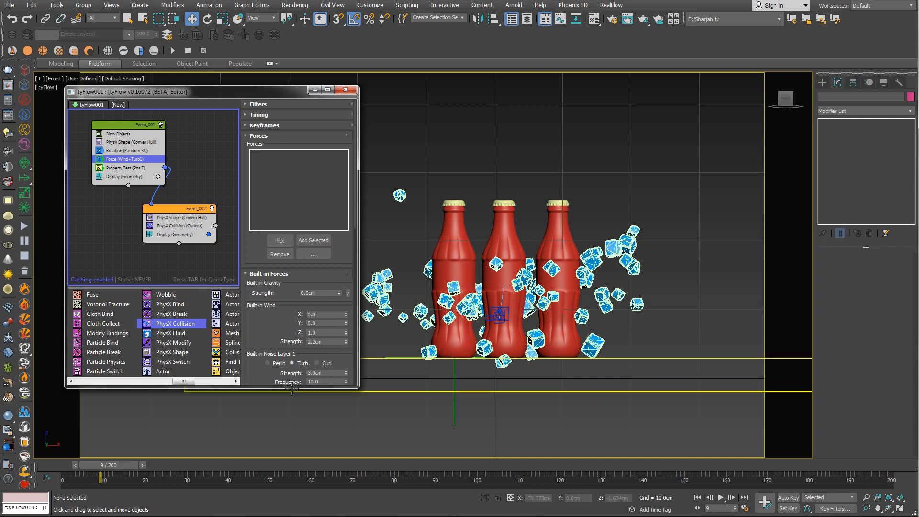
mouse_move(101, 469)
left_mouse_down()
mouse_move(134, 468)
mouse_move(101, 467)
mouse_move(122, 464)
mouse_move(112, 465)
left_mouse_up()
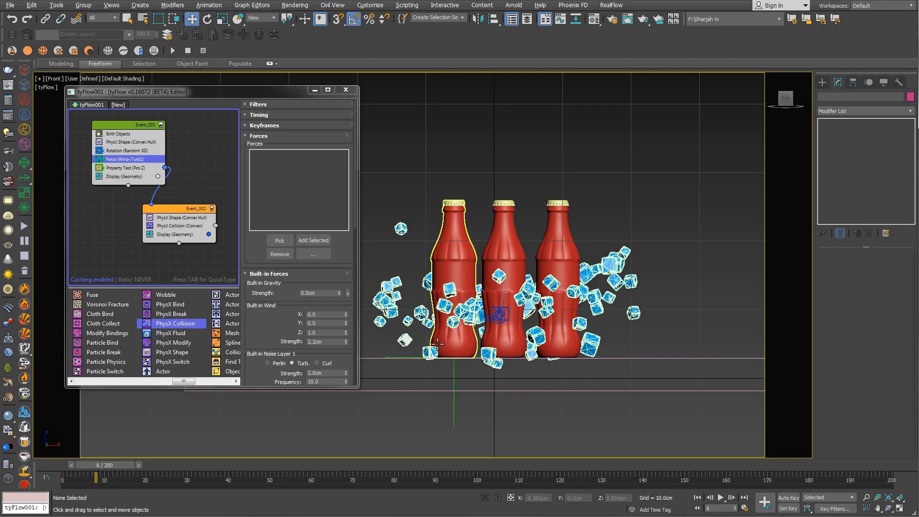
mouse_move(108, 465)
left_mouse_down()
mouse_move(120, 464)
mouse_move(86, 470)
mouse_move(188, 467)
mouse_move(329, 484)
mouse_move(387, 479)
mouse_move(343, 477)
mouse_move(404, 465)
mouse_move(117, 464)
left_mouse_up()
key("w")
key("w")
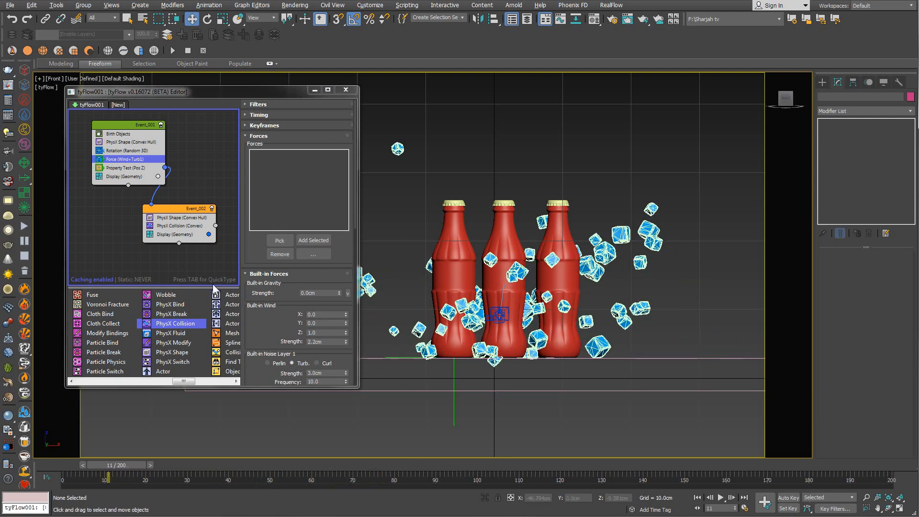
- Set the PhysX Collision operator's static friction and dynamic friction to 1.0
left_click(175, 227)
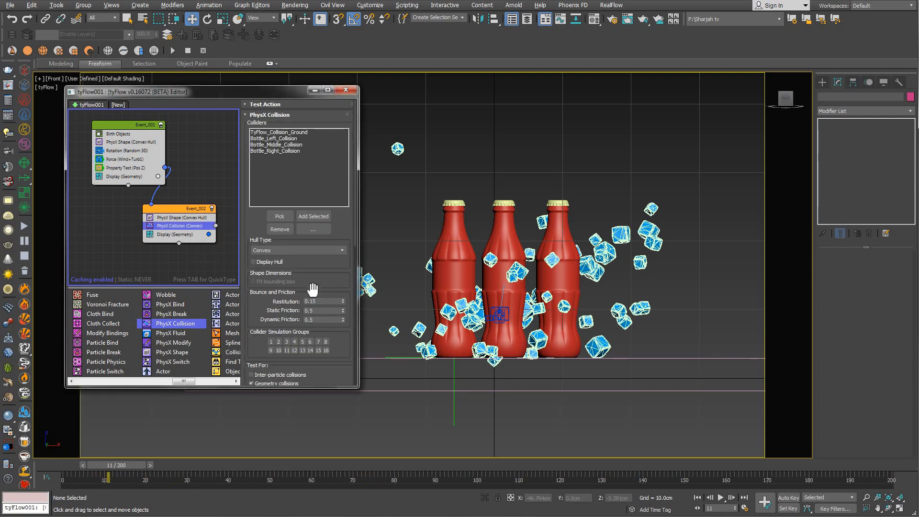
left_click_drag(295, 315, 267, 337)
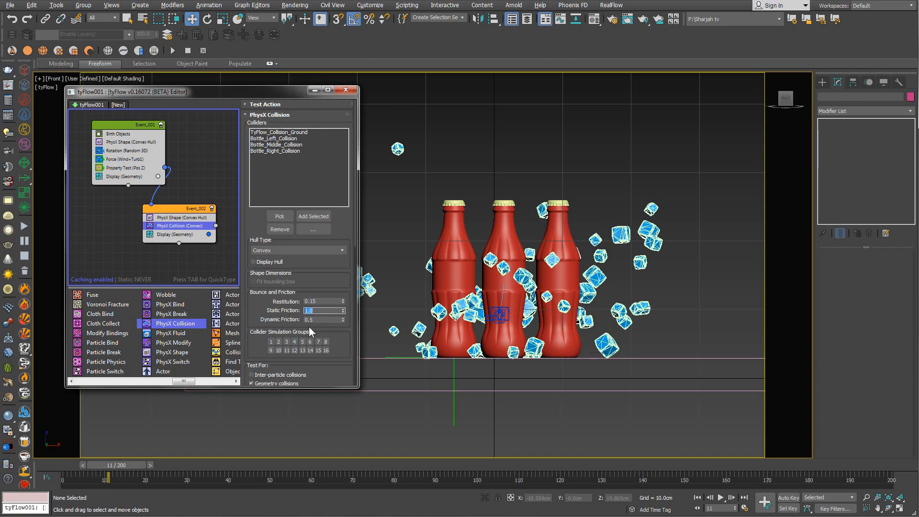
left_click_drag(318, 320, 265, 310)
type("1")
key("Return")
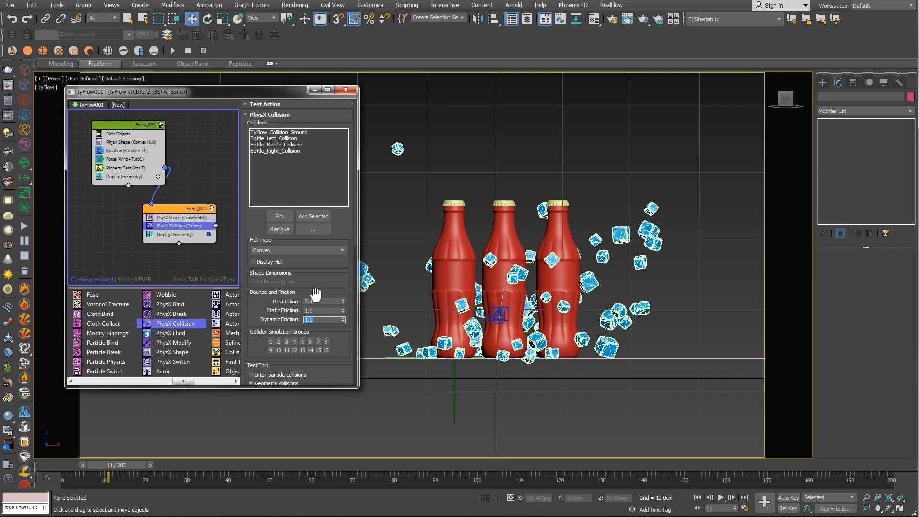
- Compare the Dynamics settings of both PhysX Shape operators with the bounce and friction settings of the PhysX Collision operator
left_click(128, 142)
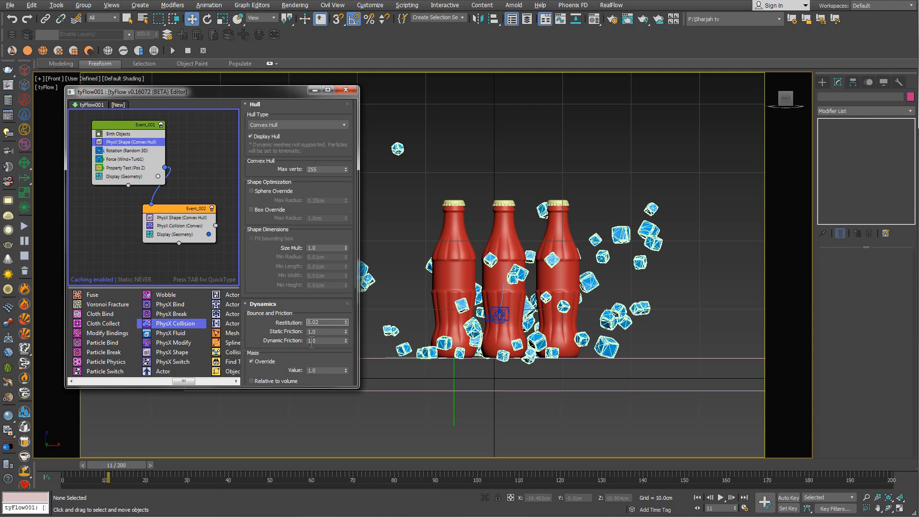
left_click(182, 217)
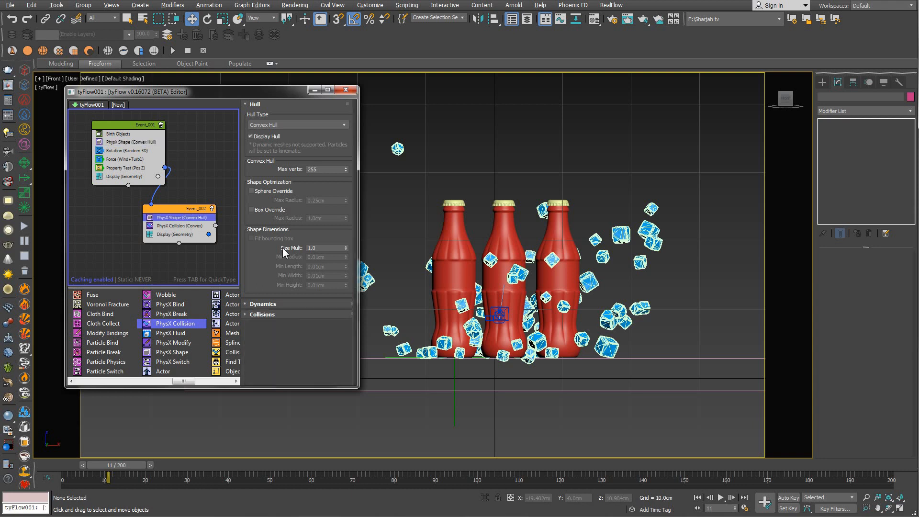
left_click(187, 226)
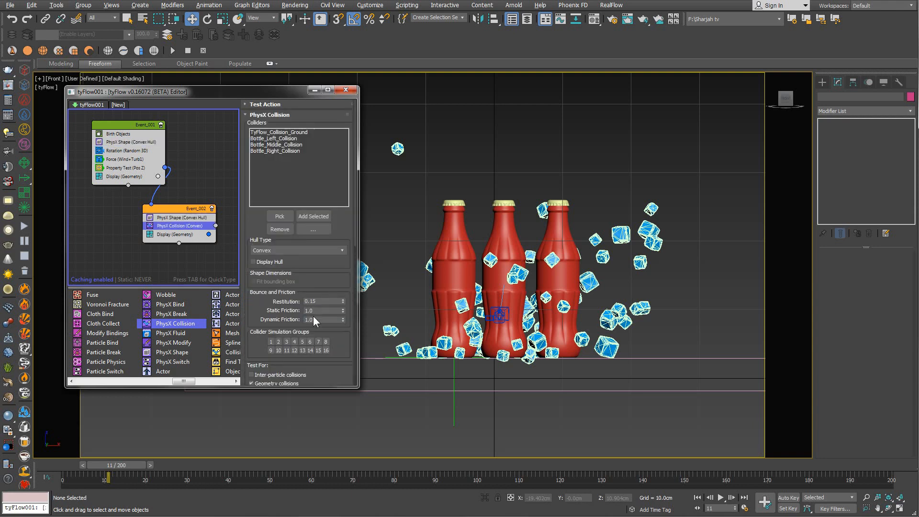
left_click(191, 217)
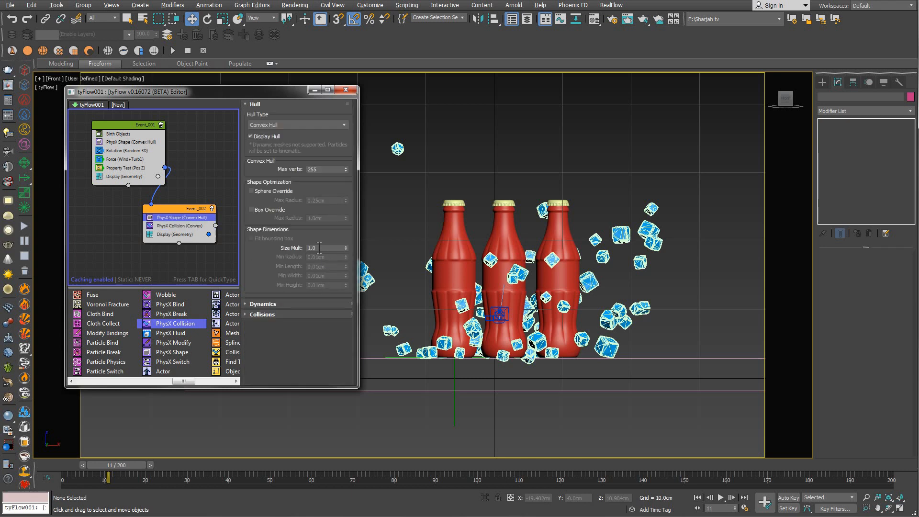
left_click(273, 304)
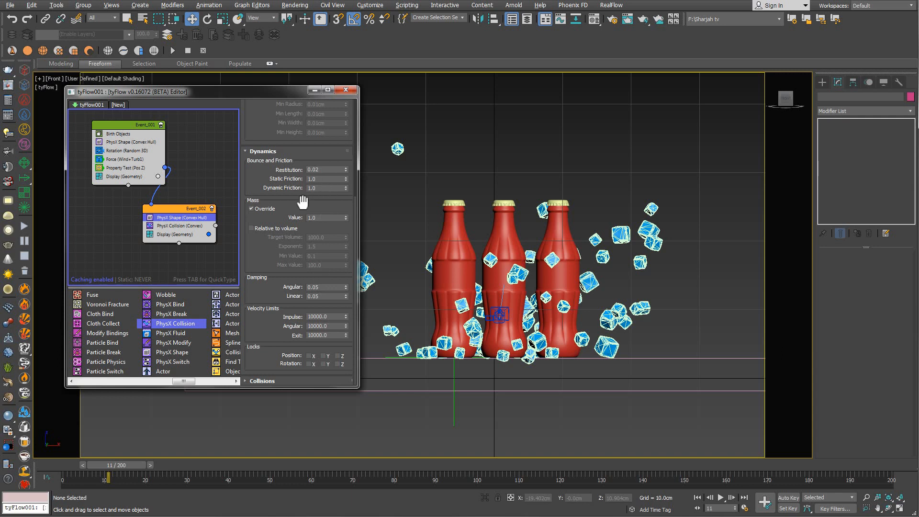
left_click(191, 226)
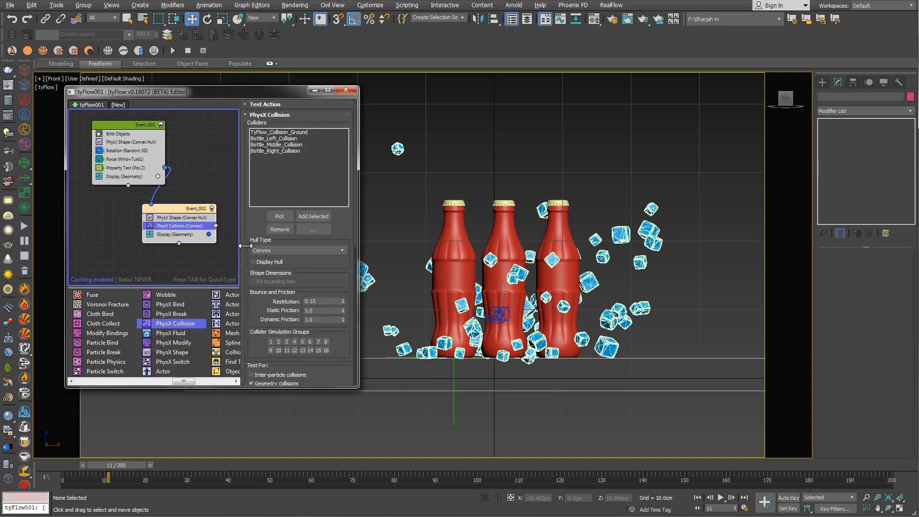
left_click(190, 218)
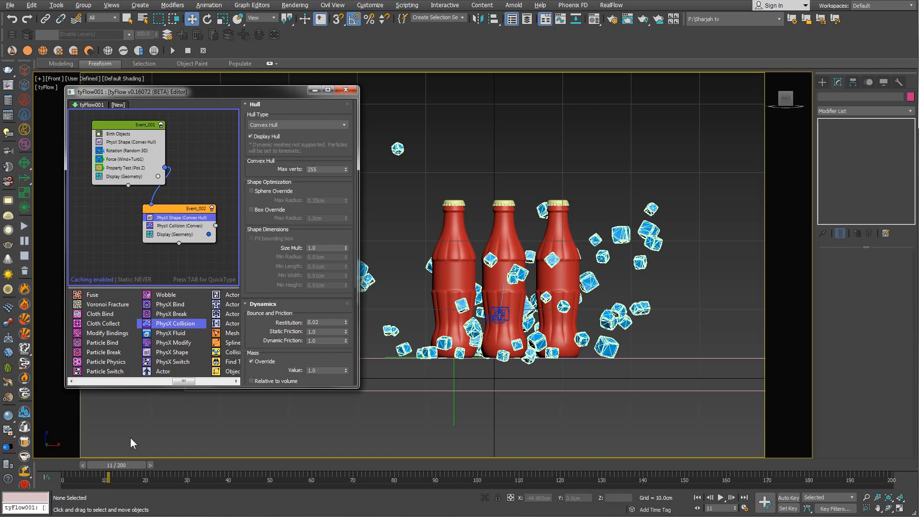
- Scrub past frame 20 and back to frame 16 to examine the falling ice cubes, and show the Force operator's settings
left_click_drag(124, 465, 165, 476)
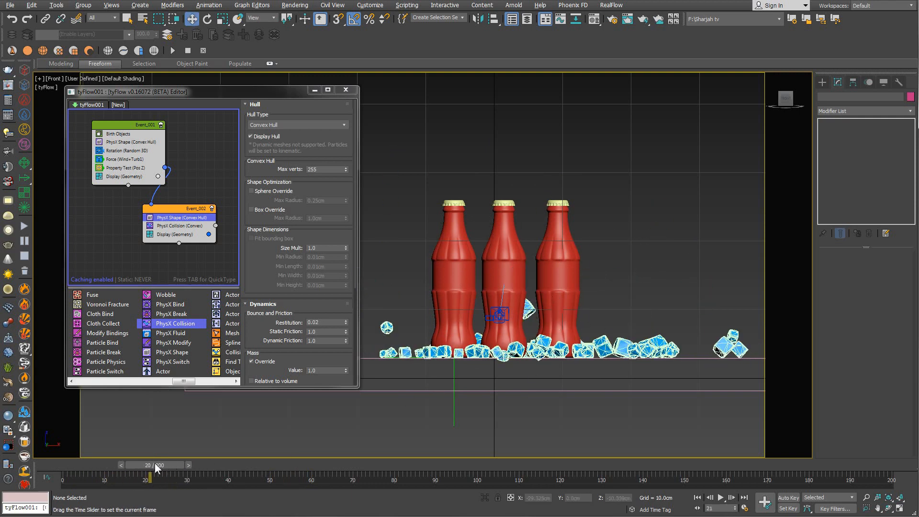
left_click_drag(174, 464, 151, 472)
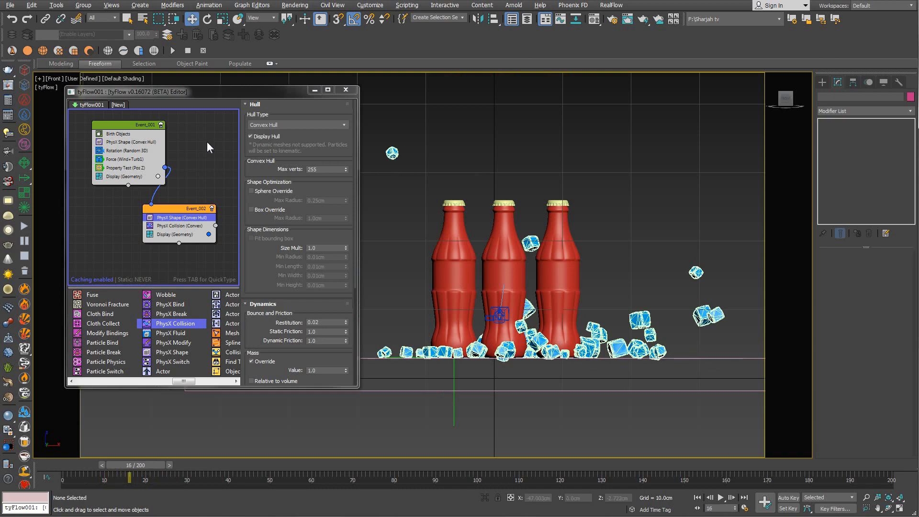
left_click(117, 168)
left_click(129, 160)
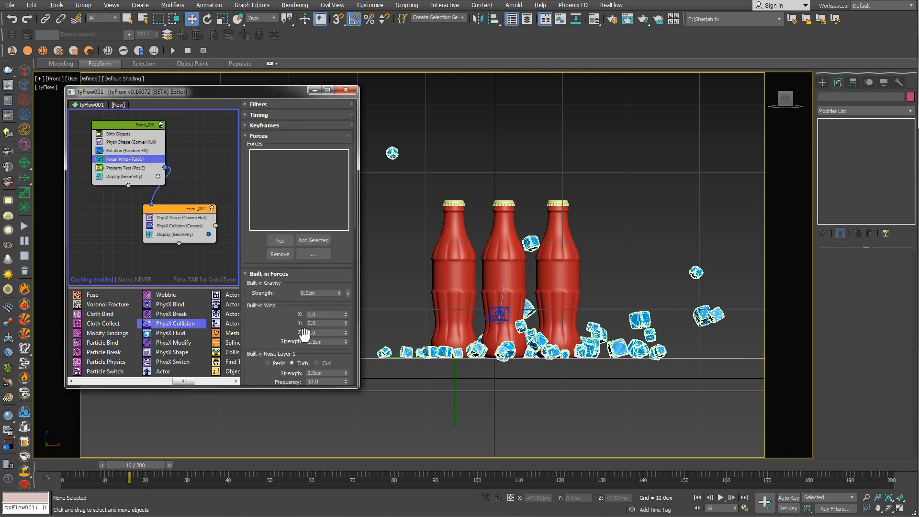
- Set the Force operator's built-in wind strength to 2.1 cm and scrub back to frame 11
left_click(347, 343)
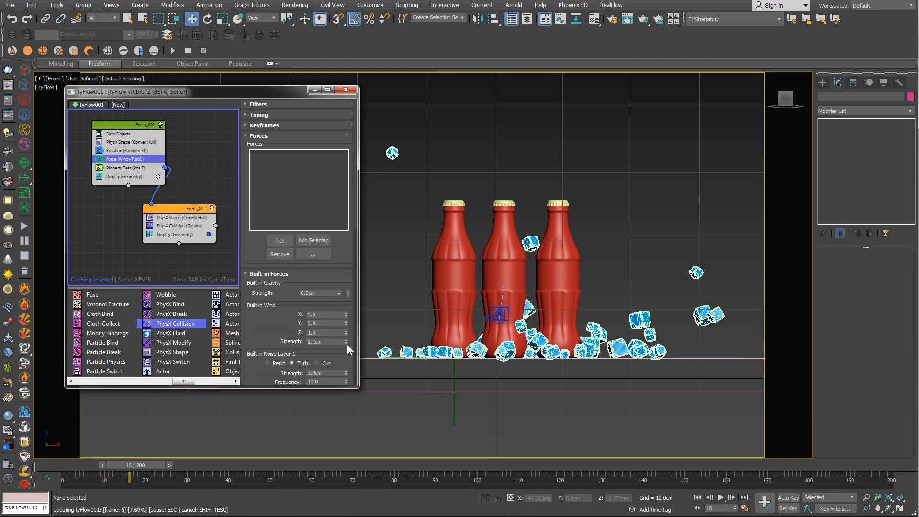
left_click_drag(148, 461, 122, 465)
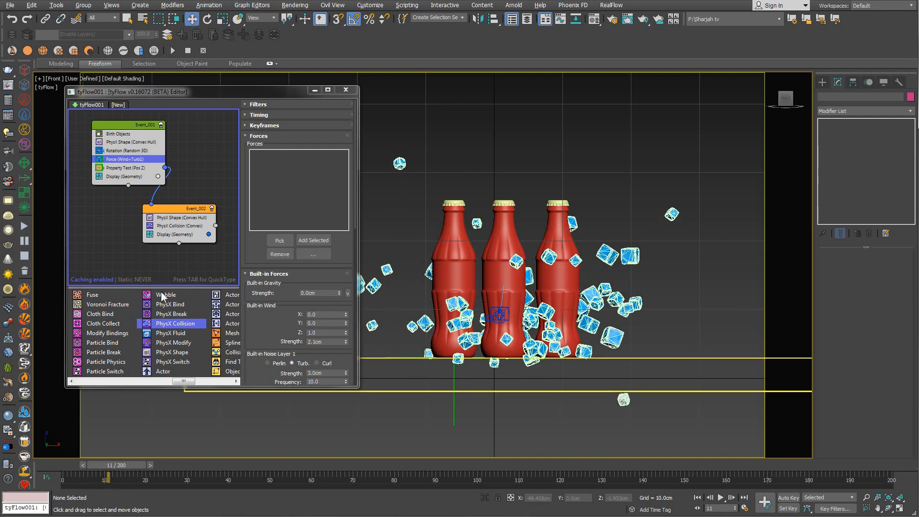
- Scrub forward to frame 18 and insert a PhysX Fluid operator between PhysX Shape and PhysX Collision in Event_002
mouse_move(171, 338)
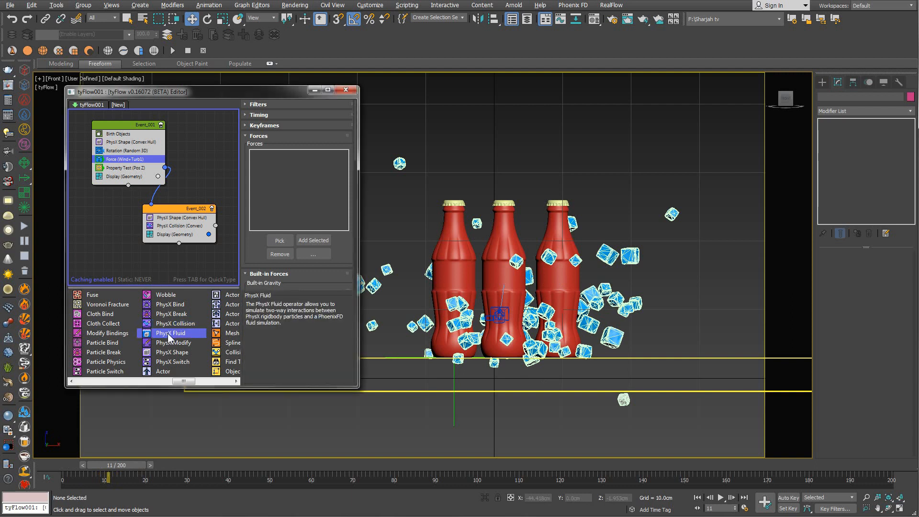
left_click_drag(117, 466, 151, 472)
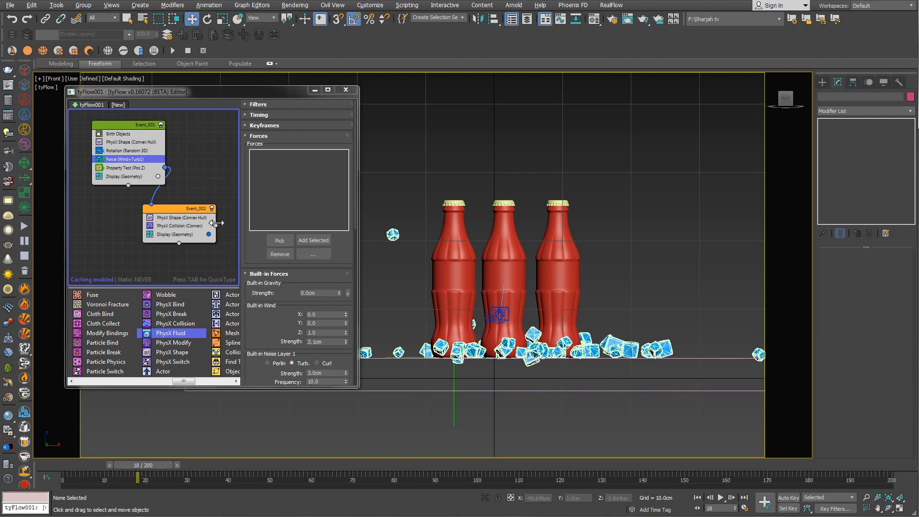
left_click_drag(174, 338, 185, 223)
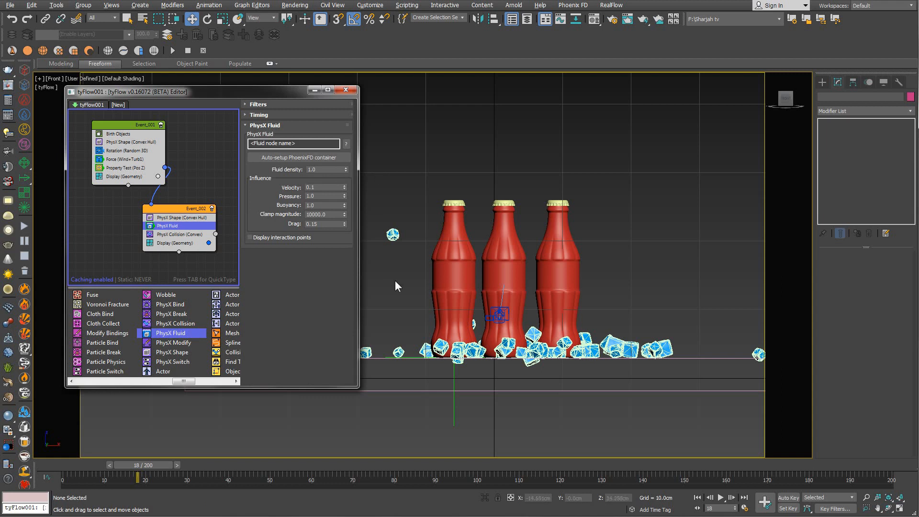
- Unhide PhoenixFDLiquid001 in the Scene Explorer, select it, and put the explorer away
left_click(56, 5)
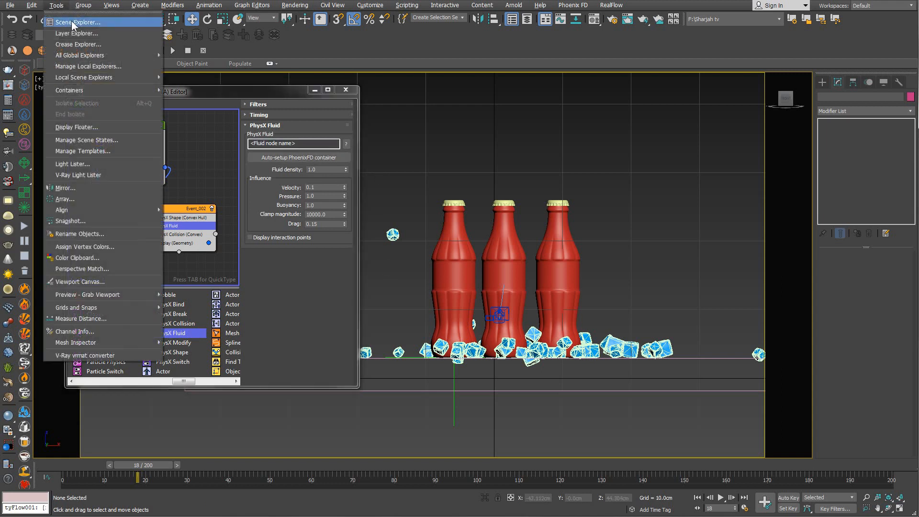
left_click(72, 21)
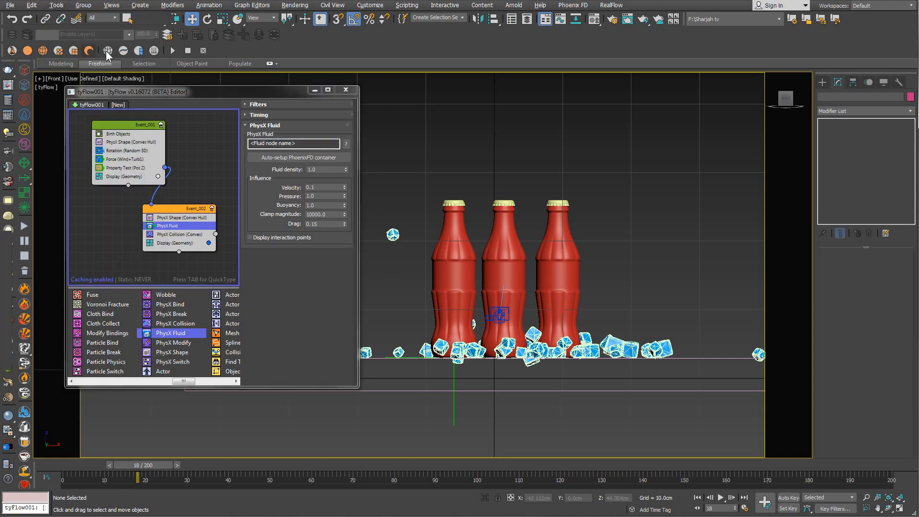
left_click(56, 6)
left_click(68, 22)
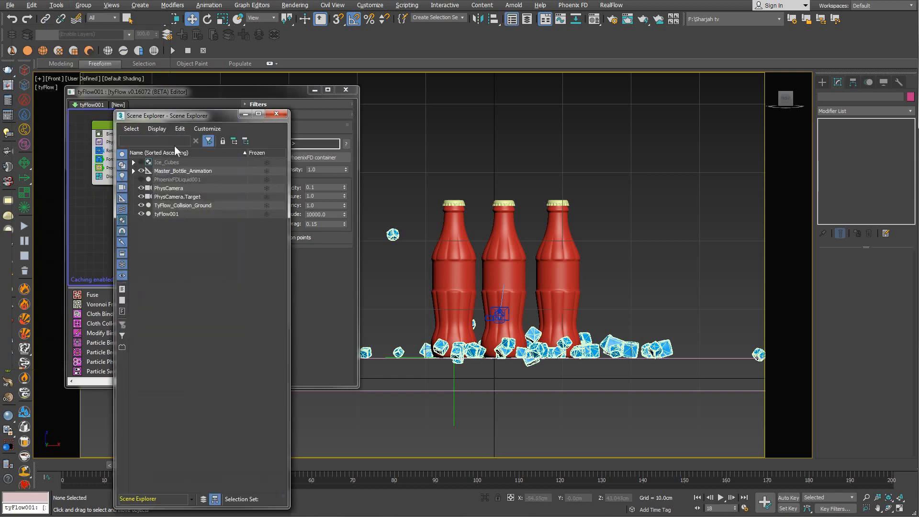
left_click(147, 180)
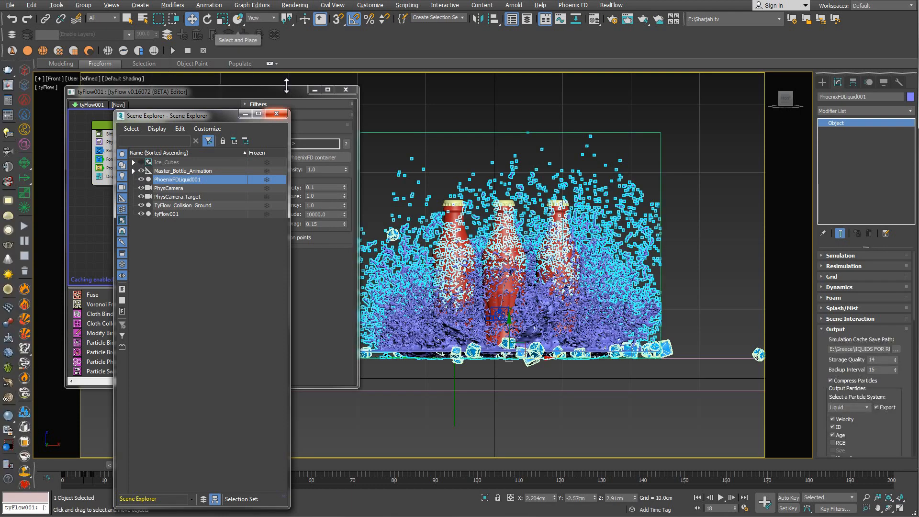
left_click(245, 114)
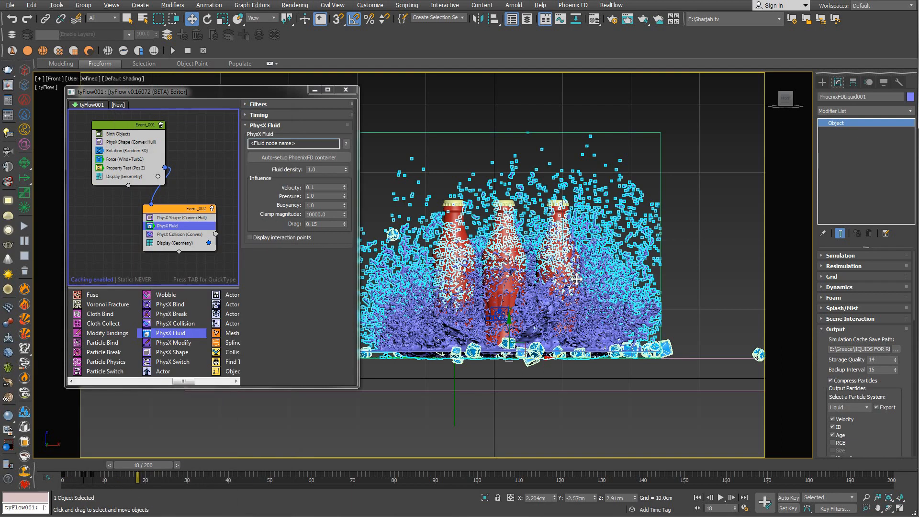
- Copy the liquid simulator's name and review its output particle and grid channel settings
left_click_drag(892, 97, 813, 101)
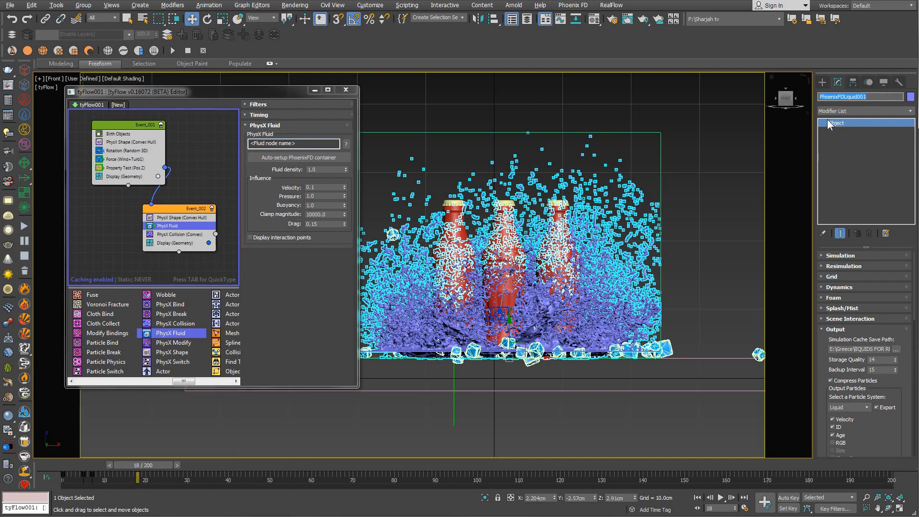
left_click(835, 330)
left_click(837, 329)
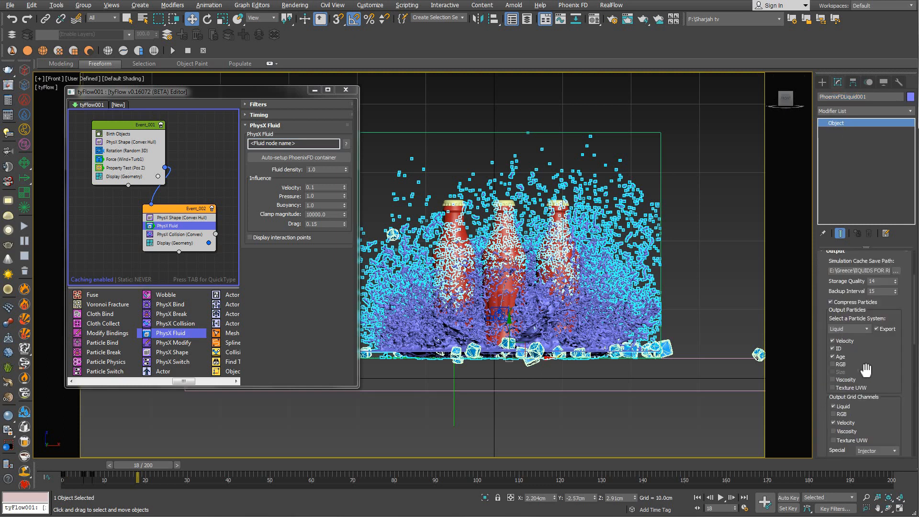
left_click_drag(875, 370, 878, 329)
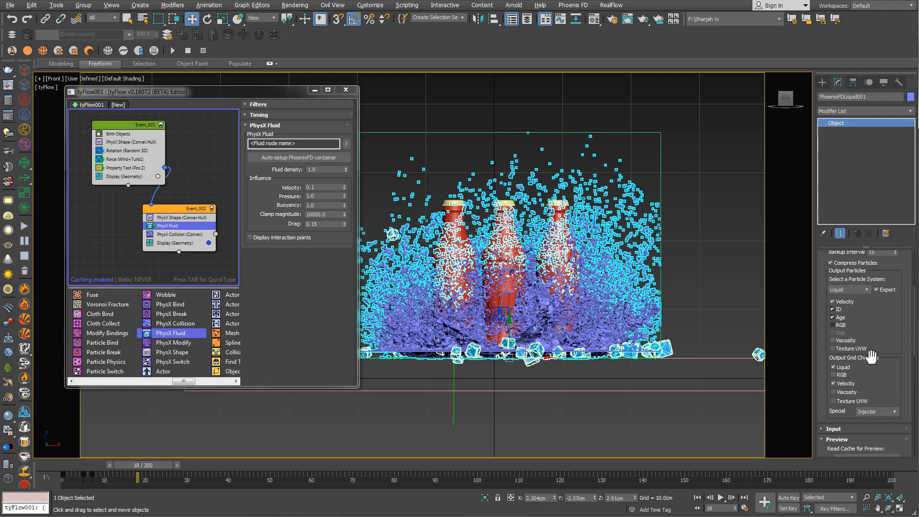
left_click_drag(885, 323, 841, 384)
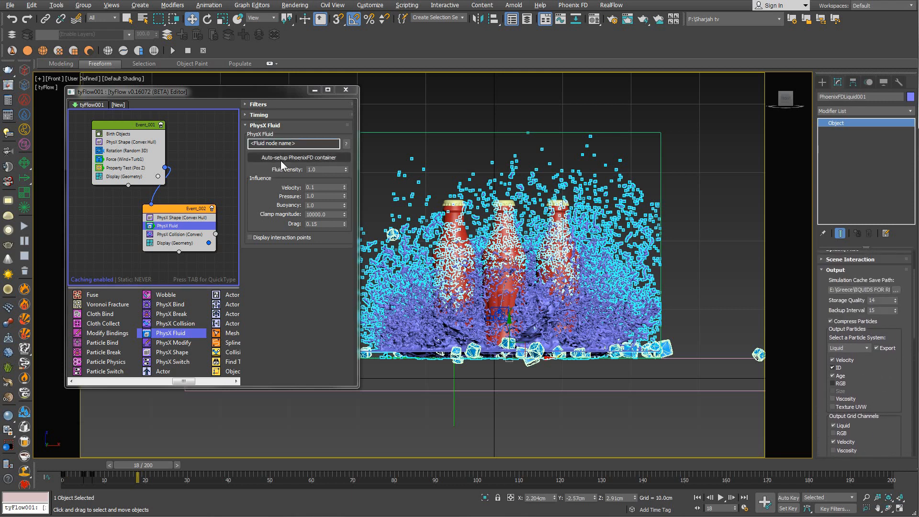
- Assign PhoenixFDLiquid001 as the PhysX Fluid operator's fluid node and run and accept the PhoenixFD container auto-setup
left_click_drag(300, 144, 226, 149)
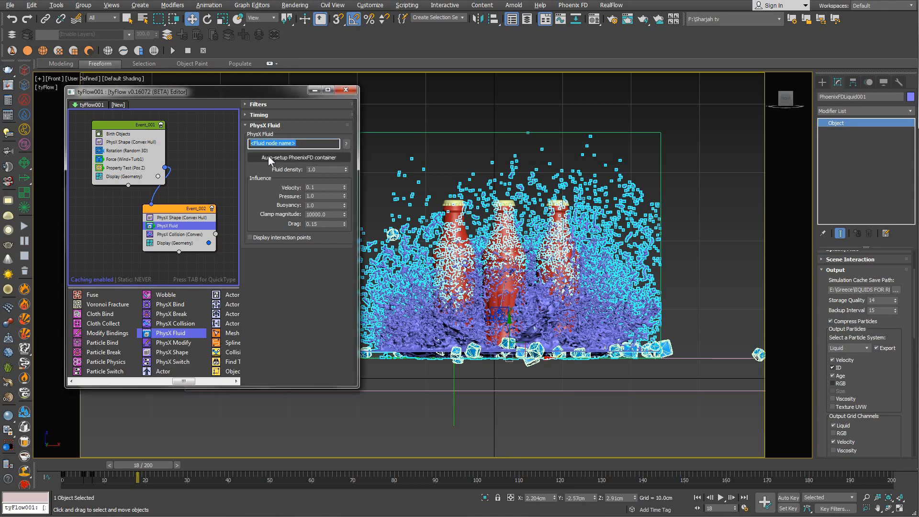
left_click(309, 158)
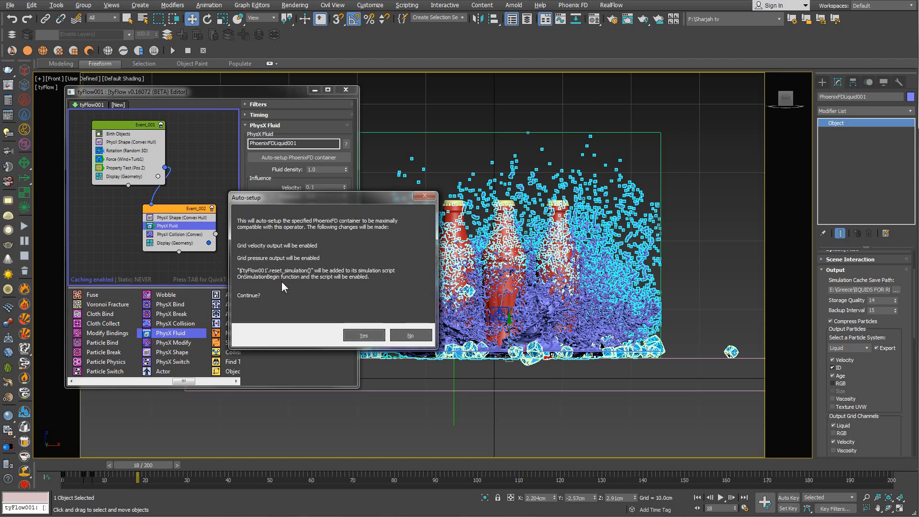
left_click(374, 336)
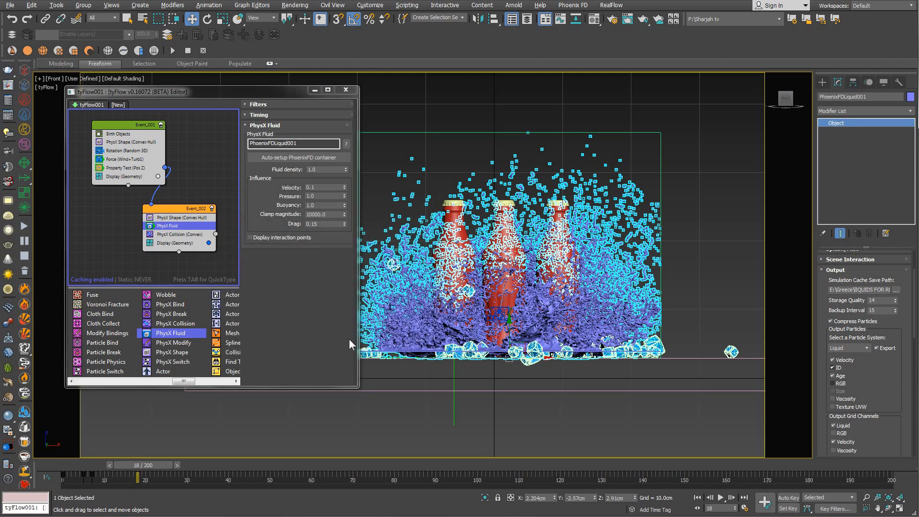
- Scrub through the frames up to 17 and back to 11 to examine the ice cubes within the liquid, and hide the PhoenixFD liquid simulator
left_click(88, 465)
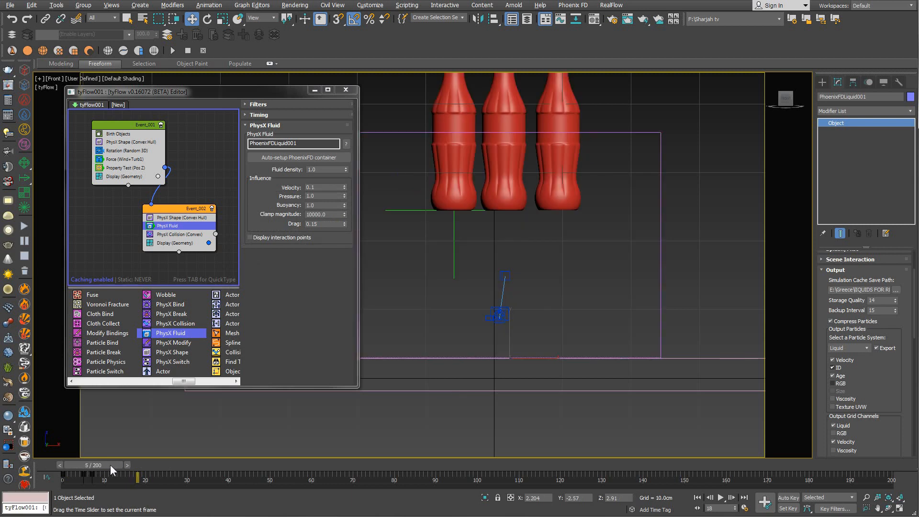
left_click_drag(111, 465, 118, 466)
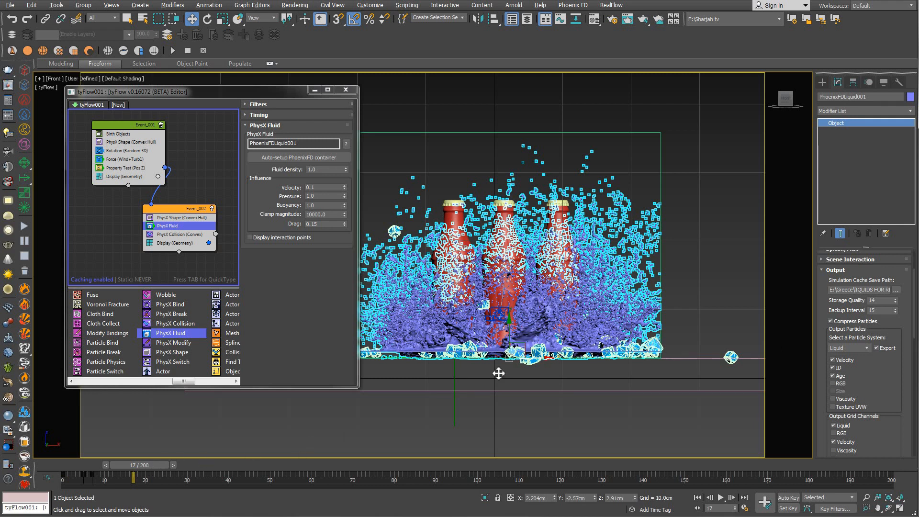
left_click(94, 463)
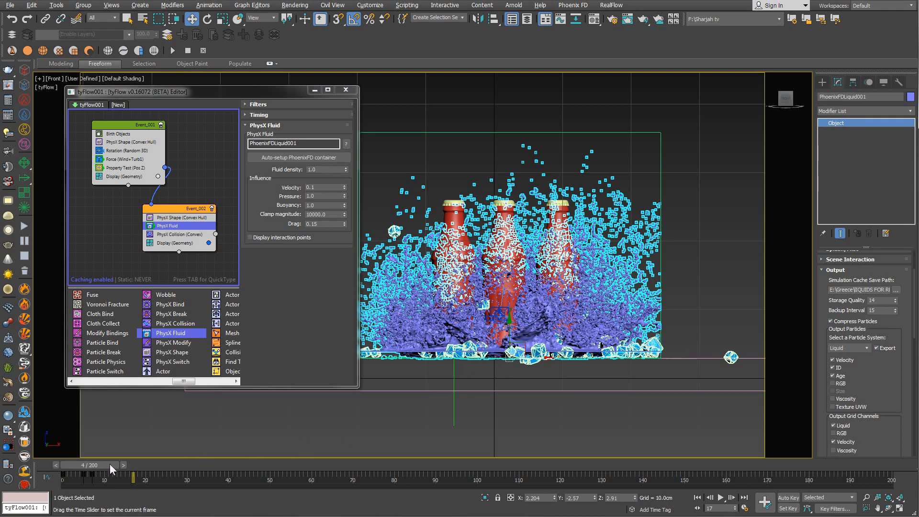
left_click_drag(110, 464, 119, 465)
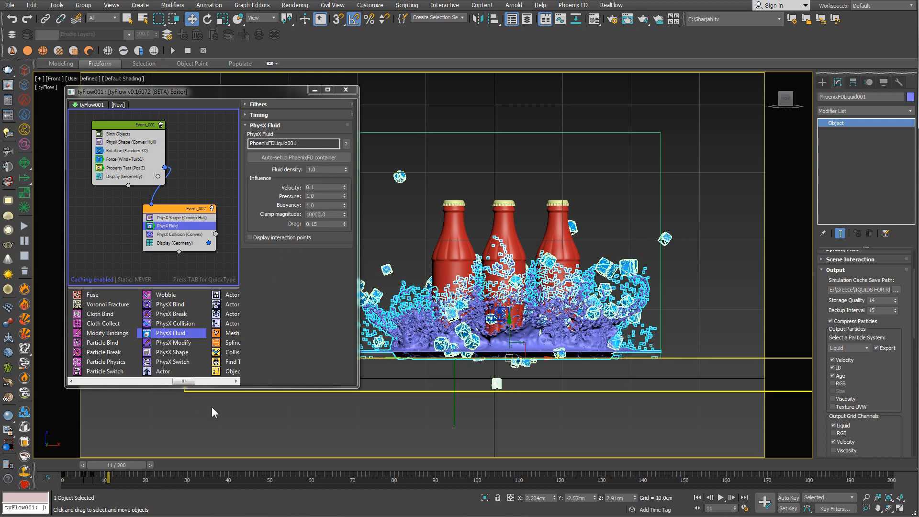
right_click(593, 334)
left_click(615, 296)
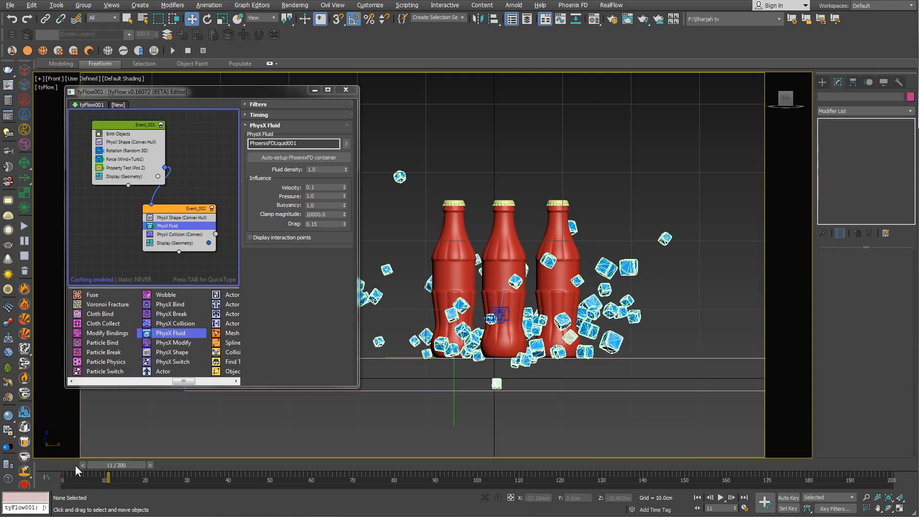
- Scrub the ice cubes between frames 11 and 15, and set the PhysX Fluid operator's fluid density to 2.0
left_click_drag(78, 464, 136, 465)
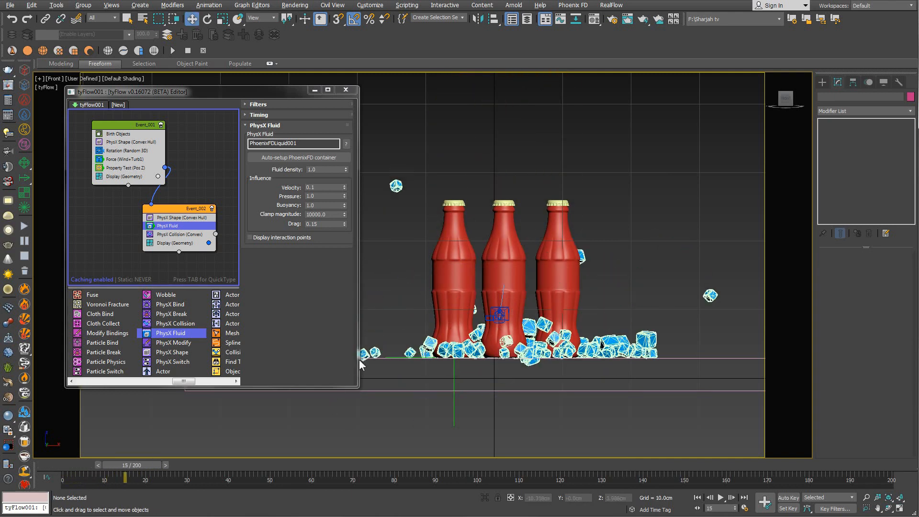
left_click_drag(79, 468, 116, 463)
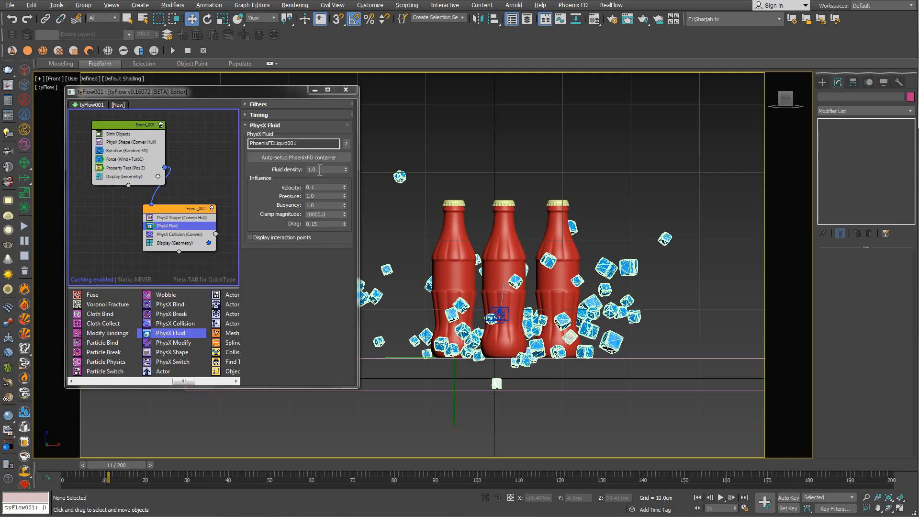
double_click(311, 170)
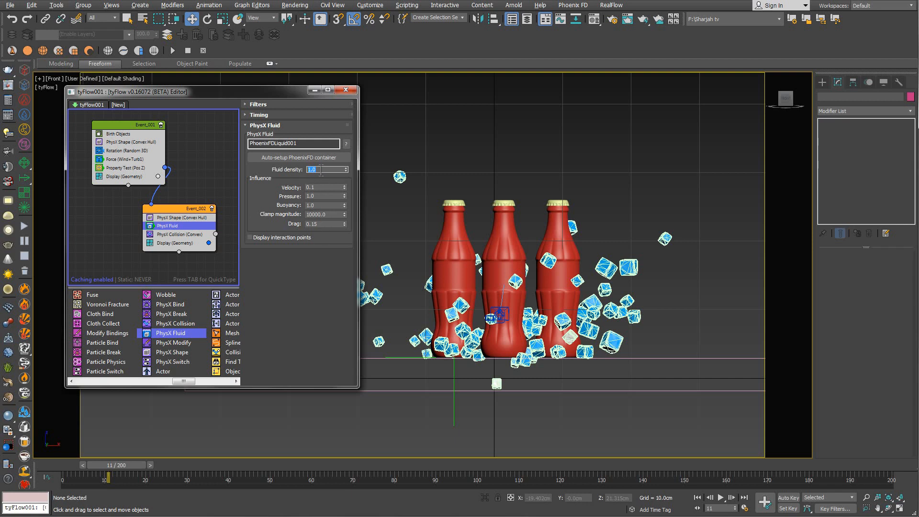
type("2")
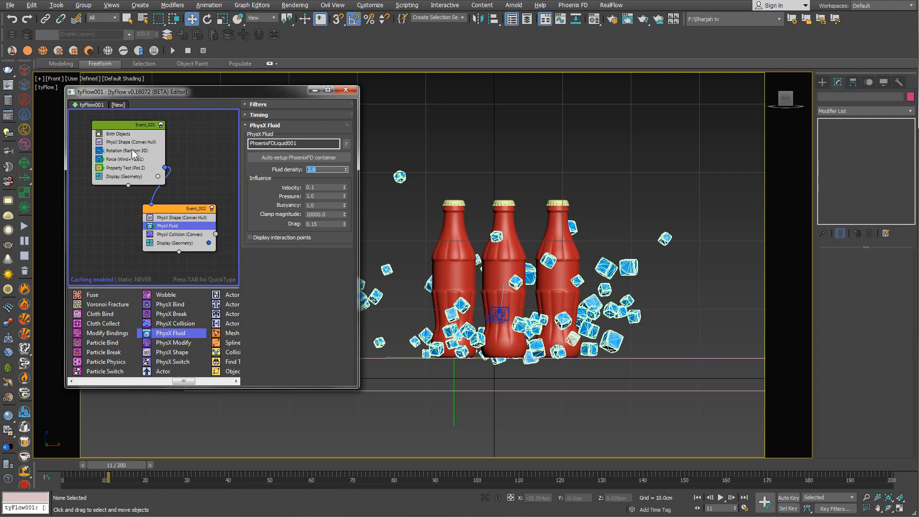
- Try making the mass relative to volume in Event_002's PhysX Shape operator, turn the option off, and scrub to frame 15
left_click(179, 218)
scroll(287, 216, "down", 10)
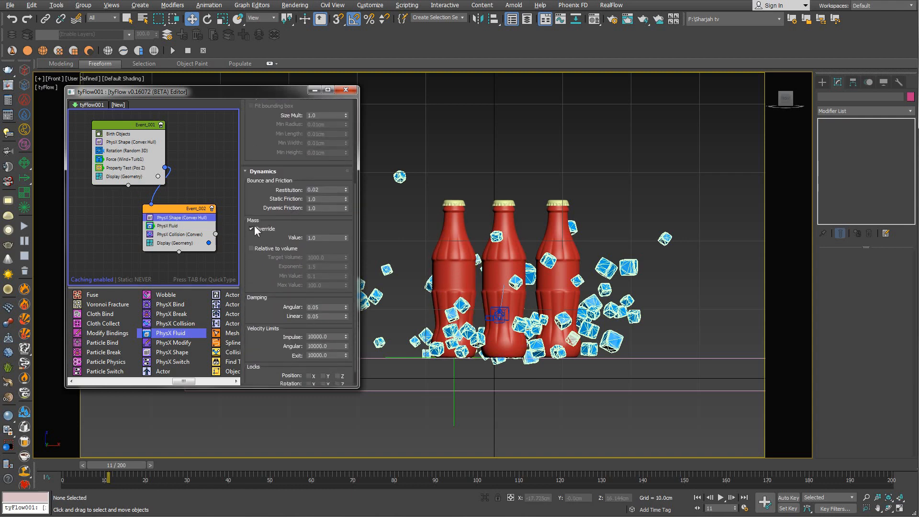
double_click(331, 238)
left_click(252, 248)
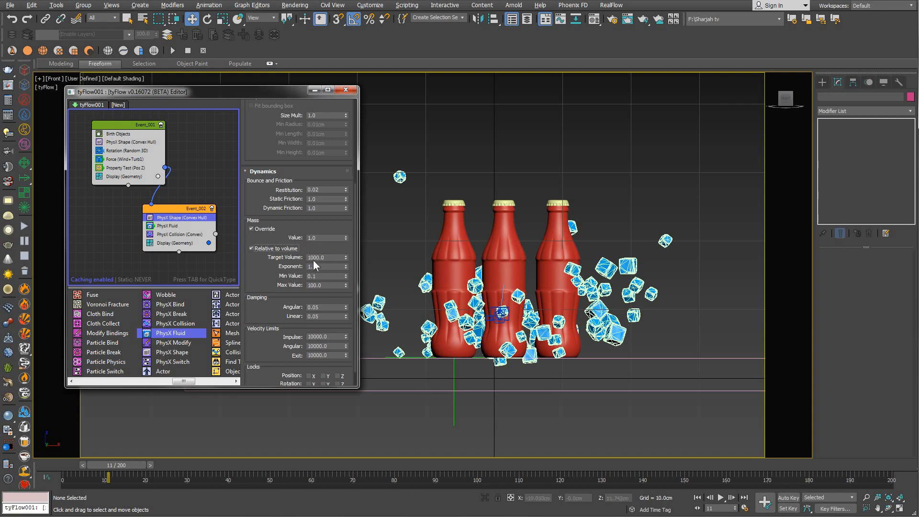
left_click(252, 247)
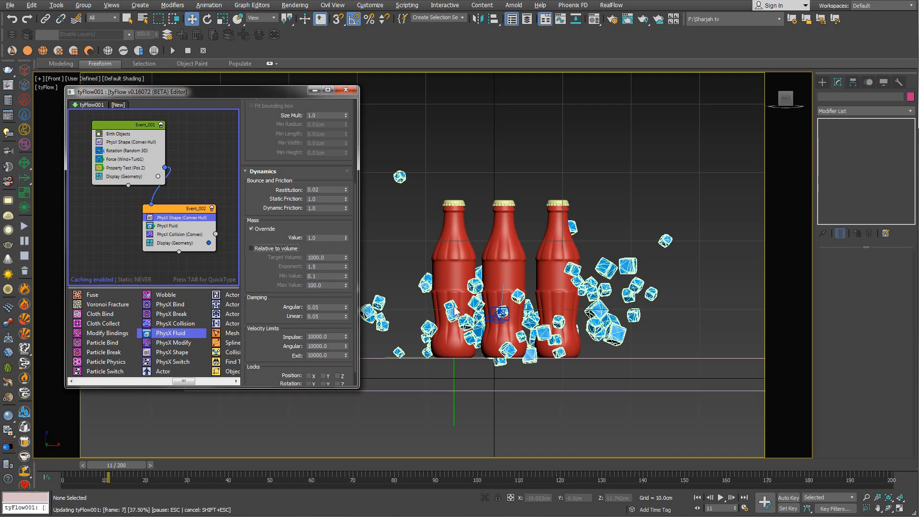
left_click_drag(118, 466, 133, 467)
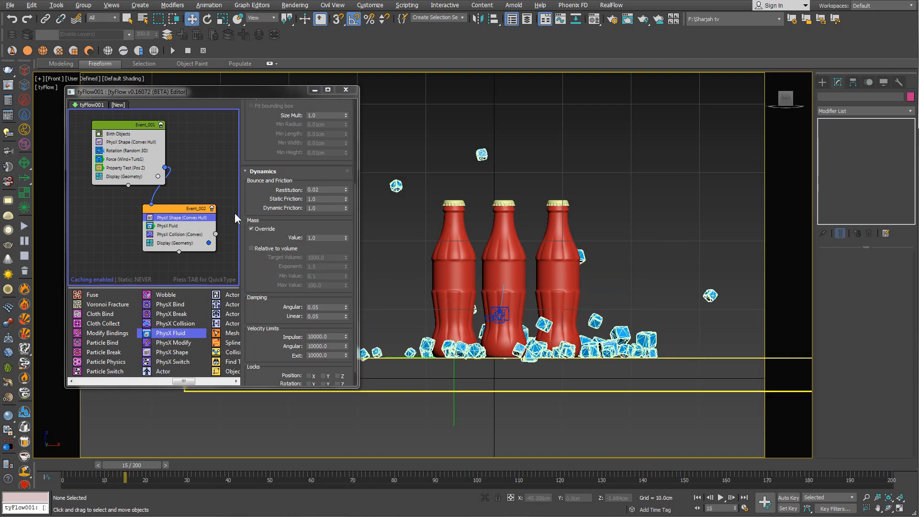
- Set the PhysX Fluid operator's velocity influence to 1.0 and examine the ice cubes back at frame 11
left_click(168, 225)
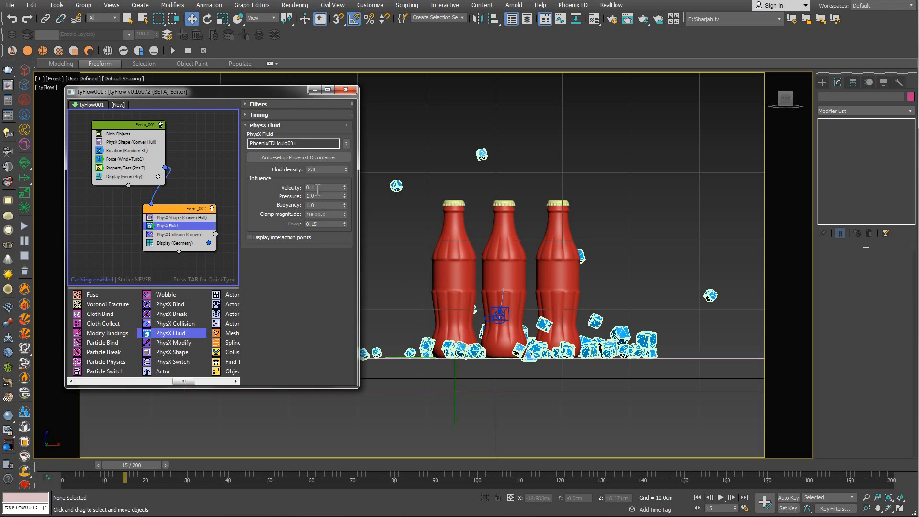
double_click(317, 189)
type("1.0")
key("Return")
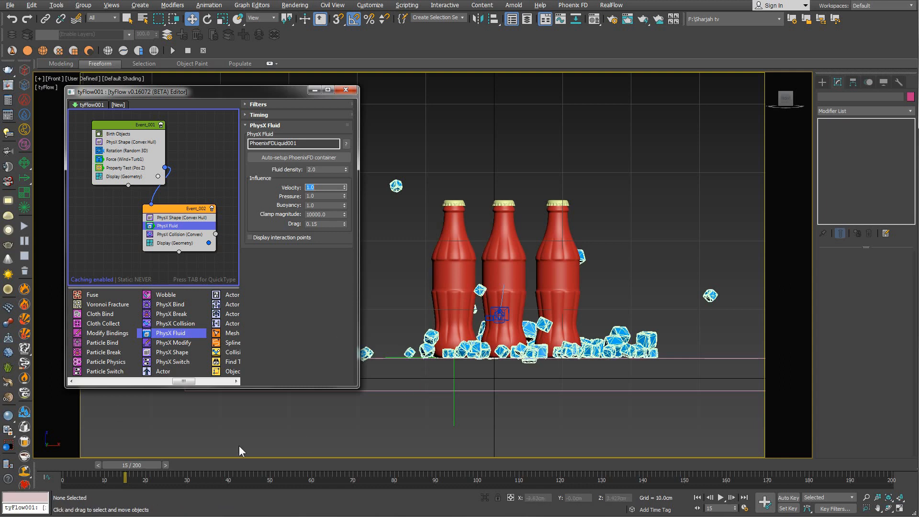
left_click_drag(82, 464, 120, 462)
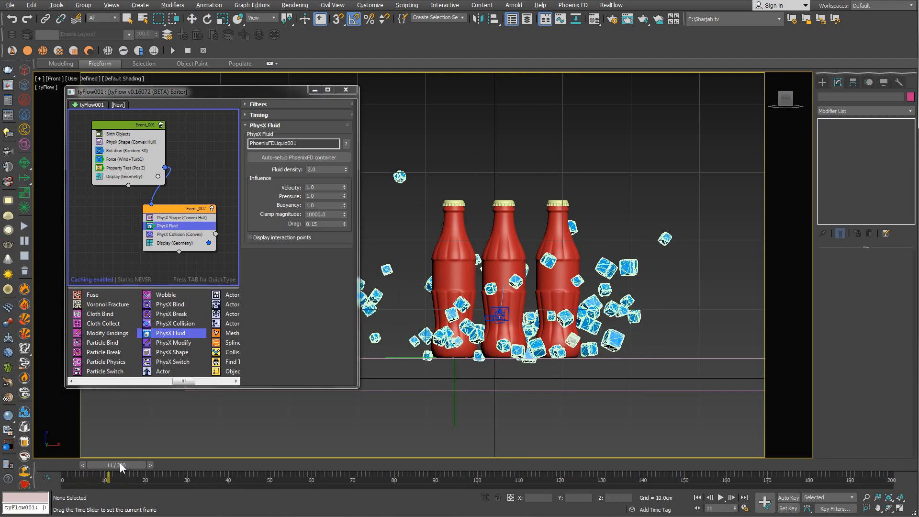
- Set the PhysX Fluid operator's velocity influence to 0.2
left_click(268, 210)
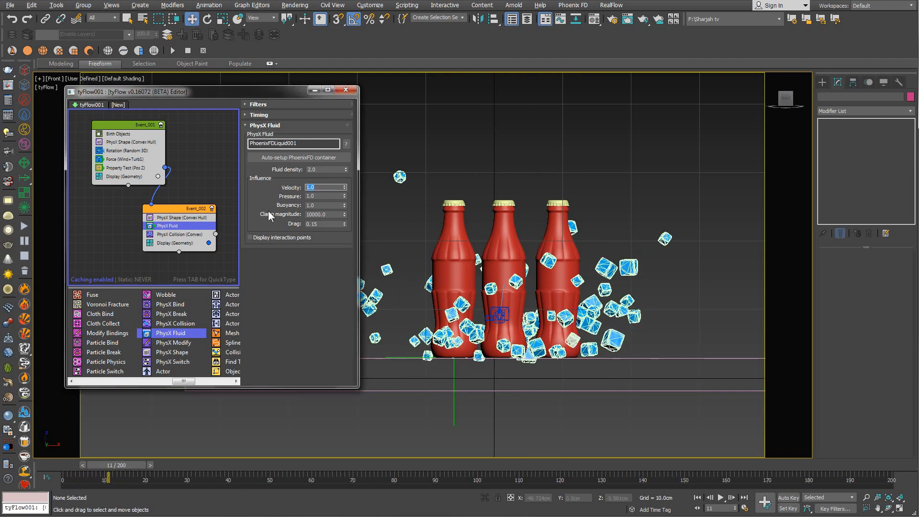
type("0.2")
key("Return")
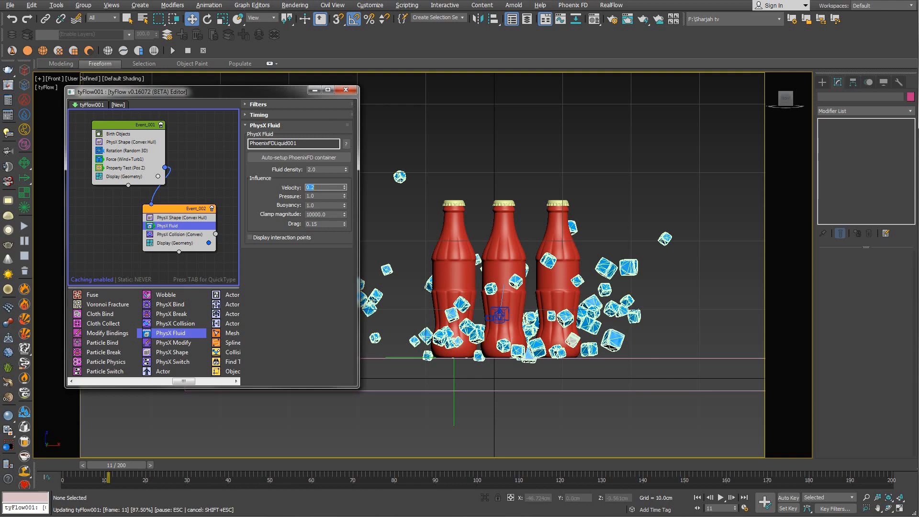
- Set the PhysX Fluid operator's pressure influence to 0.2 and scrub the ice cubes to frame 15
left_click_drag(74, 462, 141, 457)
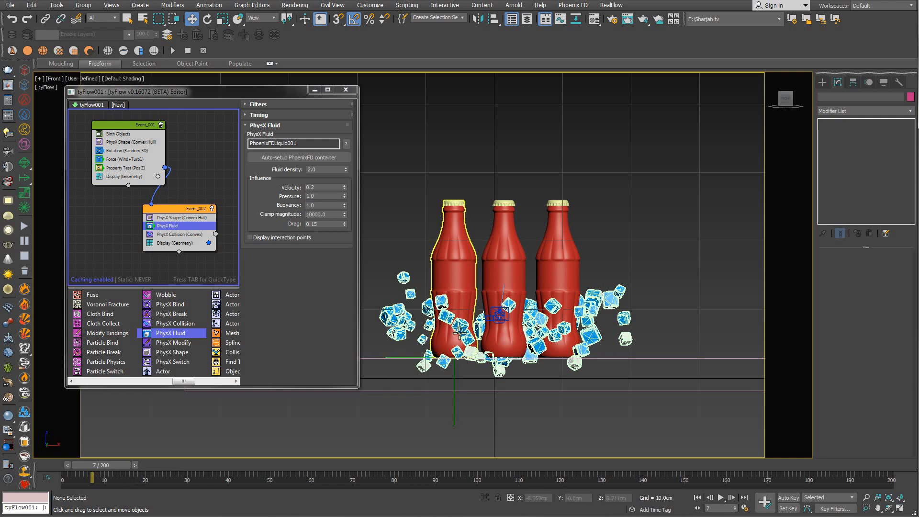
left_click(321, 196)
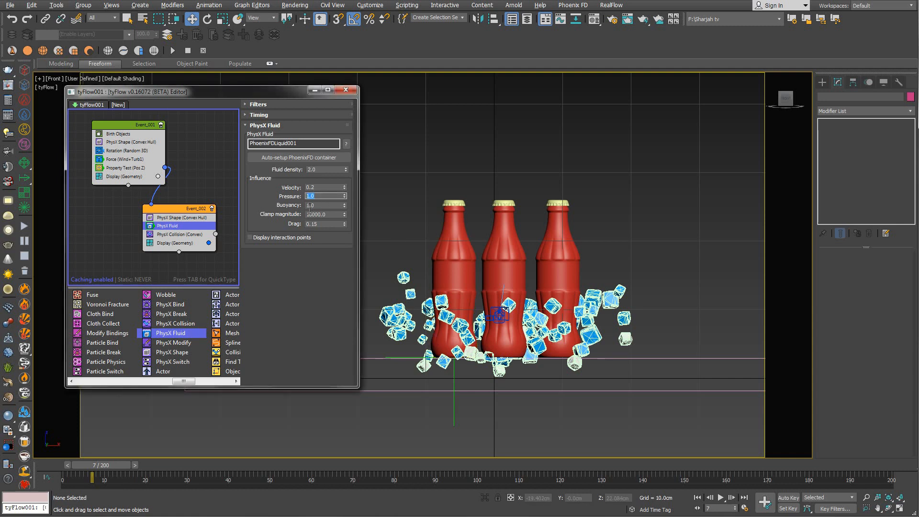
type(".2")
key("Return")
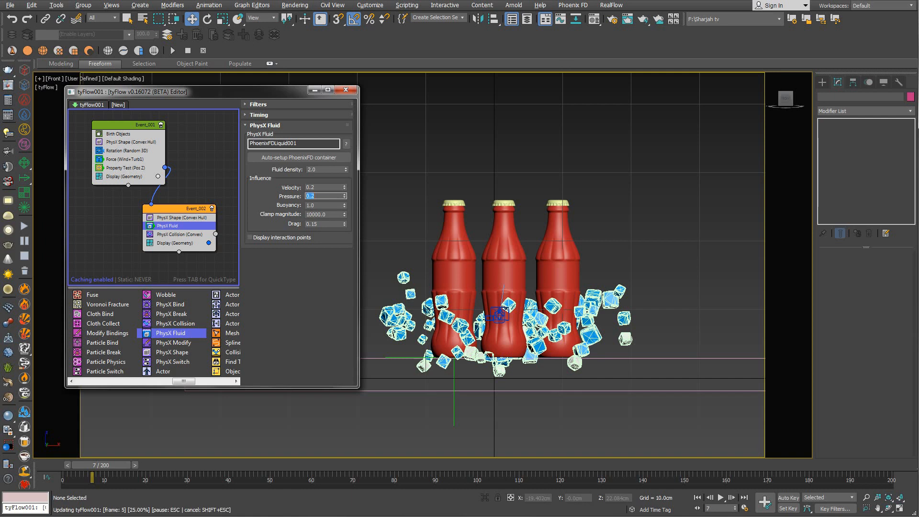
left_click_drag(103, 465, 133, 465)
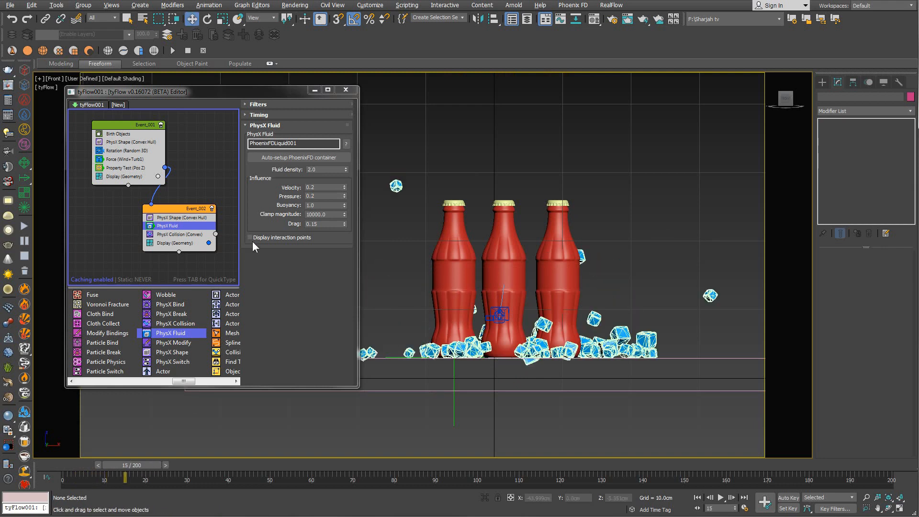
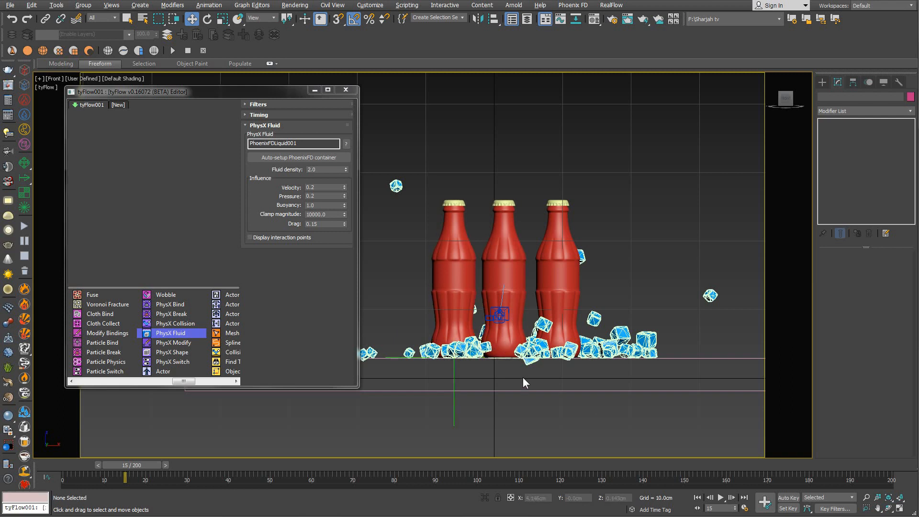
- Try lowering the PhysX Fluid operator's buoyancy influence to 0.8 and 0.7
left_click(326, 206)
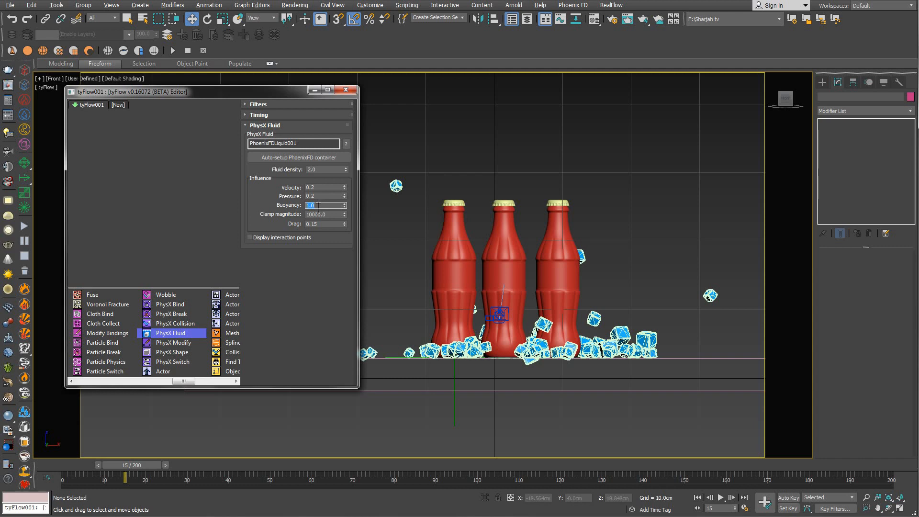
left_click(345, 207)
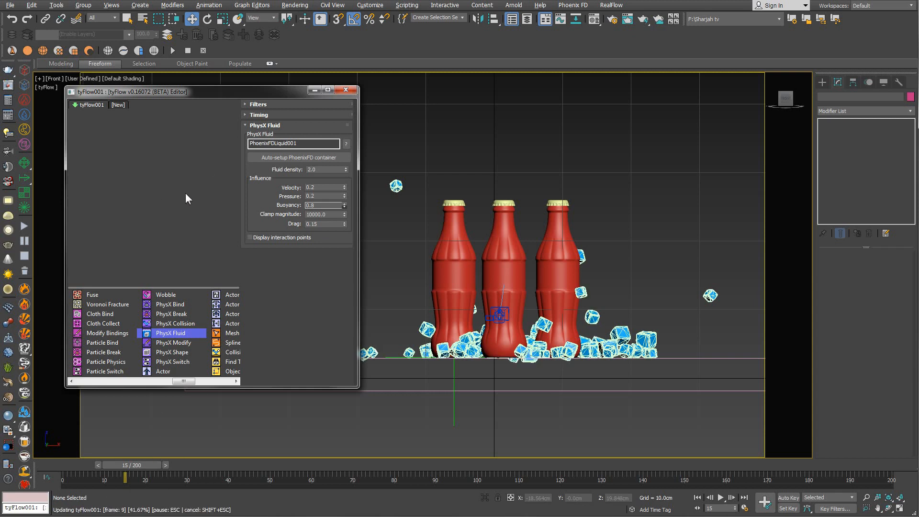
left_click_drag(323, 207, 326, 207)
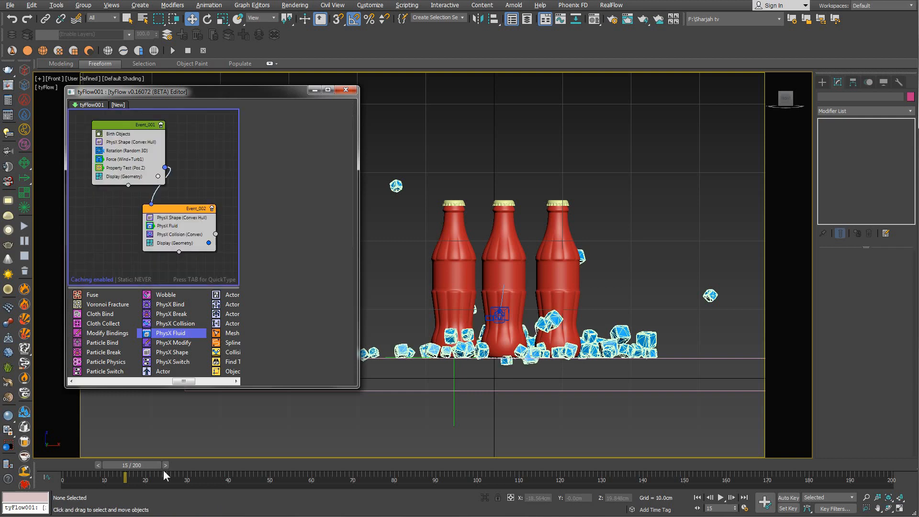
- Set the PhysX Fluid operator's buoyancy influence to 0.877 and scrub the ice cubes between frames 7 and 13
left_click(170, 226)
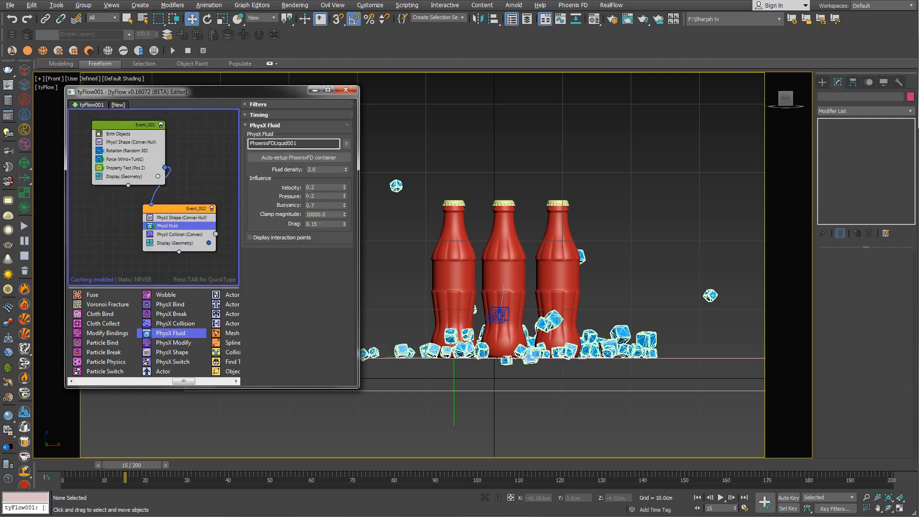
double_click(314, 205)
type(".877")
key("Return")
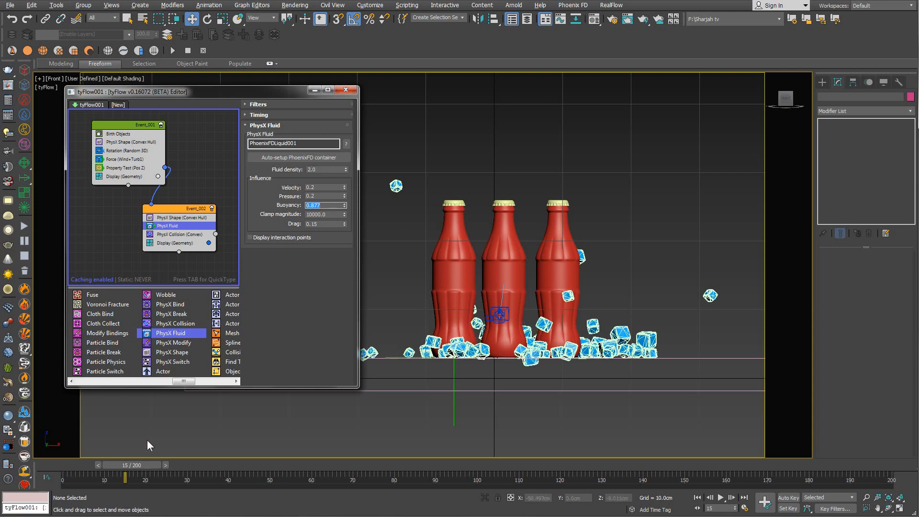
left_click_drag(76, 467, 107, 465)
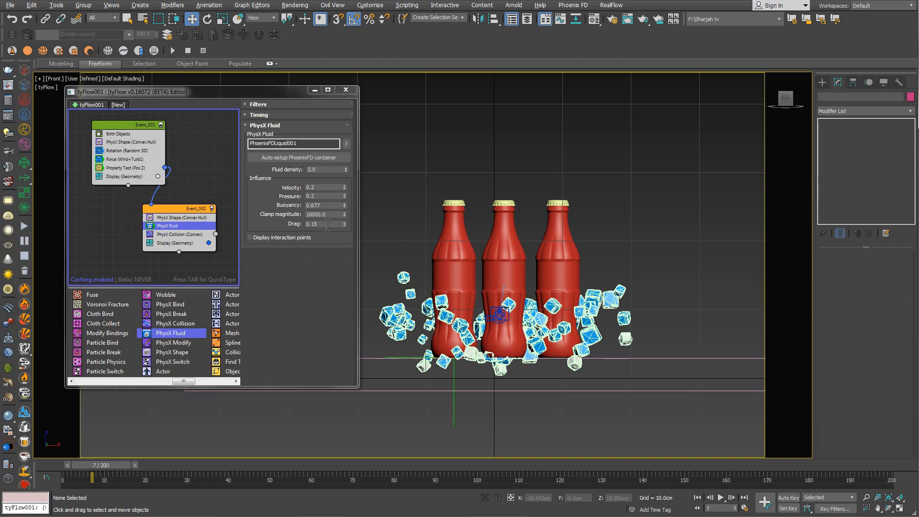
left_click_drag(118, 465, 137, 464)
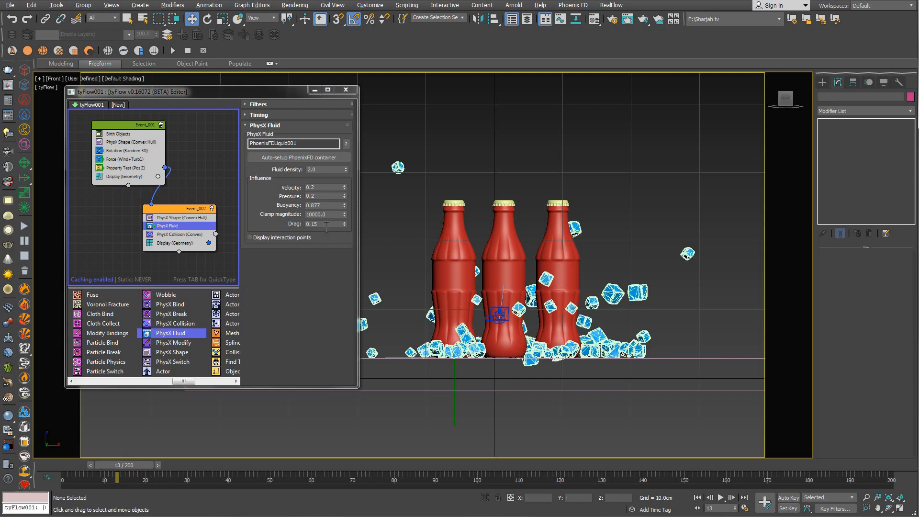
- Set the PhysX Fluid operator's drag to 0.5 and check the ice cubes at frames 20 and 8
left_click_drag(324, 224, 294, 229)
type("0.5")
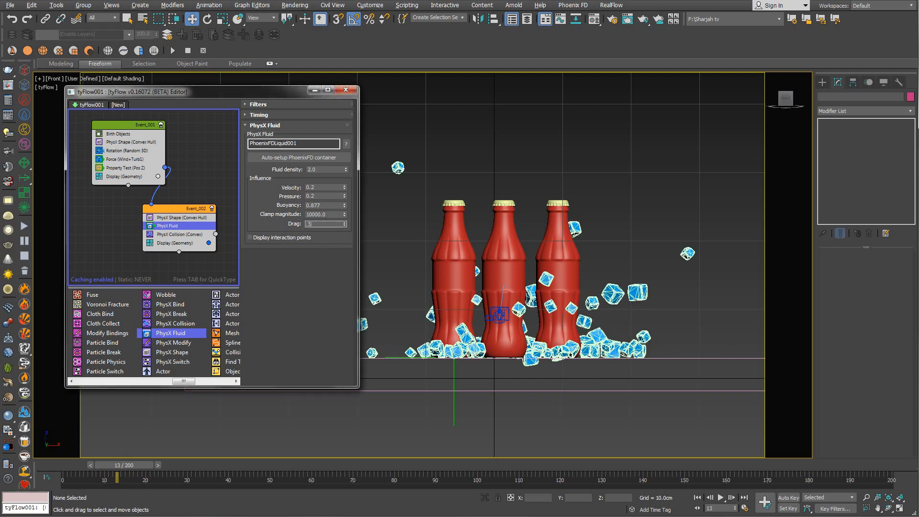
key("Return")
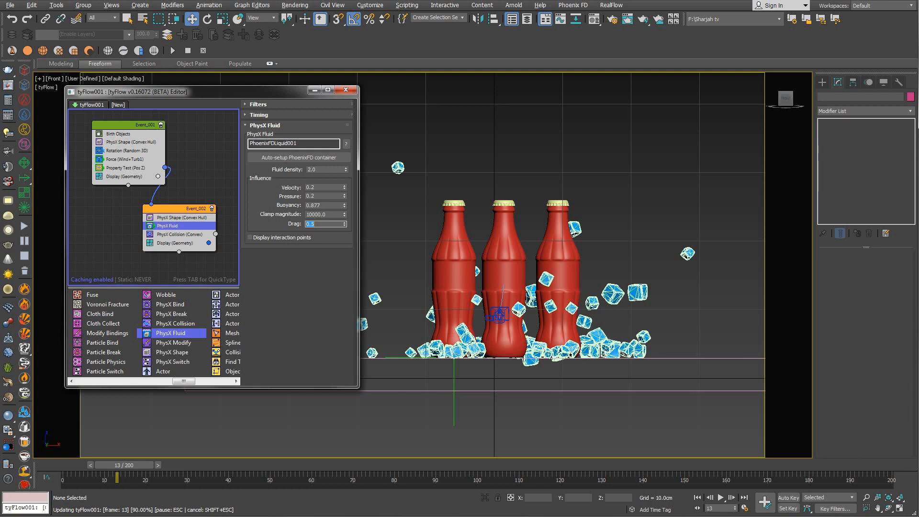
left_click_drag(83, 464, 153, 470)
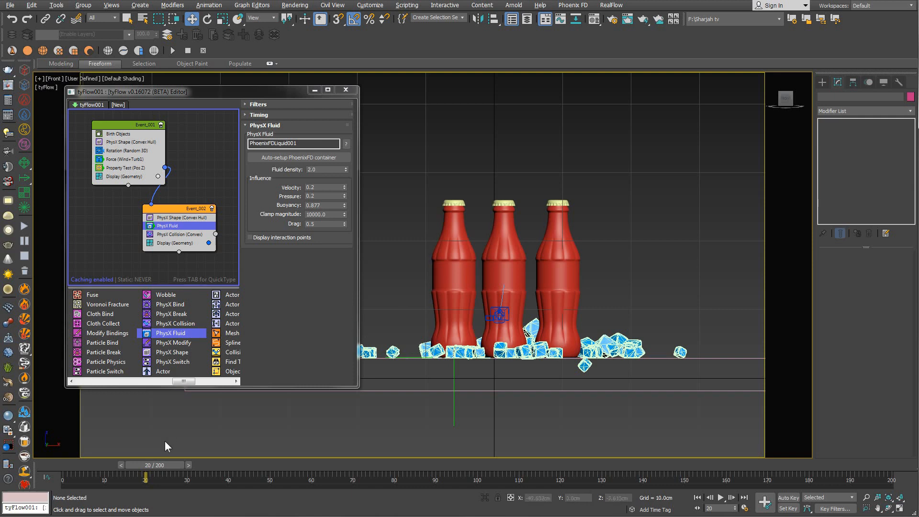
left_click_drag(75, 466, 105, 465)
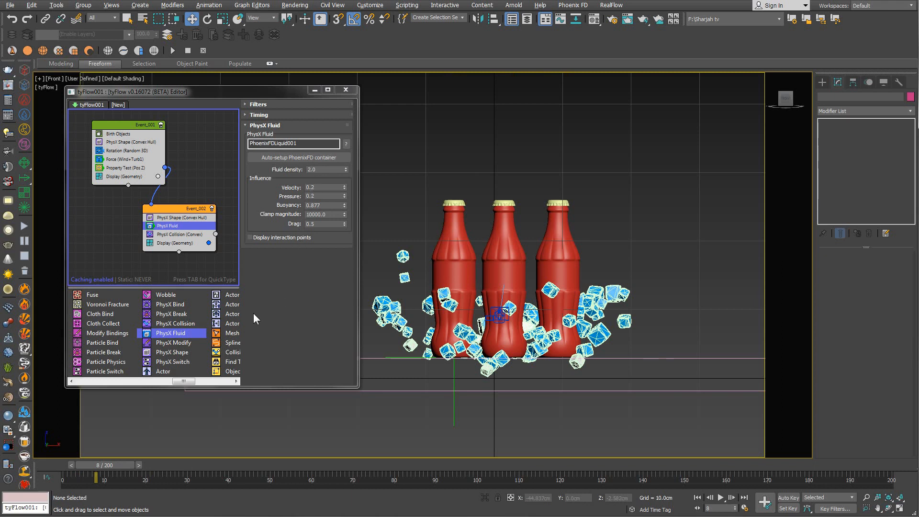
- Turn on Auto Key and key the PhysX Fluid operator's fluid density at 2.0 on frame 20
left_click(789, 498)
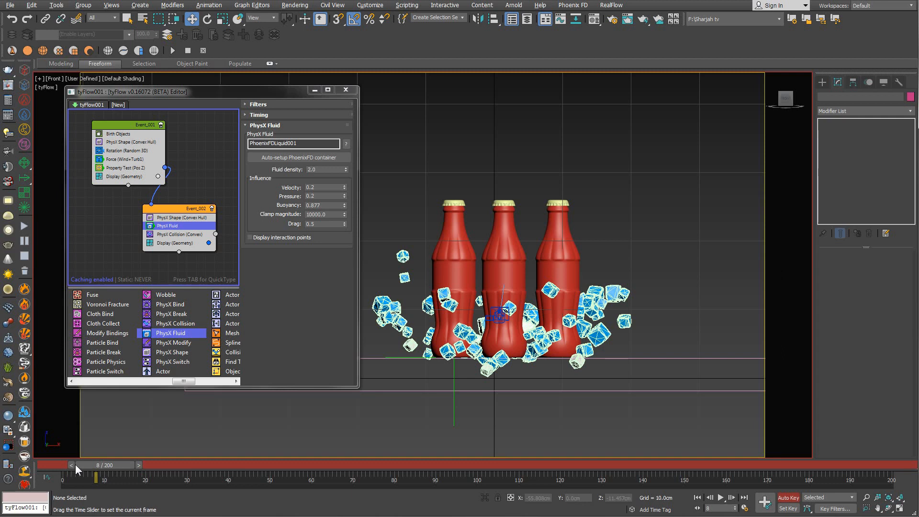
left_click_drag(76, 464, 58, 467)
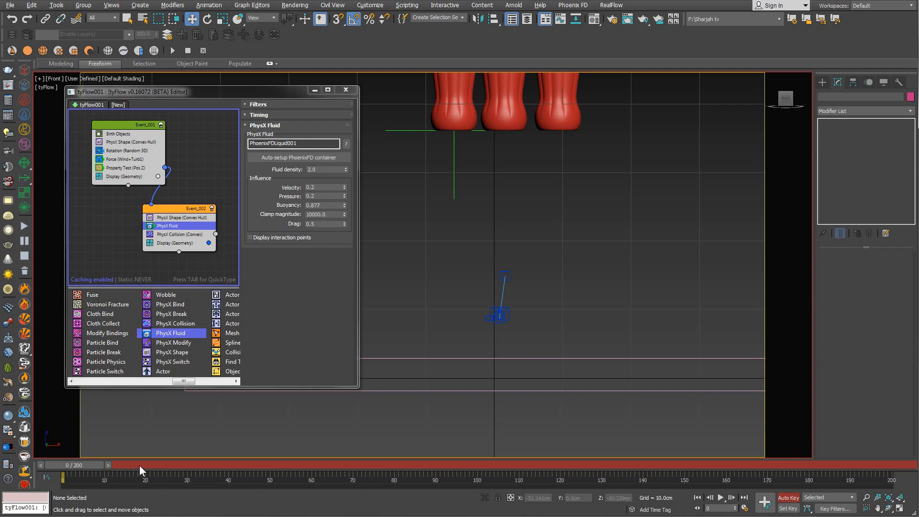
left_click_drag(140, 469, 154, 470)
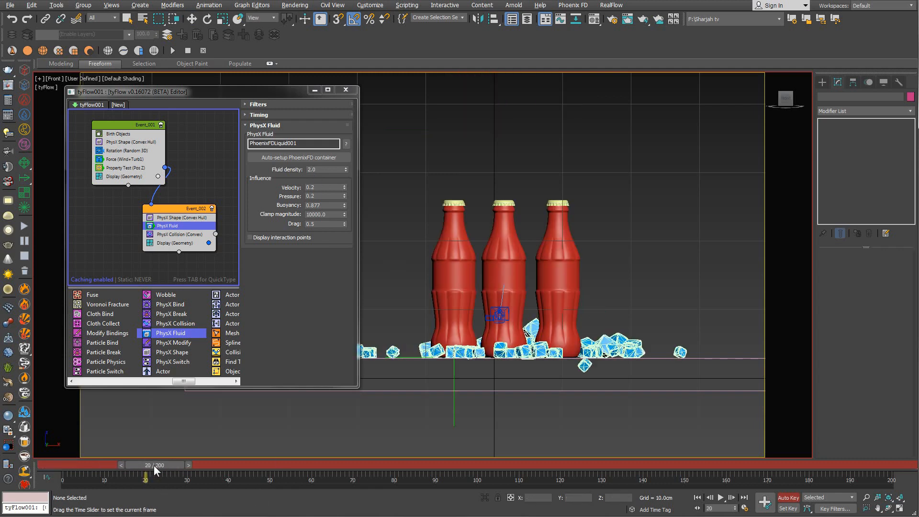
key("w")
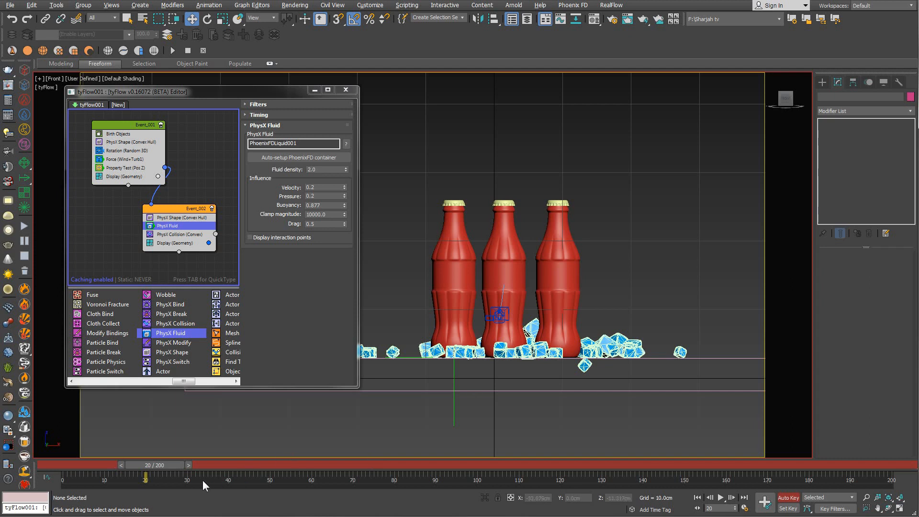
left_click(345, 169)
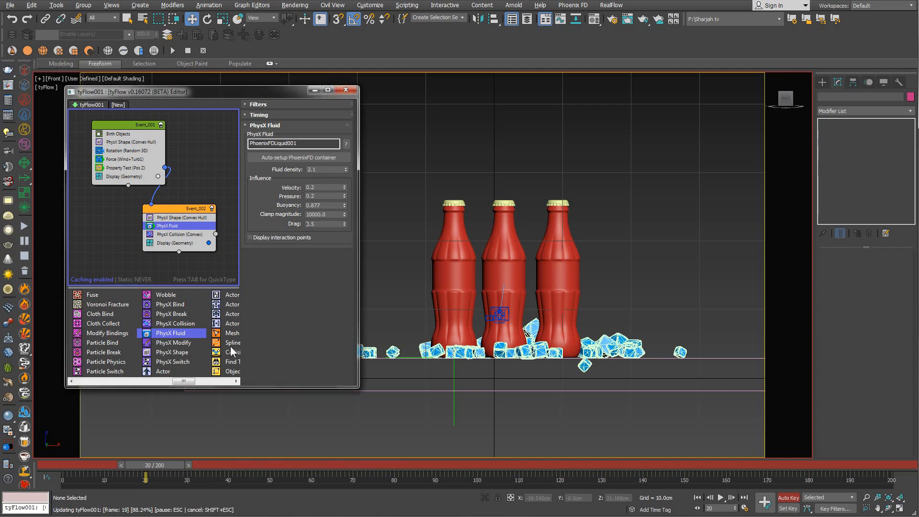
key("ctrl+z")
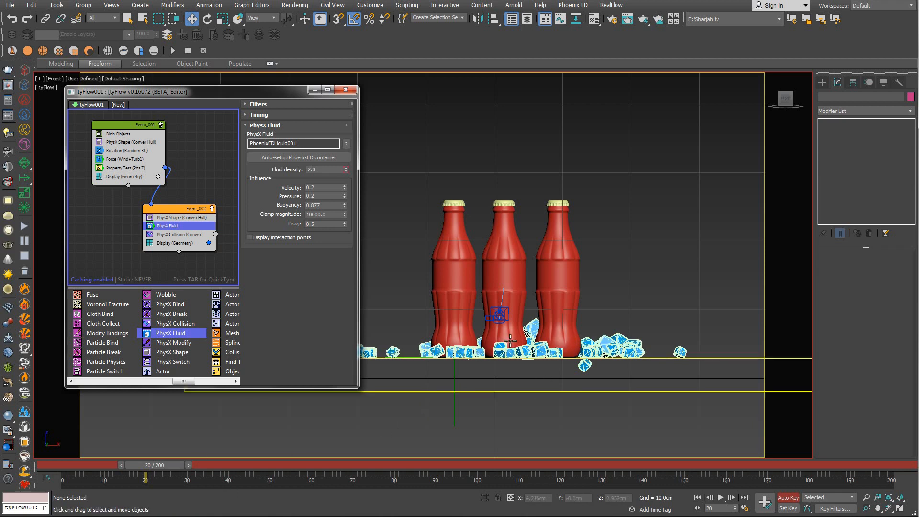
- Select the tyFlow001 object by its icon in the front viewport and frame the bottles again
middle_click_drag(484, 341, 560, 340)
scroll(560, 341, "down", 3)
middle_click_drag(462, 317, 533, 317)
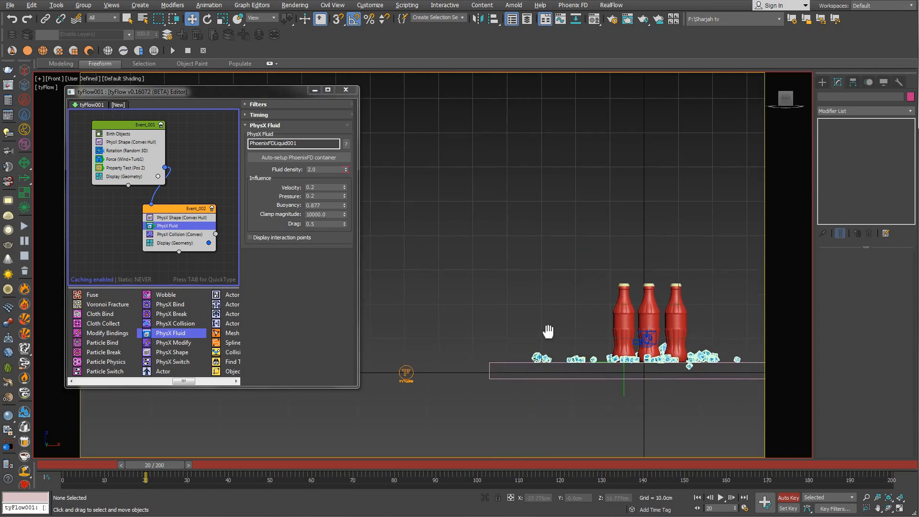
scroll(533, 317, "down", 2)
left_click(448, 359)
scroll(529, 330, "up", 5)
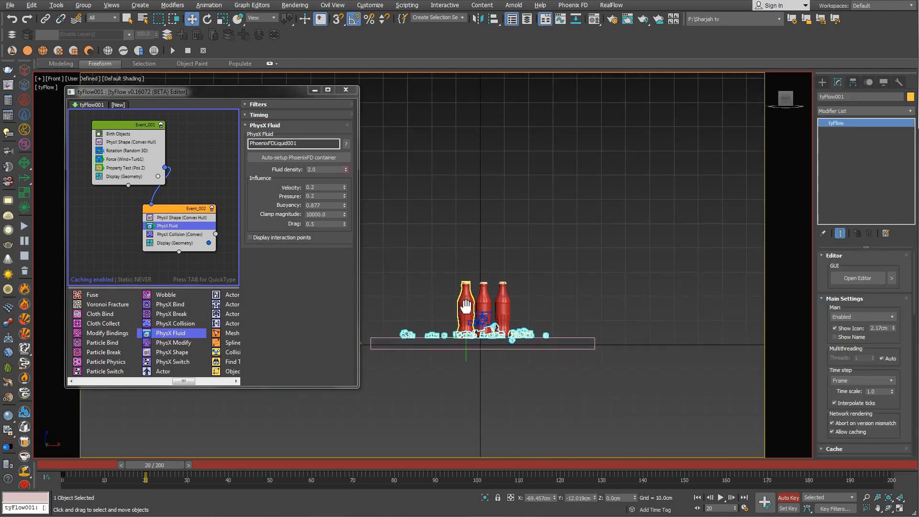
middle_click_drag(528, 330, 467, 330)
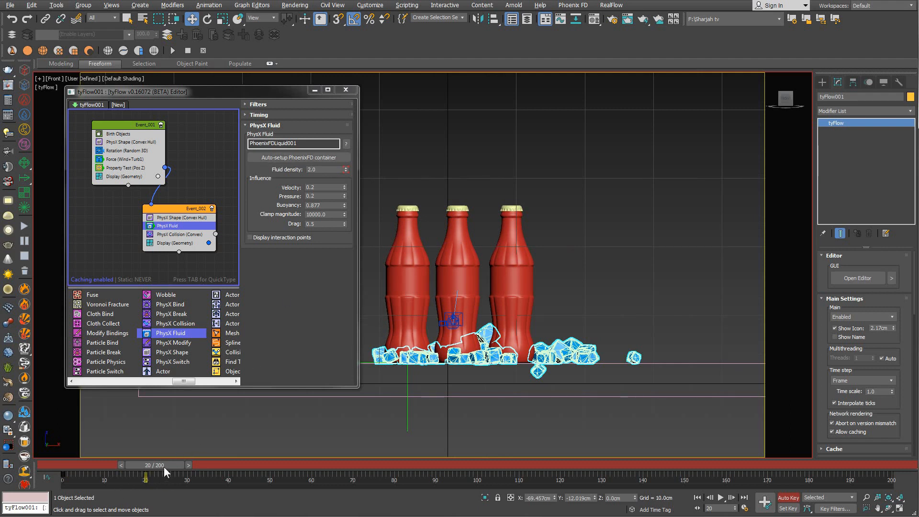
- Disable Event_001 and key the PhysX Fluid operator's fluid density at 0.5 on frame 28
left_click(715, 509)
type("28")
key("Return")
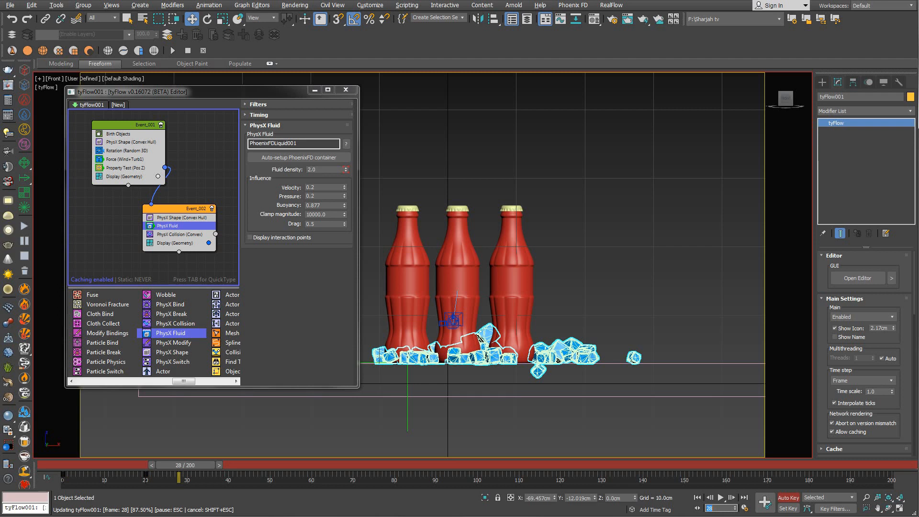
left_click(162, 125)
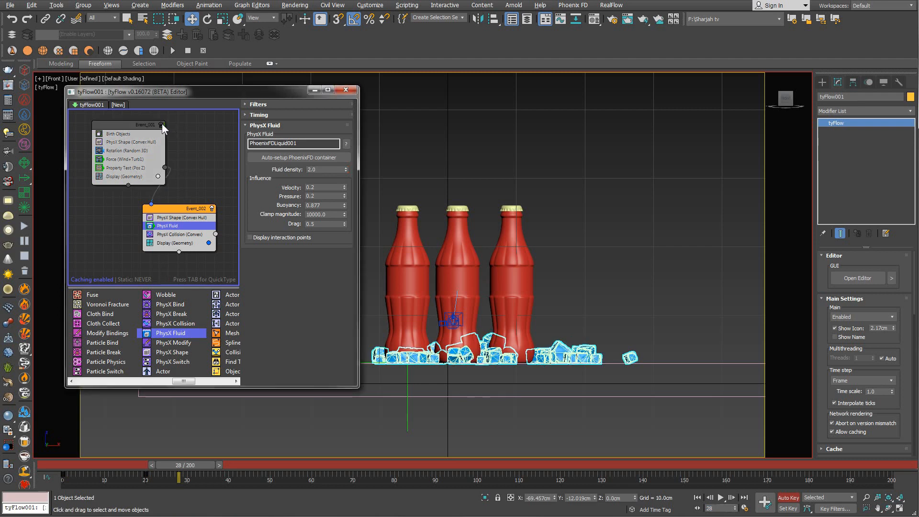
left_click(311, 170)
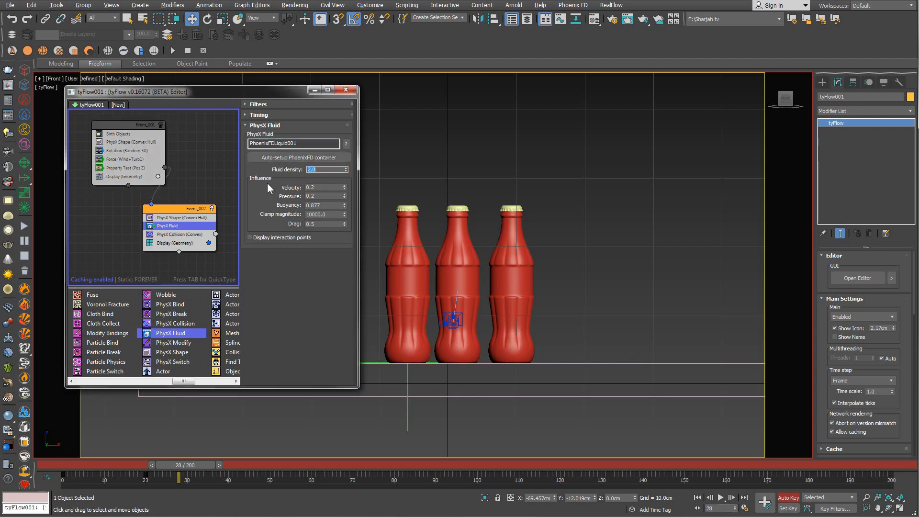
type("0.5")
key("Return")
- Set the PhysX Fluid operator's velocity influence to 1.0 at frame 0 and key that value on frame 20
left_click_drag(178, 465, 93, 458)
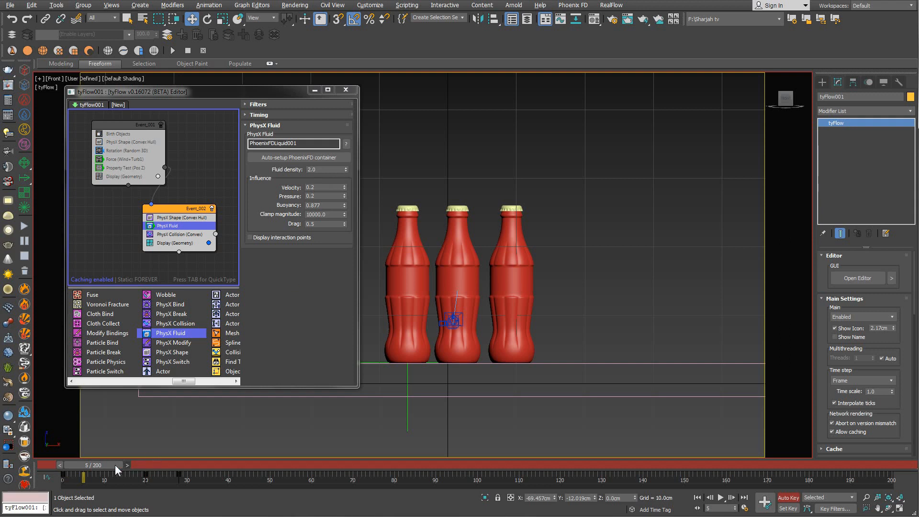
left_click_drag(115, 464, 76, 464)
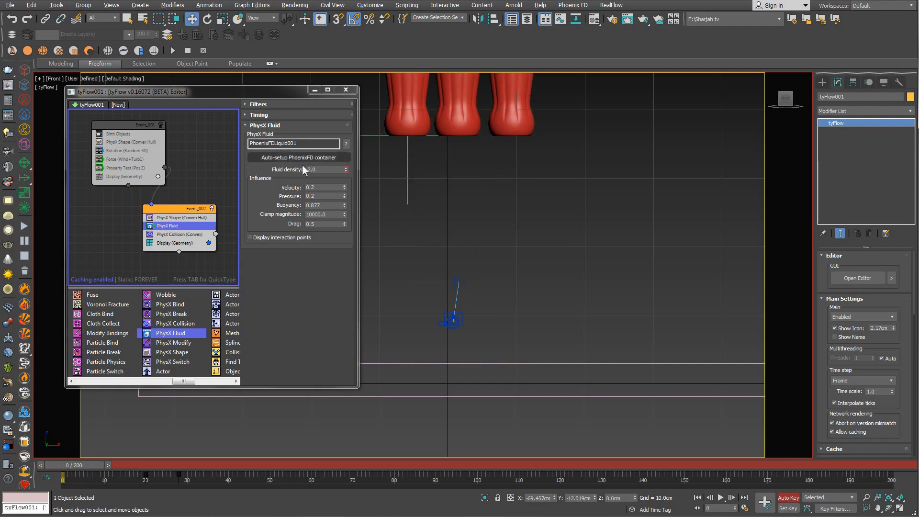
left_click(322, 188)
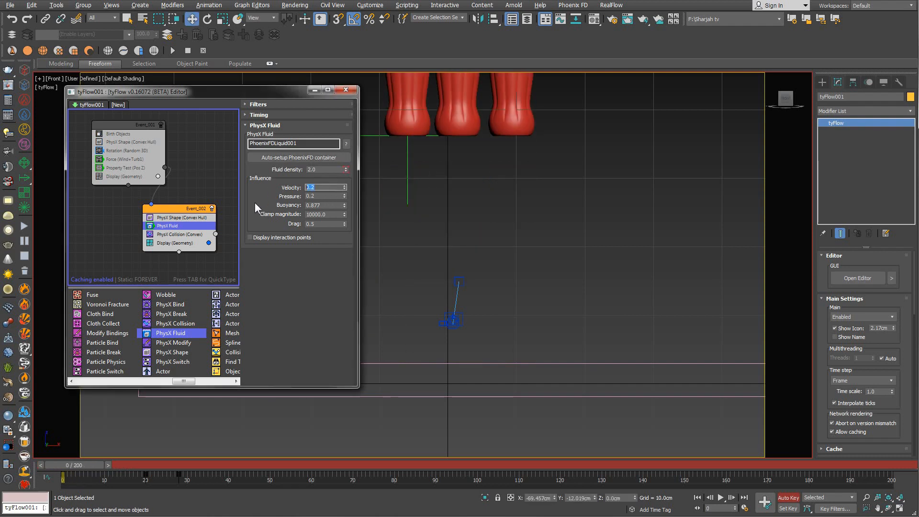
type("1")
key("Return")
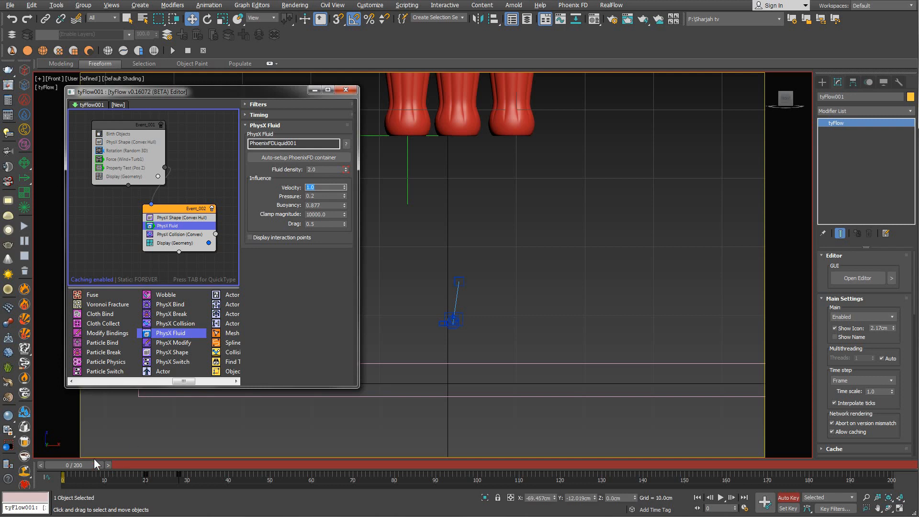
left_click_drag(85, 464, 167, 460)
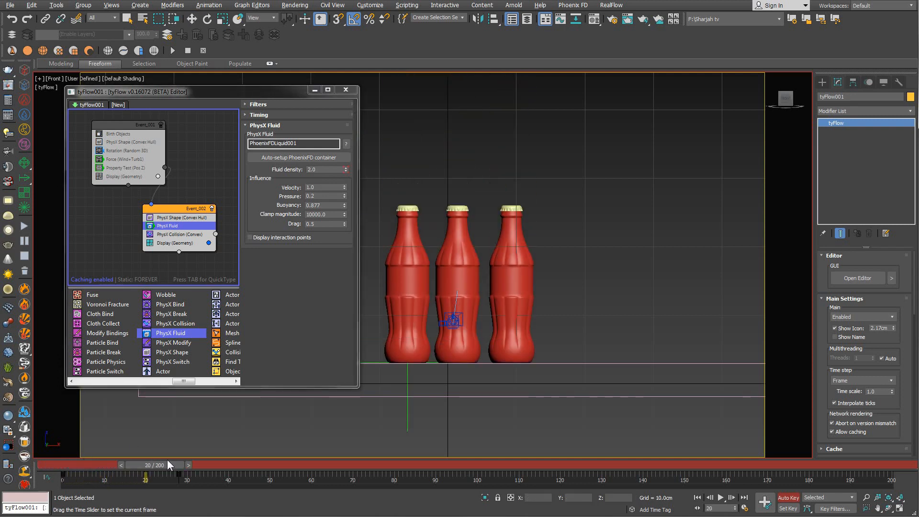
key("w")
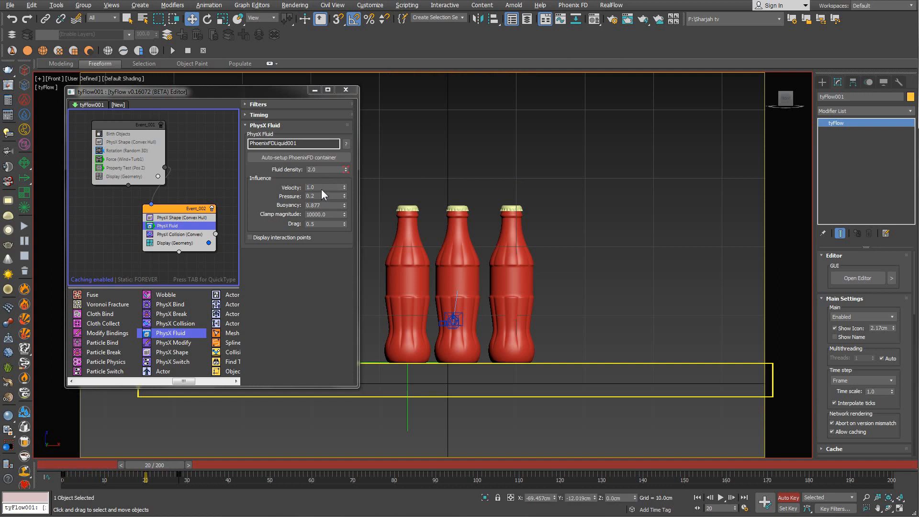
right_click(345, 187, "shift")
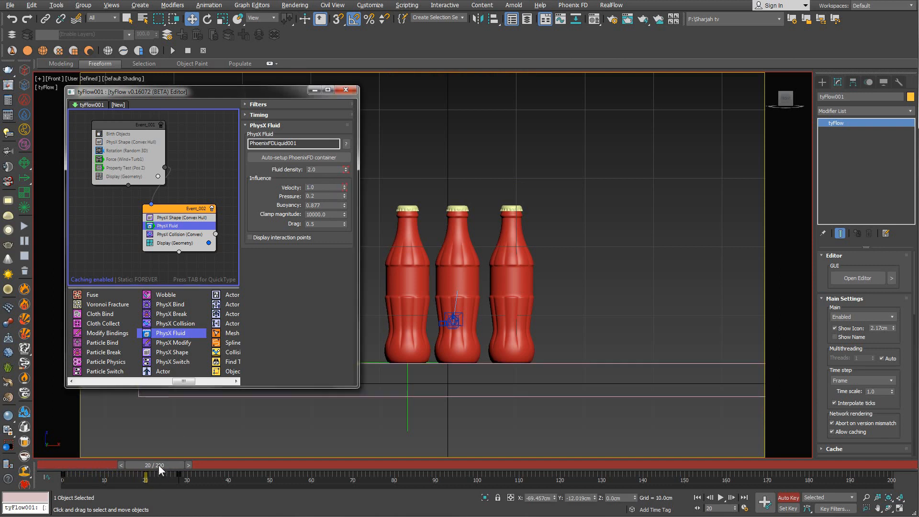
- Key the PhysX Fluid operator's velocity influence at 0.2 on frame 28
left_click_drag(159, 464, 189, 463)
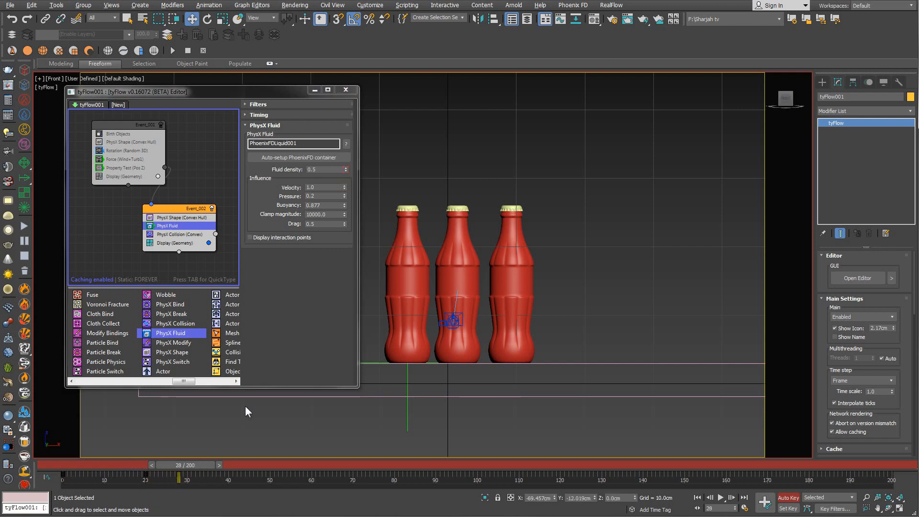
left_click(320, 187)
type(".")
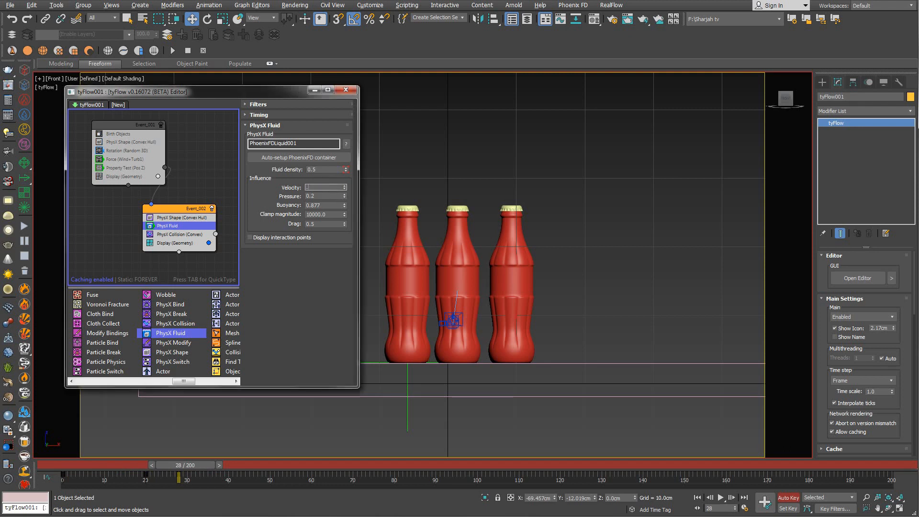
type("2")
key("Return")
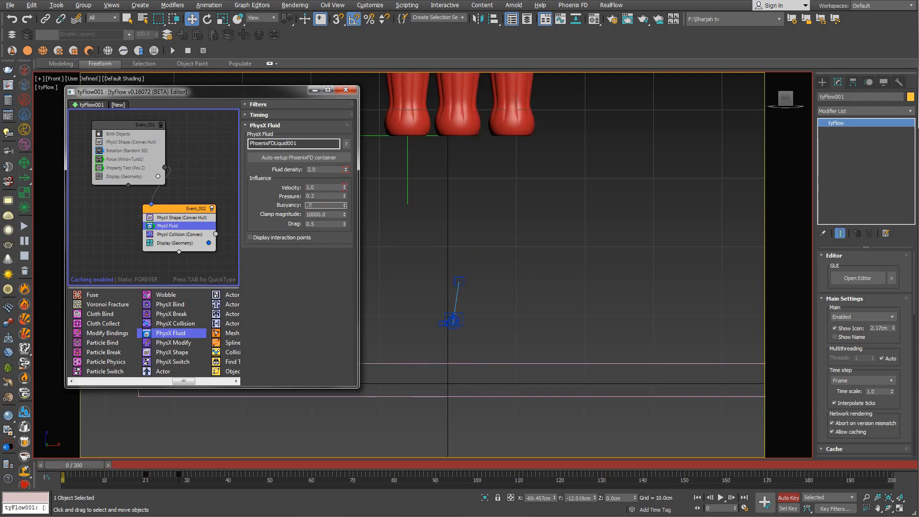
- Set the PhysX Fluid operator's buoyancy influence to 0.7 at frame 0 and key that value on frame 20
key("Return")
left_click_drag(79, 462, 159, 472)
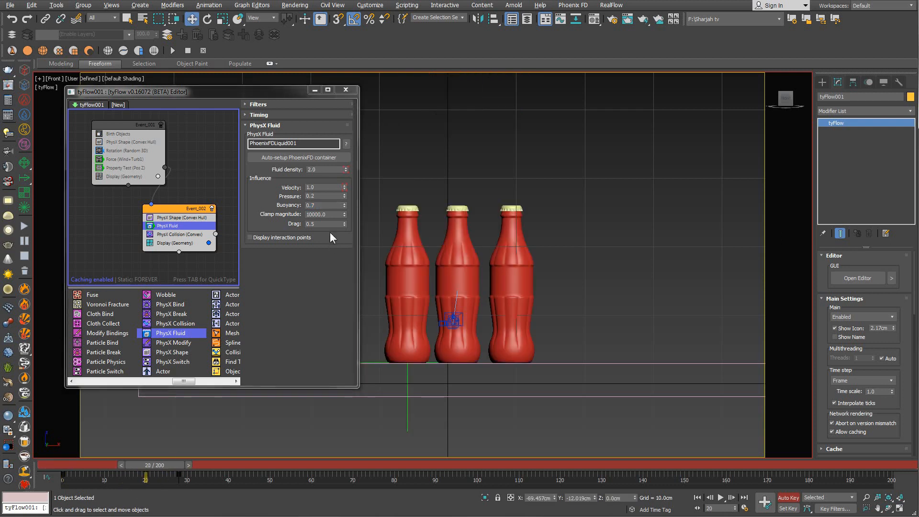
left_click(345, 203)
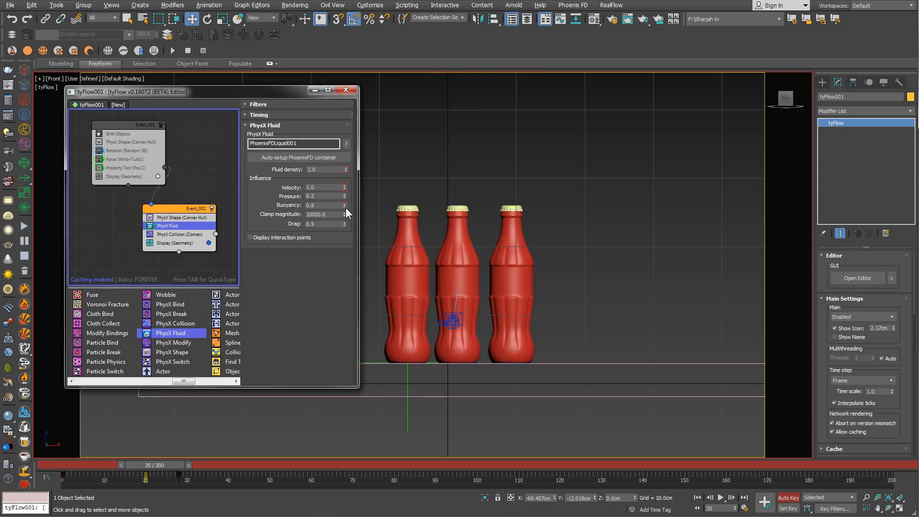
left_click(345, 207)
- Set the PhysX Fluid operator's pressure influence to 0.7 at frame 0 and key that value on frame 20
left_click_drag(323, 196, 296, 197)
left_click_drag(154, 466, 42, 467)
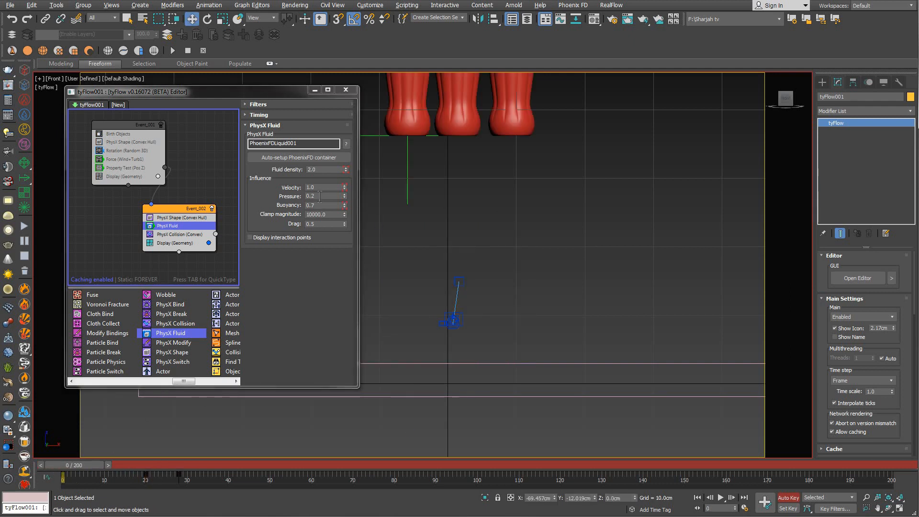
type("0.7")
key("Return")
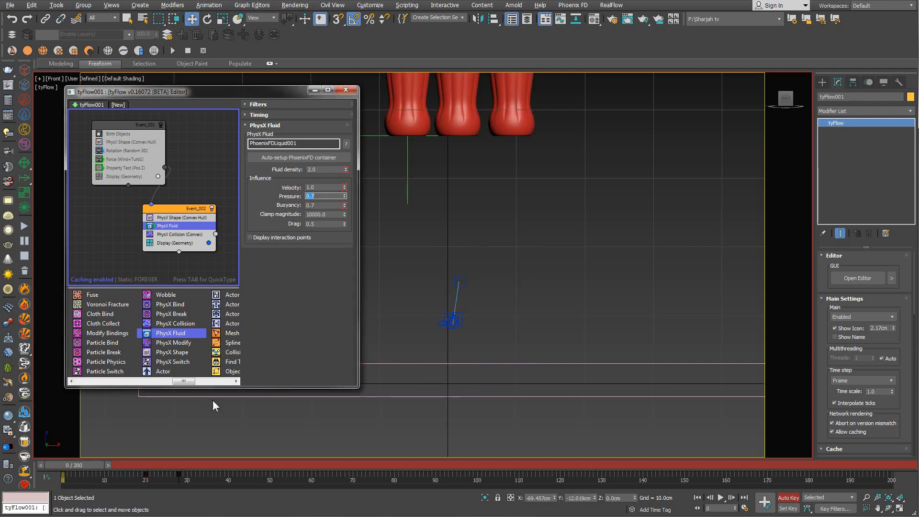
left_click_drag(101, 465, 160, 464)
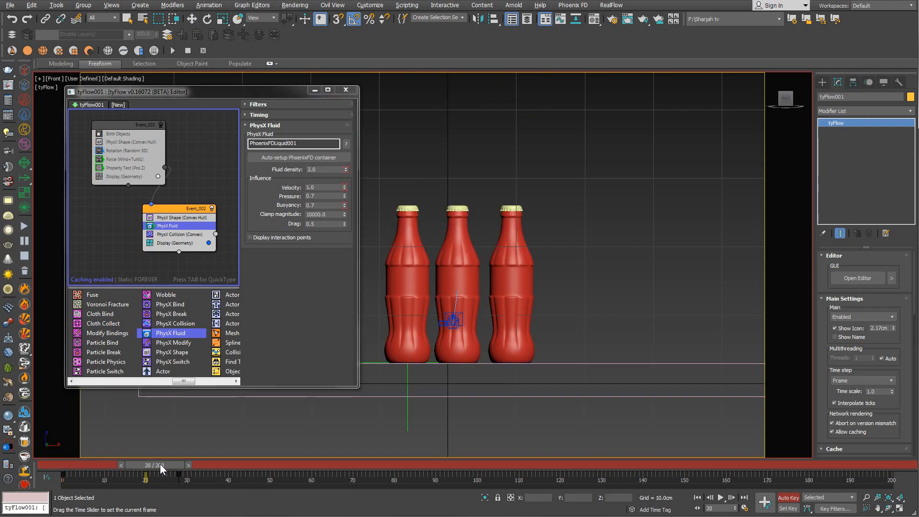
left_click(345, 194)
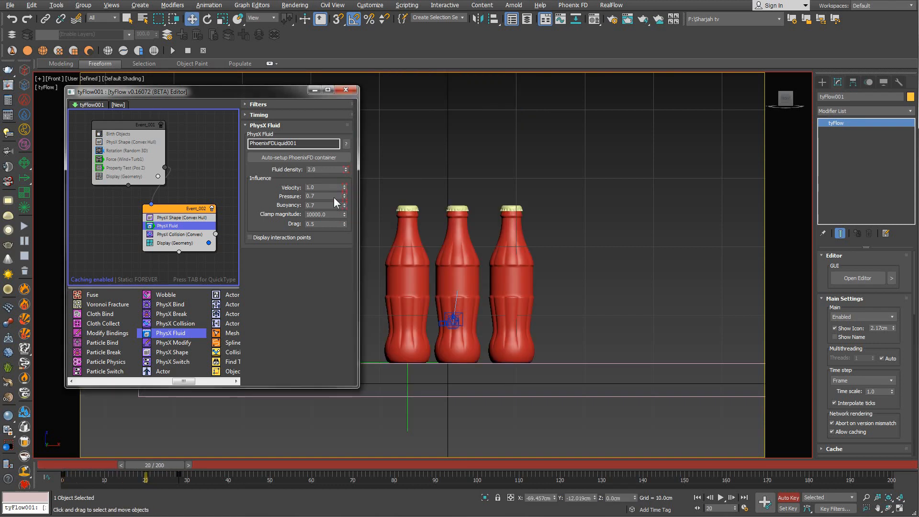
- Key the PhysX Fluid operator's pressure influence at 0.2 on frame 28
left_click_drag(163, 467, 194, 464)
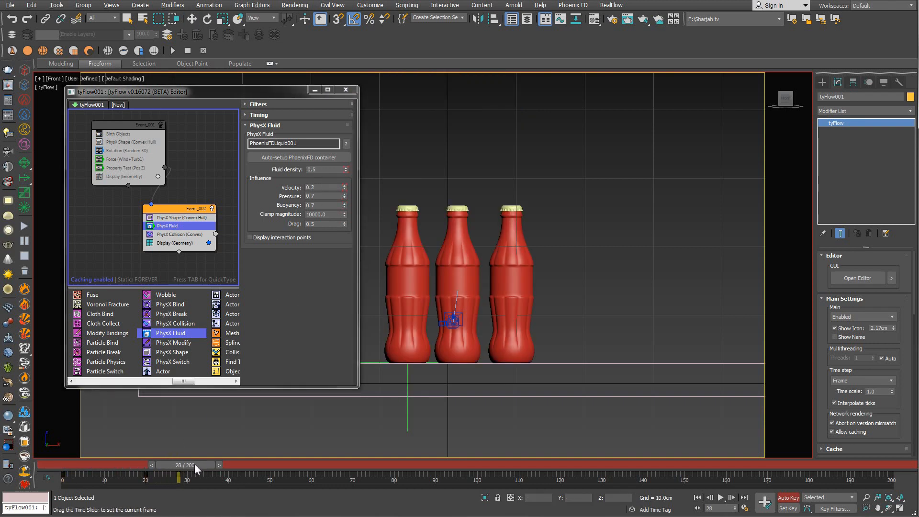
key("w")
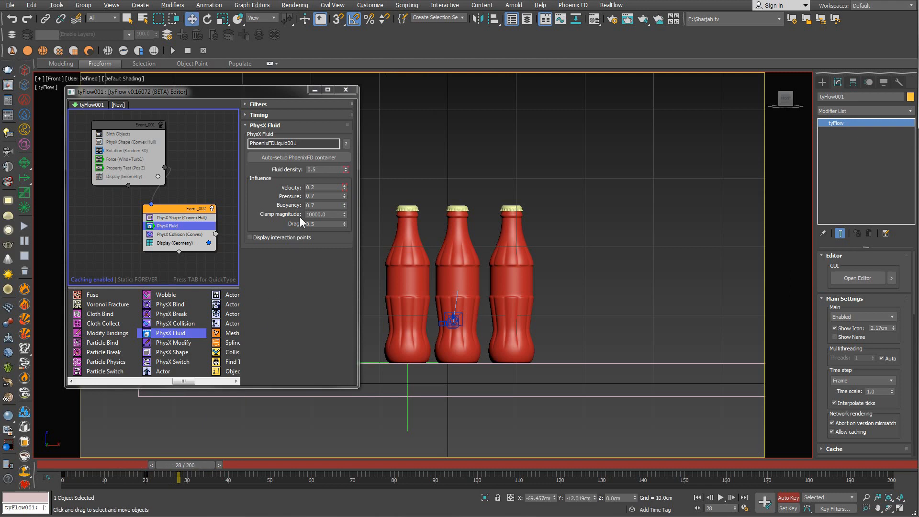
left_click_drag(320, 197, 292, 199)
type(".2")
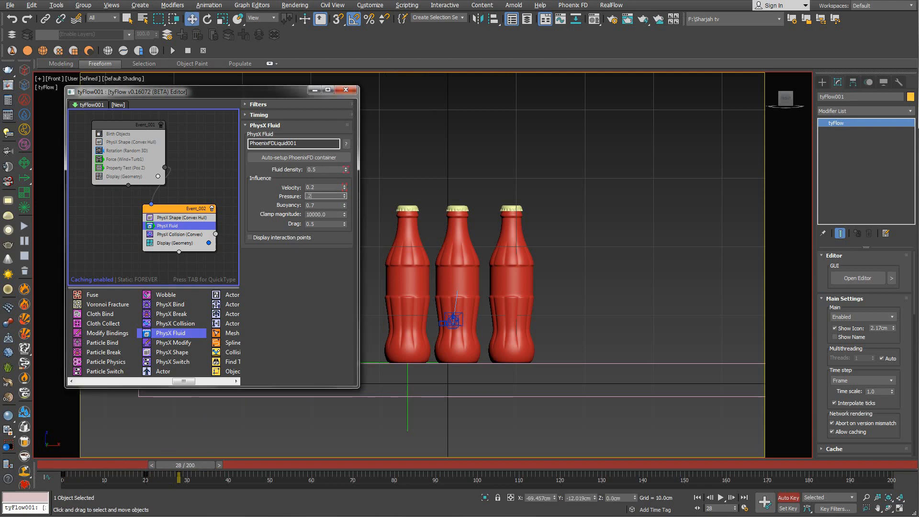
key("Return")
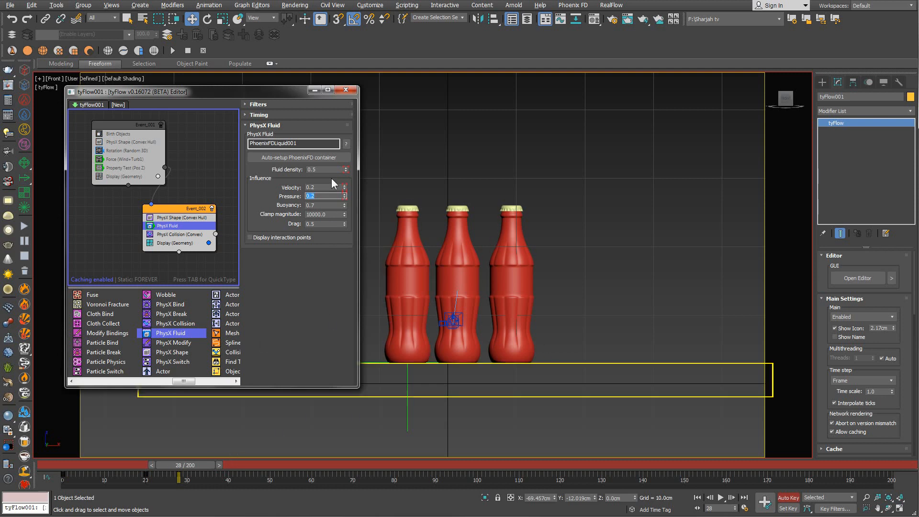
- Return to frame 0 and open the PhysX Fluid operator's buoyancy influence for editing
left_click(182, 465)
left_click_drag(182, 465, 76, 467)
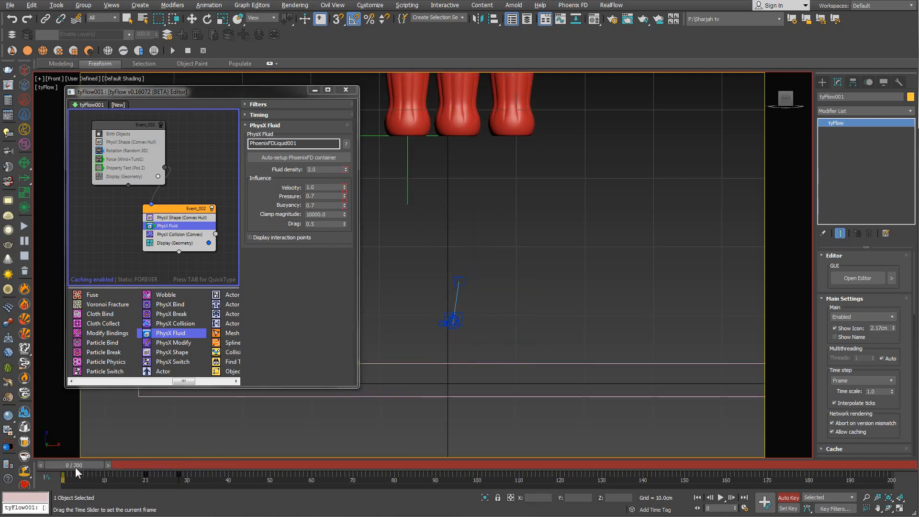
left_click(255, 217)
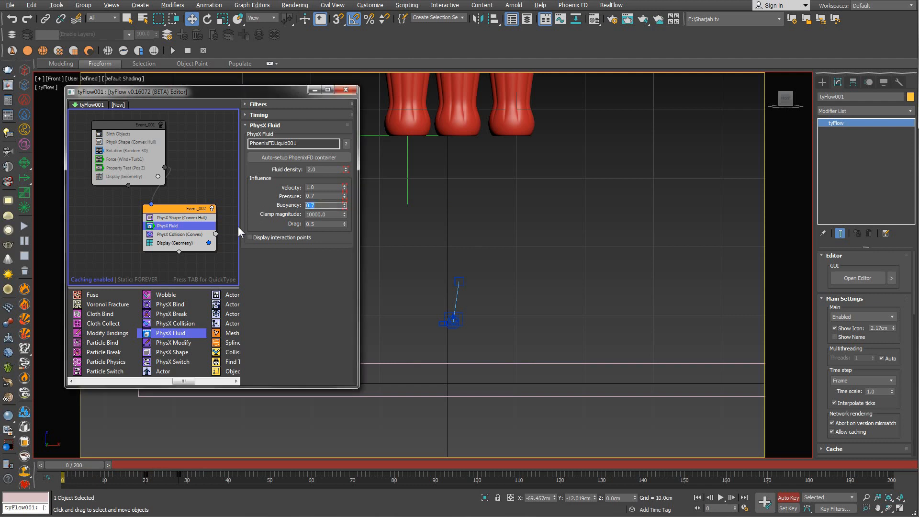
- Keyframe the PhysX Fluid operator's Buoyancy at 0.888 on frames 0 and 20
type(".888")
key("Return")
left_click_drag(88, 465, 174, 463)
left_click(263, 218)
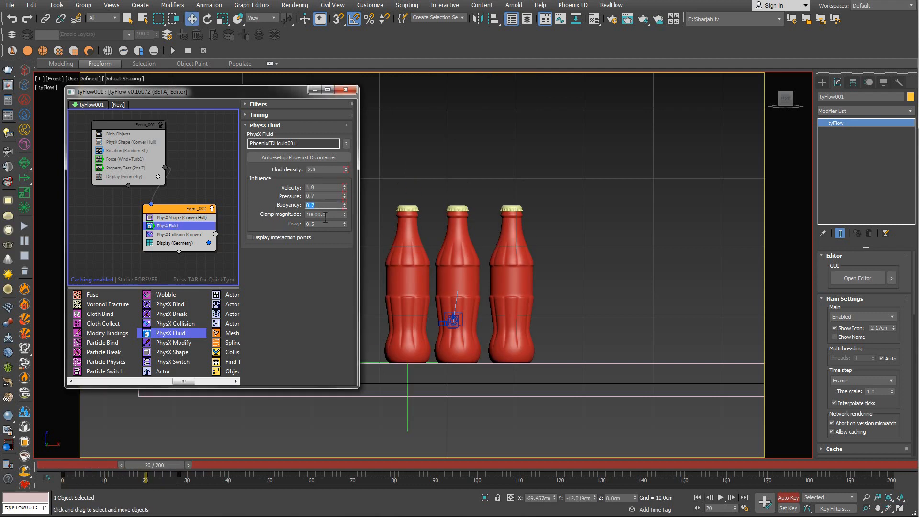
type(".888")
key("Return")
- Keyframe the PhysX Fluid Buoyancy at 0.1 on frame 28, review the keyed frames and turn off Auto Key
left_click_drag(168, 464, 200, 466)
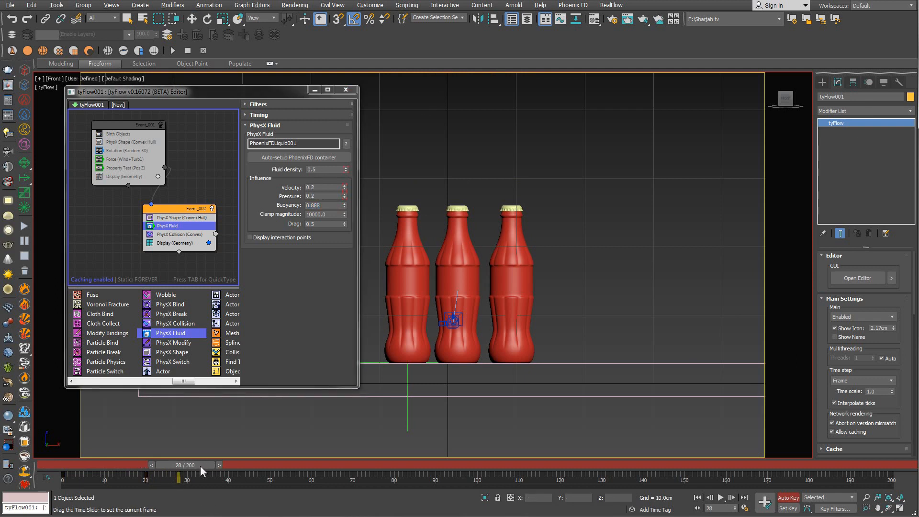
double_click(320, 205)
type(".1")
key("Return")
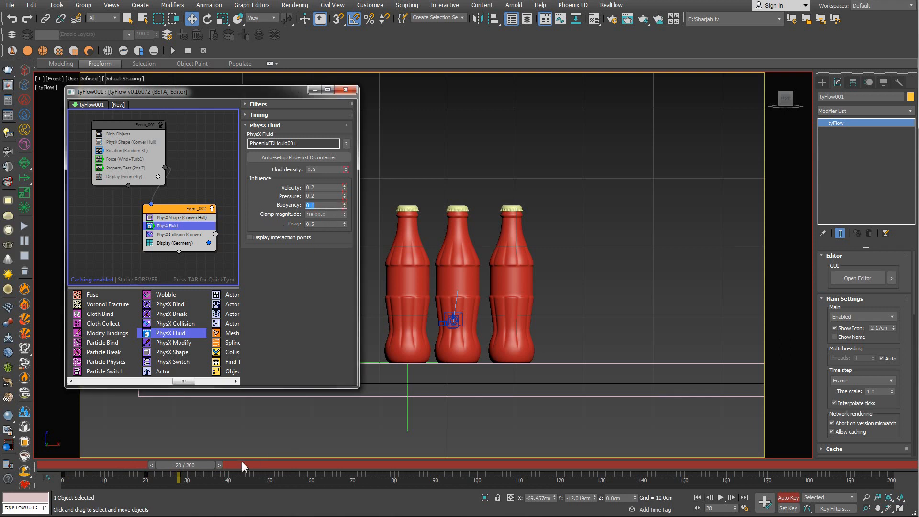
left_click_drag(242, 467, 34, 479)
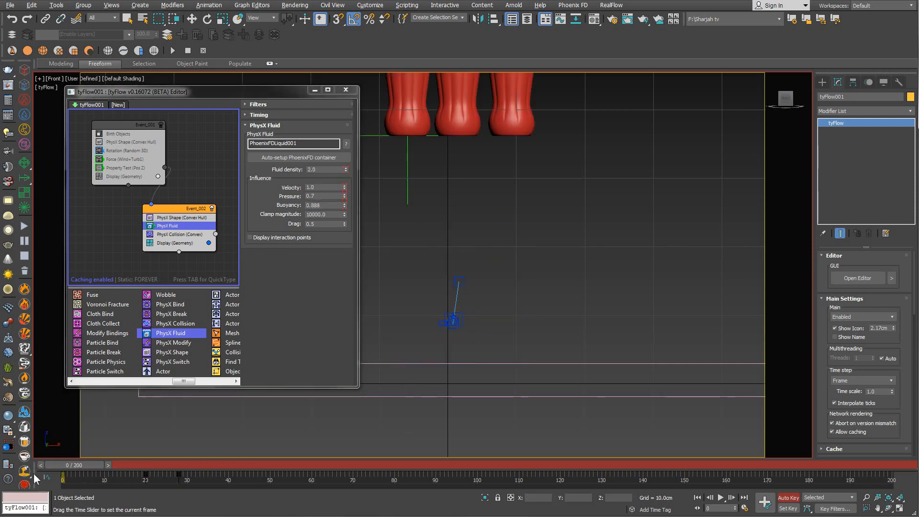
left_click_drag(90, 469, 165, 464)
key("w")
left_click(785, 498)
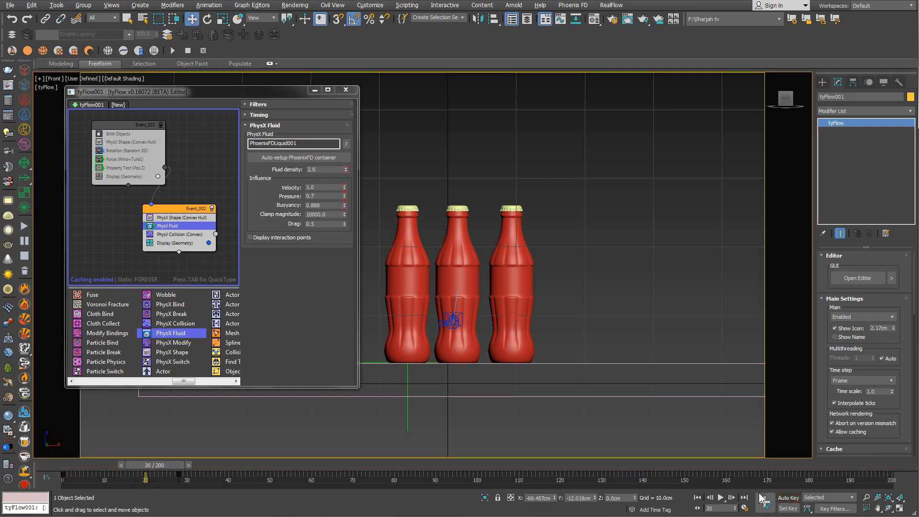
- Enable Event_001 in the flow and scrub the timeline to preview the ice cube simulation with the bottles
left_click(162, 124)
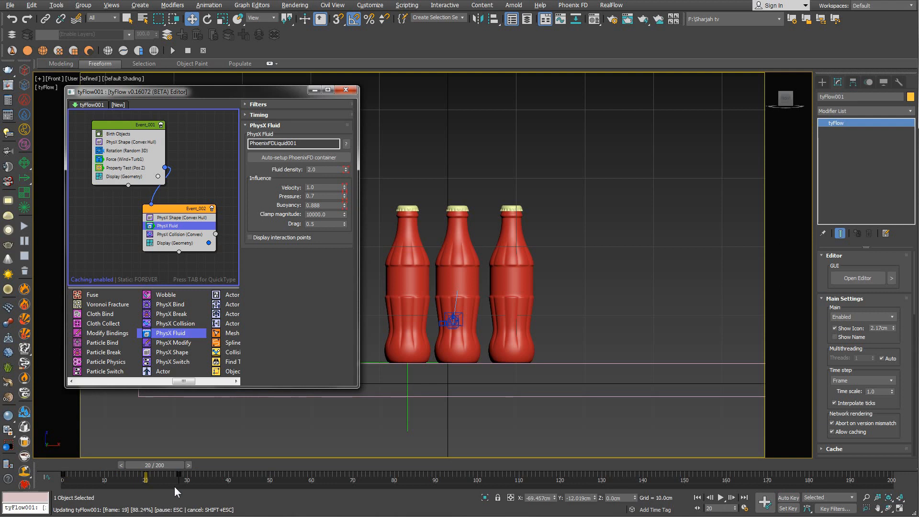
left_click_drag(158, 465, 199, 467)
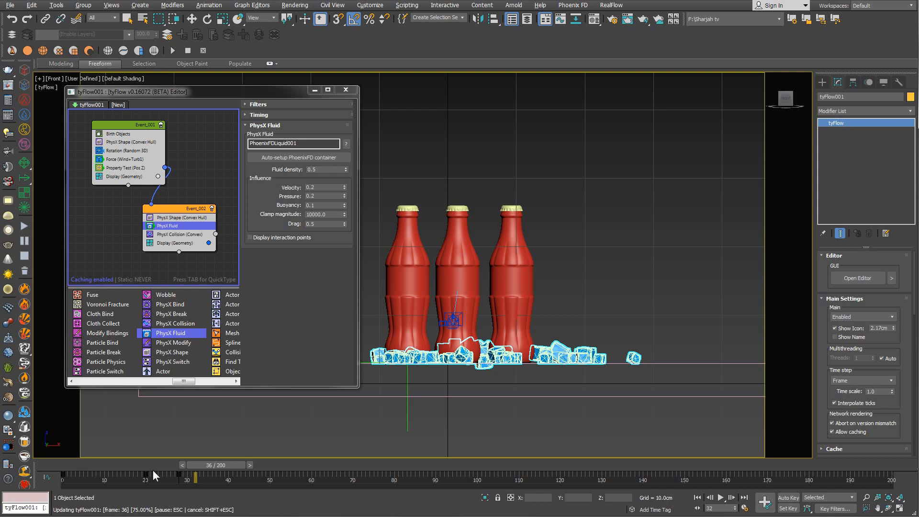
left_click_drag(154, 471, 103, 470)
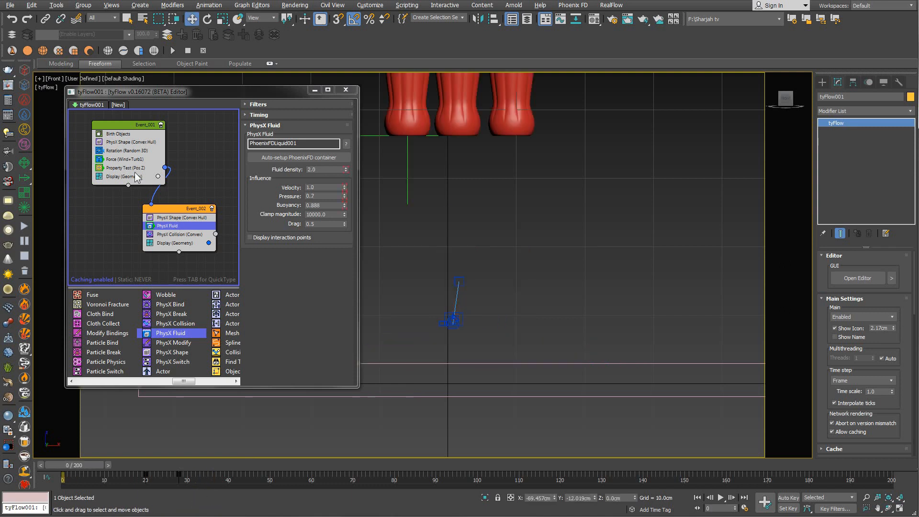
- With Auto Key on, keyframe Event_001's Force operator built-in wind strength at 0 cm on frames 0 and 2
left_click(117, 161)
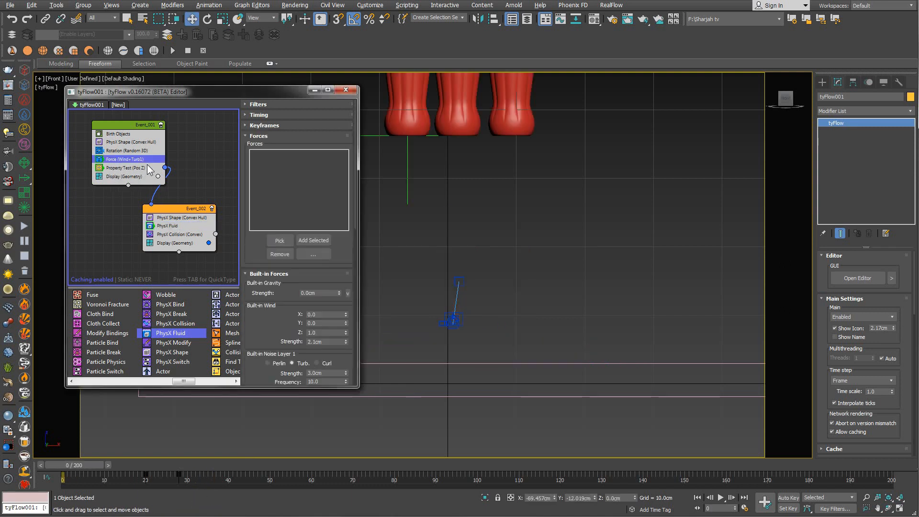
scroll(274, 286, "down", 3)
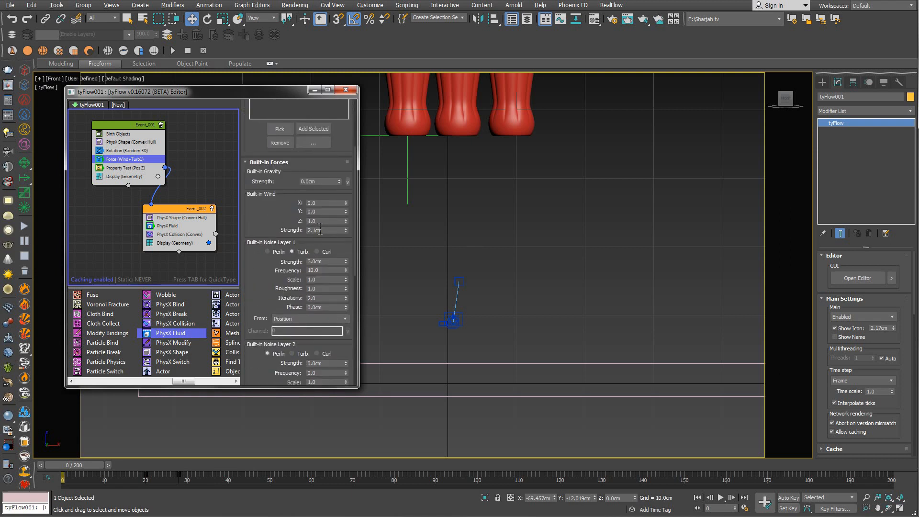
left_click(787, 499)
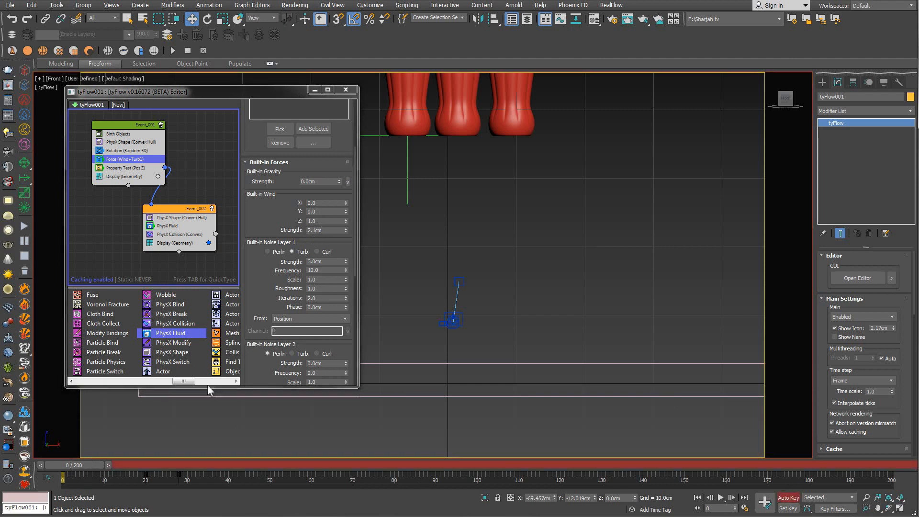
right_click(347, 231)
left_click_drag(82, 469, 103, 467)
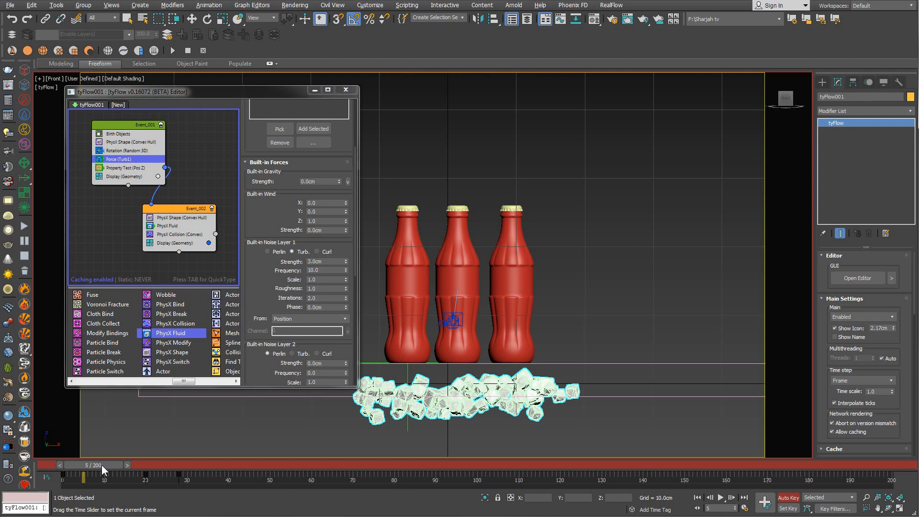
left_click_drag(101, 465, 91, 464)
key("w")
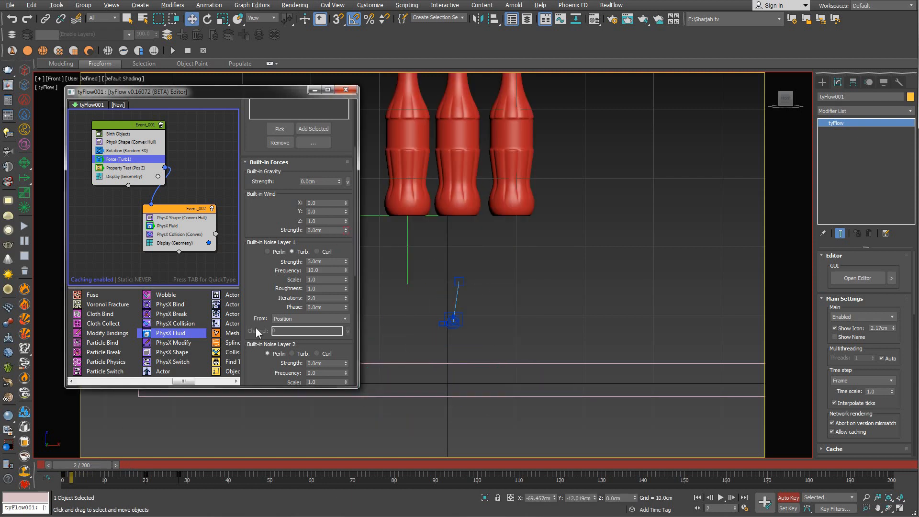
- Keyframe the Force operator's built-in wind strength at 3.5 cm on frame 7
left_click_drag(82, 464, 109, 466)
key("w")
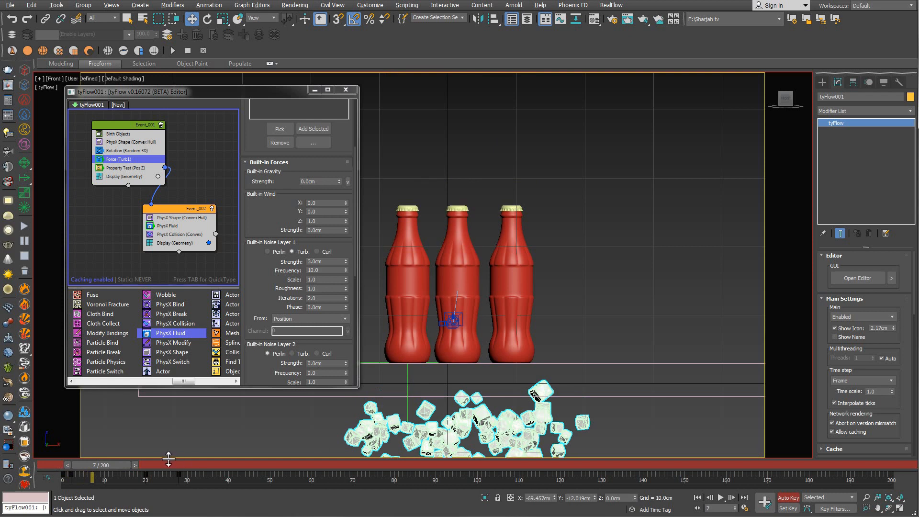
left_click(324, 231)
type("3.5")
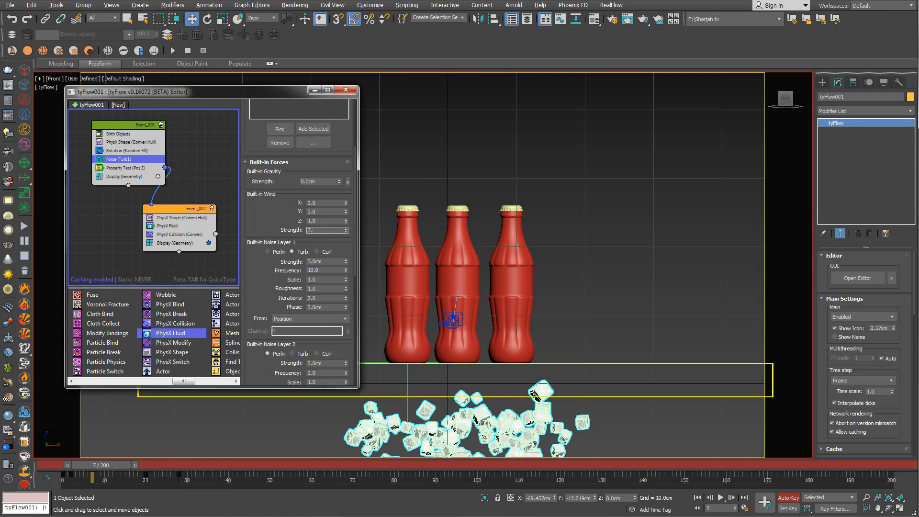
key("Return")
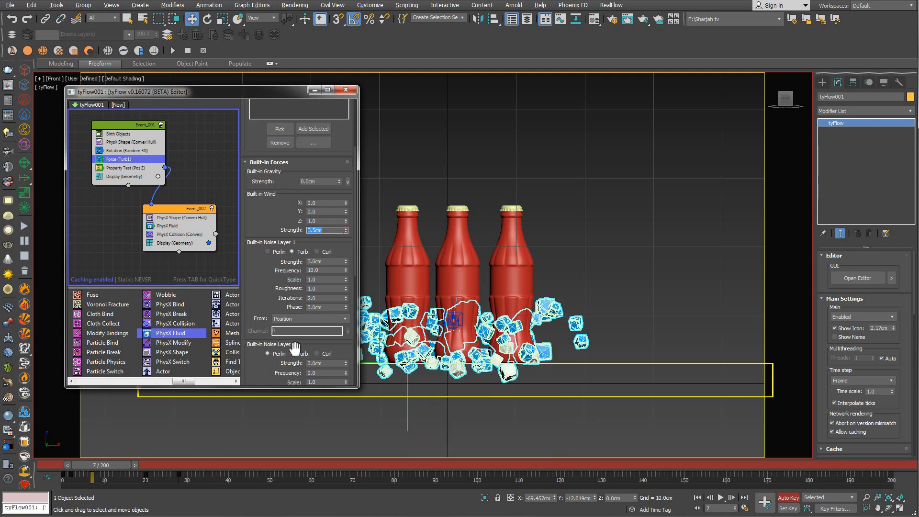
- Try a built-in wind strength of 5 cm on frame 7, and return it to 3.5 cm
type("5")
key("Return")
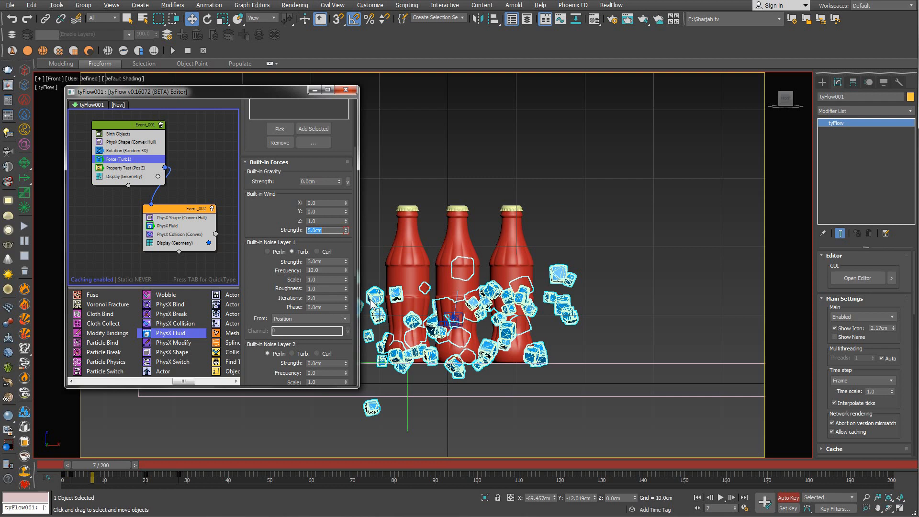
type("3.5")
key("Return")
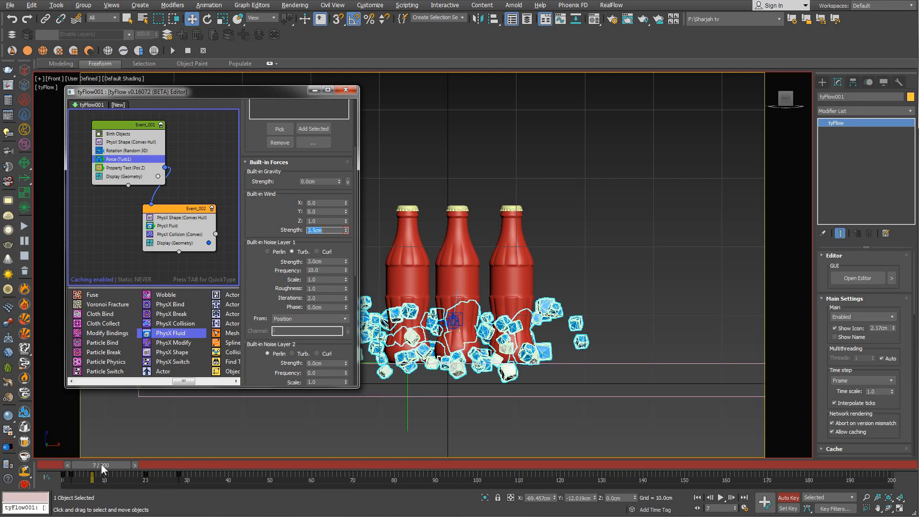
- Scrub the early frames from frame 0 to examine how the animated wind throws the ice cubes
left_click_drag(102, 464, 165, 453)
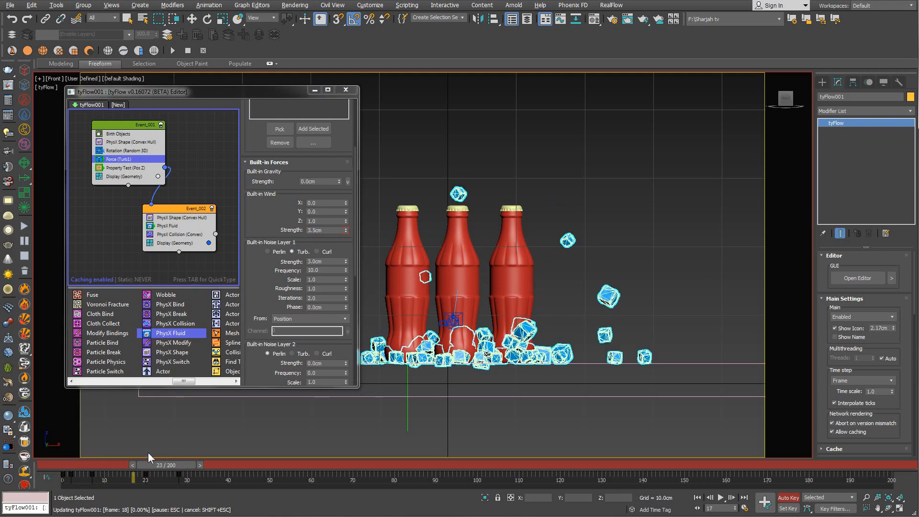
left_click(65, 464)
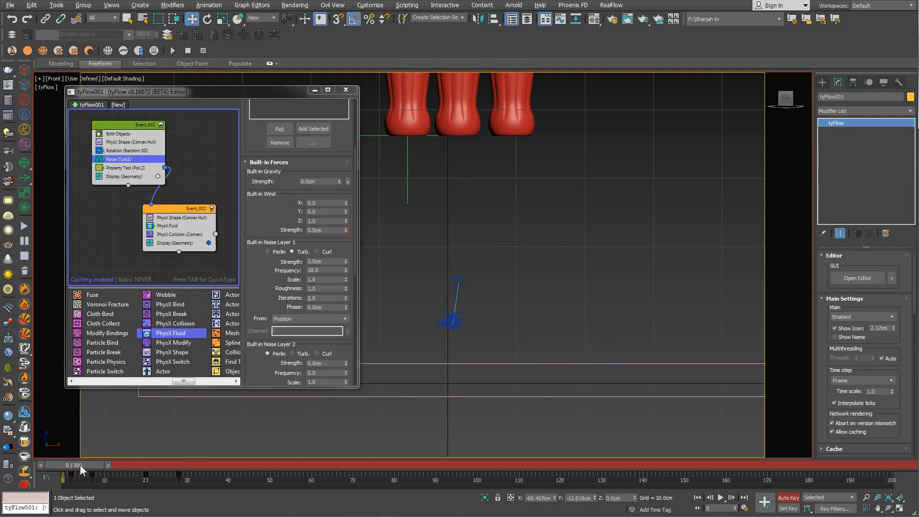
left_click_drag(79, 465, 120, 461)
mouse_move(125, 460)
left_mouse_down()
mouse_move(102, 462)
mouse_move(141, 466)
mouse_move(86, 468)
mouse_move(122, 464)
left_mouse_up()
key("w")
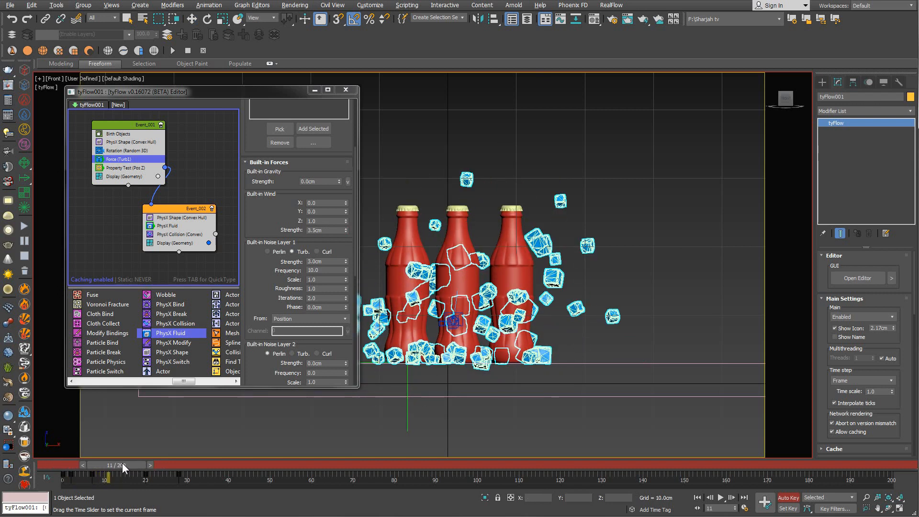
- Keyframe the Force operator's built-in wind strength at 15 cm on frame 33
left_click_drag(122, 463, 217, 466)
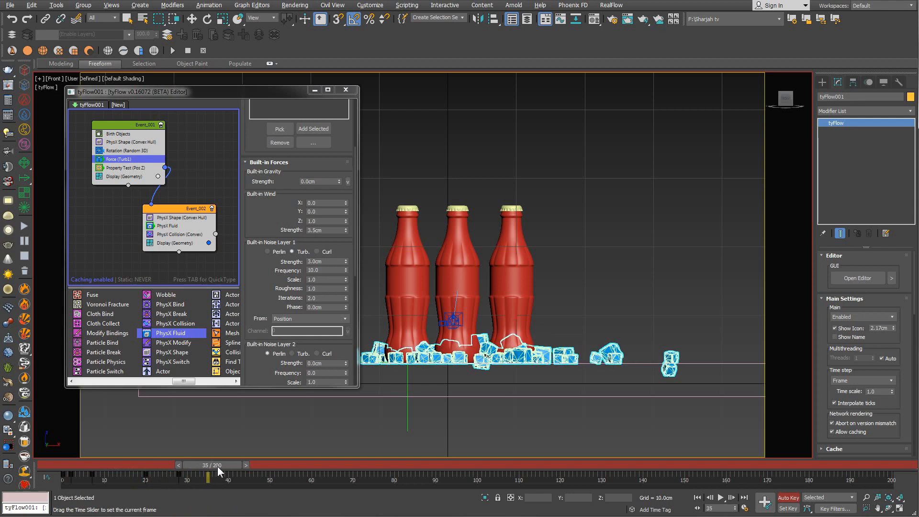
left_click_drag(218, 466, 206, 467)
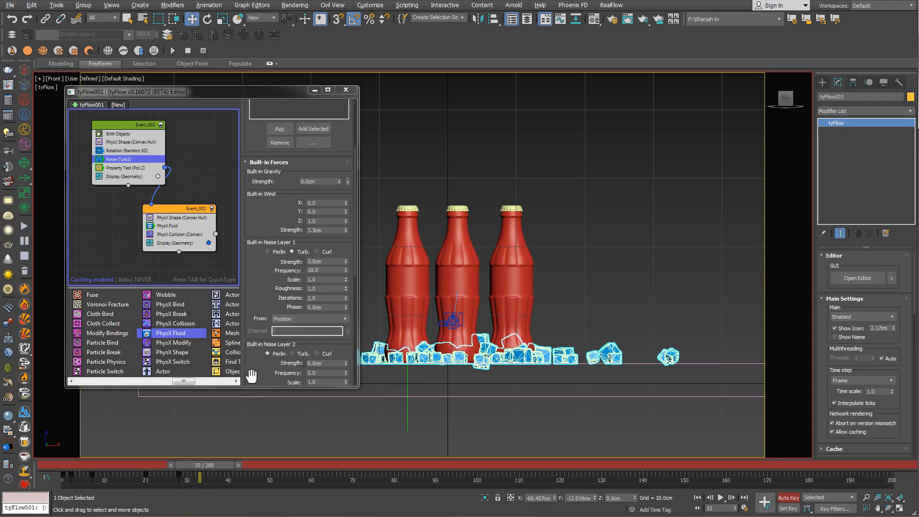
double_click(331, 231)
type("15")
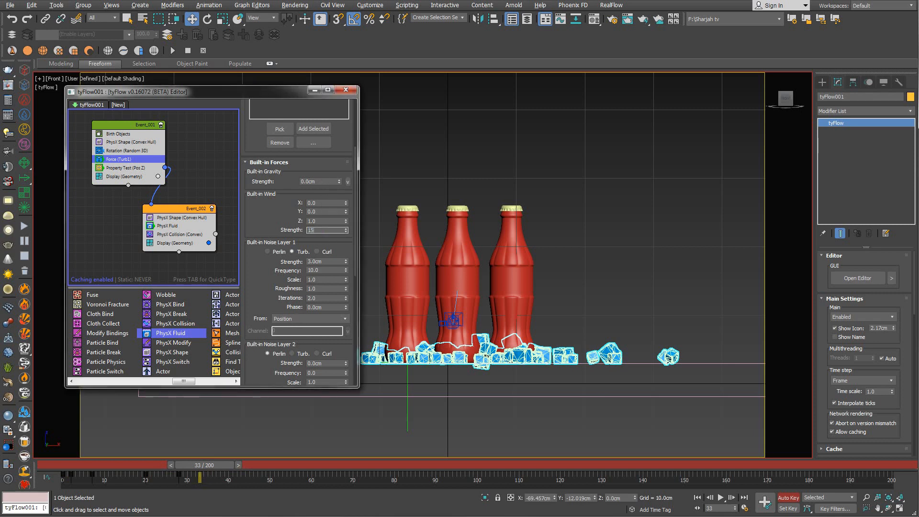
key("Return")
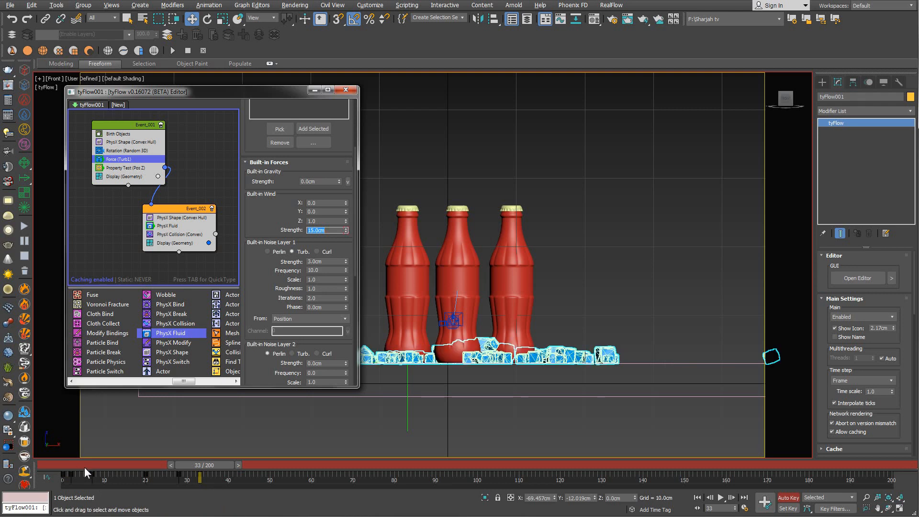
- Keyframe the built-in wind strength at 0 cm on frame 44 and check the cubes around frame 14
mouse_move(85, 466)
left_mouse_down()
mouse_move(75, 464)
mouse_move(248, 469)
left_mouse_up()
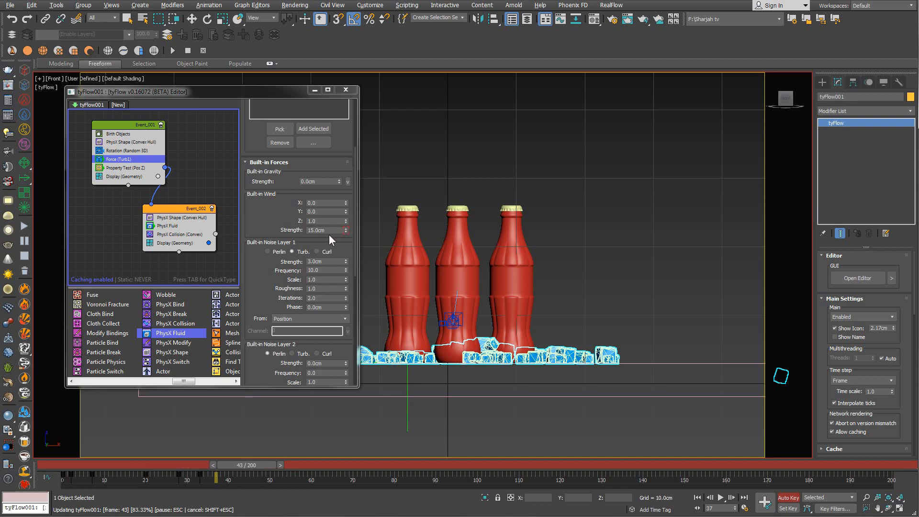
right_click(346, 230)
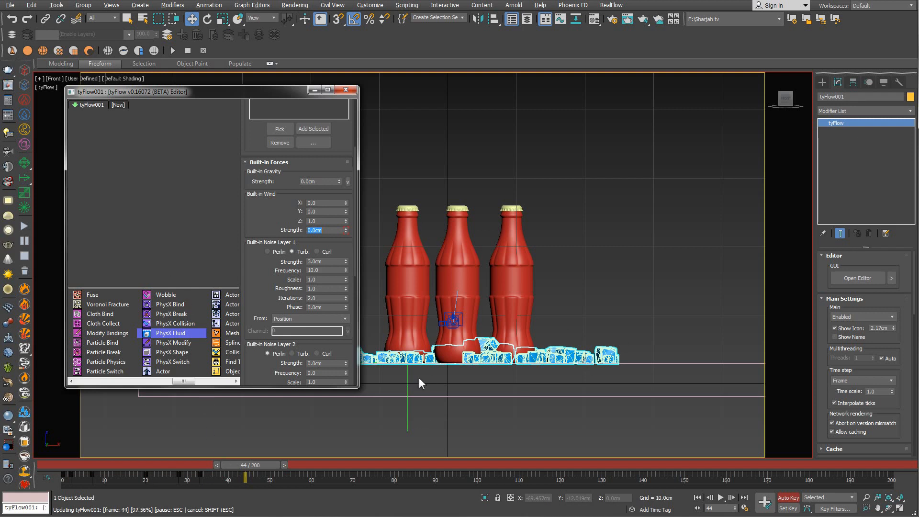
mouse_move(114, 461)
left_mouse_down()
mouse_move(82, 464)
mouse_move(162, 469)
mouse_move(73, 466)
mouse_move(173, 466)
mouse_move(84, 466)
mouse_move(129, 465)
left_mouse_up()
- Switch the viewport to the PhysCamera view and turn off Auto Key
right_click(669, 206)
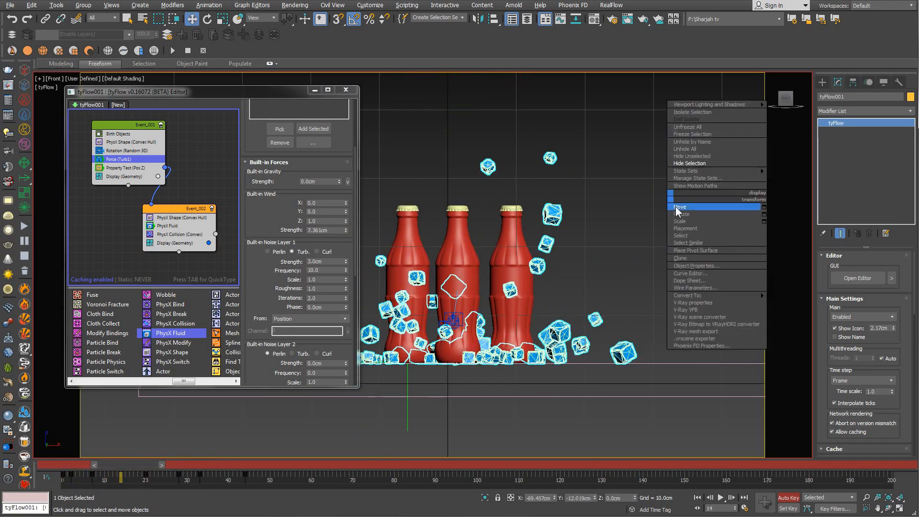
left_click(678, 242)
key("c")
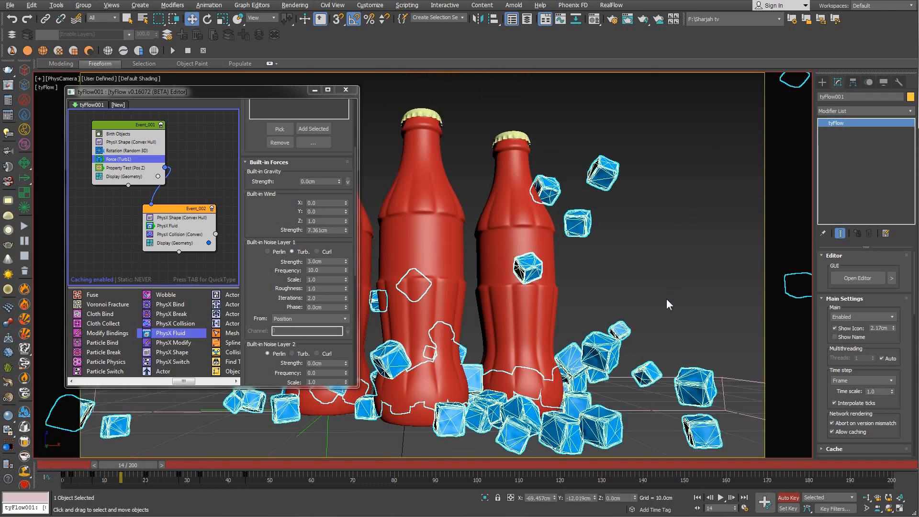
left_click(789, 498)
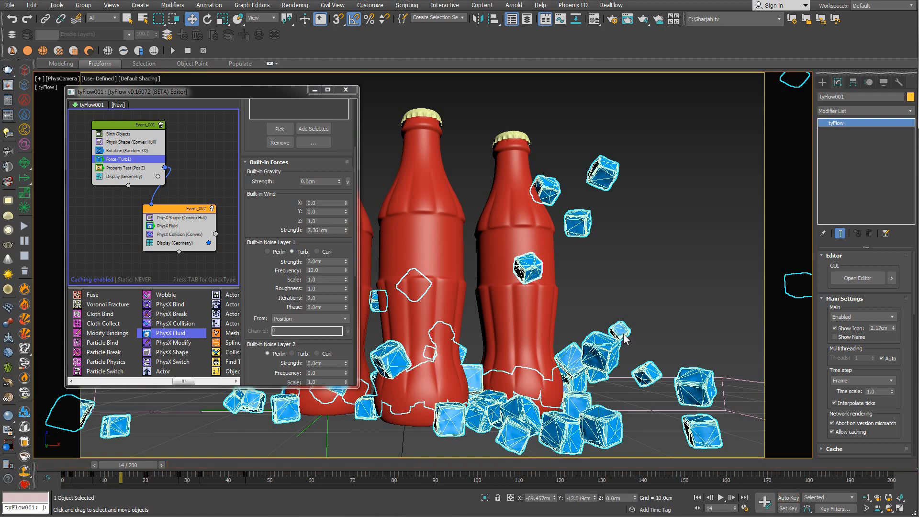
- Minimize the tyFlow editor and scrub the timeline to review the ice cube motion through the camera
left_click(317, 89)
left_click_drag(80, 465, 305, 484)
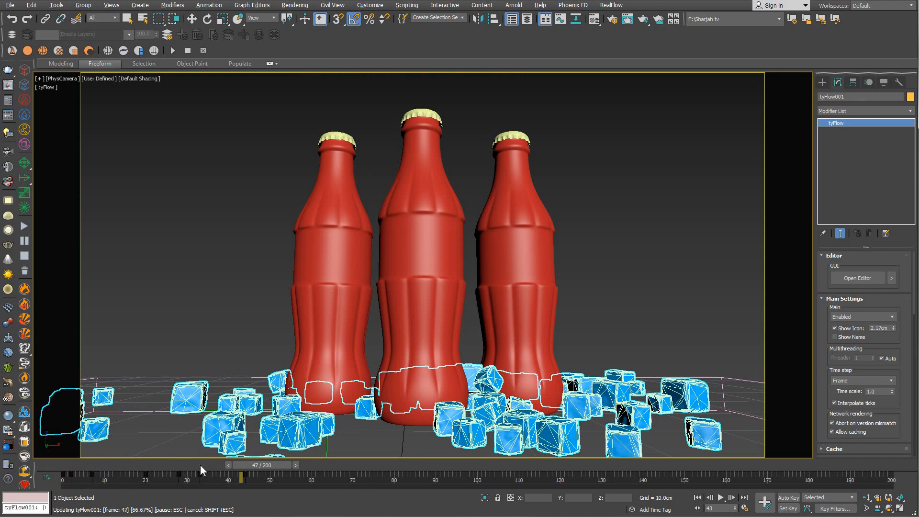
left_click_drag(200, 465, 129, 470)
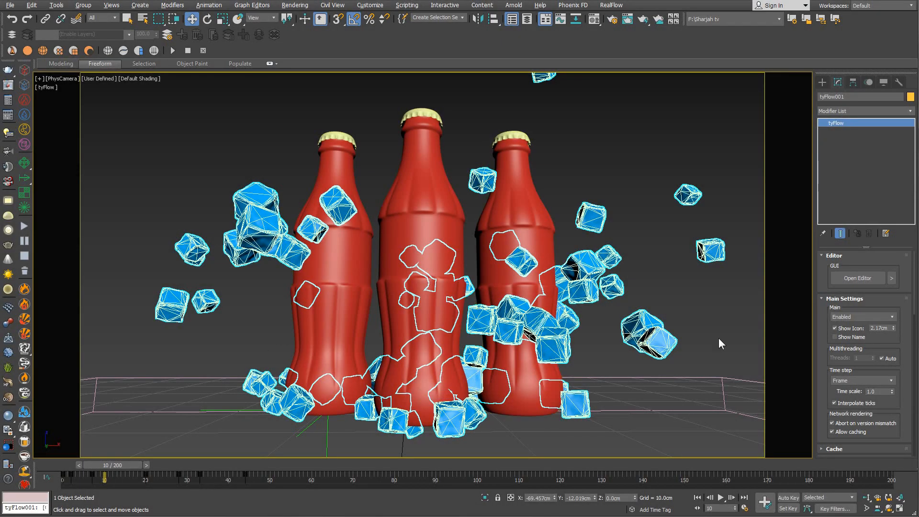
- Set the time scale in tyFlow's Main Settings to 0.5 and scrub the timeline to check the ice cube motion
left_click(841, 234)
scroll(843, 378, "down", 5)
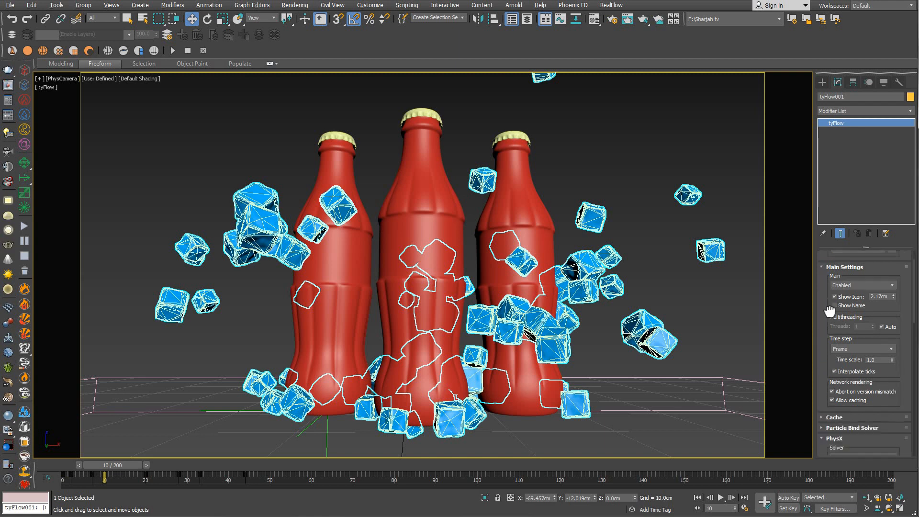
scroll(841, 357, "up", 2)
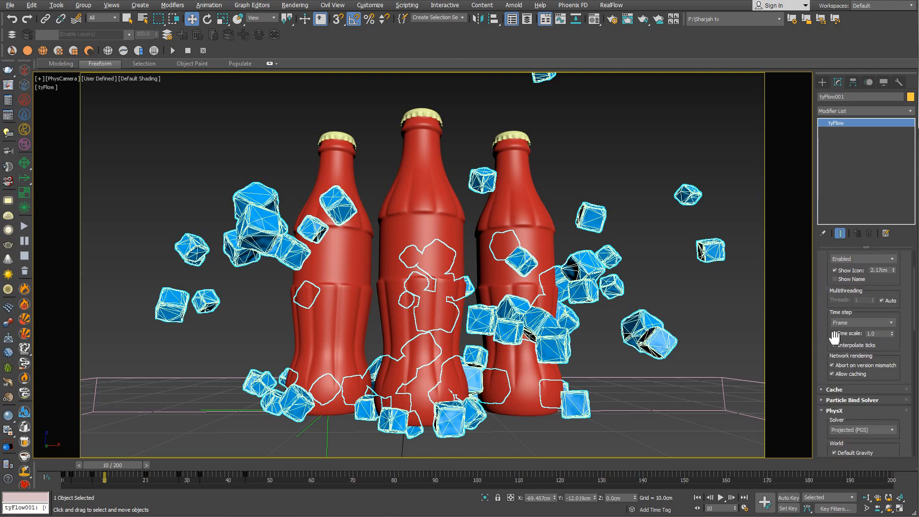
double_click(875, 360)
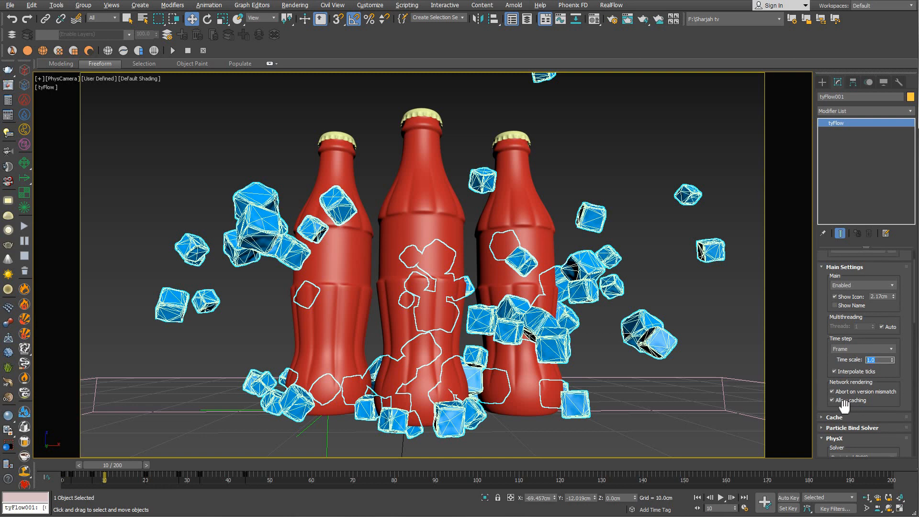
type(".5")
key("Return")
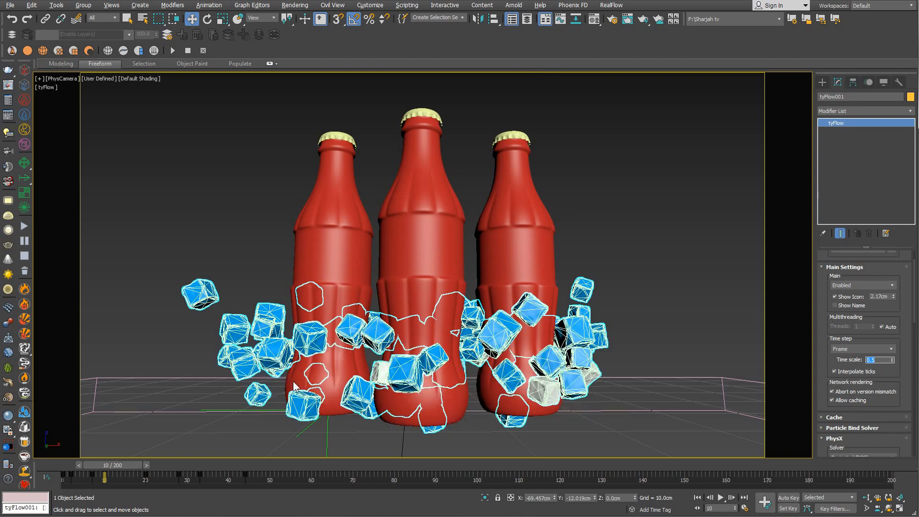
left_click_drag(75, 461, 117, 473)
key("w")
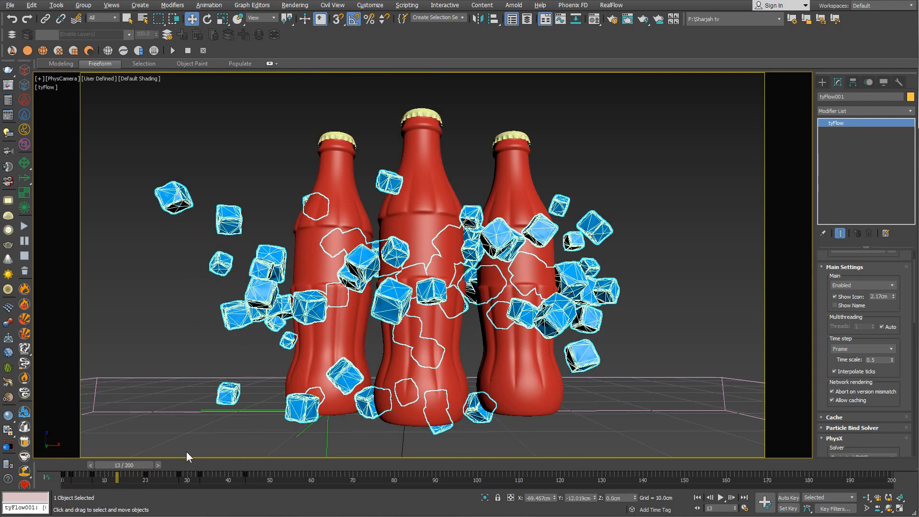
left_click_drag(141, 464, 211, 456)
left_click_drag(236, 463, 118, 478)
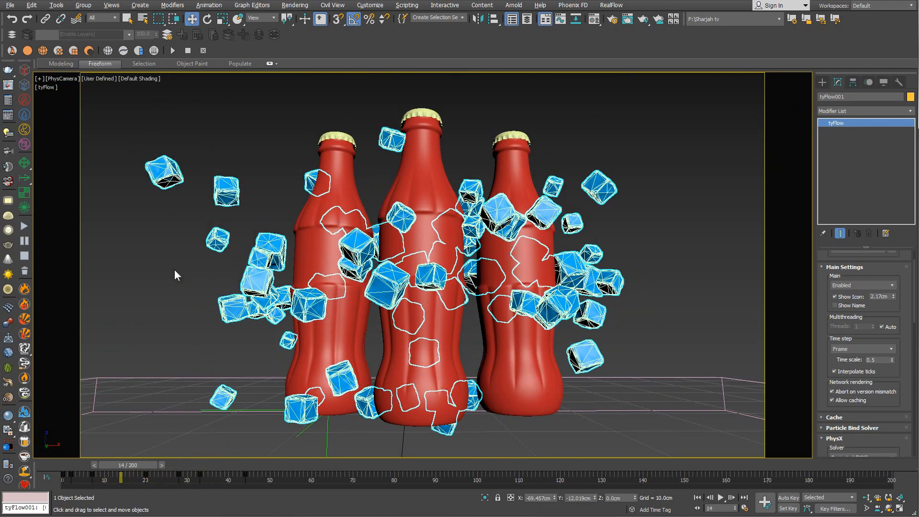
- Bring back the tyFlow editor and show the settings of the Force operator in Event_001
key("alt+Tab")
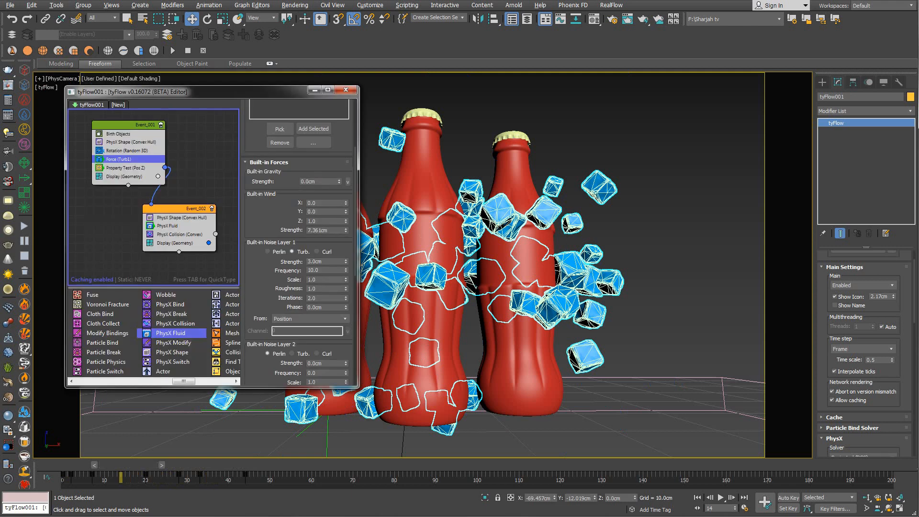
middle_click_drag(172, 226, 168, 203)
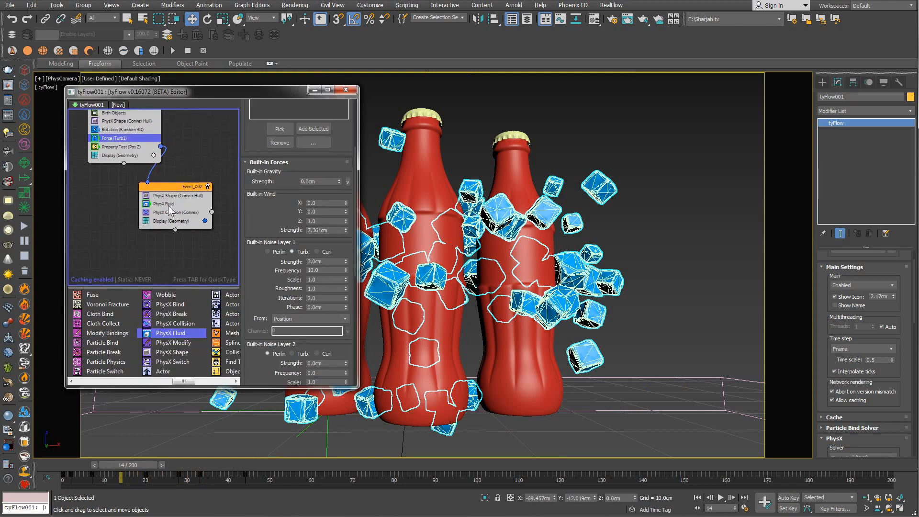
middle_click_drag(139, 139, 141, 176)
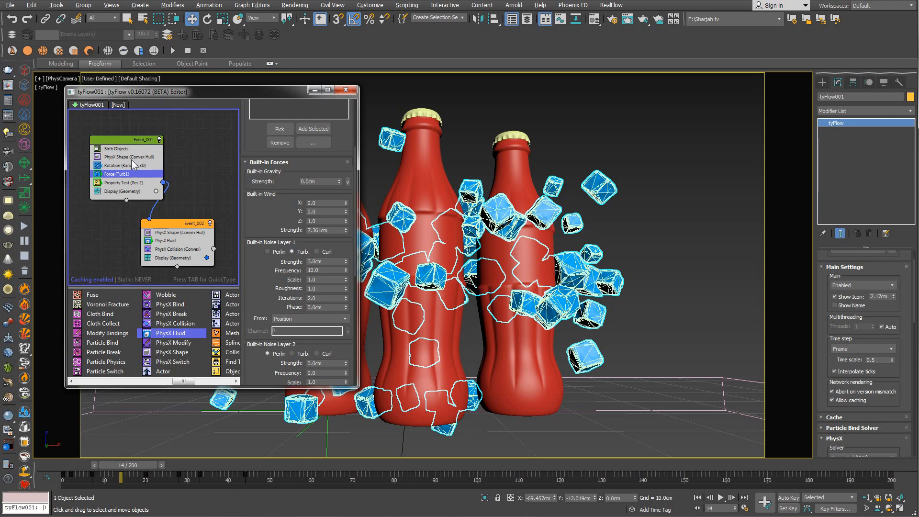
left_click(122, 182)
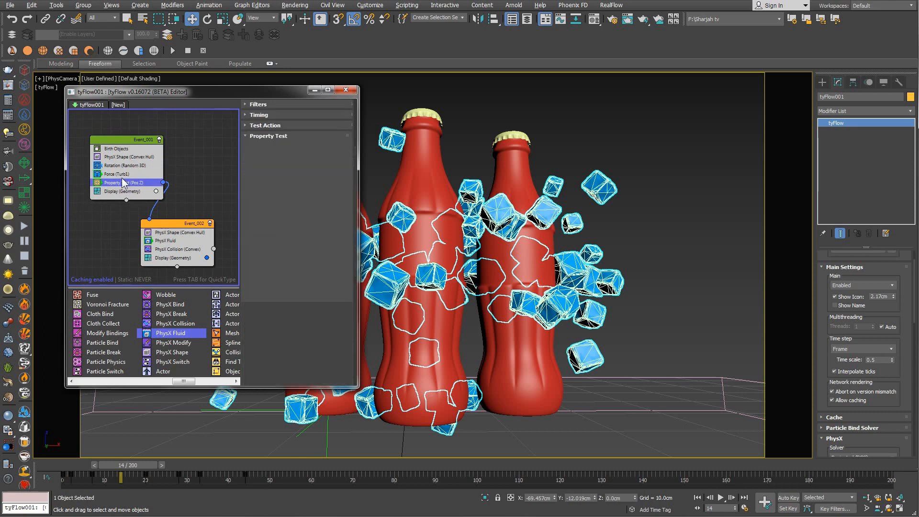
left_click(125, 166)
left_click(130, 174)
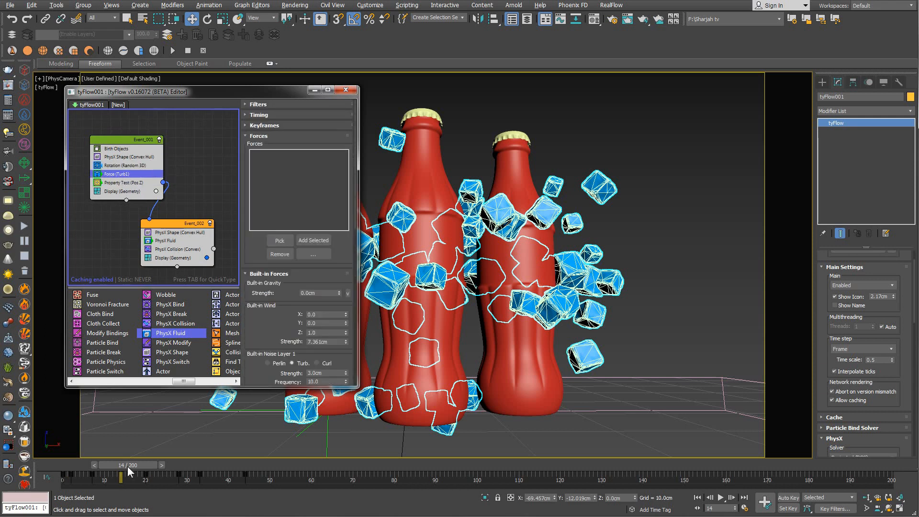
- Try keyframing the Force operator's built-in wind strength at 4 cm on frame 7, then scrub the animation with Auto Key off
left_click_drag(128, 466, 99, 461)
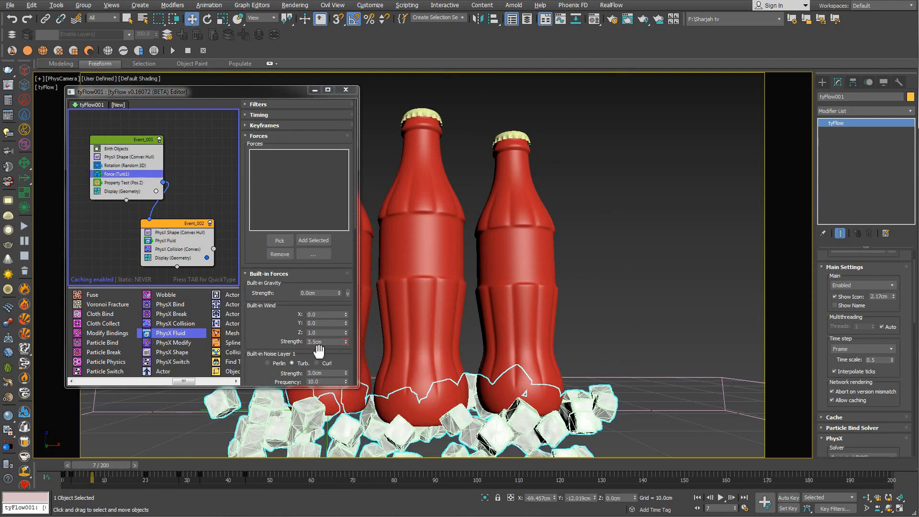
left_click(788, 498)
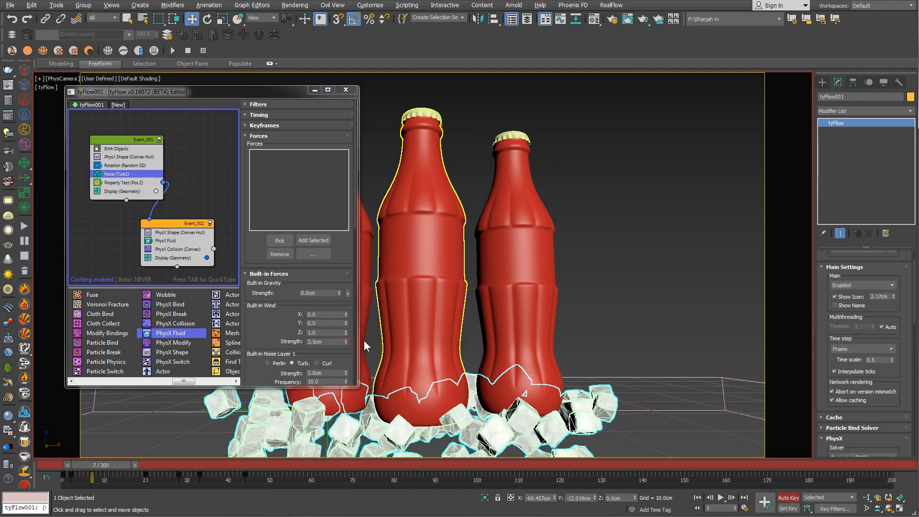
left_click(326, 342)
type("4")
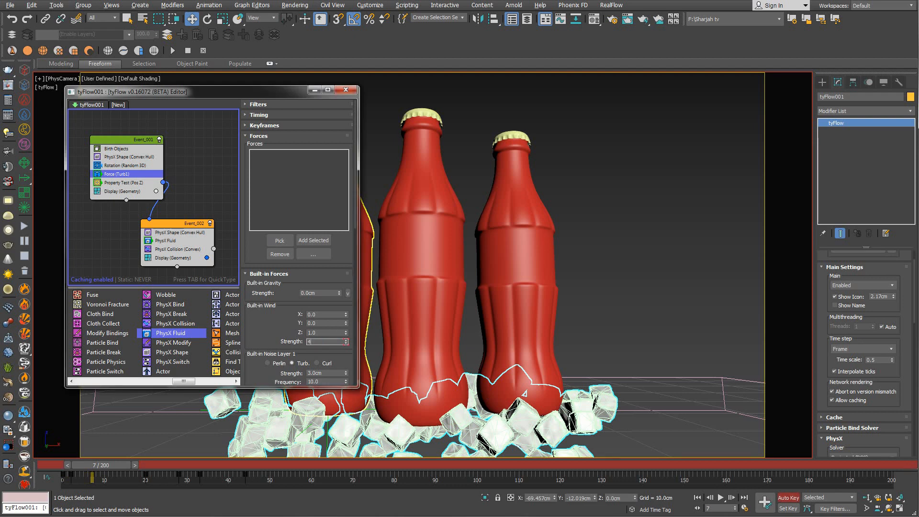
key("Return")
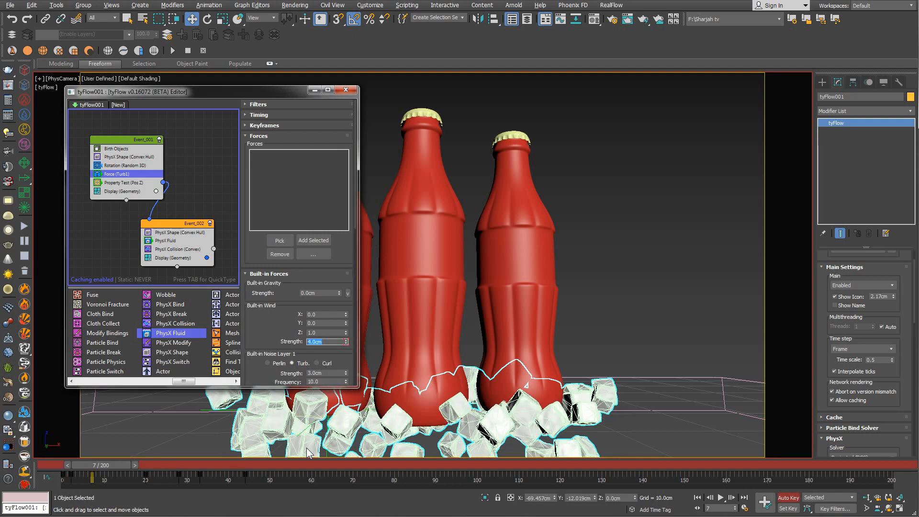
left_click(788, 498)
left_click_drag(85, 464, 157, 464)
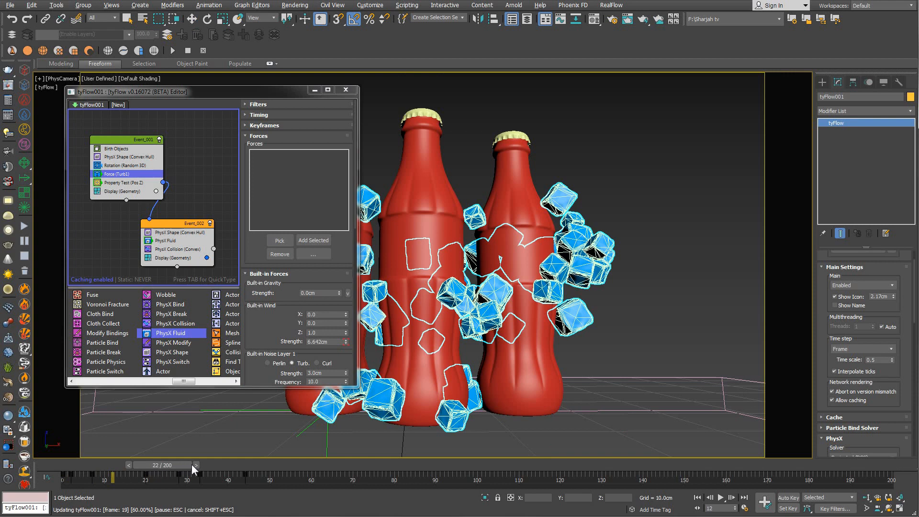
left_click_drag(191, 465, 107, 461)
- With Auto Key on, set the Force operator's built-in wind strength on frame 7 to 3.5 cm
left_click(785, 499)
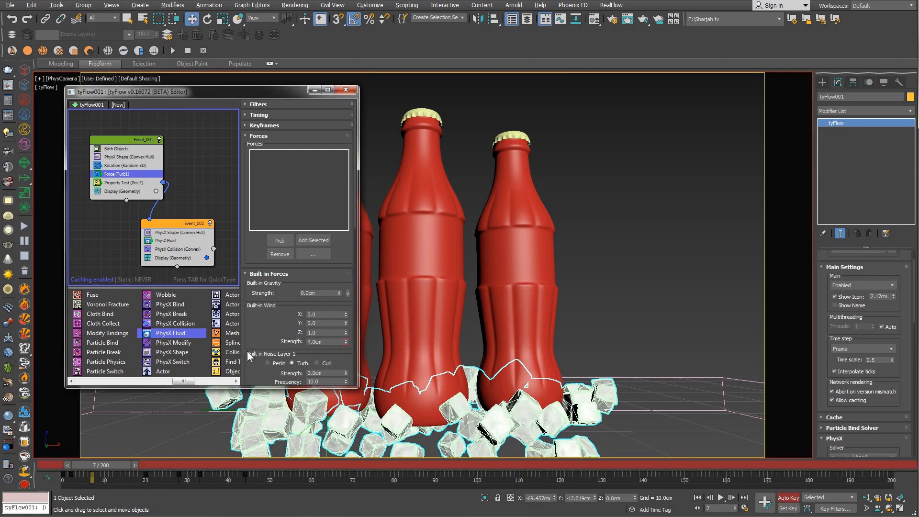
double_click(319, 342)
type("3.5")
key("Return")
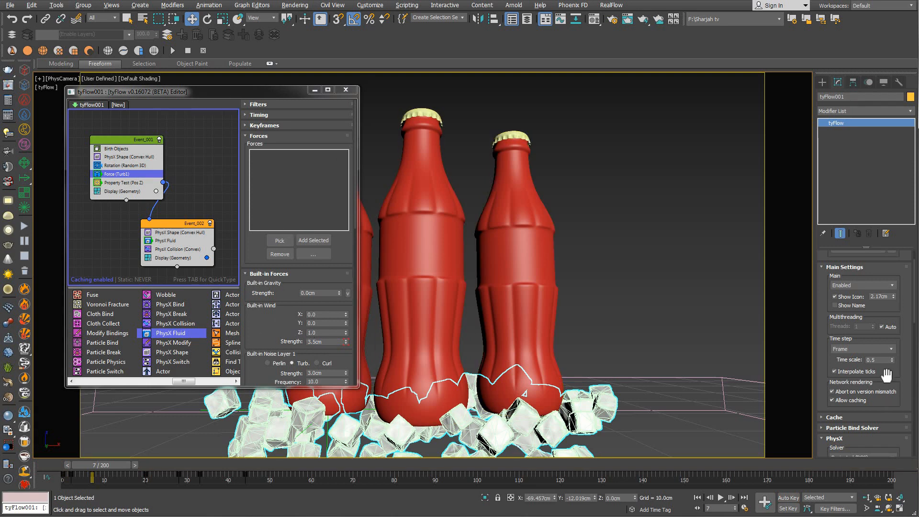
- Set the PhysX simulation's velocity iterations to 12 and scrub to frame 17 to check the cubes
scroll(834, 359, "down", 3)
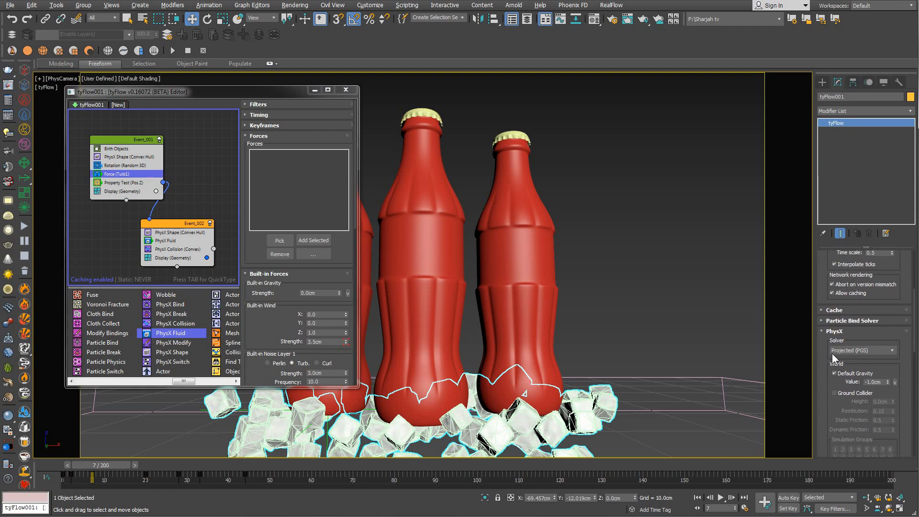
scroll(822, 368, "down", 3)
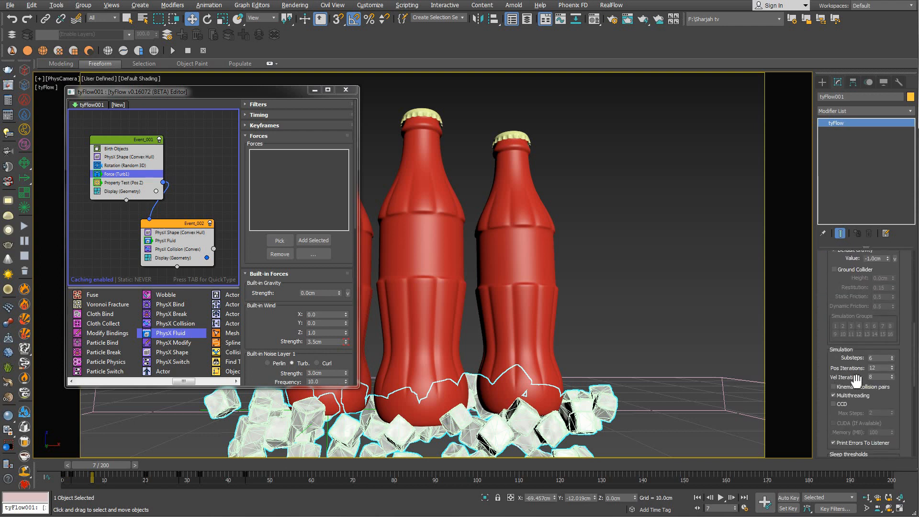
double_click(881, 376)
type("3")
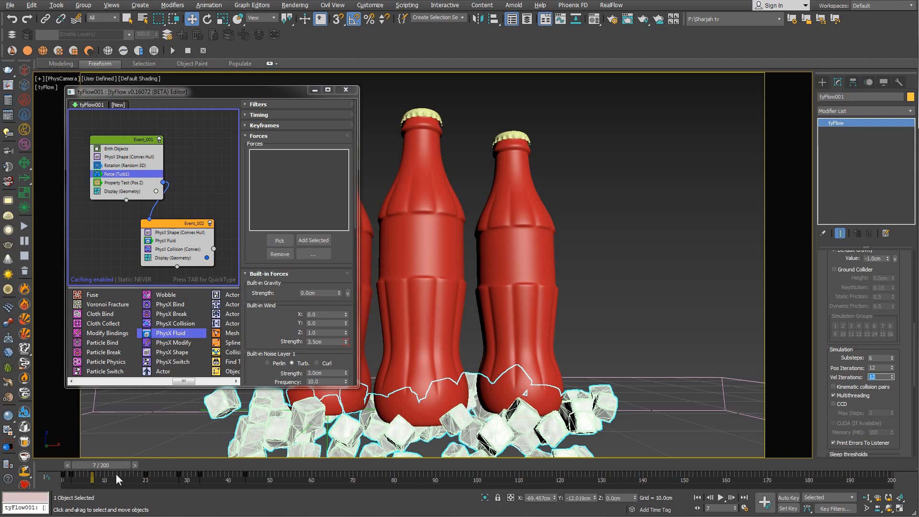
left_click_drag(109, 465, 158, 457)
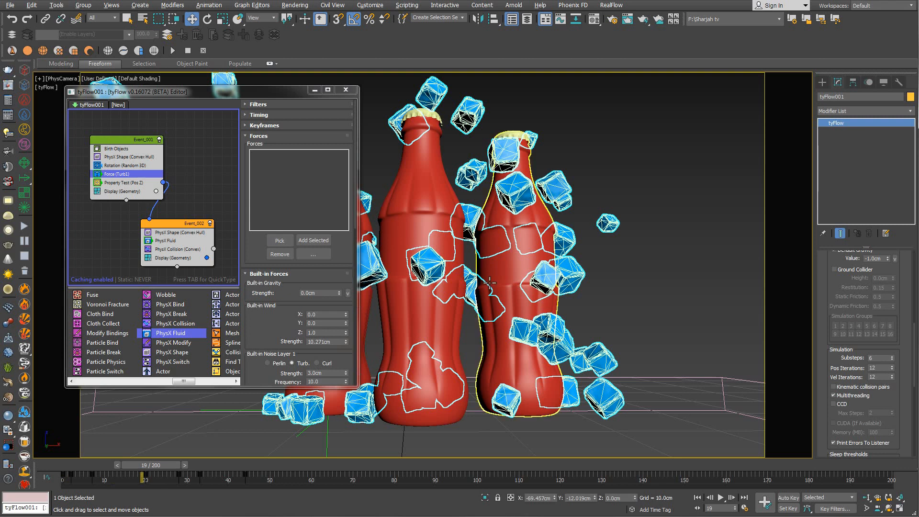
mouse_move(161, 465)
left_mouse_down()
mouse_move(97, 458)
mouse_move(152, 452)
left_mouse_up()
scroll(851, 366, "up", 5)
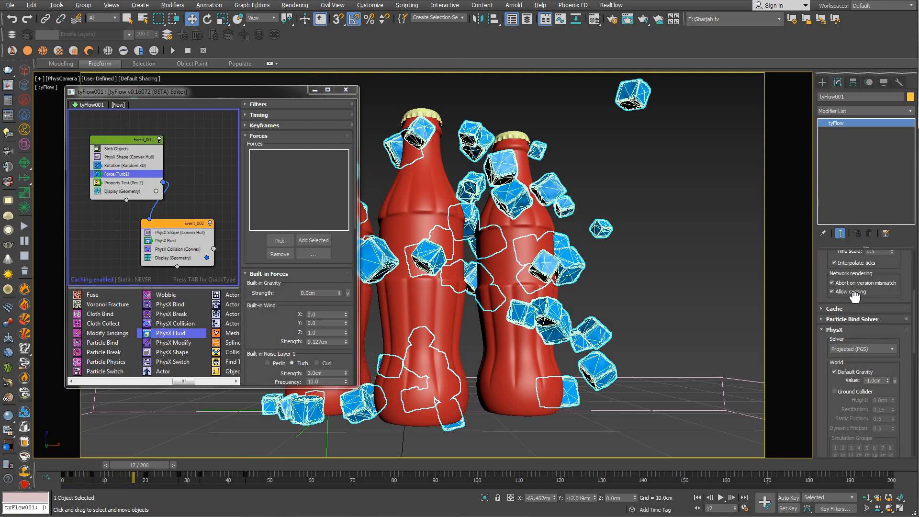
scroll(856, 296, "up", 5)
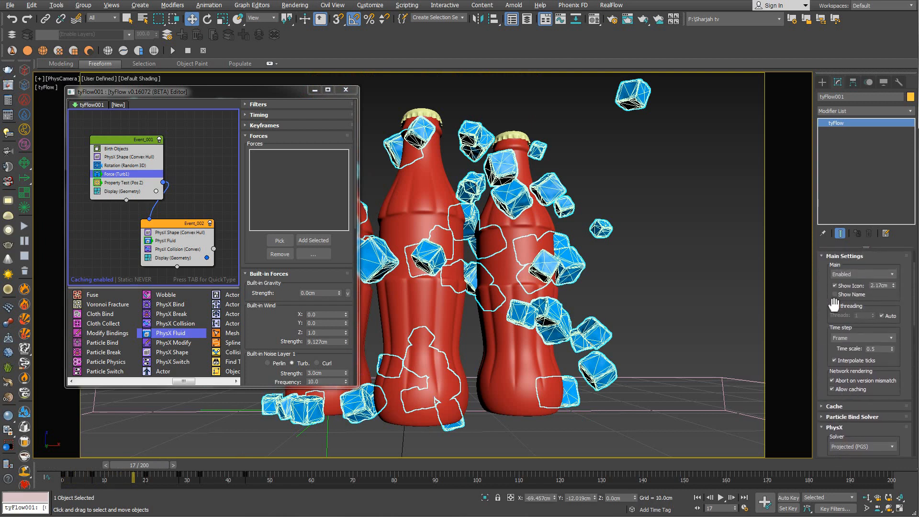
scroll(831, 299, "up", 1)
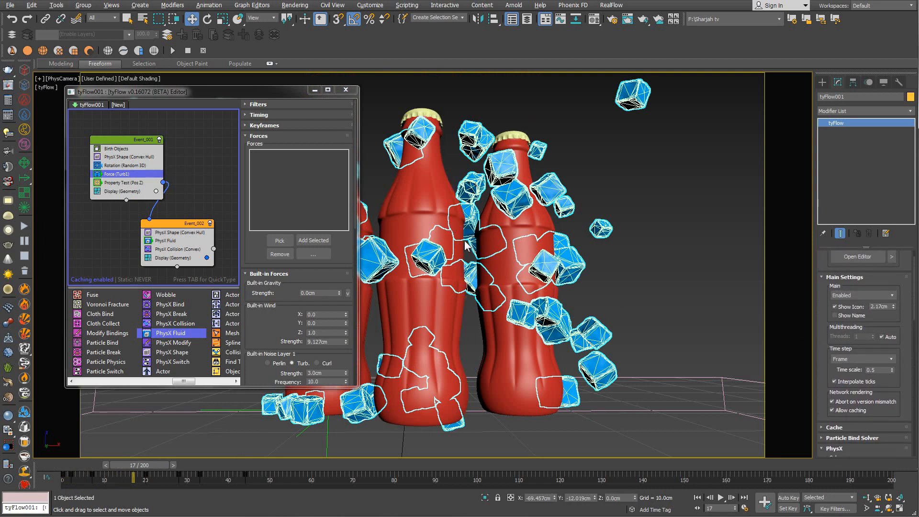
middle_click_drag(189, 207, 160, 169)
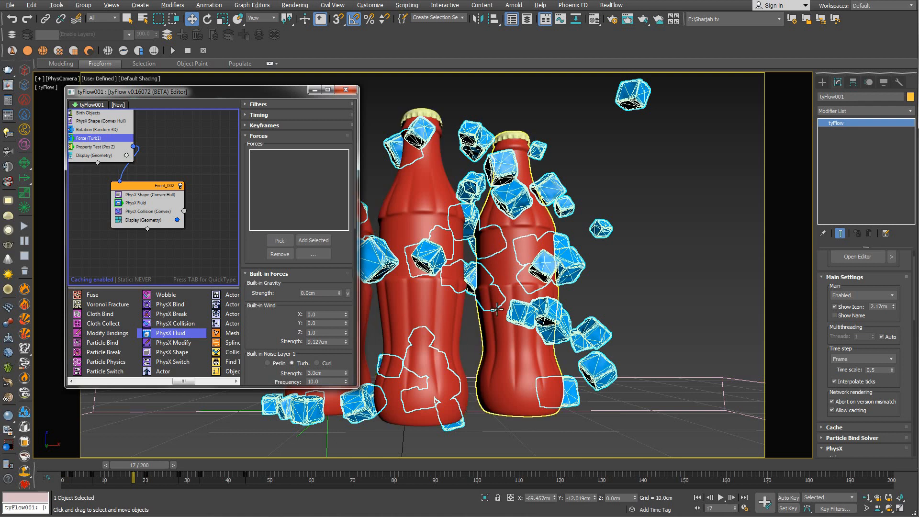
right_click(579, 296)
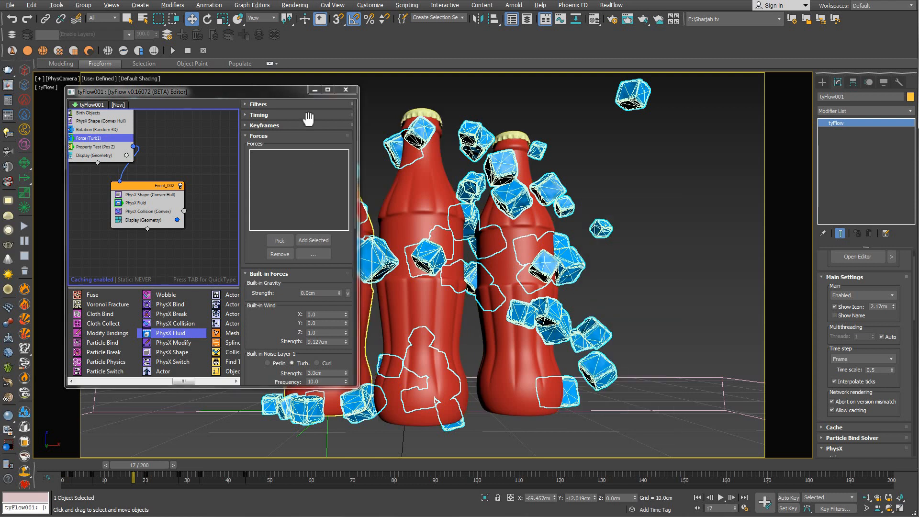
mouse_move(288, 91)
left_mouse_down()
mouse_move(82, 94)
mouse_move(257, 101)
mouse_move(310, 85)
mouse_move(283, 99)
left_mouse_up()
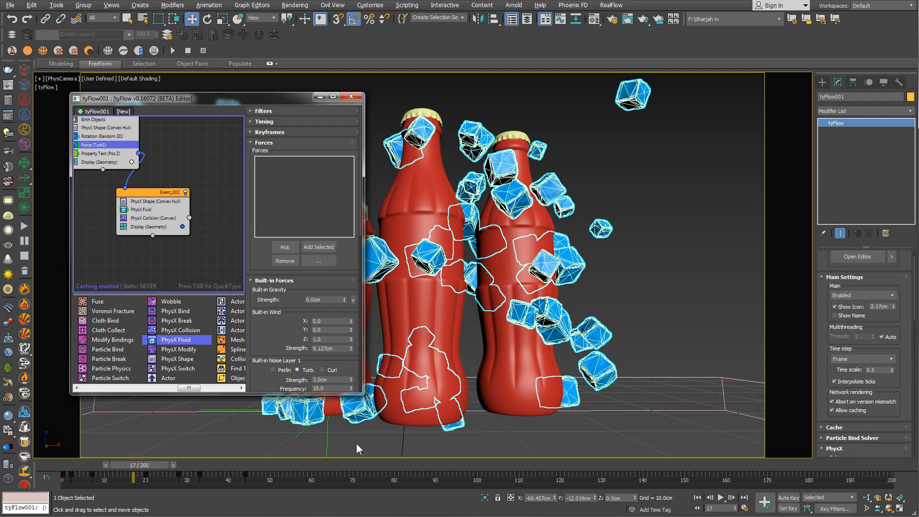
- Add a Spawn operator to Event_002 below PhysX Collision and go back one frame to frame 16
left_click(318, 260)
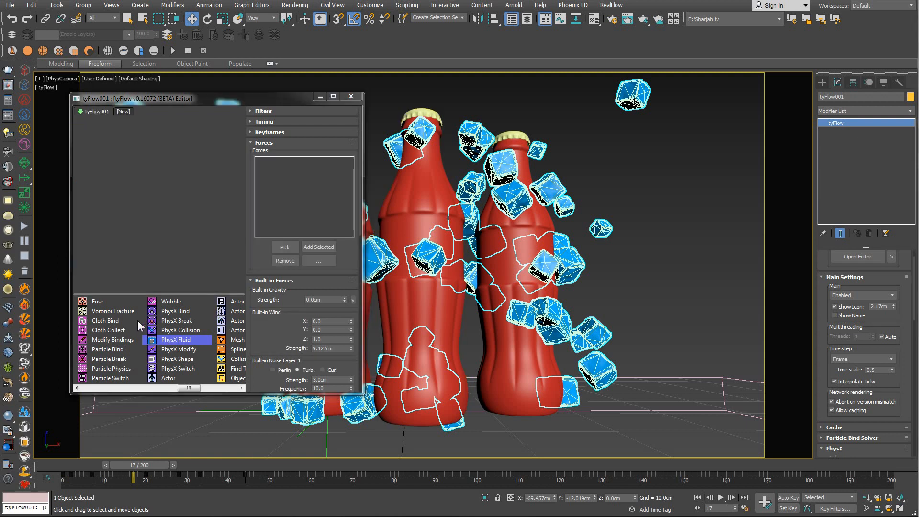
left_click_drag(193, 387, 111, 389)
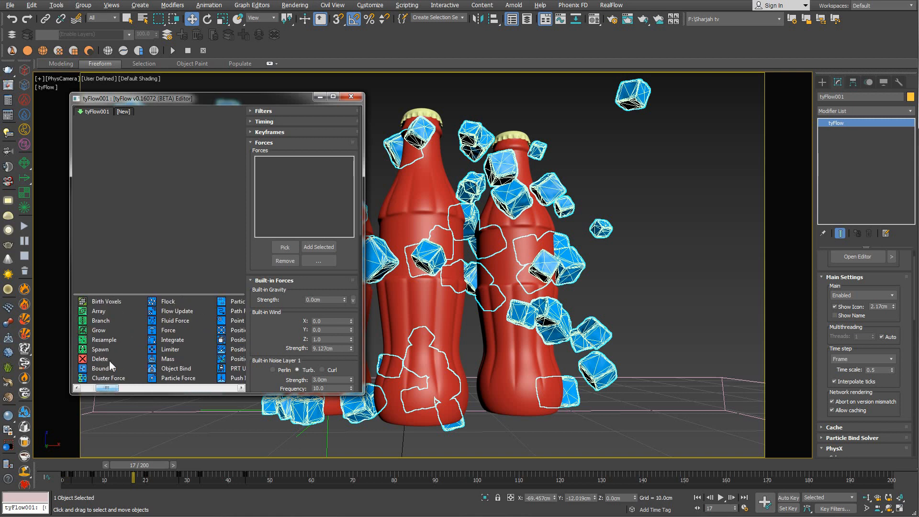
left_click_drag(109, 354, 151, 234)
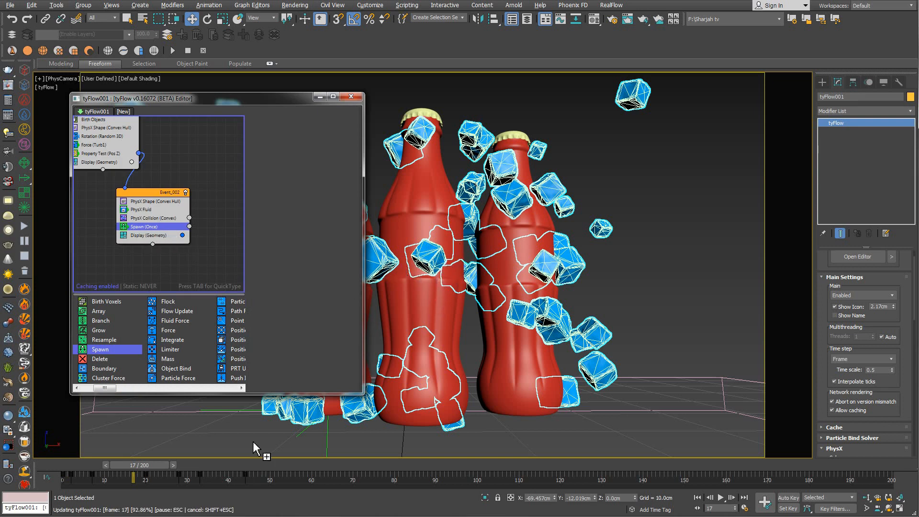
left_click(106, 465)
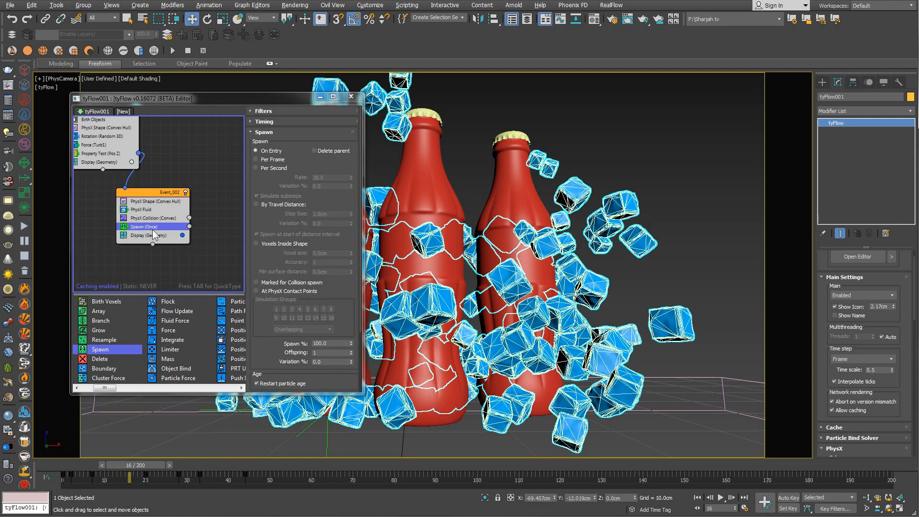
- Disable the PhysX Fluid operator in Event_002 and scrub back toward frame 5 to check the spawned cubes
left_click(123, 210)
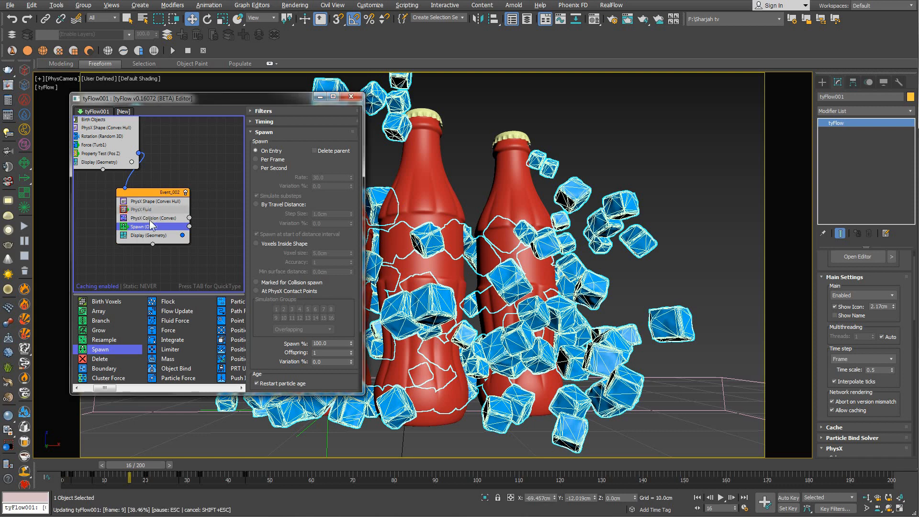
mouse_move(137, 467)
left_mouse_down()
mouse_move(108, 470)
mouse_move(152, 467)
mouse_move(96, 468)
mouse_move(156, 466)
mouse_move(104, 467)
mouse_move(134, 462)
left_mouse_up()
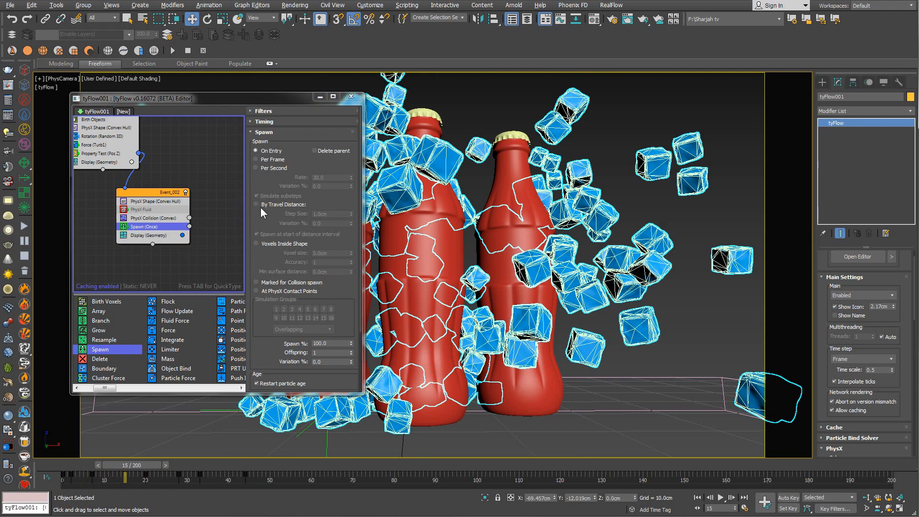
left_click_drag(142, 467, 103, 467)
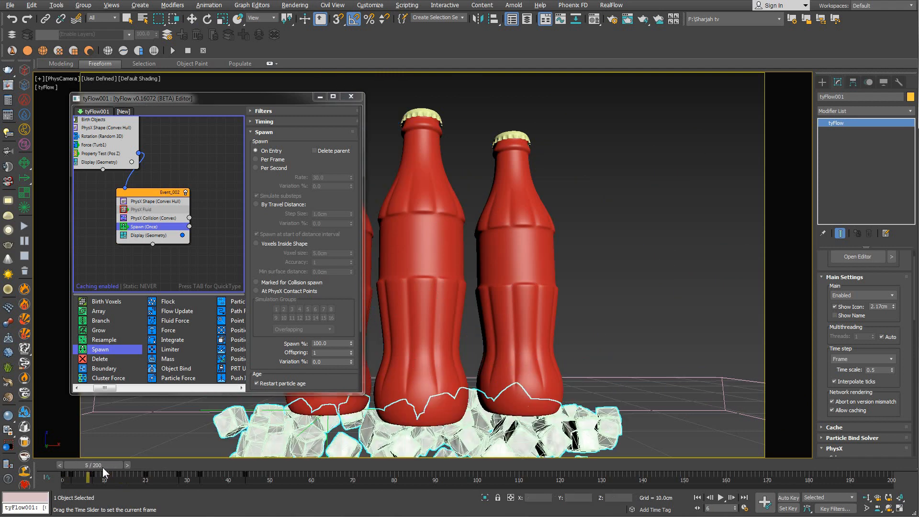
- Switch the Spawn operator to By Travel Distance, scrub forward to frame 12 to check the spawned cubes, and cancel the update
left_click(256, 205)
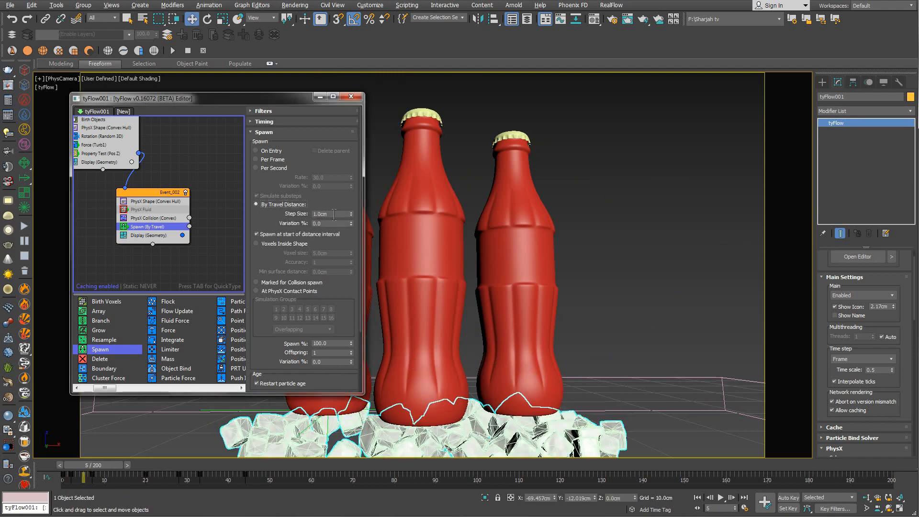
left_click_drag(94, 465, 117, 464)
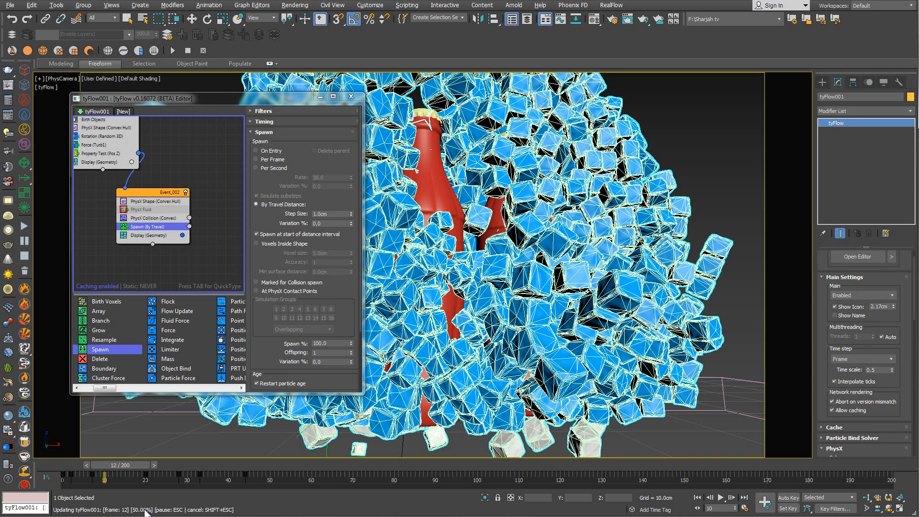
key("shift+Escape")
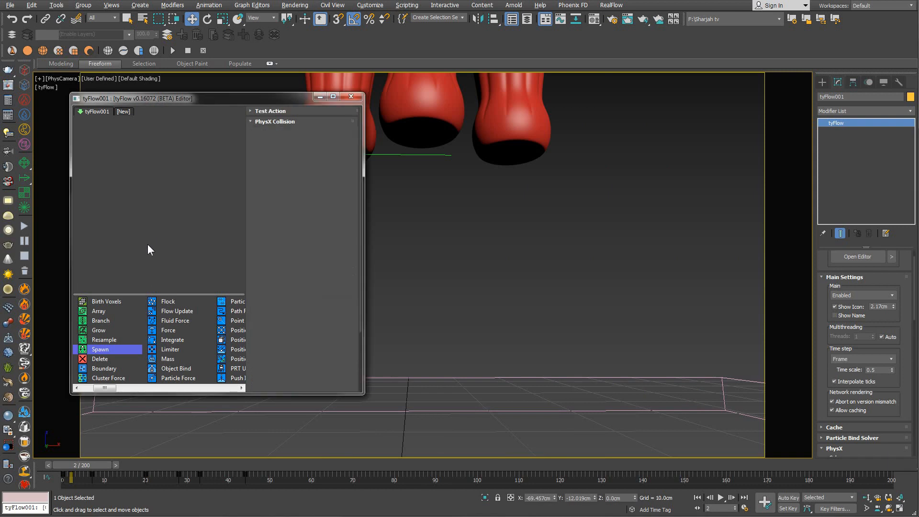
- Create a new event with a Shape operator beside Event_002 in the tyFlow editor
middle_click_drag(180, 251, 154, 252)
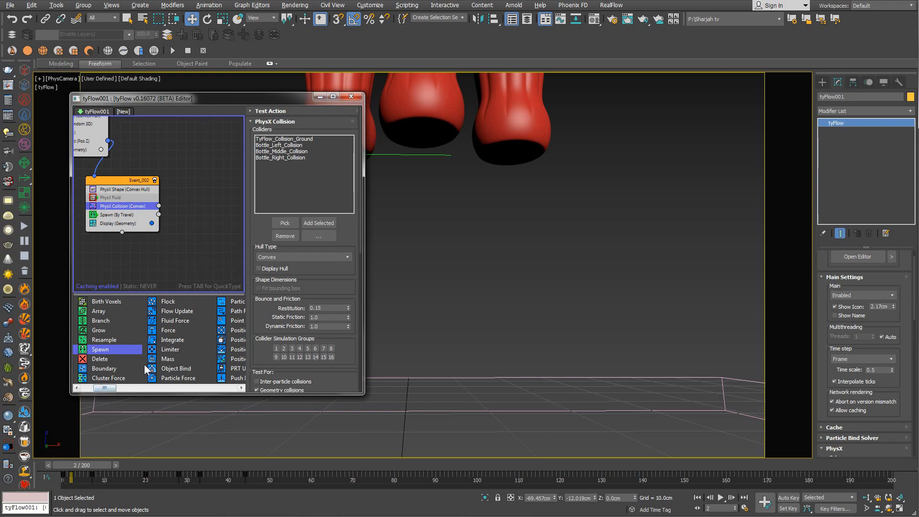
left_click_drag(103, 388, 165, 387)
mouse_move(102, 369)
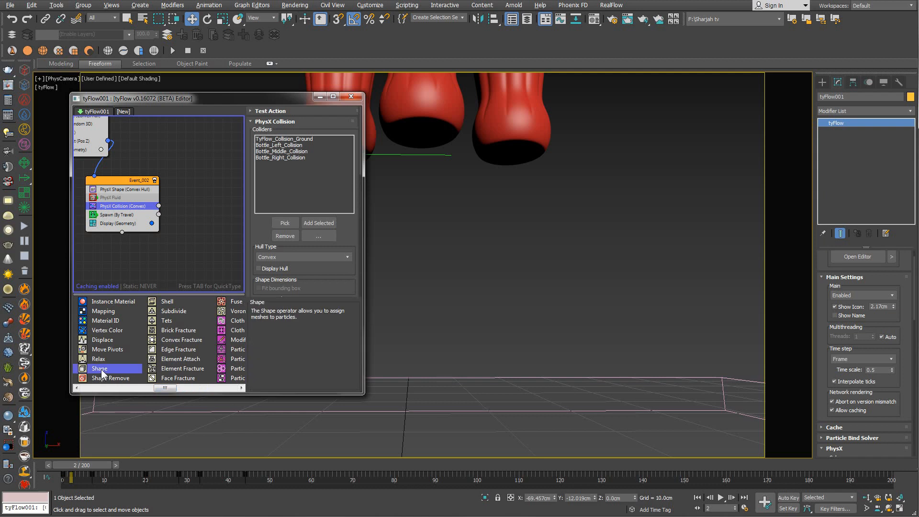
left_click_drag(101, 372, 170, 242)
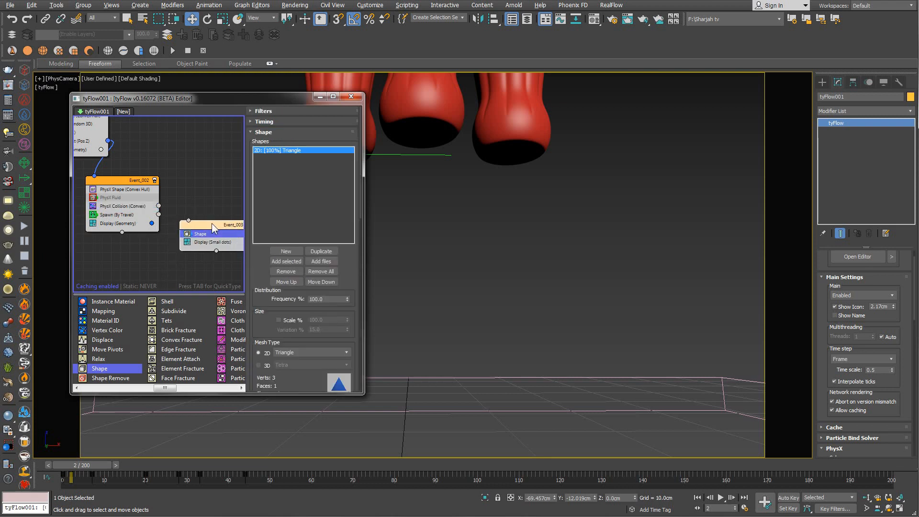
- Set the new Shape operator's mesh type to the 3D preset Chunks (Round)
scroll(278, 308, "down", 5)
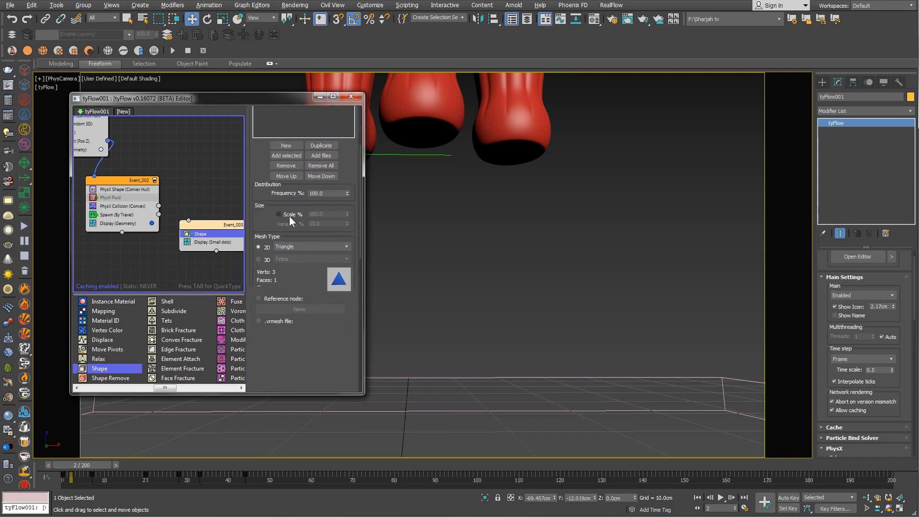
left_click(259, 259)
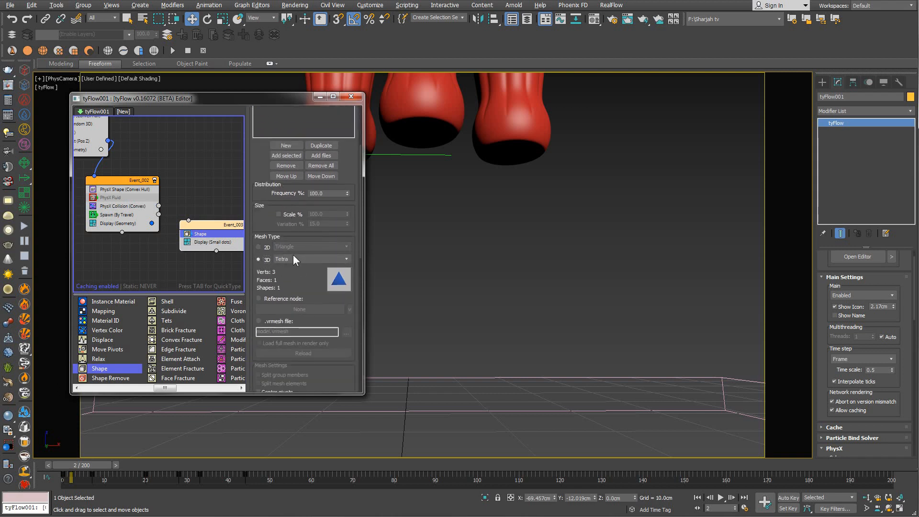
left_click(293, 258)
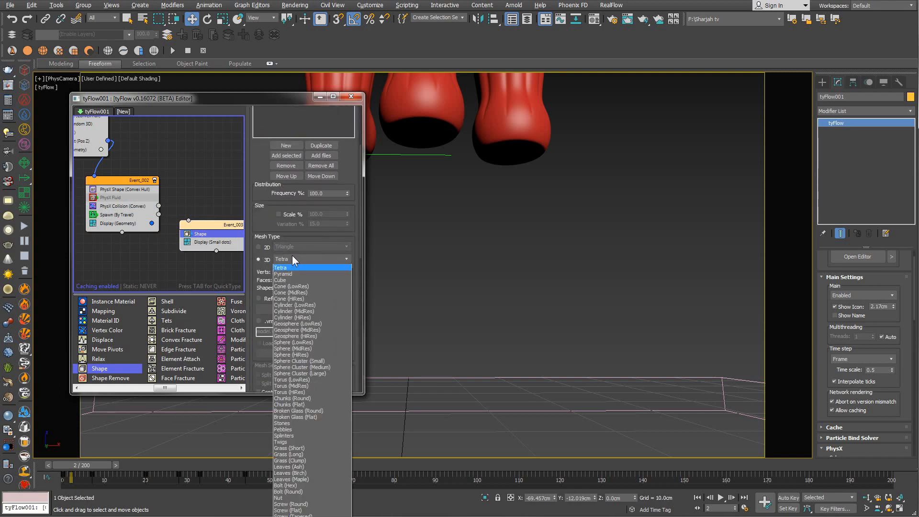
left_click(307, 400)
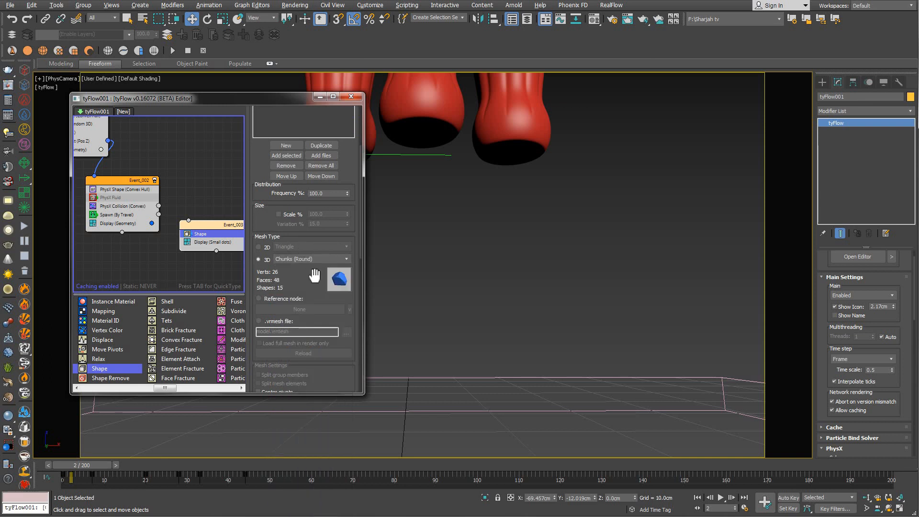
left_click_drag(323, 282, 314, 332)
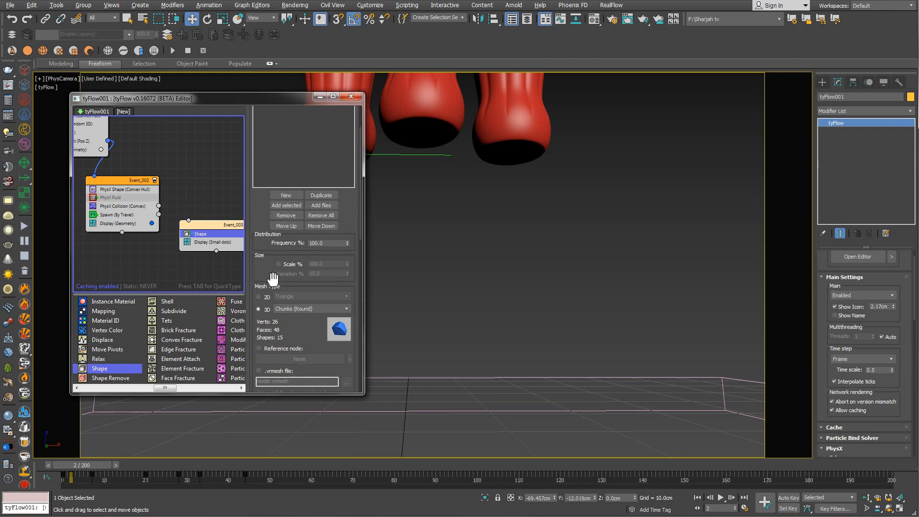
left_click_drag(271, 277, 273, 318)
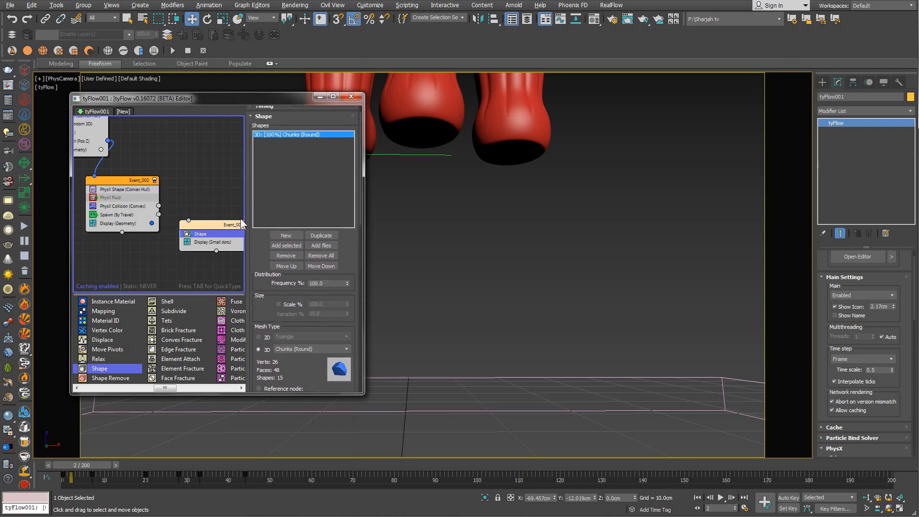
- Connect the Spawn operator's output in Event_002 to Event_003 and dismiss the display color selector without changes
left_click_drag(168, 215, 160, 213)
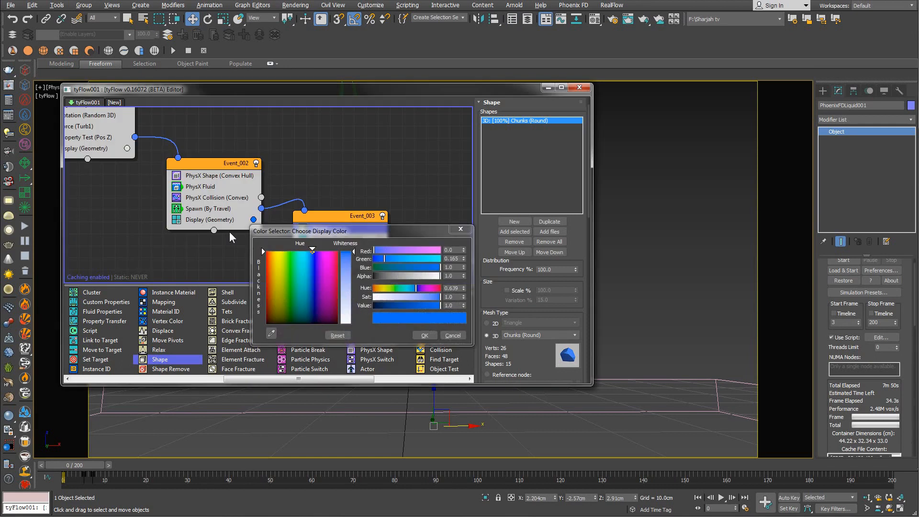
left_click(458, 337)
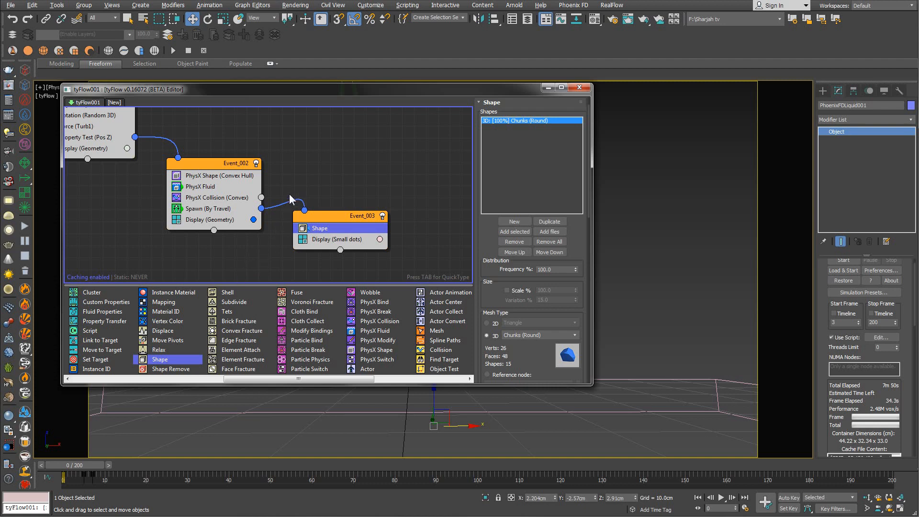
middle_click_drag(300, 185, 275, 191)
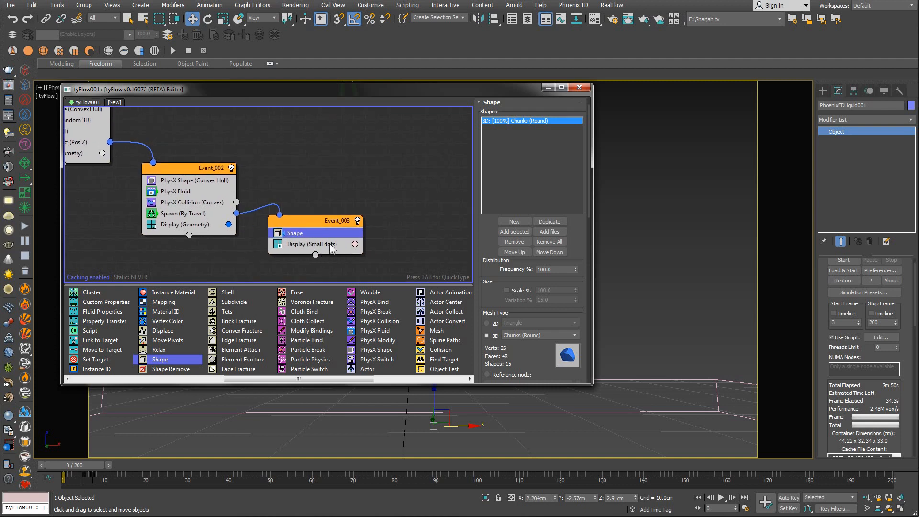
- Review the Spawn operator's settings, narrow the editor window to reveal the bottles, and scrub to frame 13 to check the spawned particles
left_click(191, 213)
left_click_drag(498, 249, 529, 185)
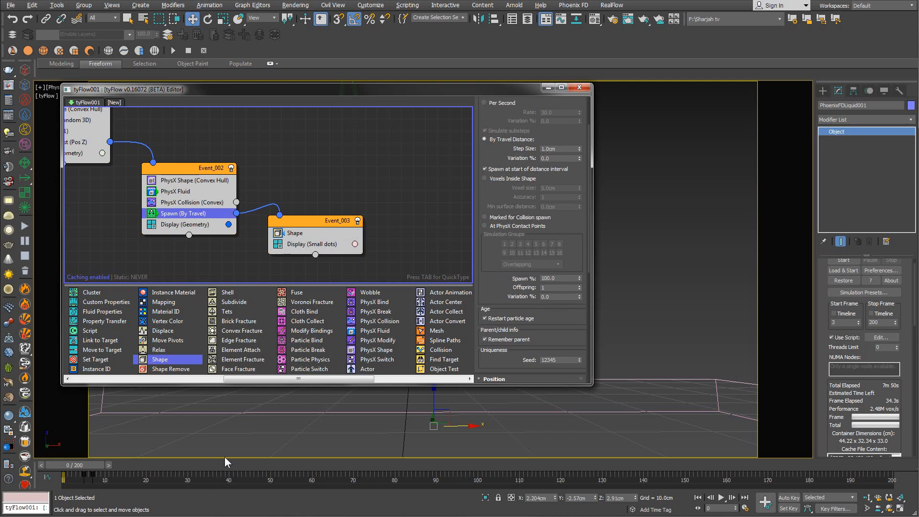
left_click_drag(85, 465, 125, 465)
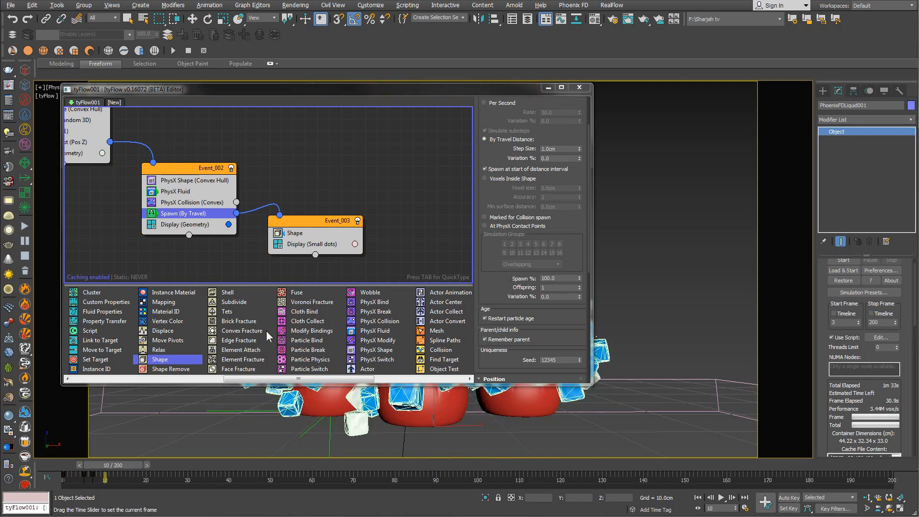
key("w")
left_click_drag(591, 123, 254, 123)
left_click_drag(182, 94, 146, 93)
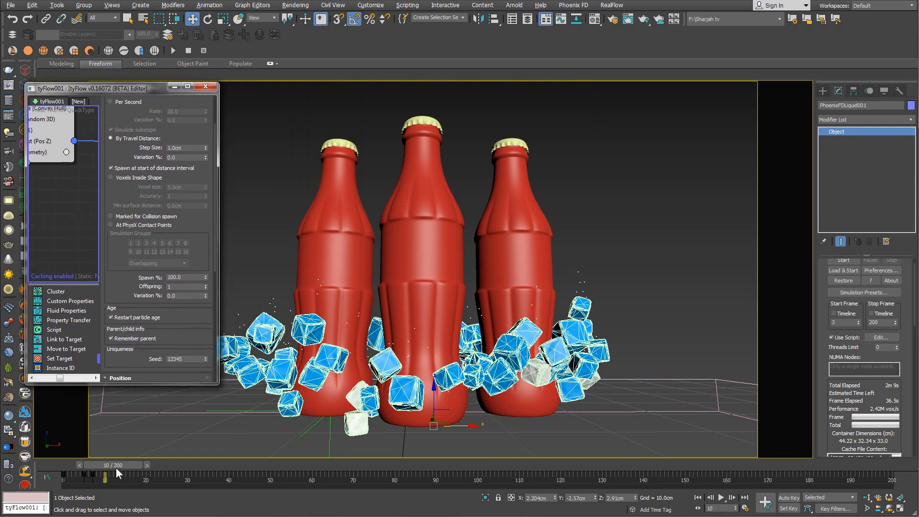
left_click_drag(116, 466, 130, 463)
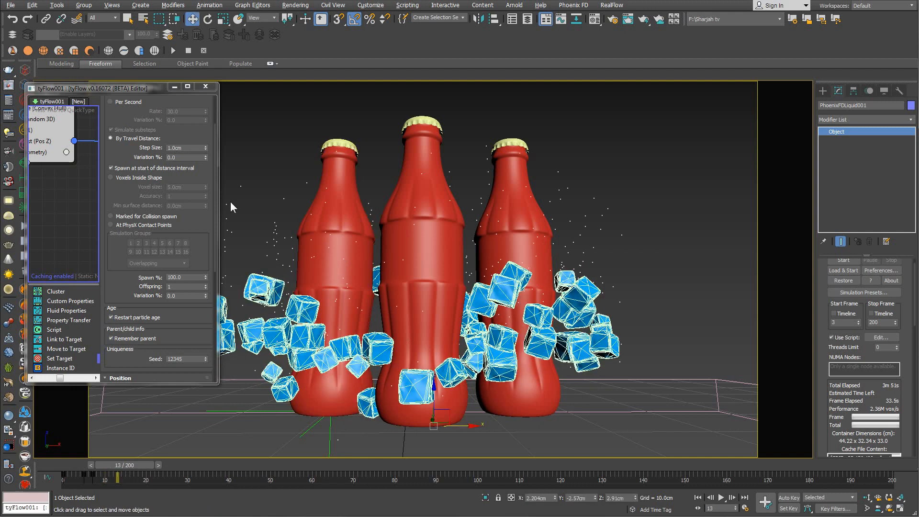
- Set the Display operator in Event_003 to Geometry and scrub back to frame 12
scroll(190, 243, "down", 3)
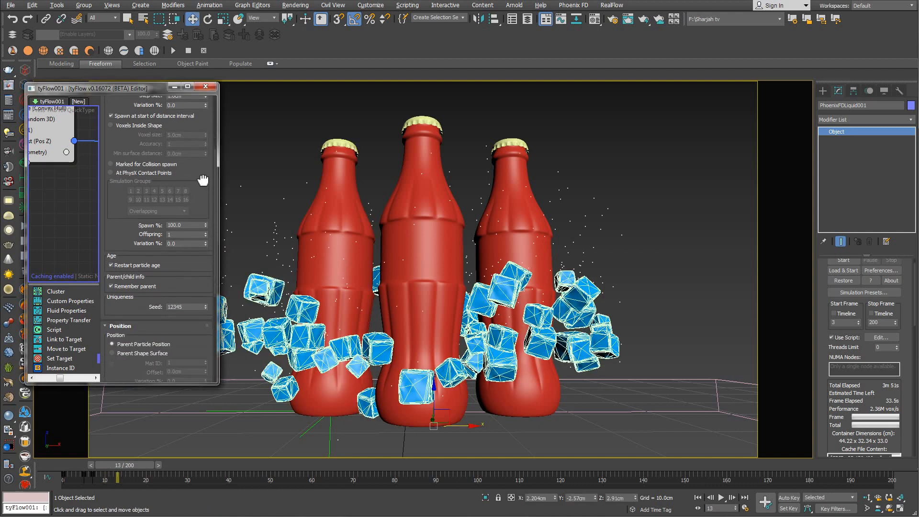
left_click(172, 232)
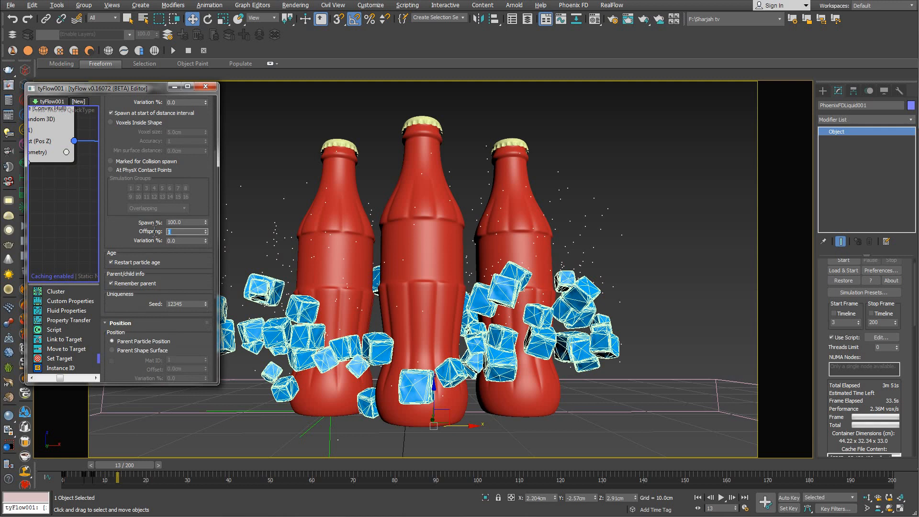
left_click(47, 156)
middle_click_drag(70, 200, 29, 168)
middle_click_drag(61, 239, 40, 239)
left_click(79, 216)
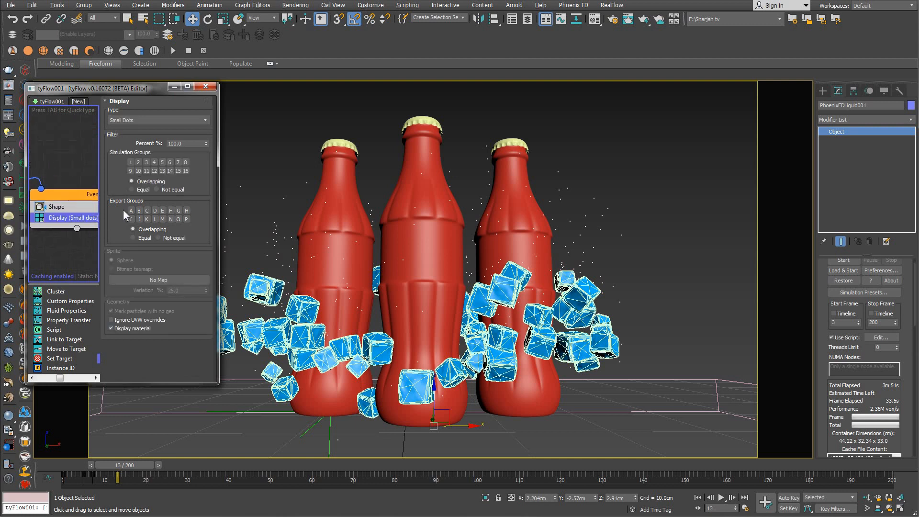
left_click(162, 120)
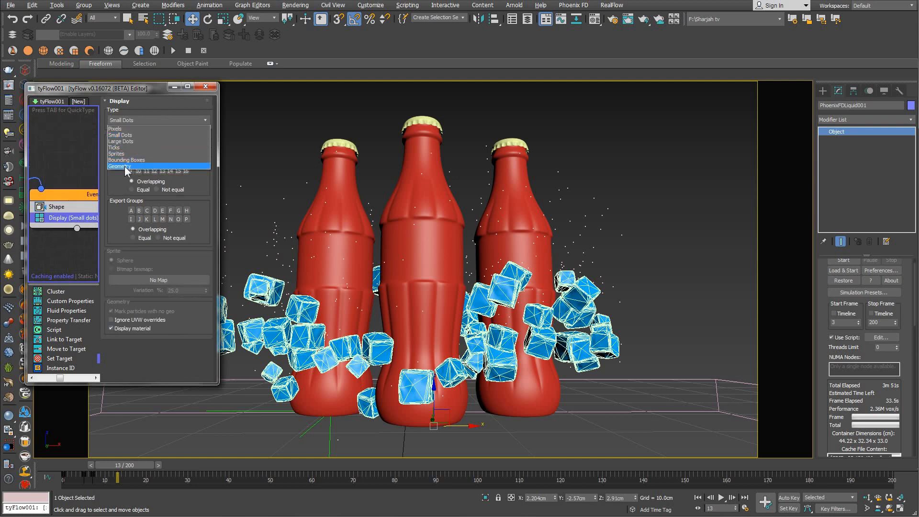
left_click(127, 167)
mouse_move(124, 465)
left_mouse_down()
mouse_move(105, 465)
mouse_move(122, 464)
left_mouse_up()
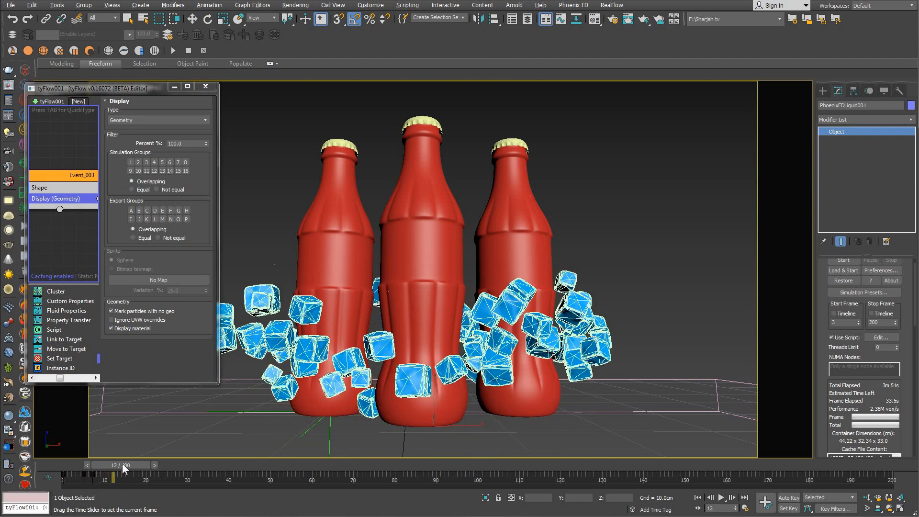
key("w")
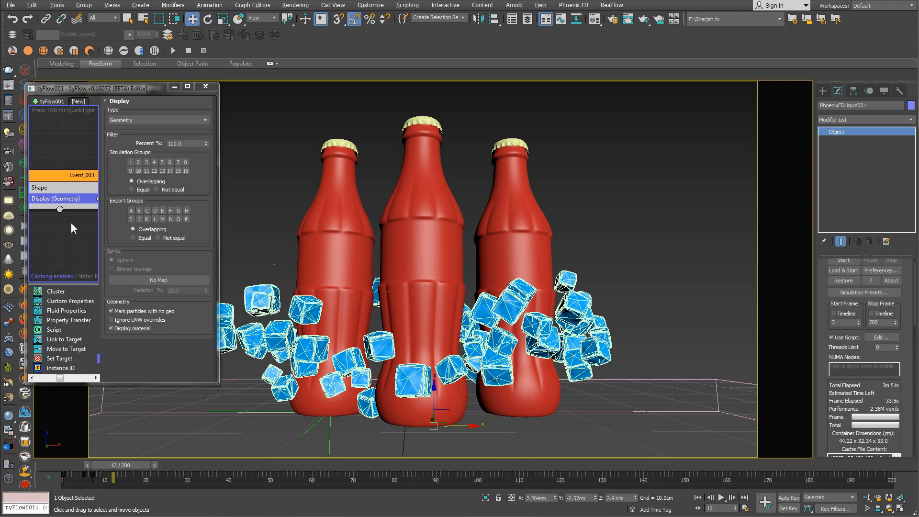
- Widen the tyFlow editor, add a Scale operator below Shape in Event_003, and set its mode to Absolute
middle_click_drag(71, 223, 94, 223)
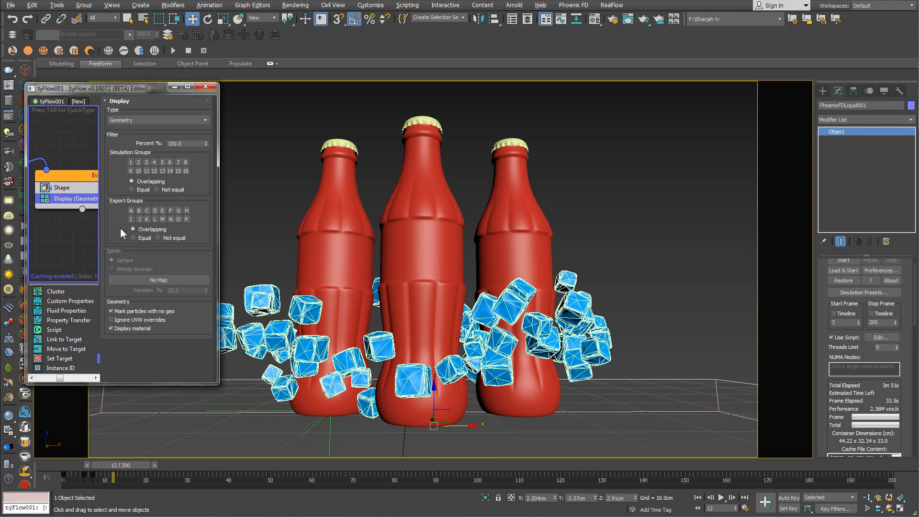
left_click_drag(218, 218, 296, 218)
scroll(95, 330, "up", 3)
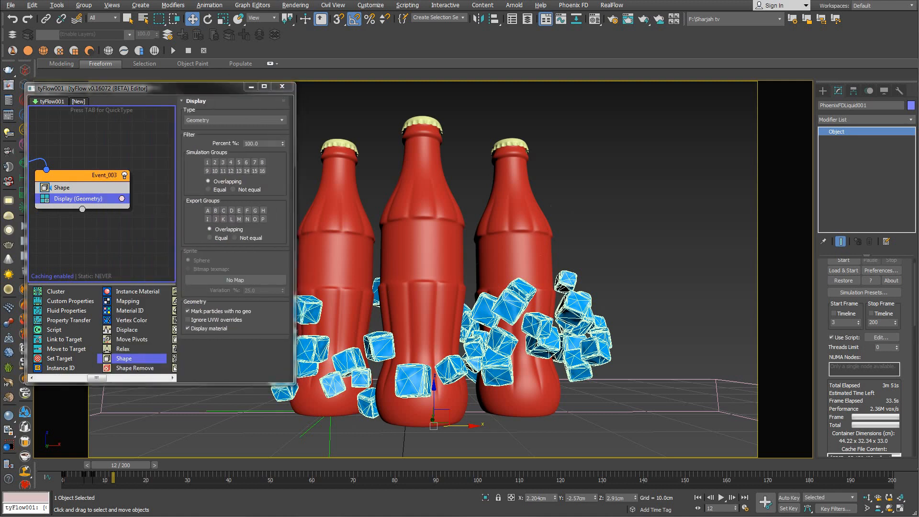
left_click_drag(123, 311, 81, 198)
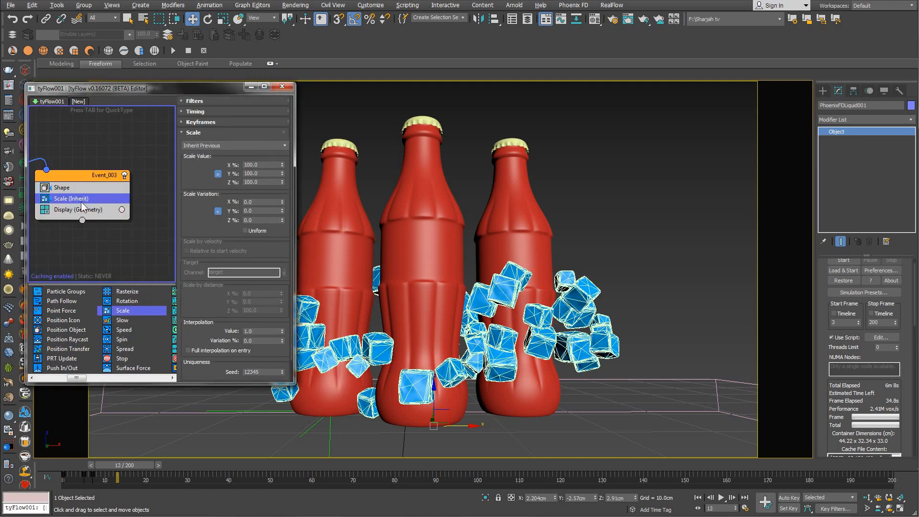
left_click(226, 145)
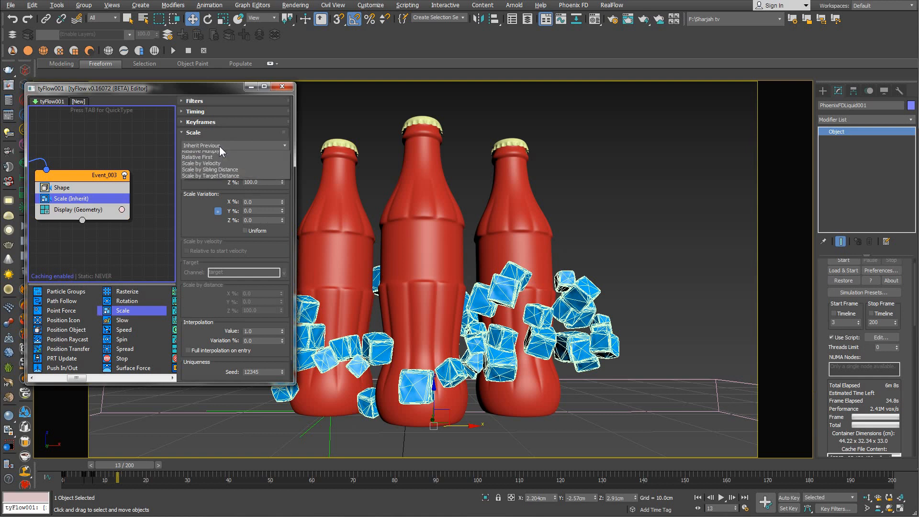
left_click(225, 151)
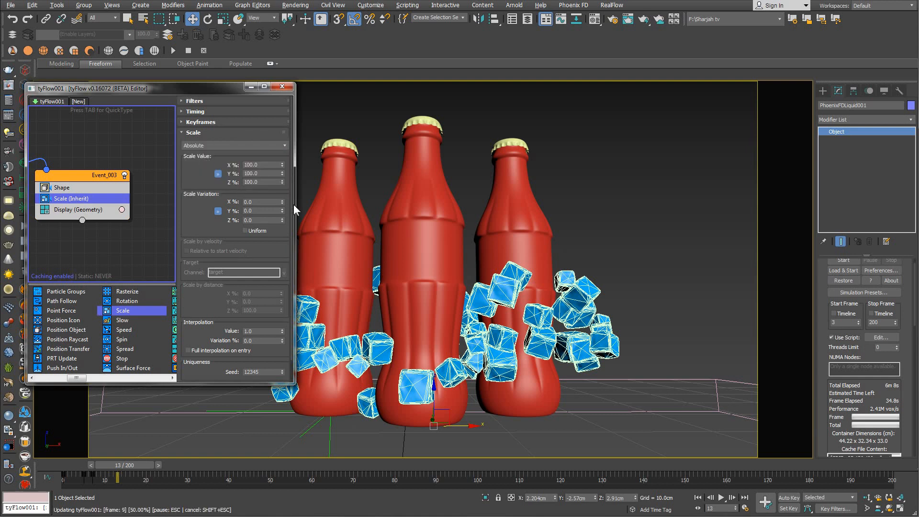
- Set the Scale operator's scale value to 40% and its scale variation to 70% on all axes
double_click(264, 165)
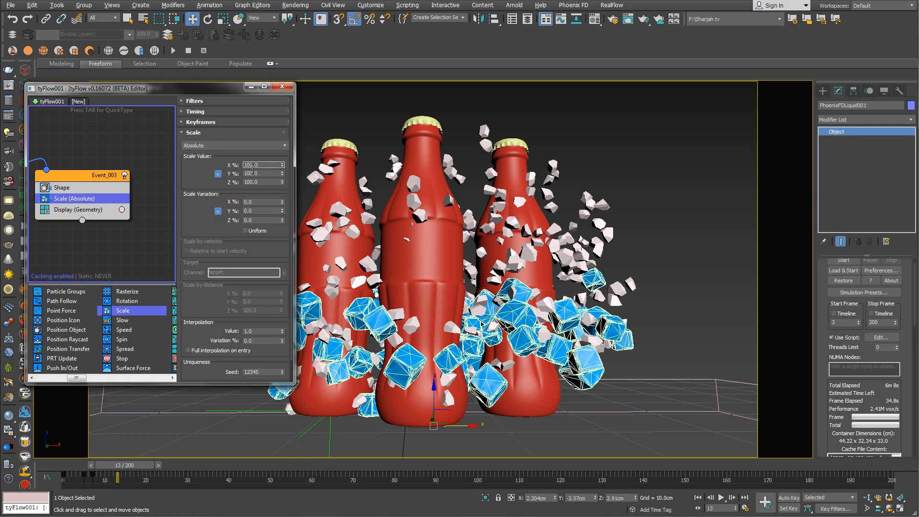
type("40")
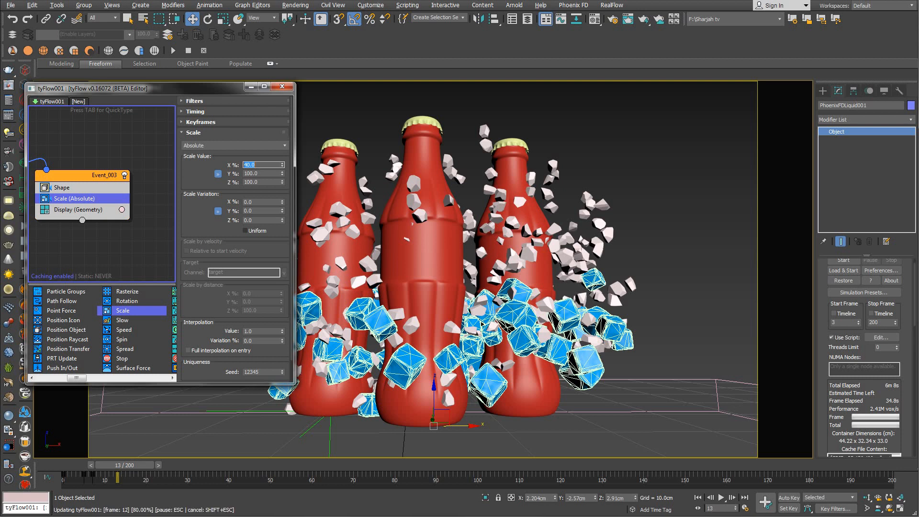
left_click(171, 412)
double_click(249, 202)
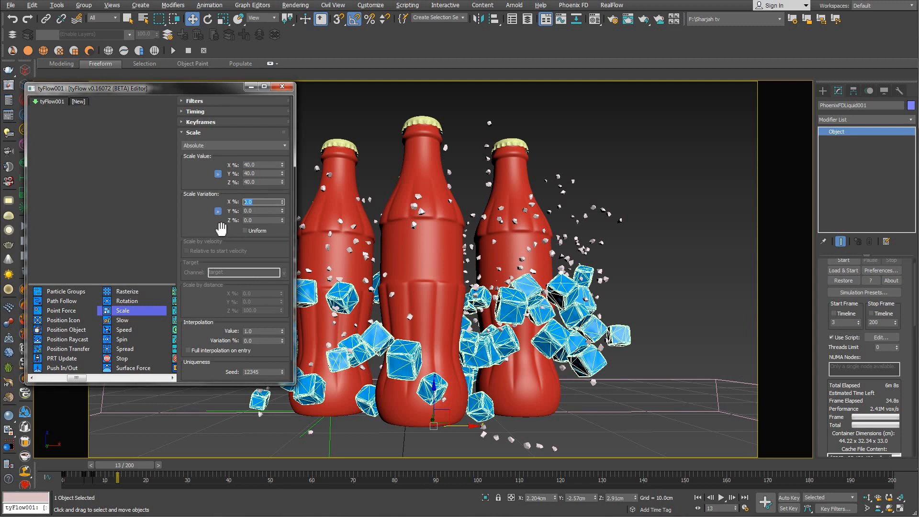
type("70")
key("Return")
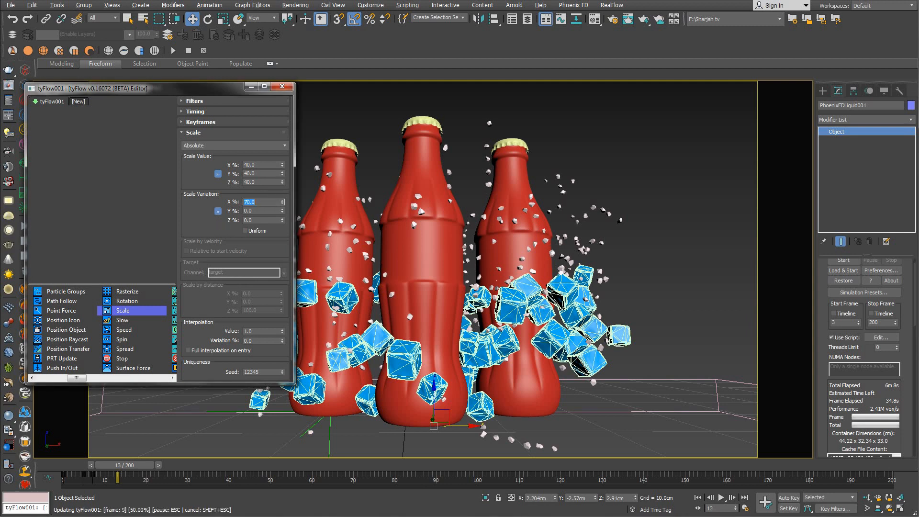
middle_click_drag(116, 243, 154, 251)
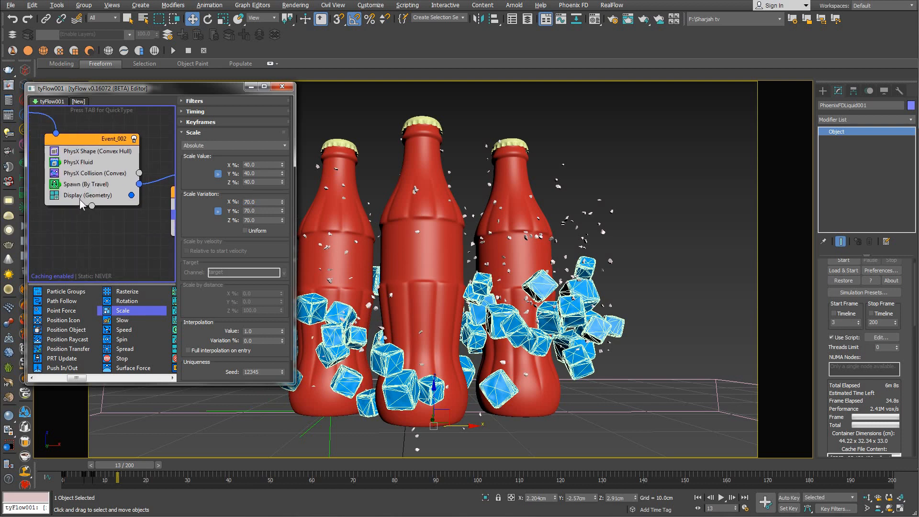
- Set the offspring count of the Spawn operator in Event_002 to 2
left_click(82, 186)
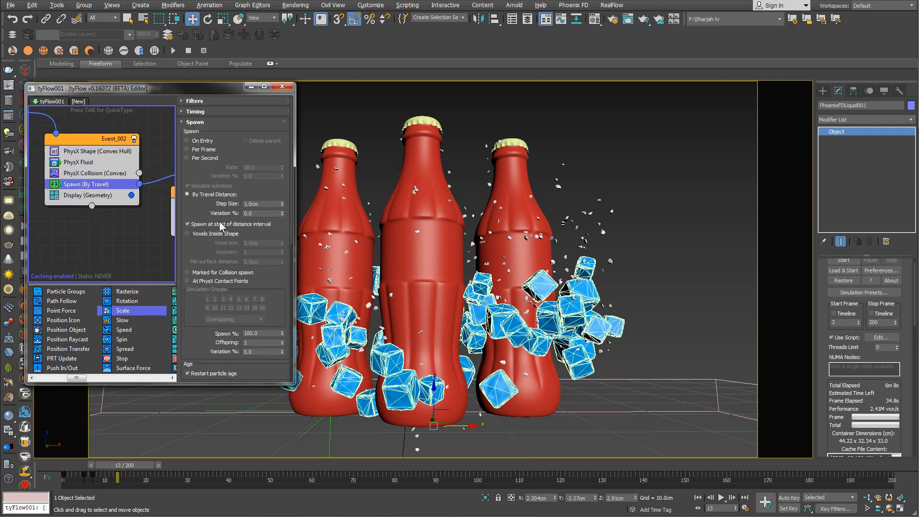
left_click_drag(201, 259, 208, 191)
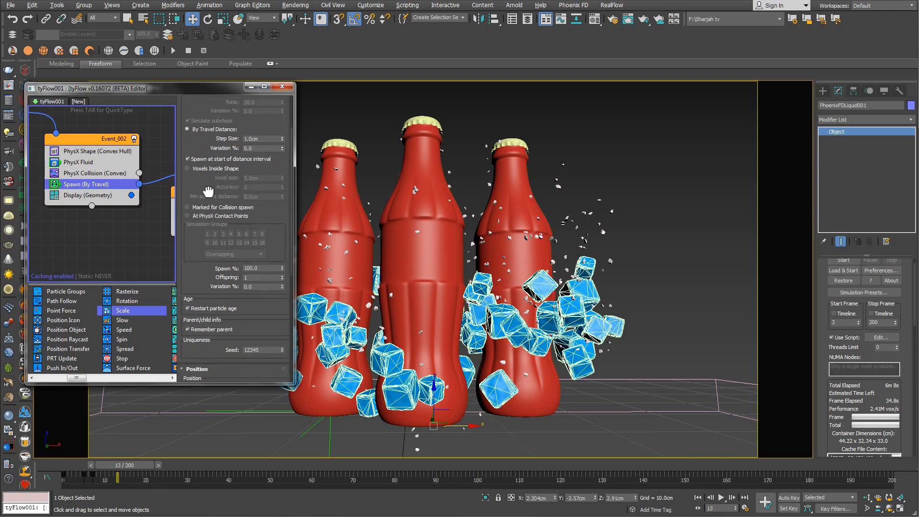
double_click(252, 277)
type("2")
key("Return")
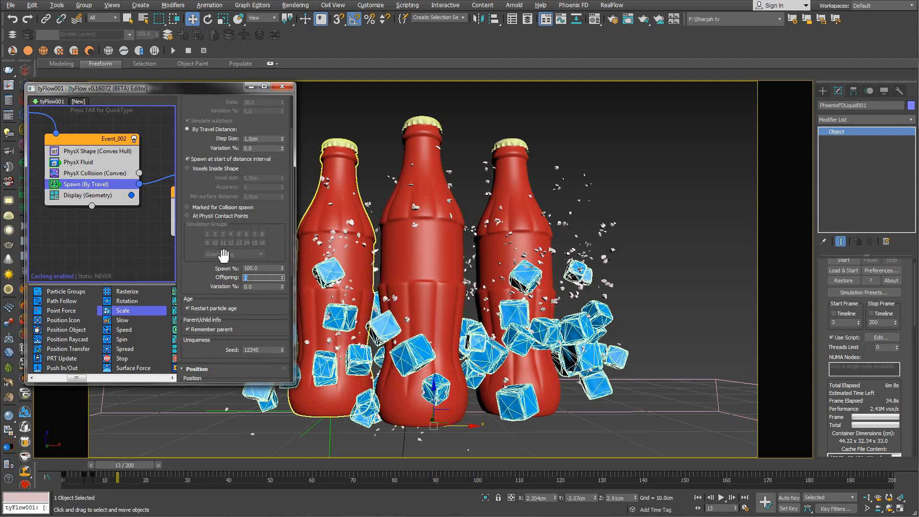
- Set the Spawn operator's inherited velocity divergence to 25 and its inherited scale variation to 75%
scroll(215, 259, "down", 3)
scroll(218, 253, "down", 3)
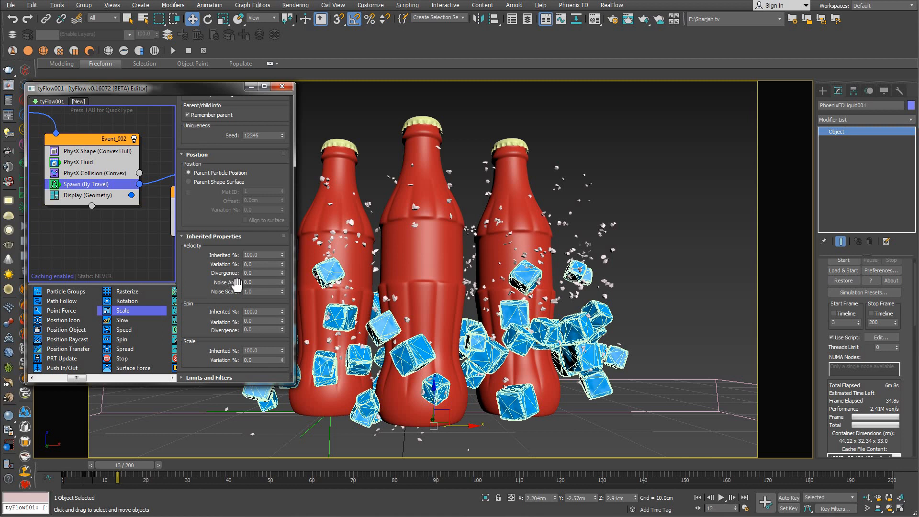
left_click(261, 272)
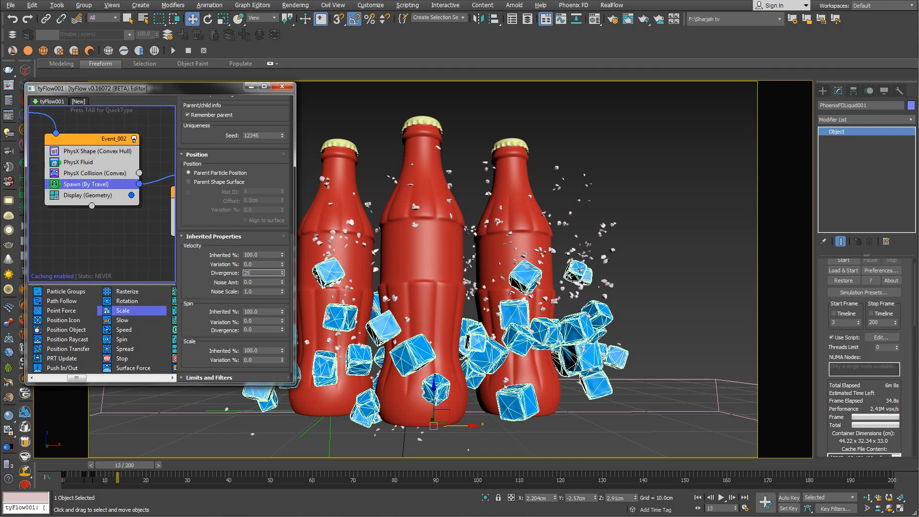
type("25")
key("Return")
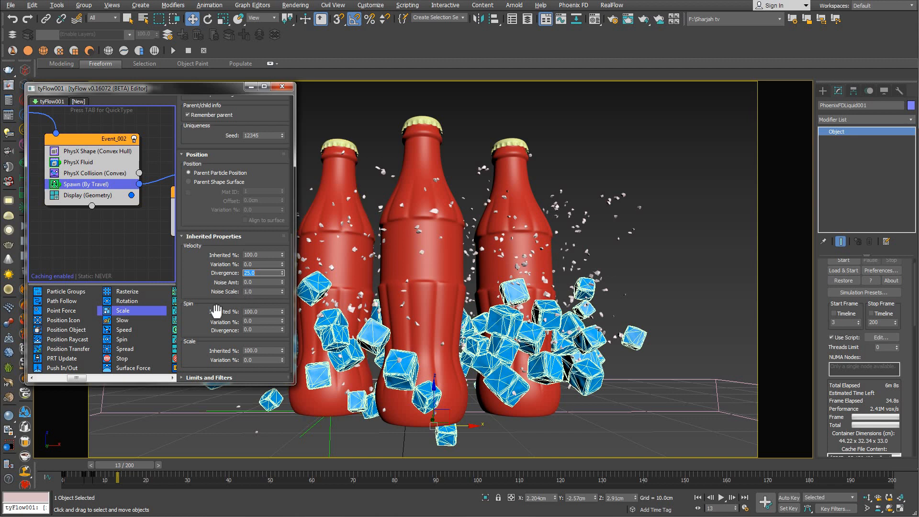
left_click(205, 319)
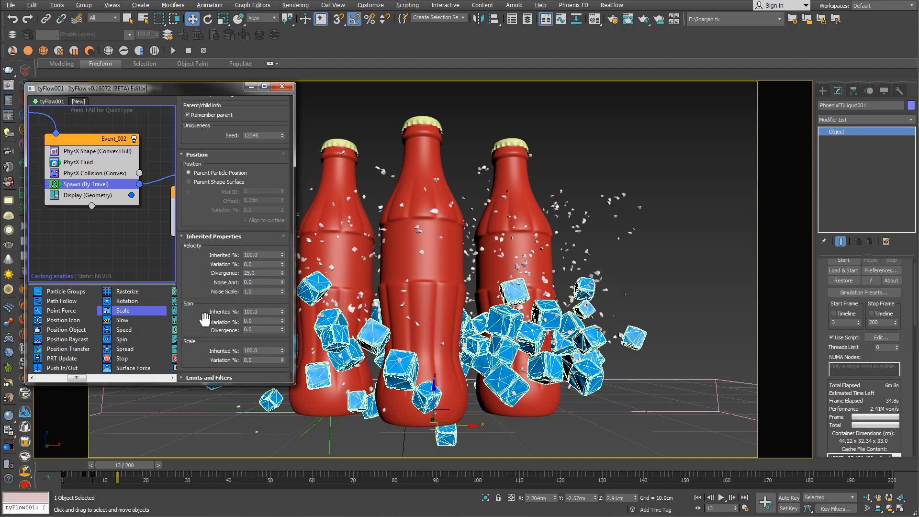
left_click(264, 362)
key("Return")
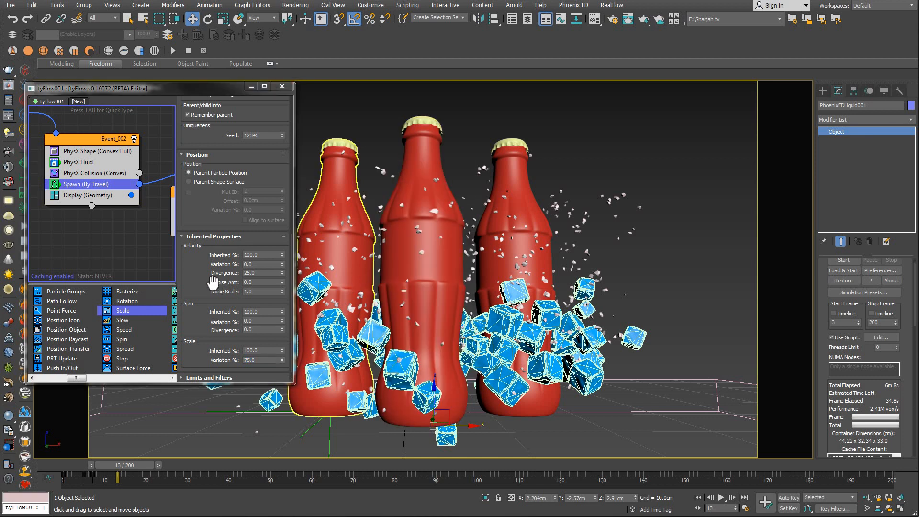
- Show the Scale settings of Event_003, scrub to frame 26 to check the ice chunks, and return to frame 2
middle_click_drag(141, 222, 70, 237)
middle_click_drag(147, 183, 124, 161)
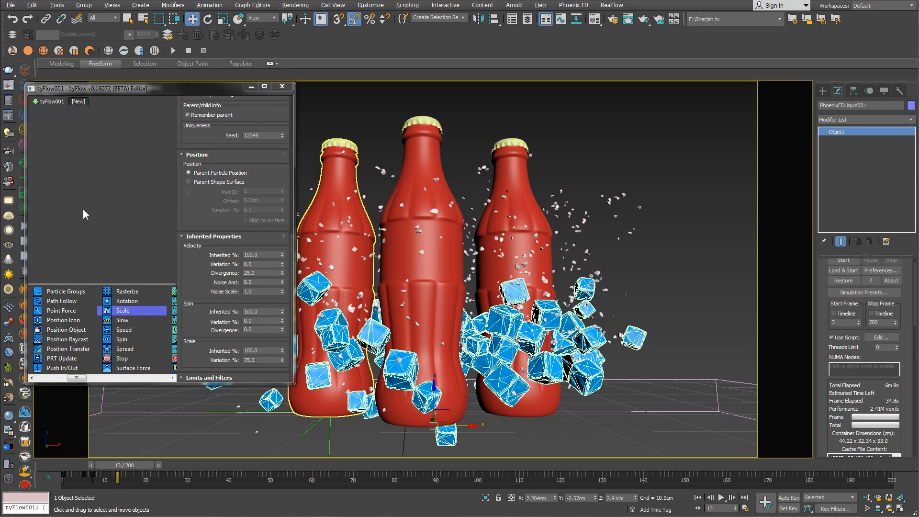
left_click(82, 208)
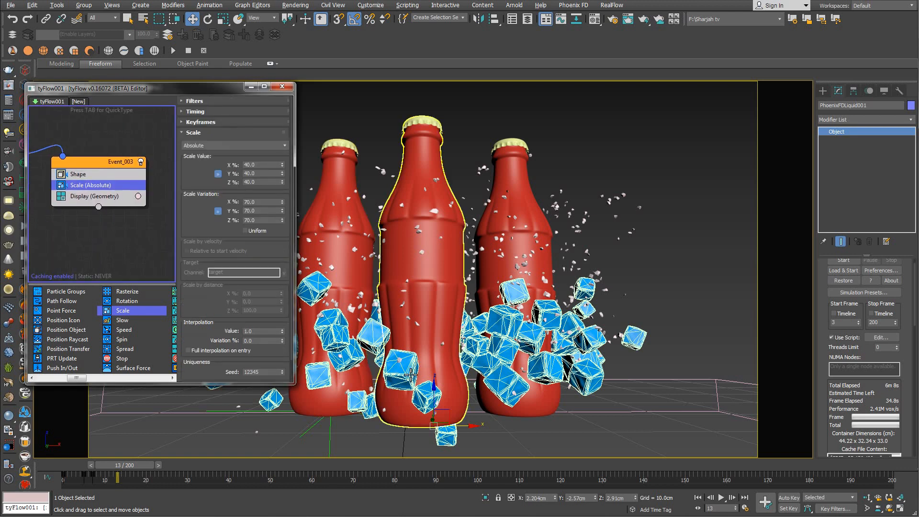
left_click_drag(136, 464, 185, 467)
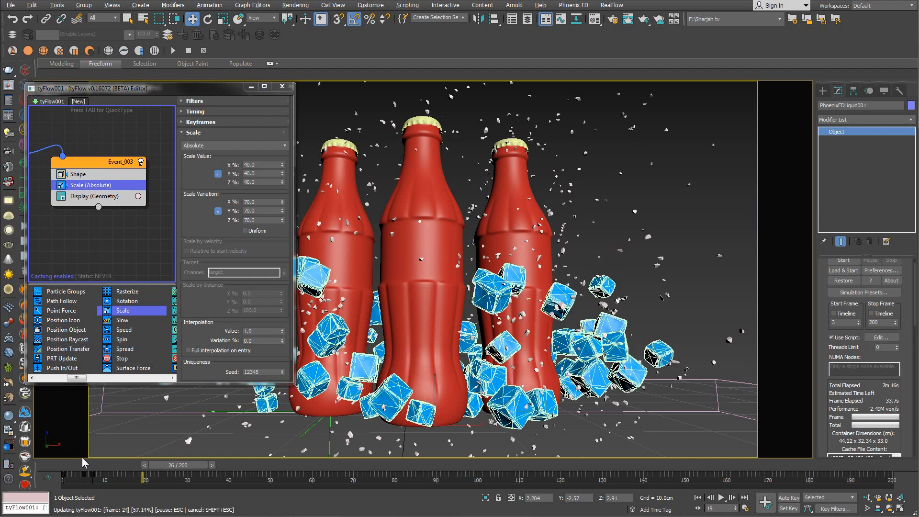
left_click_drag(178, 466, 78, 466)
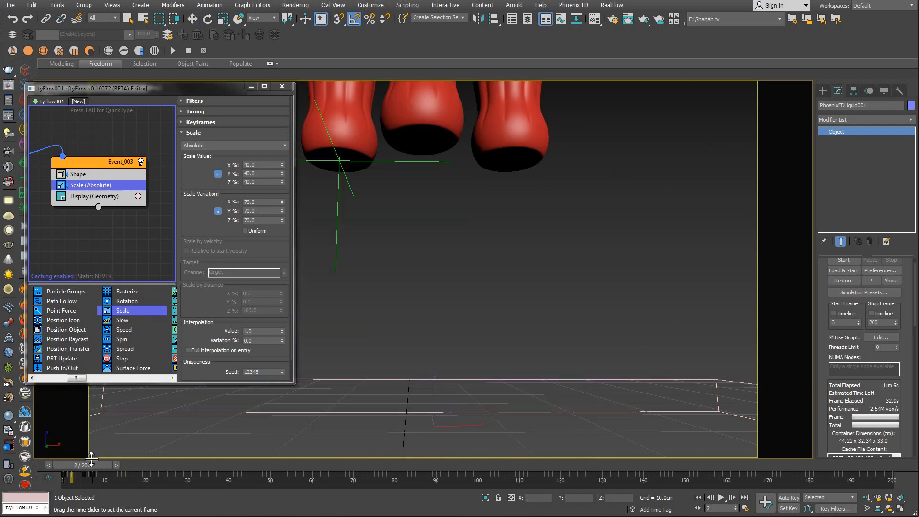
- Copy the PhysX Collision operator from Event_002 and paste it into Event_003 between Shape and Scale
key("w")
scroll(103, 232, "down", 4)
middle_click_drag(72, 231, 104, 253)
scroll(78, 232, "up", 2)
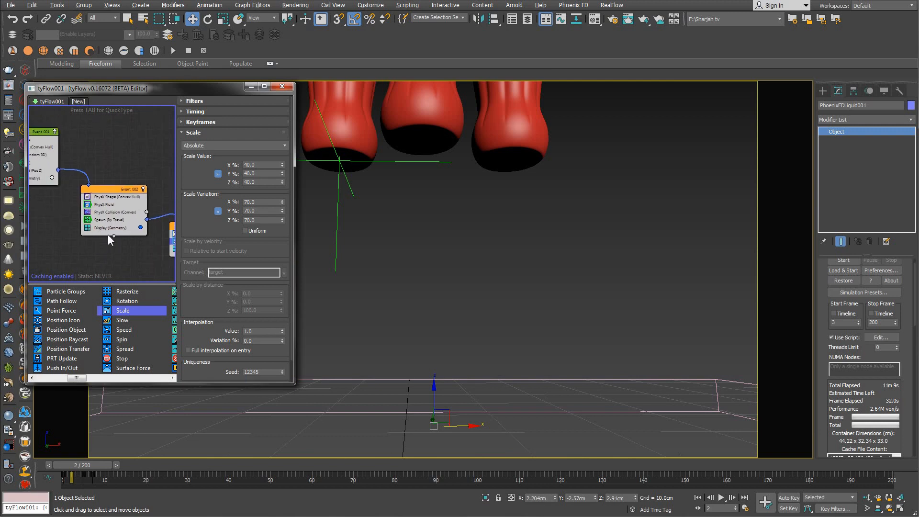
left_click(115, 212)
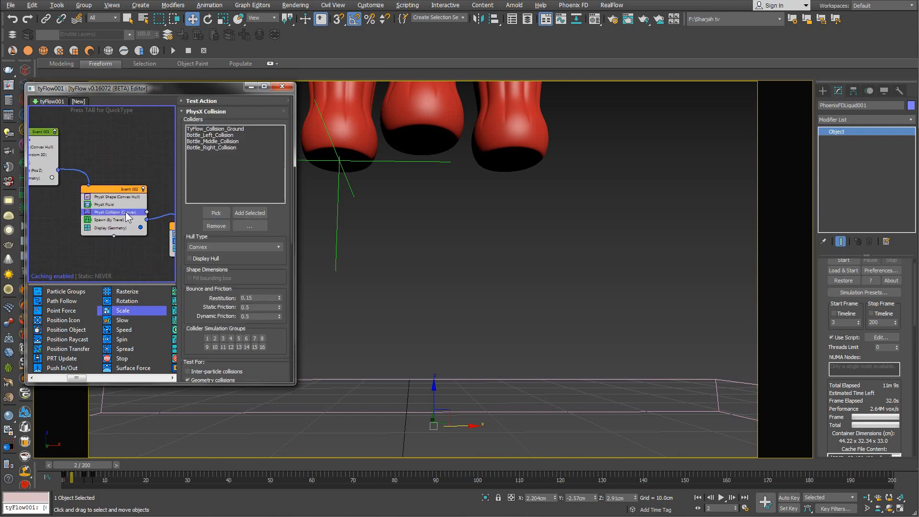
right_click(125, 212)
left_click(146, 219)
middle_click_drag(136, 240, 44, 219)
right_click(110, 211)
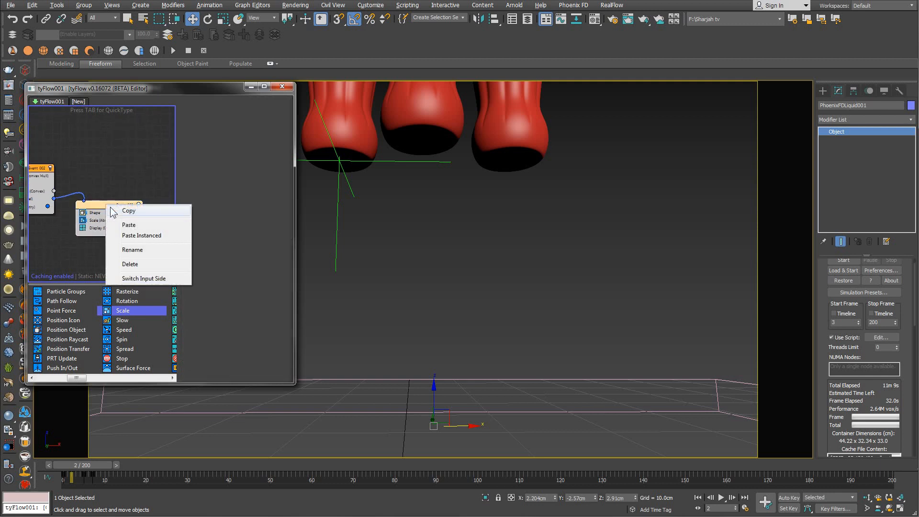
left_click(129, 224)
mouse_move(112, 216)
left_mouse_down()
mouse_move(107, 238)
mouse_move(107, 223)
left_mouse_up()
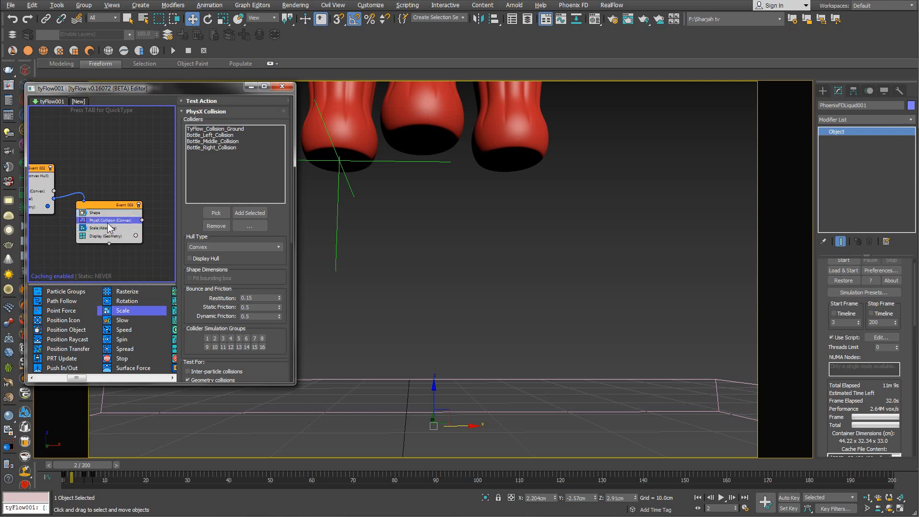
- Scrub to frame 30 in the camera view and frame 37 in the front view to check the collisions, and return to frame 0
left_click_drag(93, 464, 202, 468)
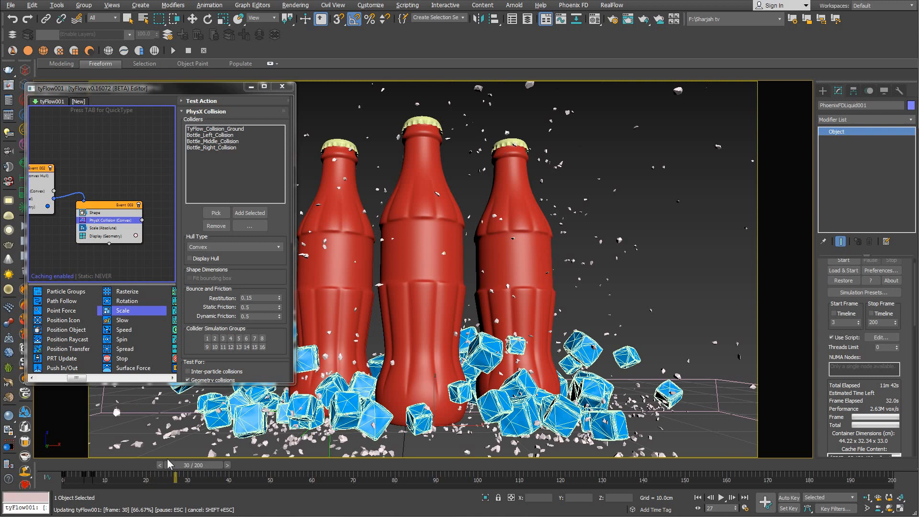
left_click(79, 466)
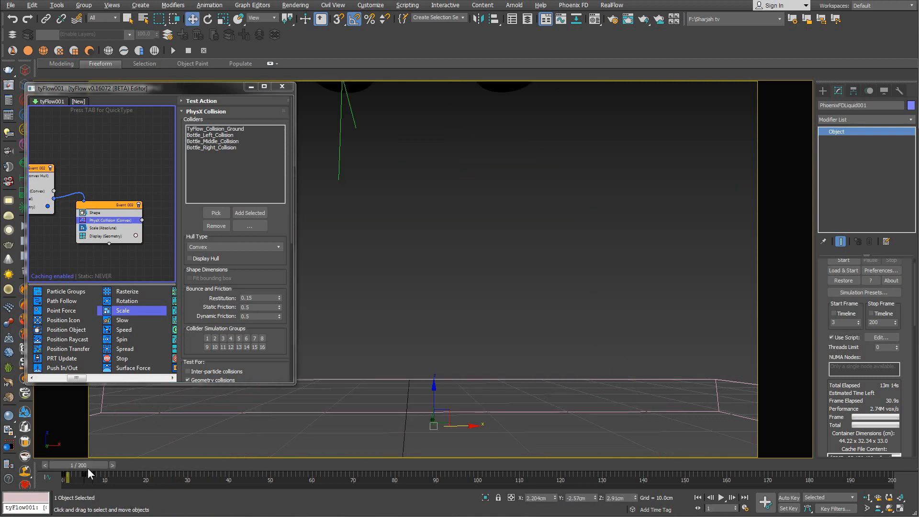
right_click(461, 268)
left_click(470, 278)
key("f")
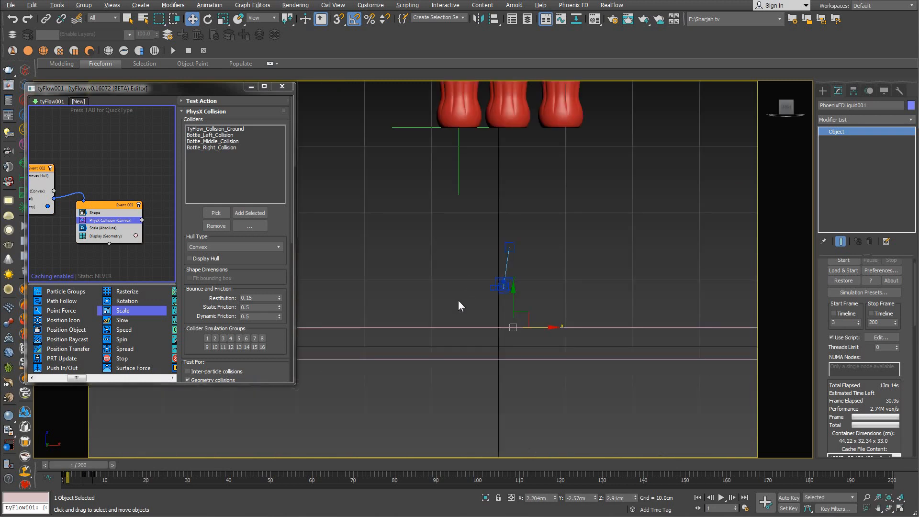
middle_click_drag(488, 236, 475, 295)
scroll(475, 295, "down", 3)
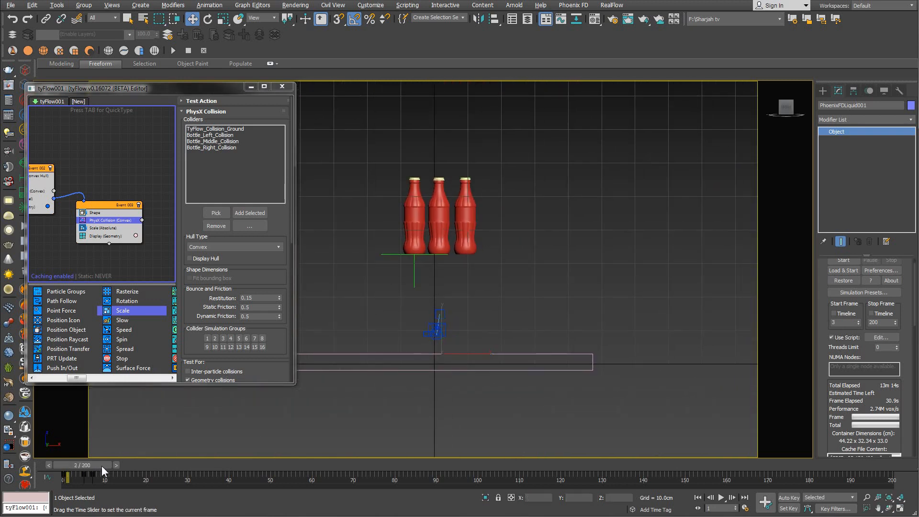
left_click_drag(101, 466, 242, 471)
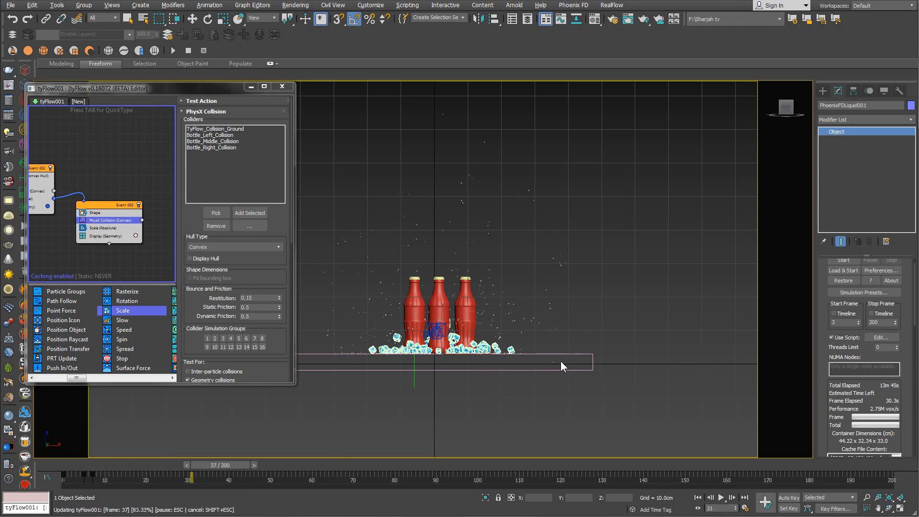
left_click_drag(220, 465, 73, 465)
key("w")
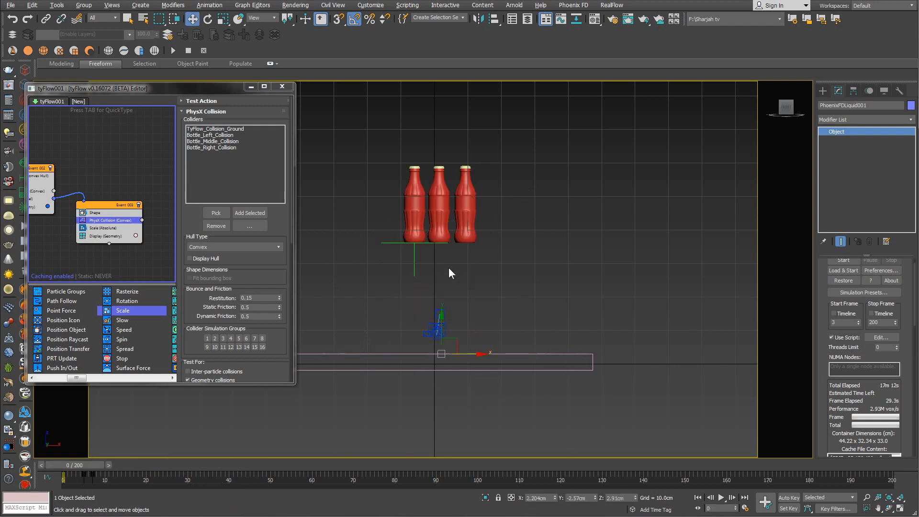
- Add a Property Test operator to Event_003 between Scale and Display
middle_click_drag(445, 249, 477, 349)
scroll(439, 316, "up", 6)
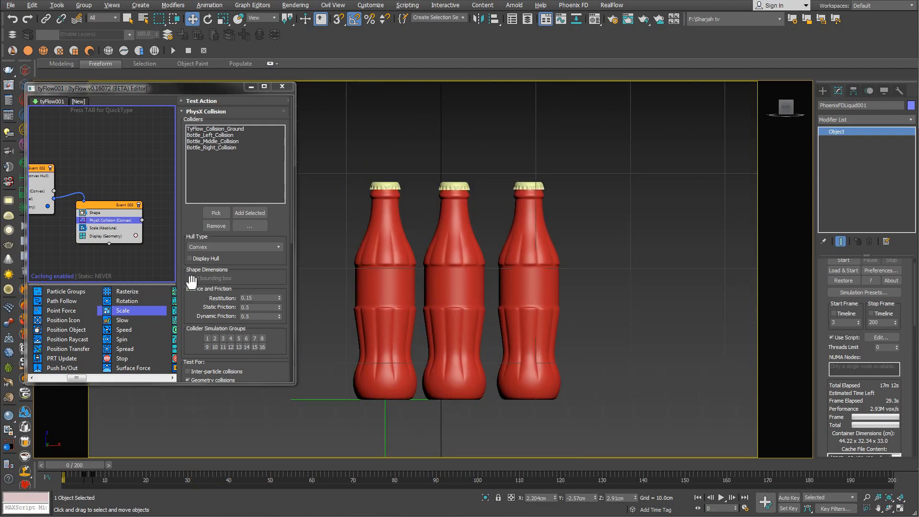
middle_click_drag(151, 248, 95, 249)
scroll(102, 212, "up", 2)
middle_click_drag(93, 160, 102, 152)
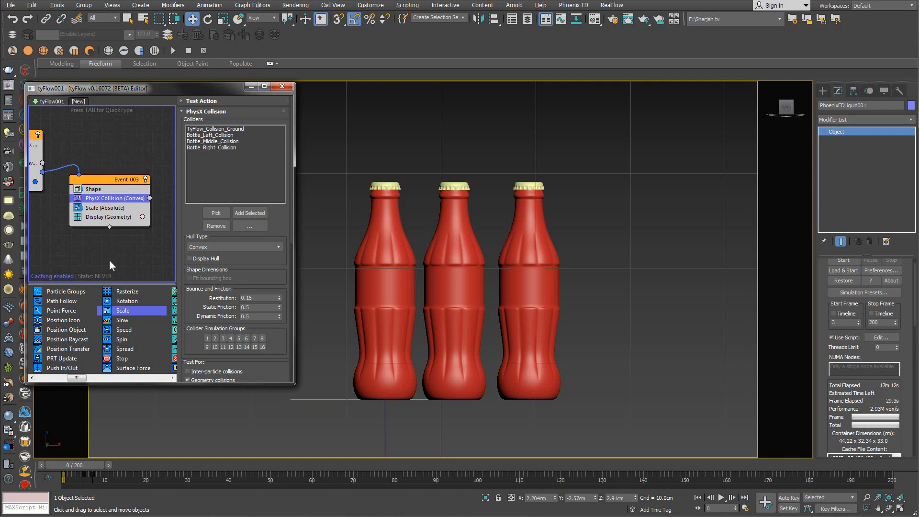
middle_click_drag(114, 256, 102, 241)
left_click_drag(73, 379, 158, 366)
left_click_drag(73, 305, 111, 205)
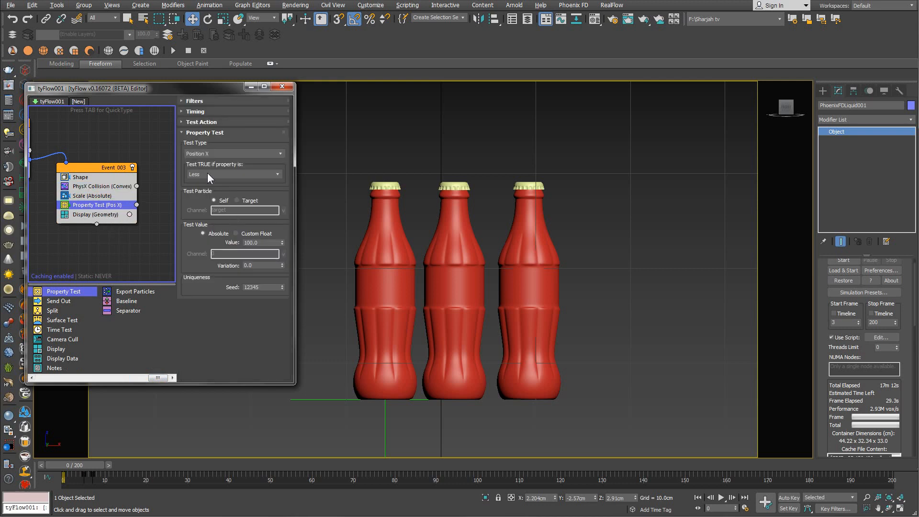
- Set the Property Test to Position Z with an absolute value of 0 and a variation of 2
left_click(205, 153)
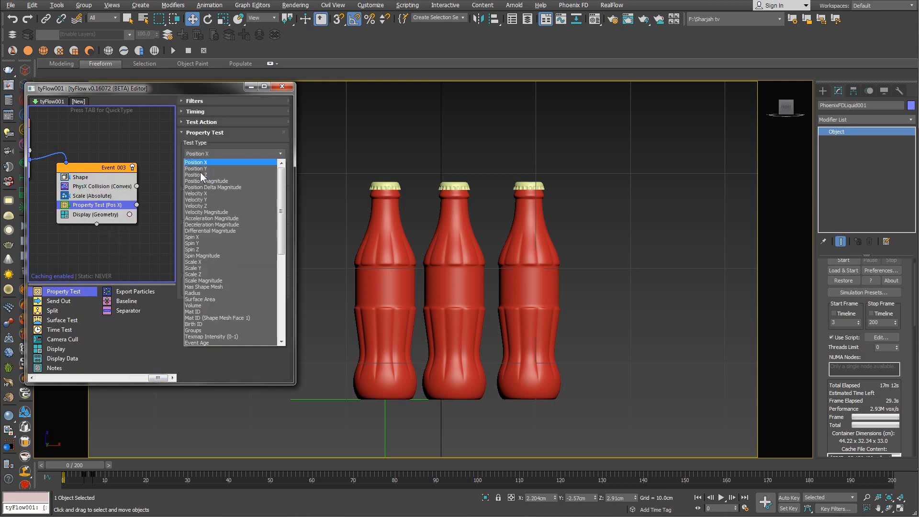
left_click(202, 176)
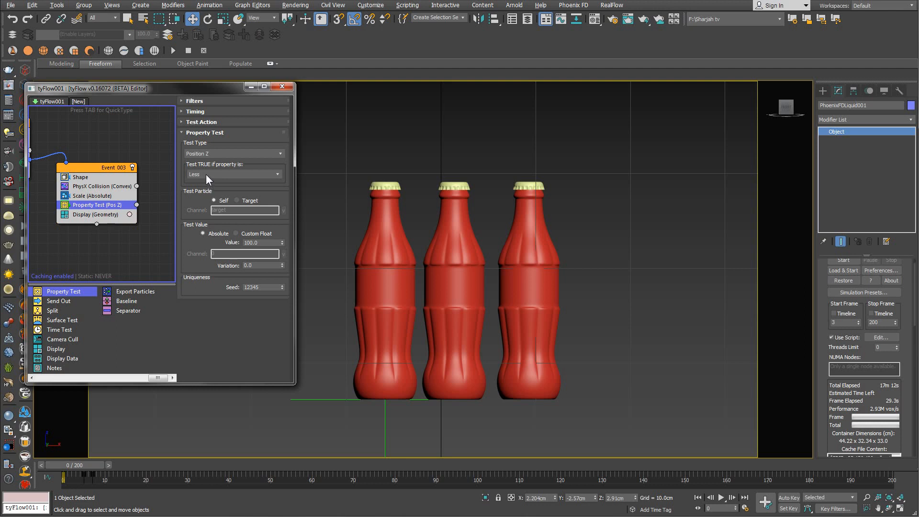
left_click(252, 243)
type("0")
key("Return")
left_click(256, 266)
type("2")
key("Return")
left_click_drag(80, 458, 137, 461)
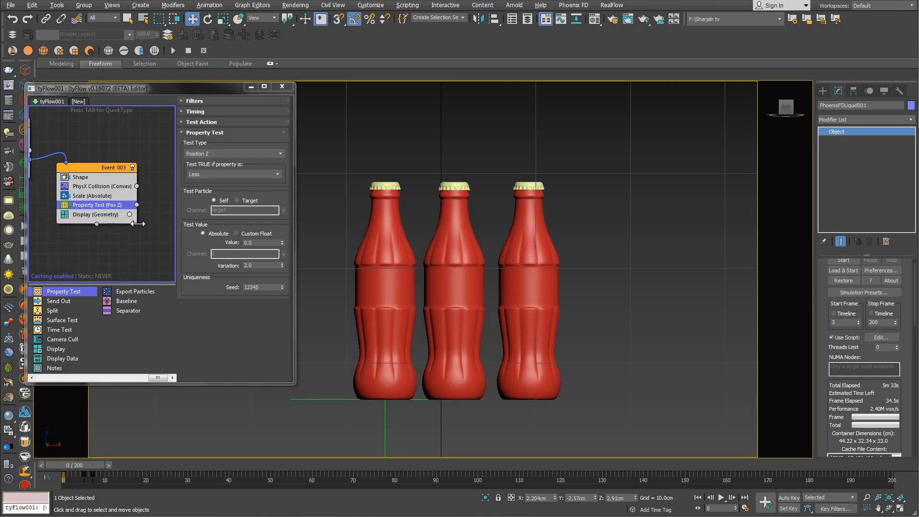
- Create a new event with a Delete operator beside Event_003 and connect the Property Test output to it
scroll(101, 225, "down", 2)
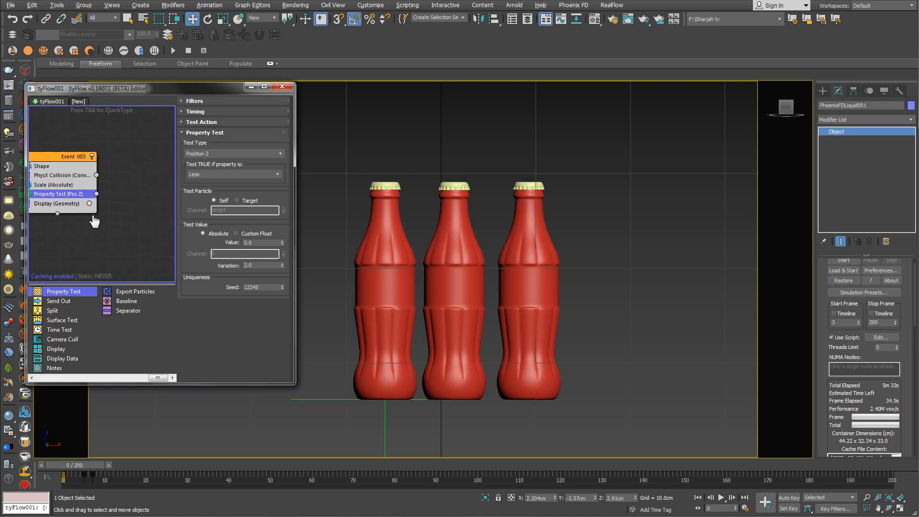
middle_click_drag(101, 223, 138, 223)
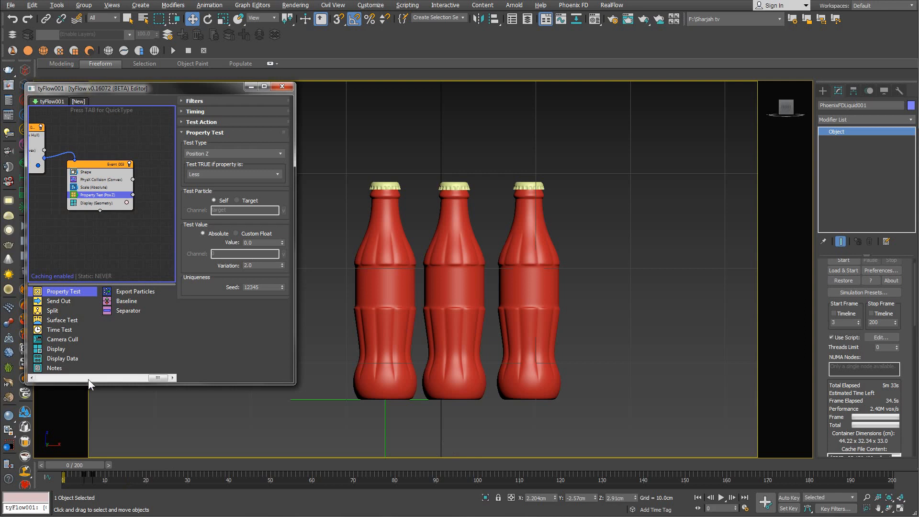
left_click_drag(161, 378, 76, 321)
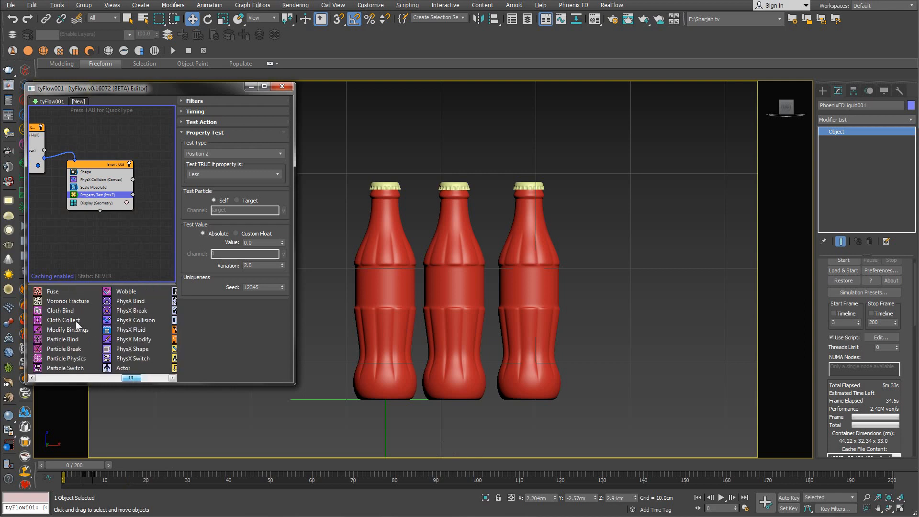
scroll(67, 316, "up", 3)
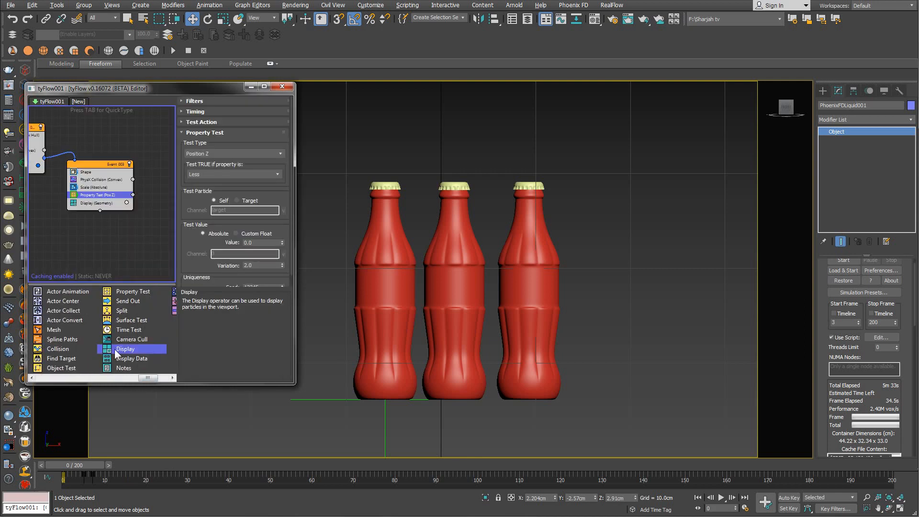
left_click_drag(84, 348, 126, 232)
middle_click_drag(144, 214, 91, 229)
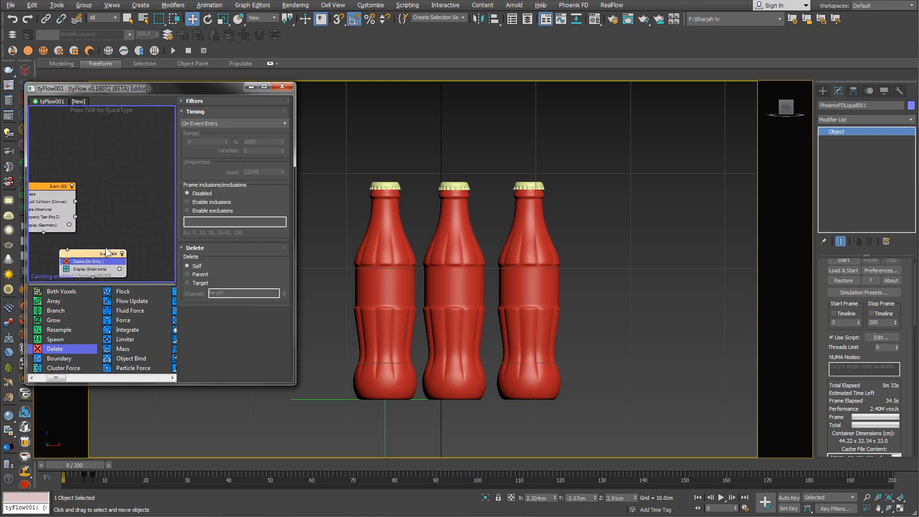
left_click_drag(84, 254, 130, 234)
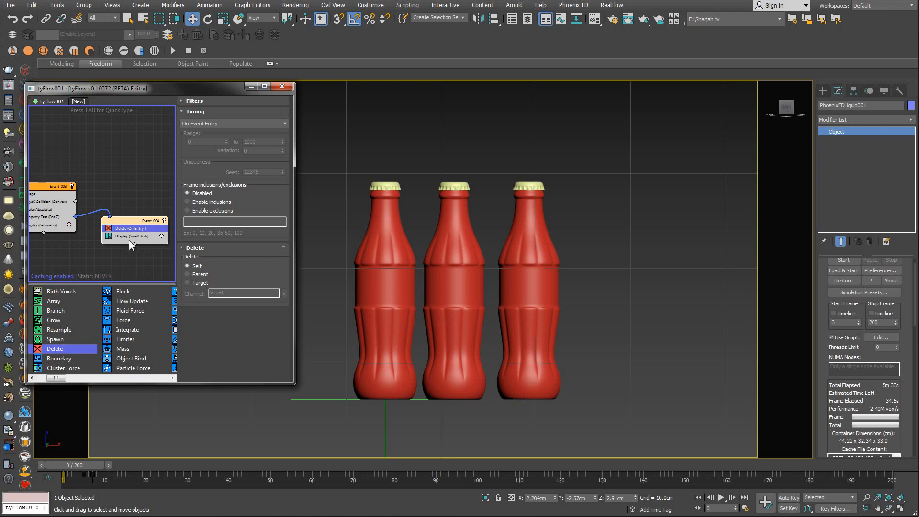
middle_click_drag(107, 185, 150, 179)
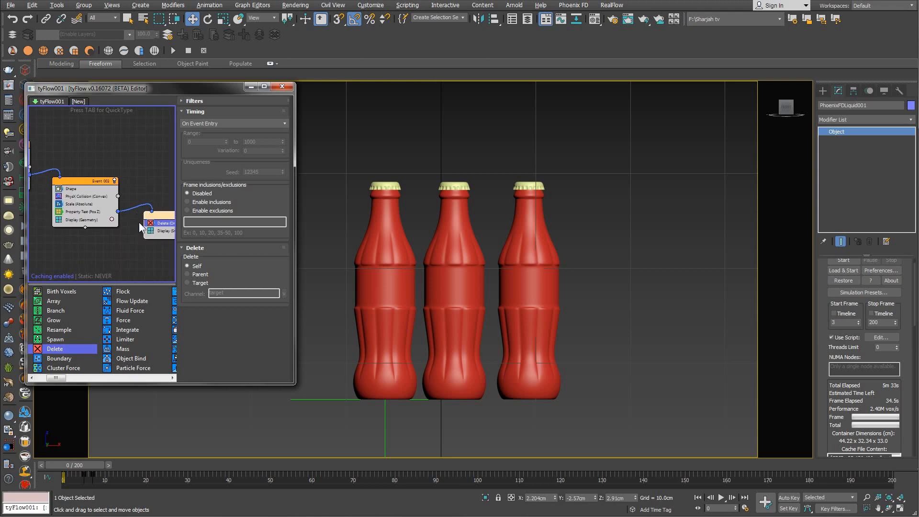
- Scrub to frame 14 in the front view to check how the ice chunks behave near the ground
left_click(87, 213)
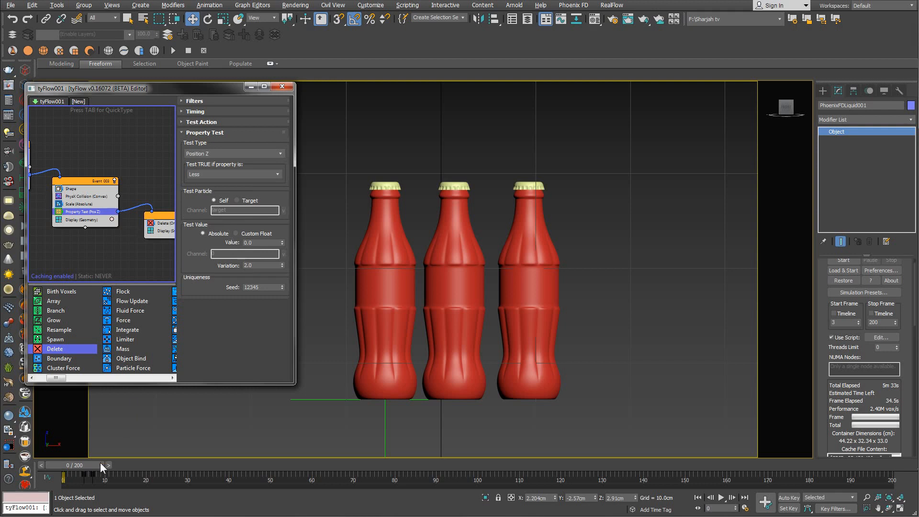
left_click_drag(76, 468, 117, 465)
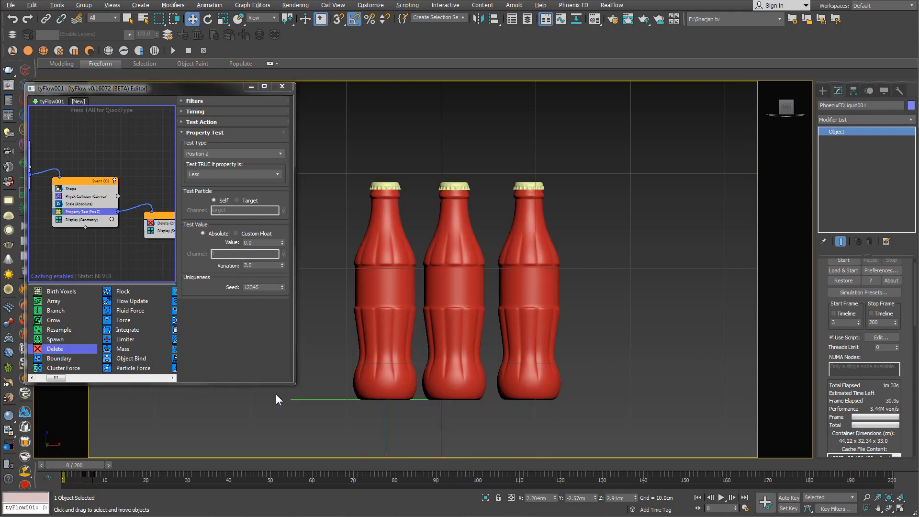
middle_click_drag(421, 302, 435, 302)
scroll(434, 302, "down", 4)
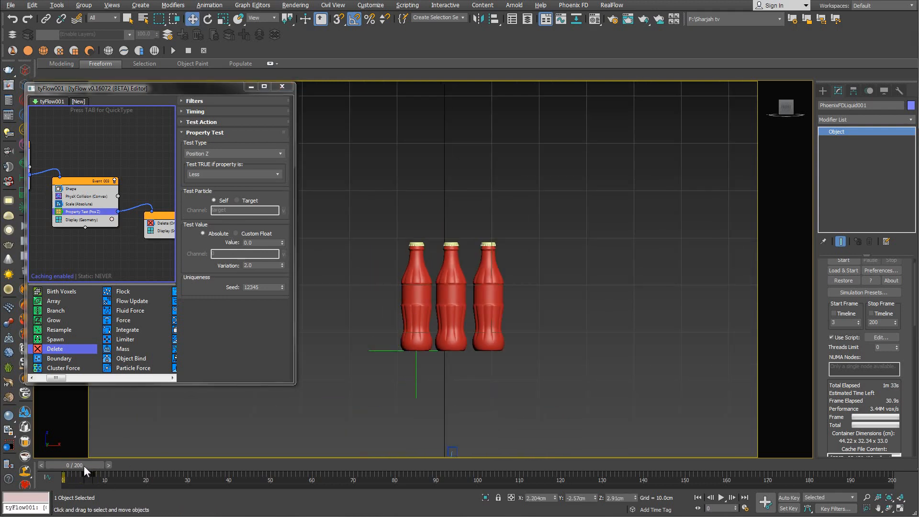
left_click_drag(84, 467, 131, 464)
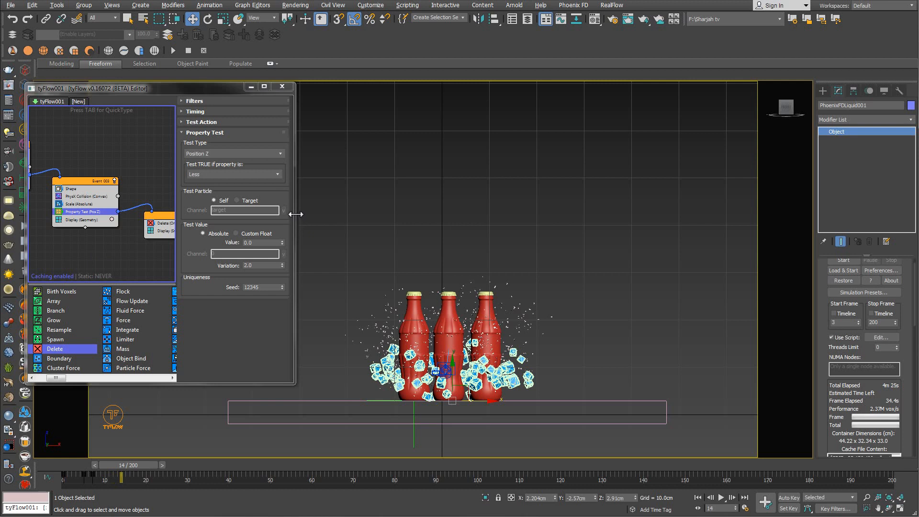
- Widen the tyFlow editor and review the event chain from Event_001 to Event_004 alongside the particles in the front view
left_click_drag(295, 214, 426, 214)
middle_click_drag(79, 237, 170, 228)
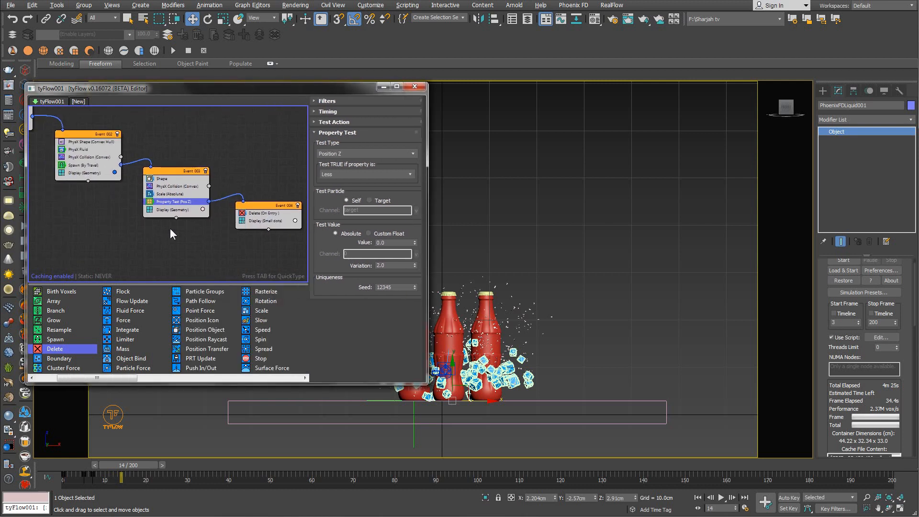
middle_click_drag(120, 213, 188, 248)
middle_click_drag(183, 144, 183, 153)
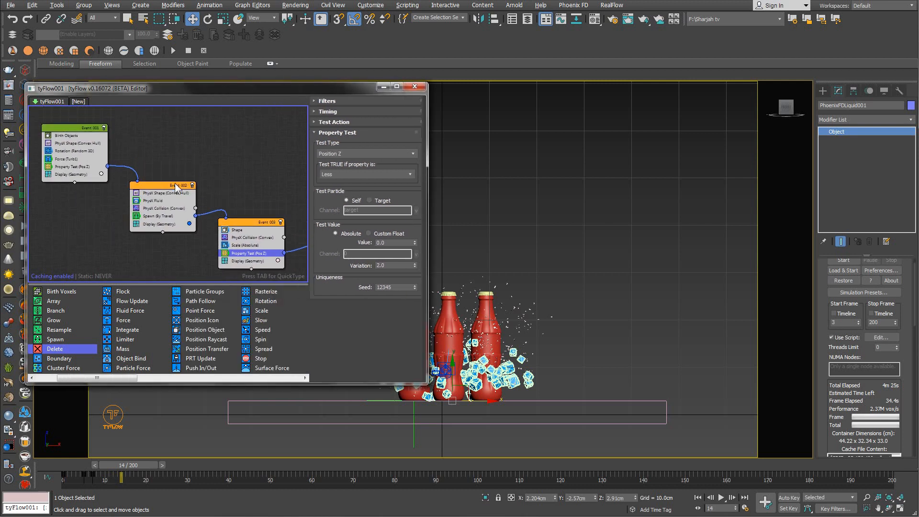
middle_click_drag(229, 185, 197, 173)
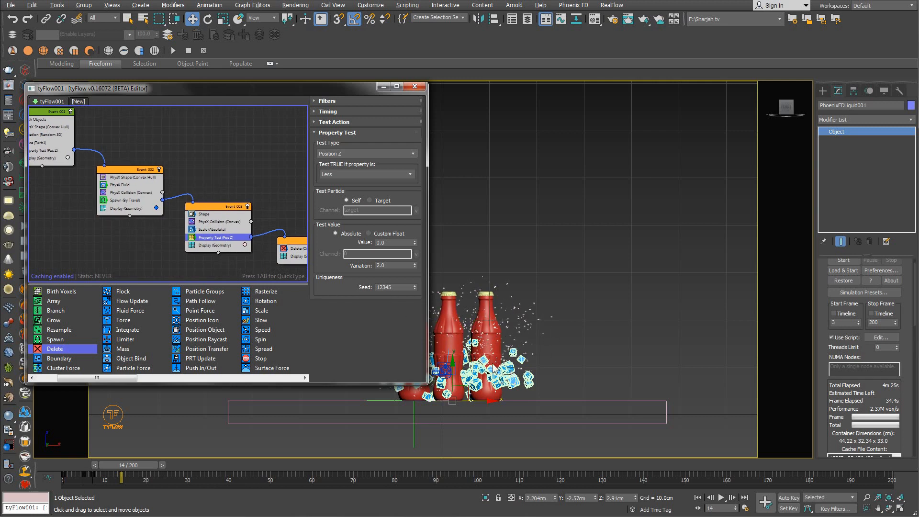
scroll(530, 302, "up", 2)
scroll(588, 302, "up", 2)
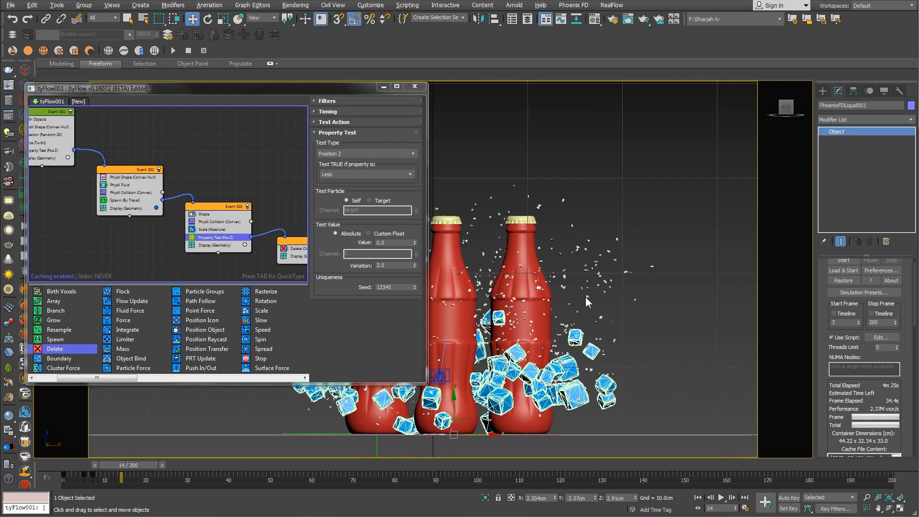
middle_click_drag(558, 327, 553, 293)
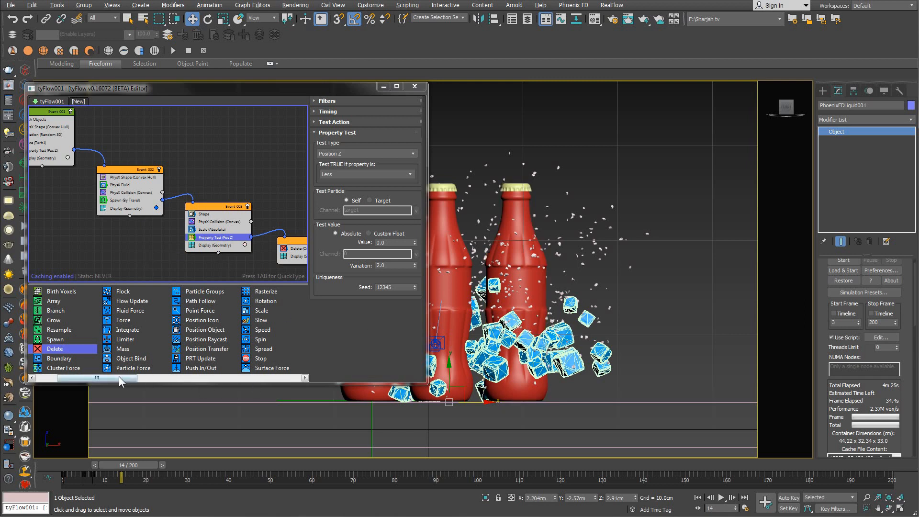
- Return to frame 0 and add a Mesh operator before the Display operator in both Event_002 and Event_003
left_click_drag(121, 378, 272, 364)
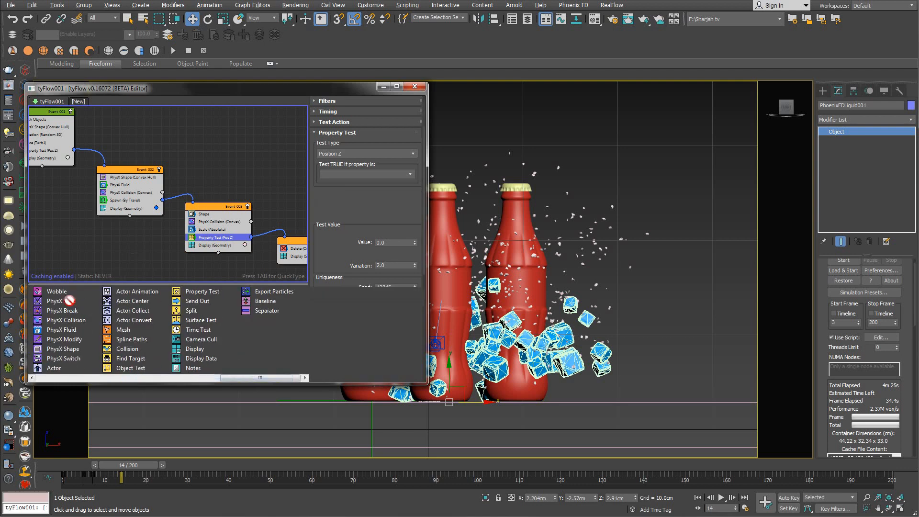
left_click(123, 329)
key("m")
key("m")
key("m")
key("m")
key("m")
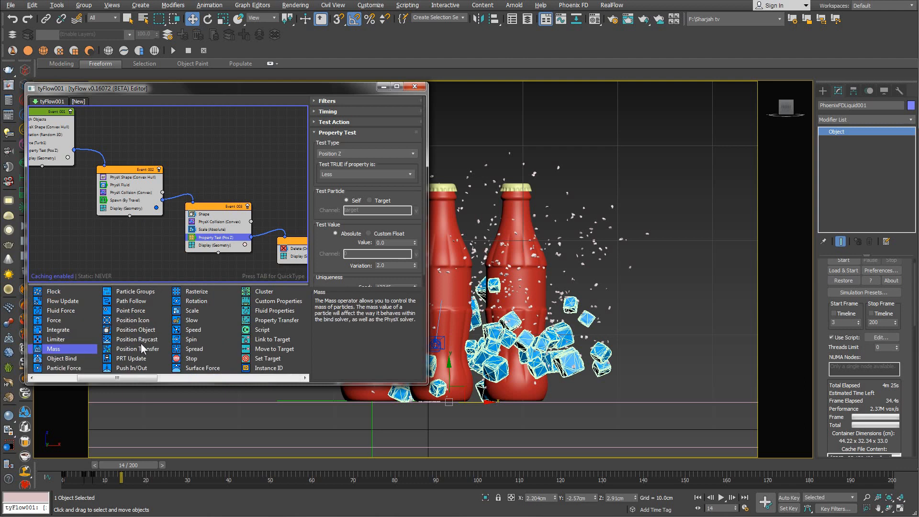
key("m")
key("m")
key("m")
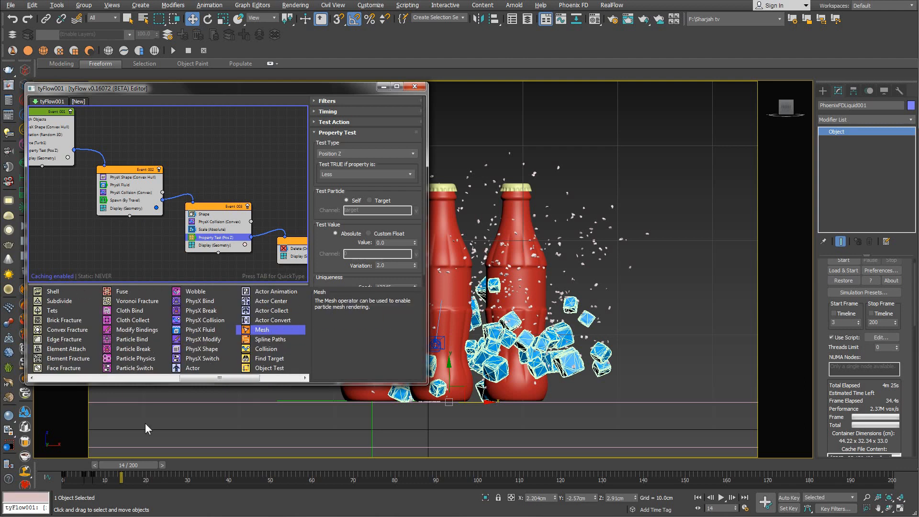
left_click(71, 466)
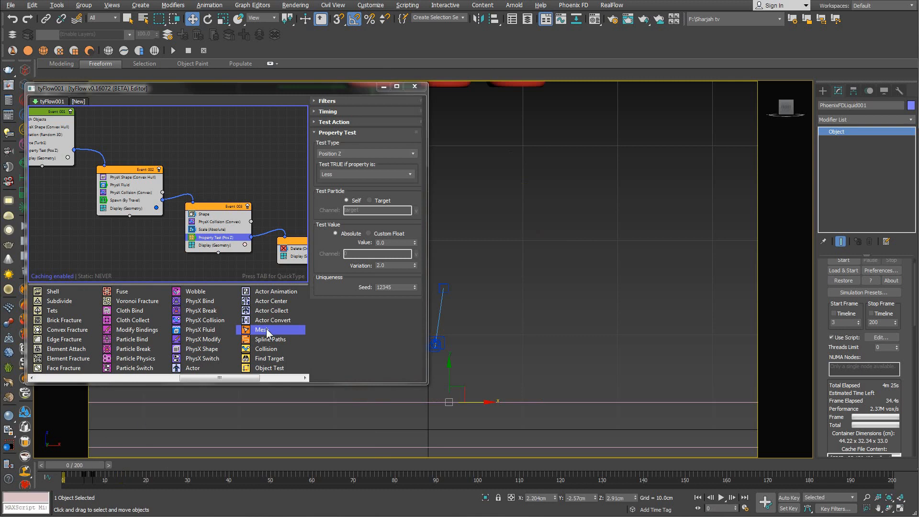
left_click_drag(267, 330, 134, 212)
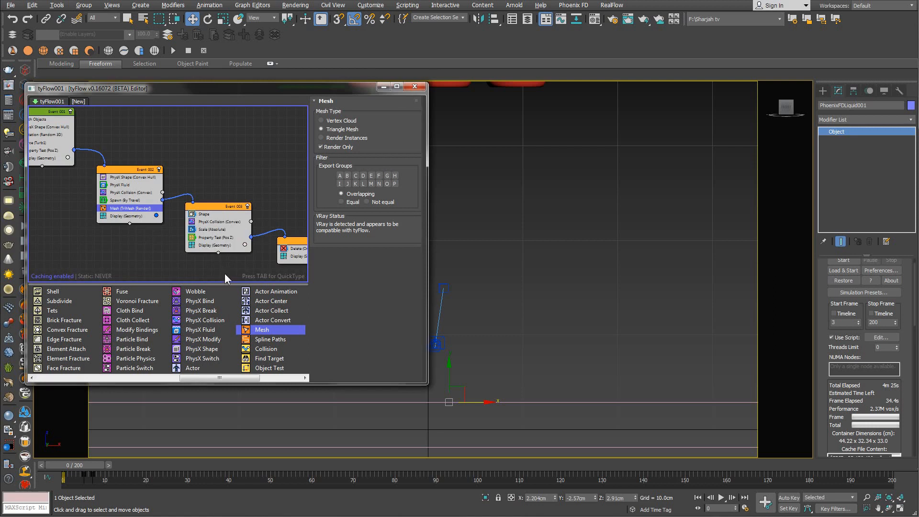
left_click_drag(262, 330, 219, 245)
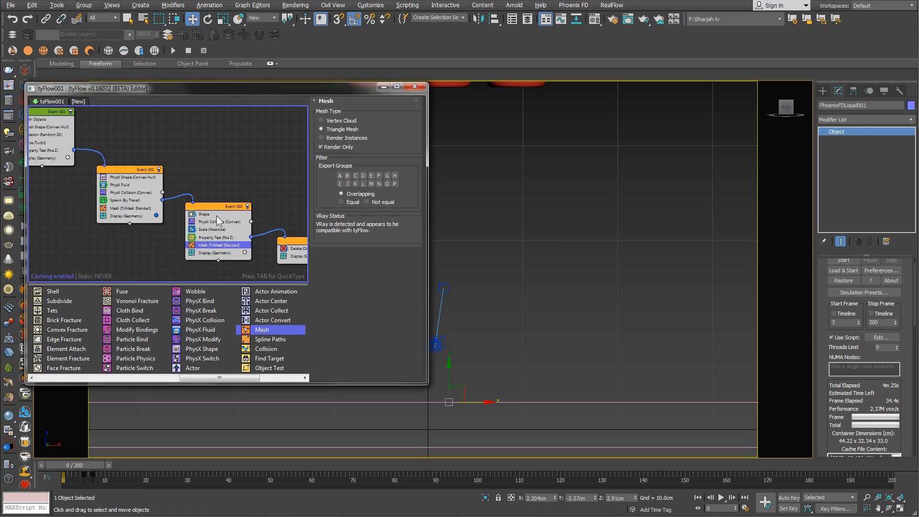
middle_click_drag(236, 179, 199, 166)
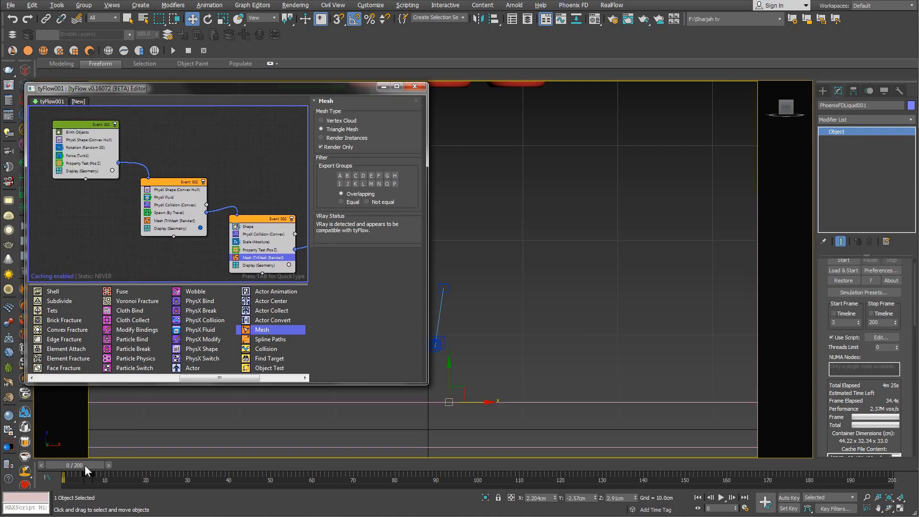
- Scrub to frame 27 and examine the ice cubes and chunks around the bottles in the front view
left_click_drag(86, 465, 189, 463)
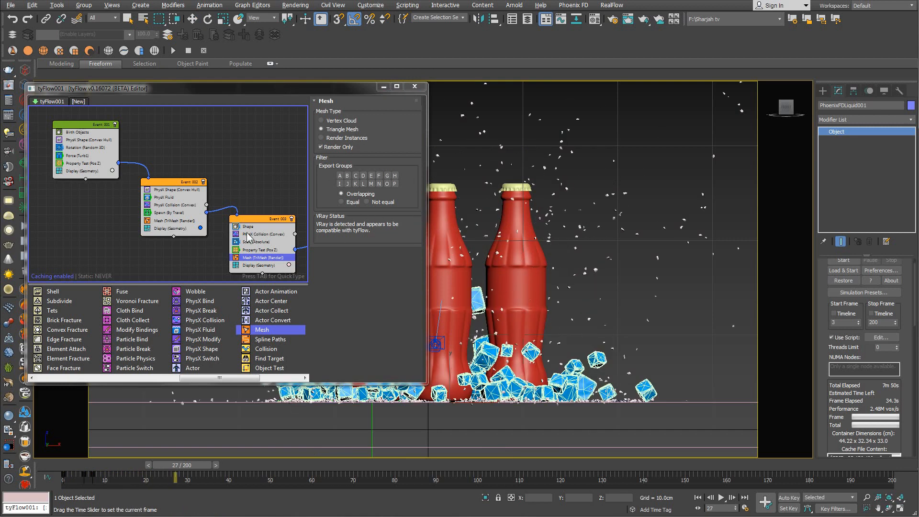
key("w")
left_click(516, 351)
scroll(517, 351, "down", 2)
middle_click_drag(517, 351, 557, 314)
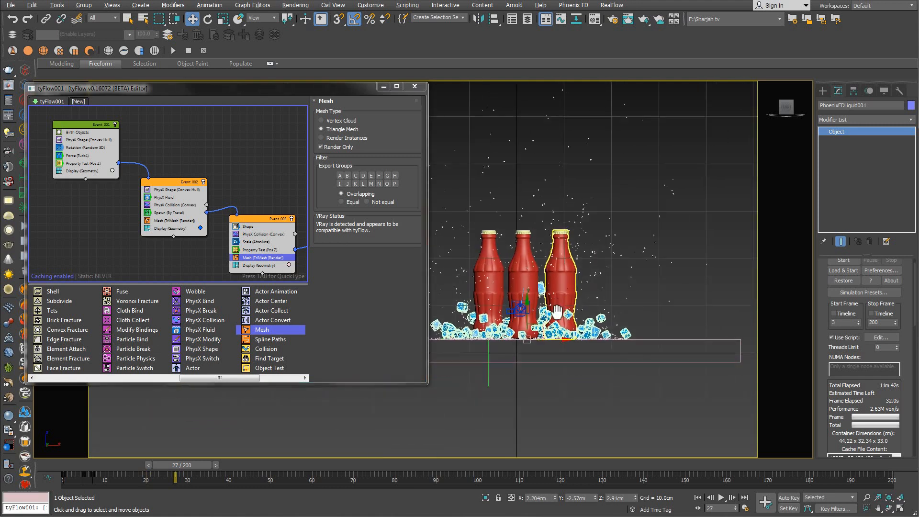
scroll(556, 316, "up", 2)
scroll(560, 283, "down", 1)
mouse_move(560, 278)
middle_mouse_down()
mouse_move(558, 353)
mouse_move(553, 289)
middle_mouse_up()
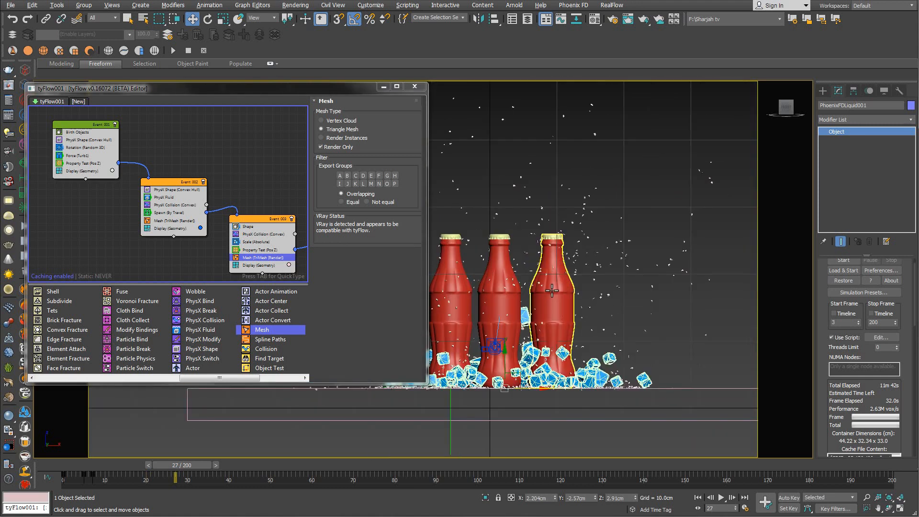
- Minimize the tyFlow editor and check the ice splash at frame 16 through the physical camera
key("c")
left_click(383, 86)
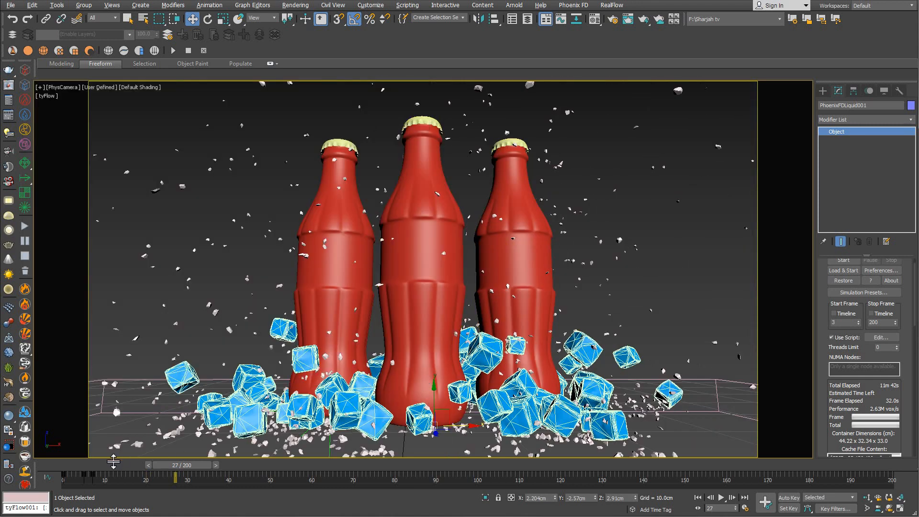
left_click_drag(182, 465, 149, 454)
mouse_move(140, 457)
left_mouse_down()
mouse_move(119, 459)
mouse_move(151, 450)
mouse_move(66, 464)
mouse_move(138, 453)
left_mouse_up()
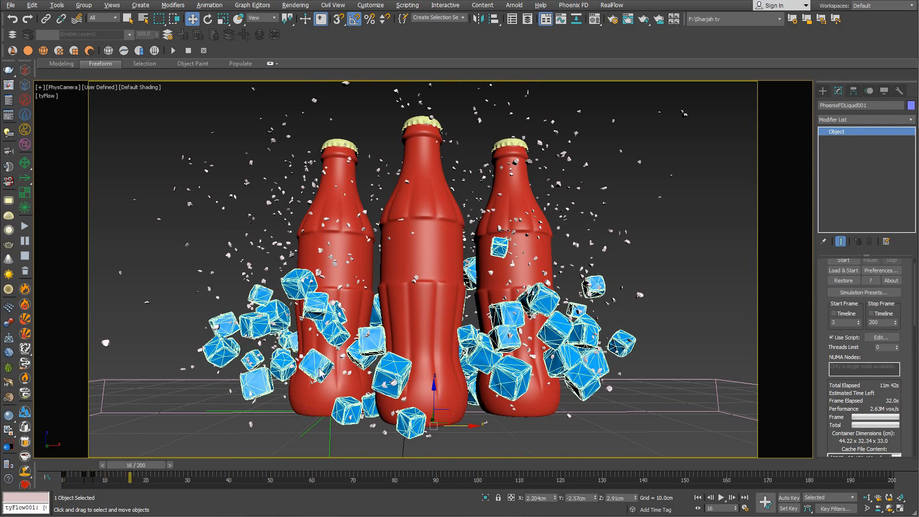
- Unhide the PhoenixFDLiquid001 simulator through the Scene Explorer and close the explorer
right_click(586, 218)
left_click(486, 336)
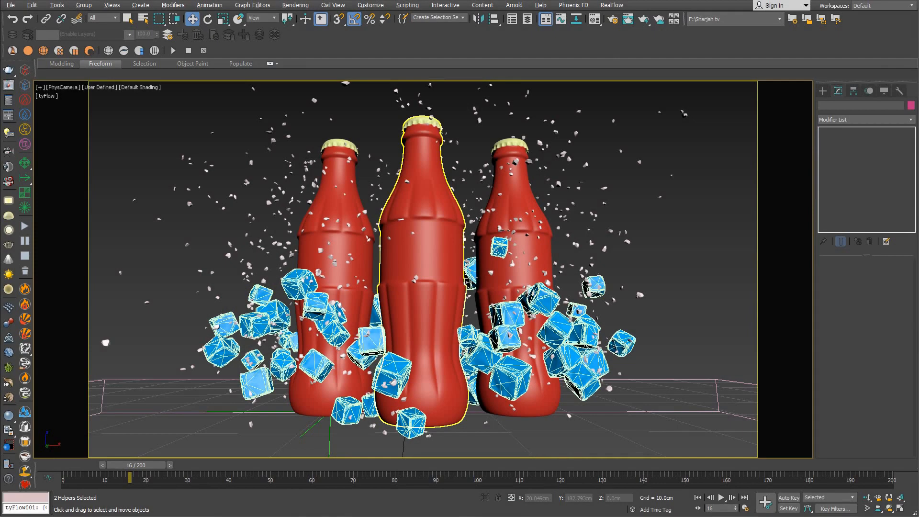
left_click(57, 5)
left_click(76, 17)
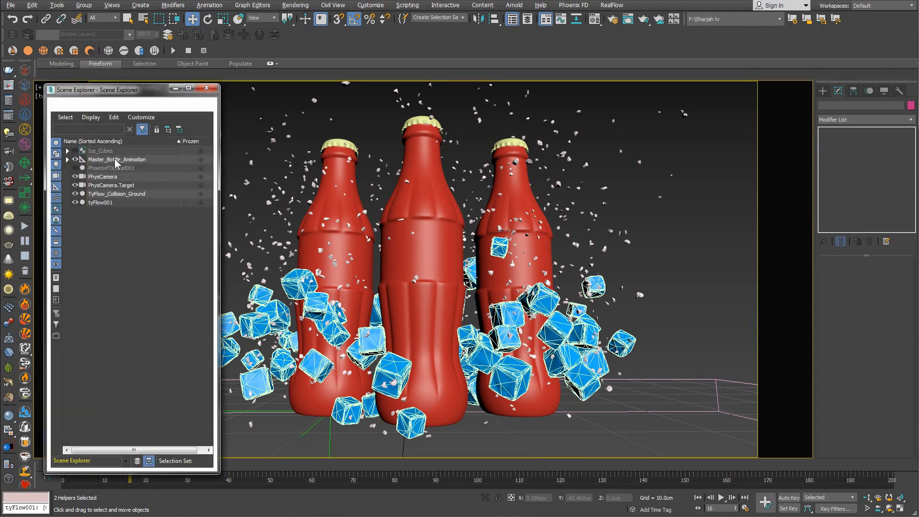
left_click(75, 168)
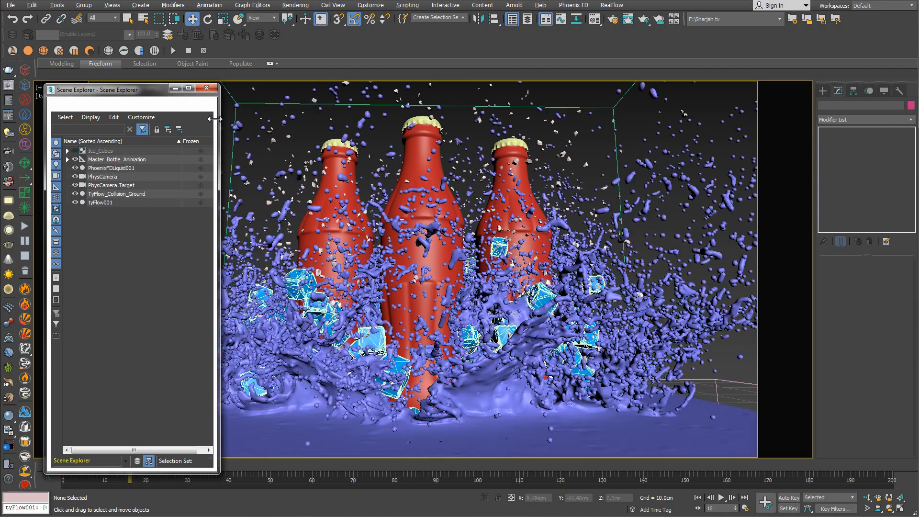
left_click(207, 89)
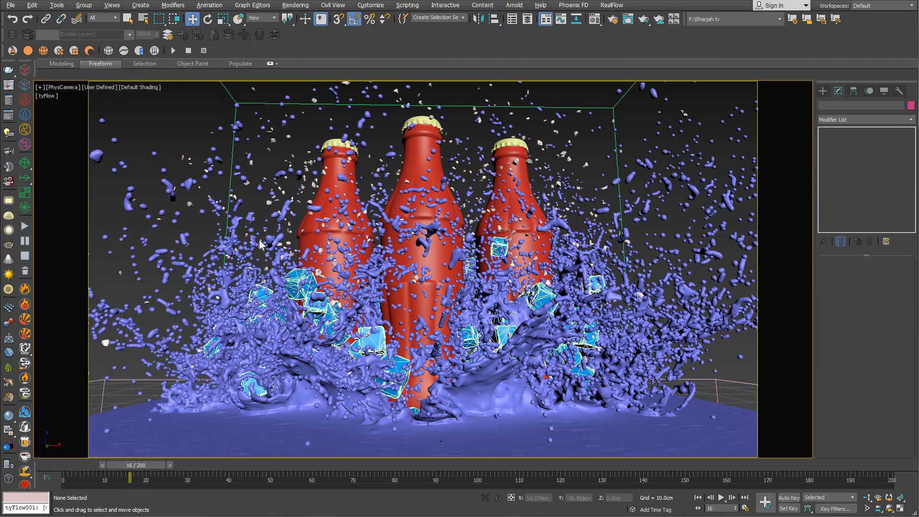
- Select the liquid simulator and remove all deleted entries from its Scene Interaction include list
left_click(284, 229)
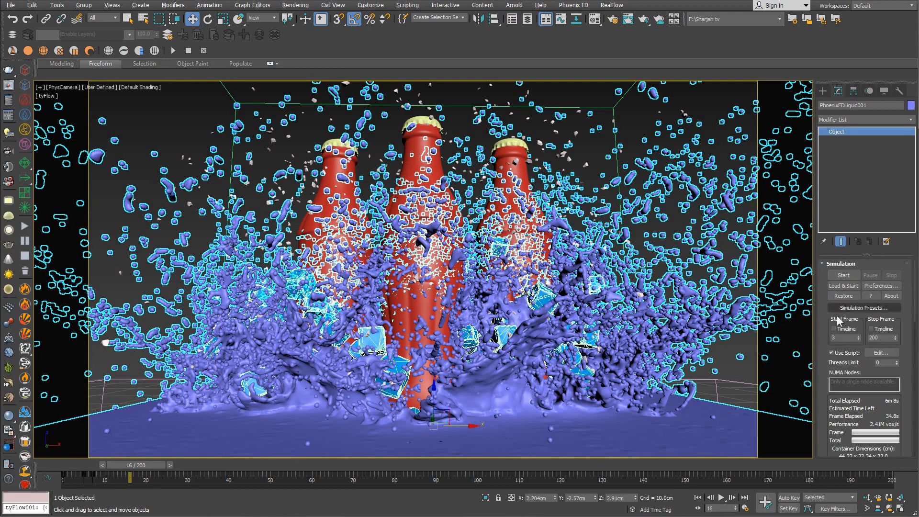
scroll(827, 375, "down", 5)
left_click(829, 363)
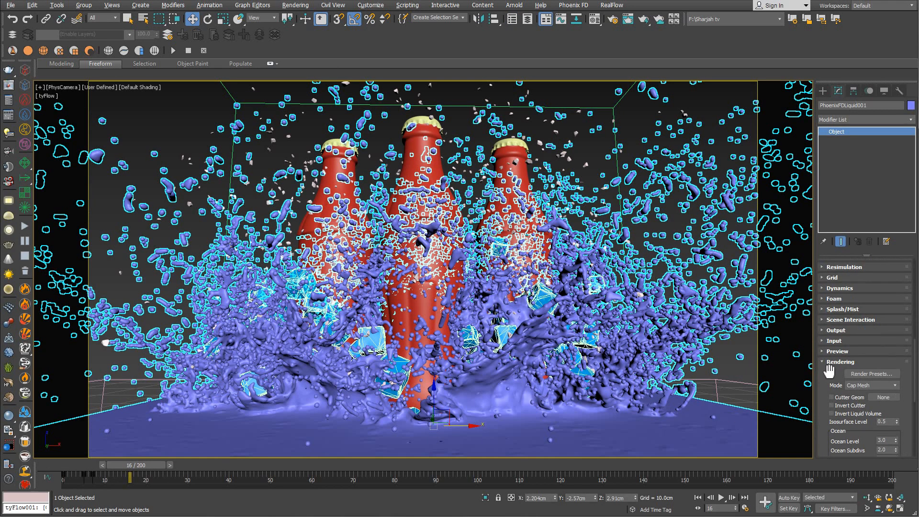
left_click(839, 363)
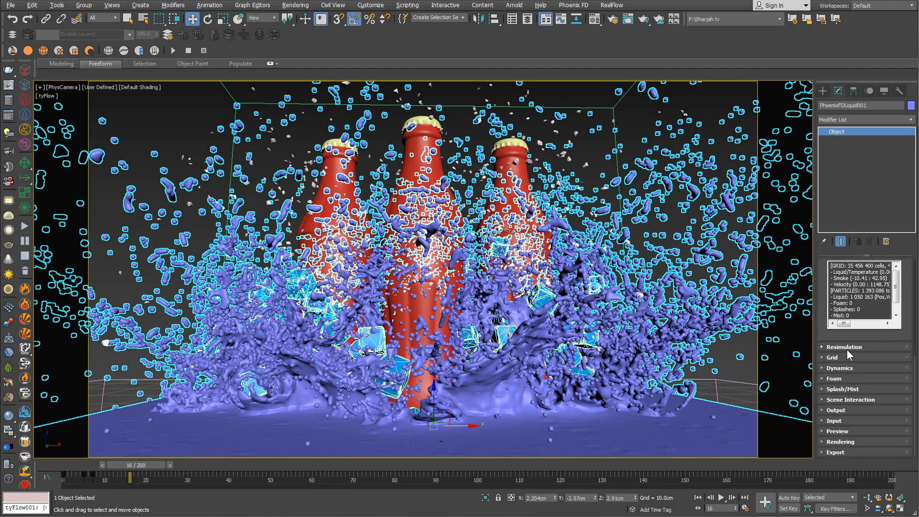
left_click(860, 398)
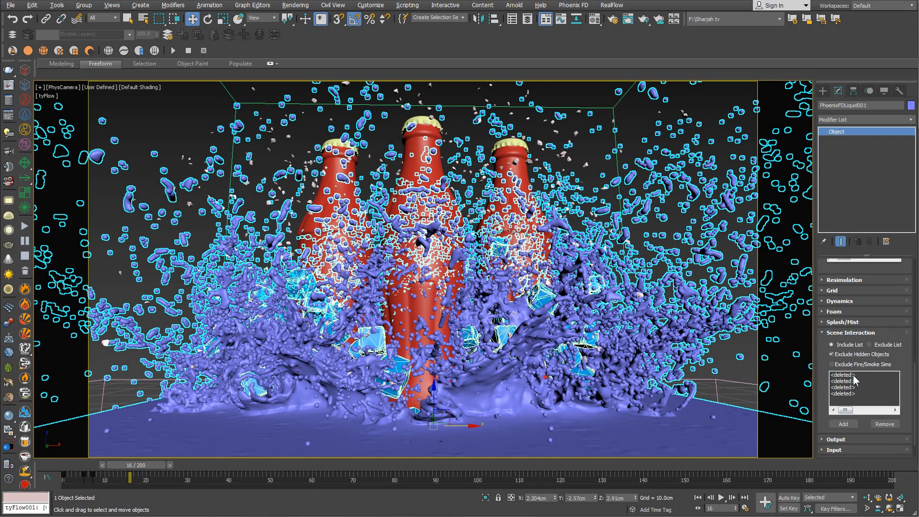
left_click(855, 376)
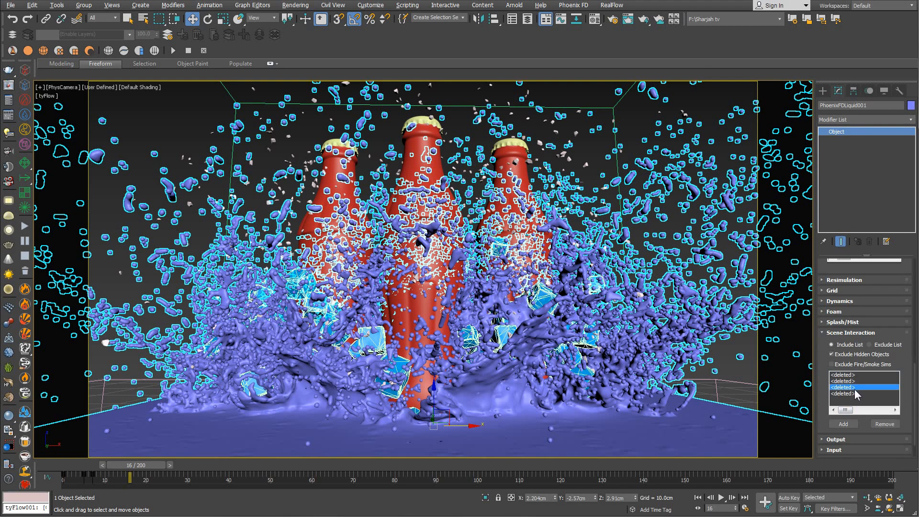
left_click(884, 423)
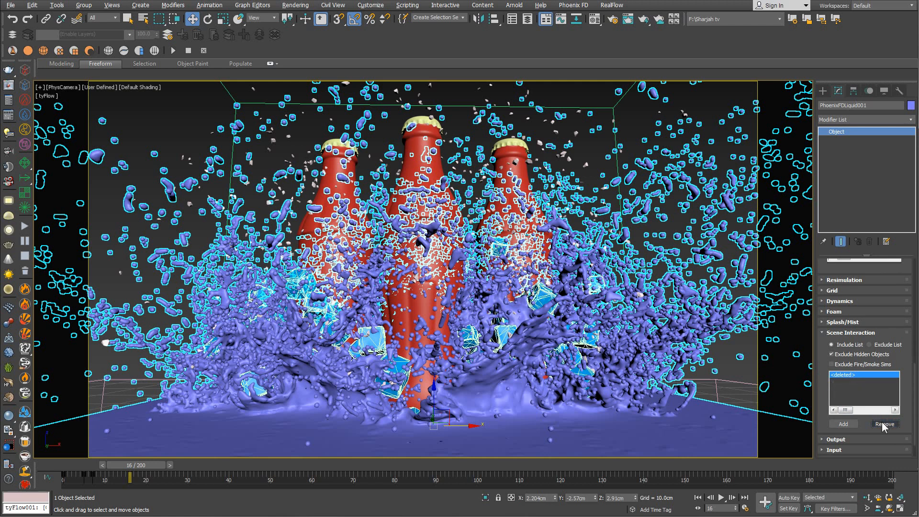
left_click(884, 423)
- Add Bottle_Left_Collision, Bottle_Middle_Collision and Bottle_Right_Collision to the liquid simulator's Scene Interaction include list
left_click(851, 425)
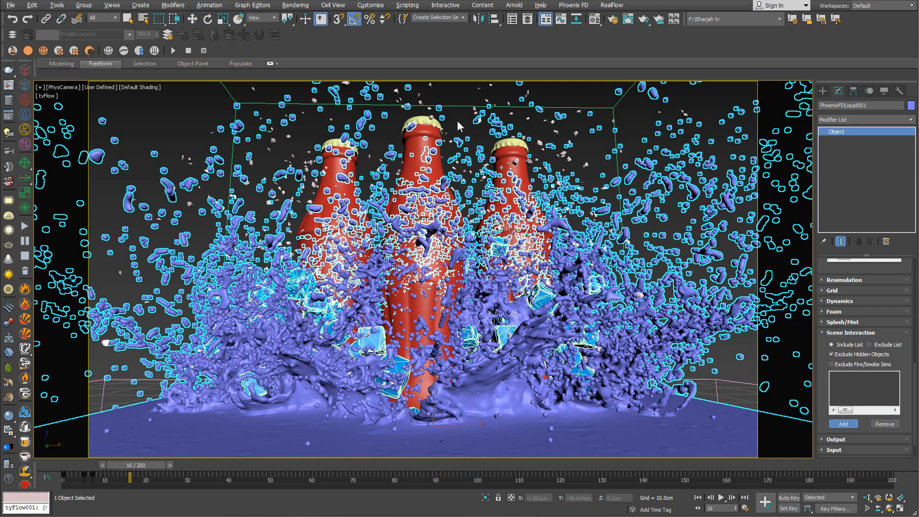
left_click(550, 181)
left_click(845, 424)
left_click(419, 139)
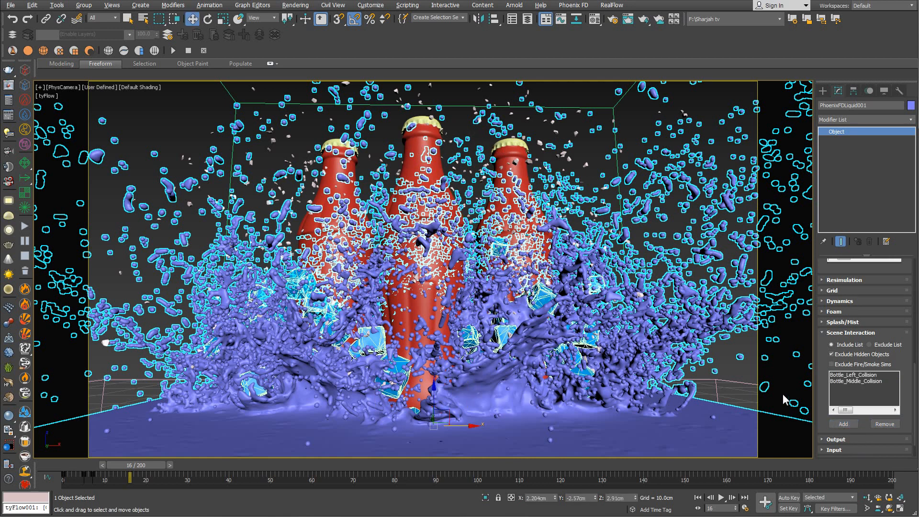
left_click(333, 163)
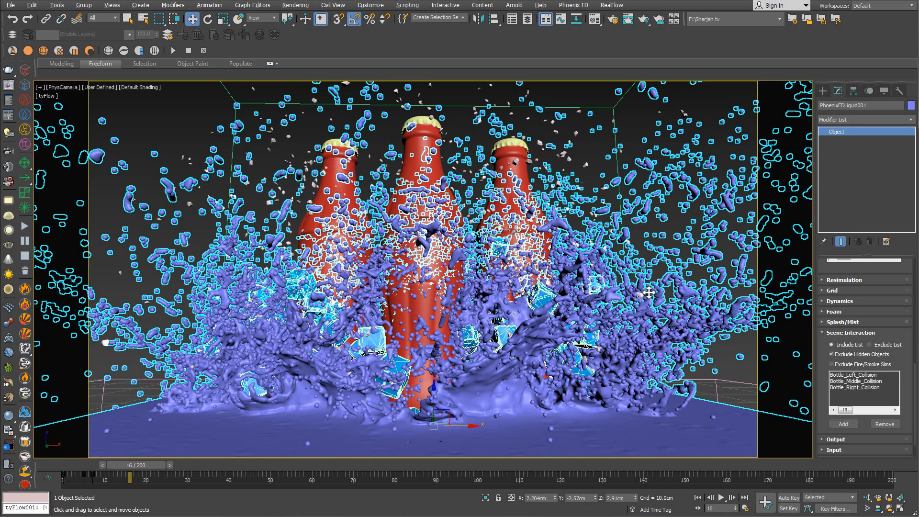
- Add the tyFlow001 object to the Scene Interaction include list and return to the maximized physical camera view
left_click(849, 425)
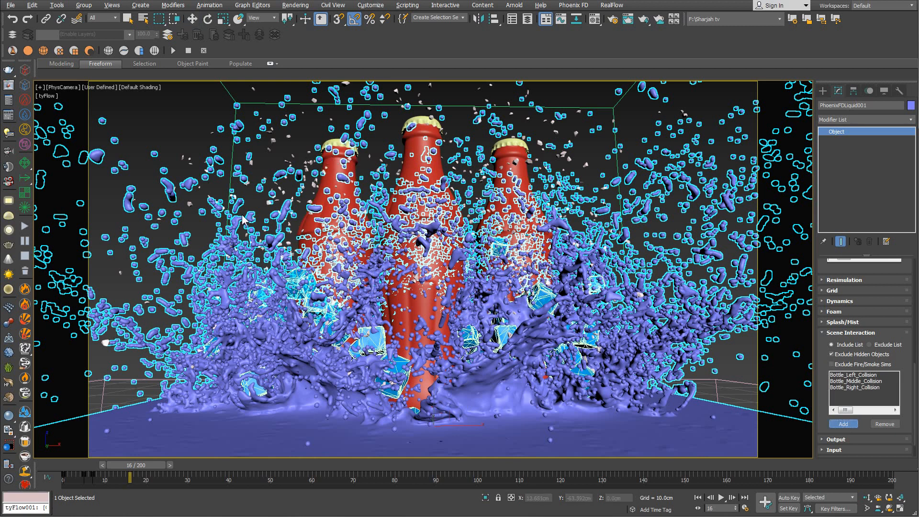
key("alt+w")
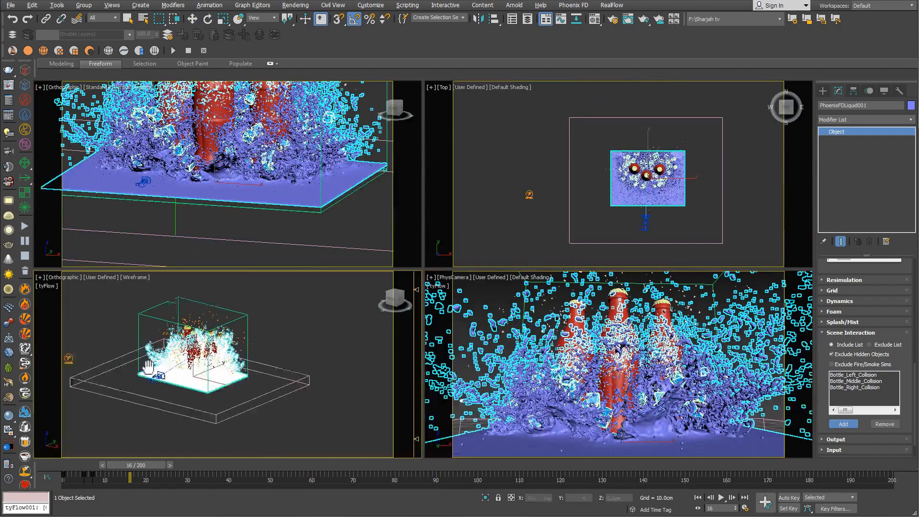
middle_click_drag(147, 367, 267, 351)
left_click(188, 342)
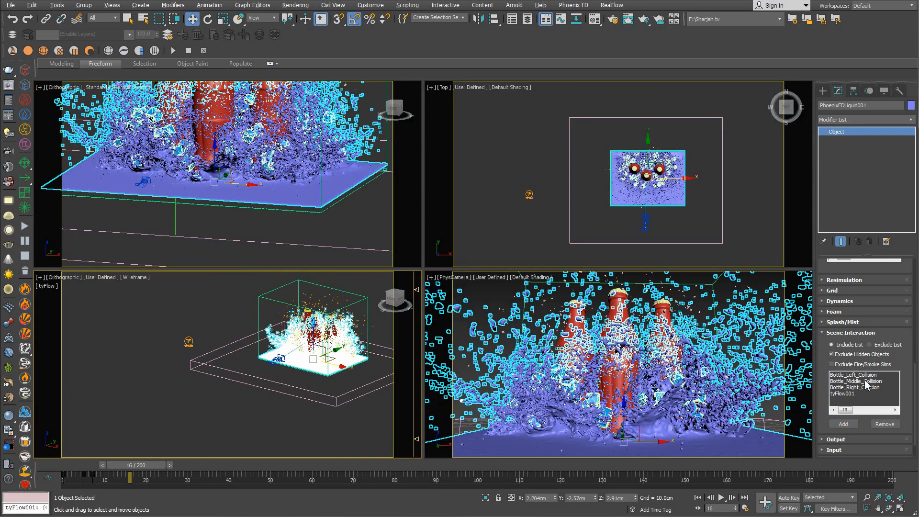
right_click(502, 303)
right_click(504, 309)
left_click(520, 323)
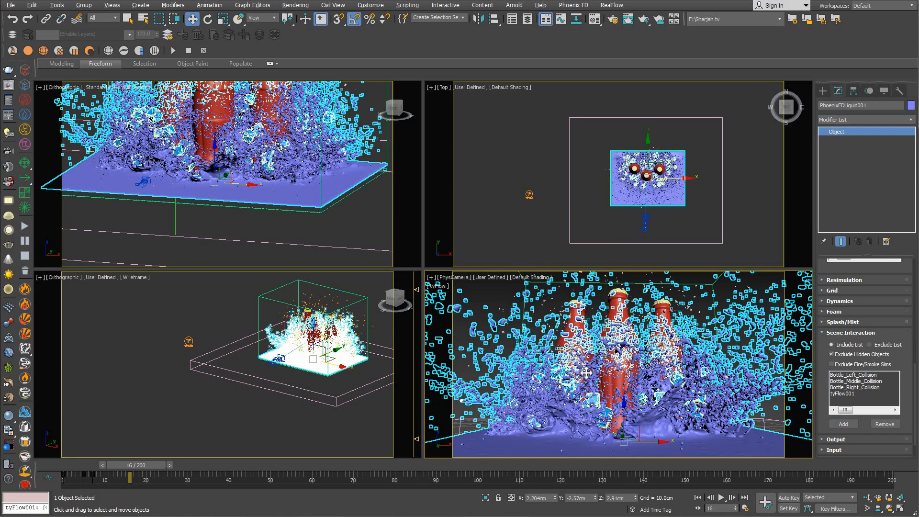
key("alt+w")
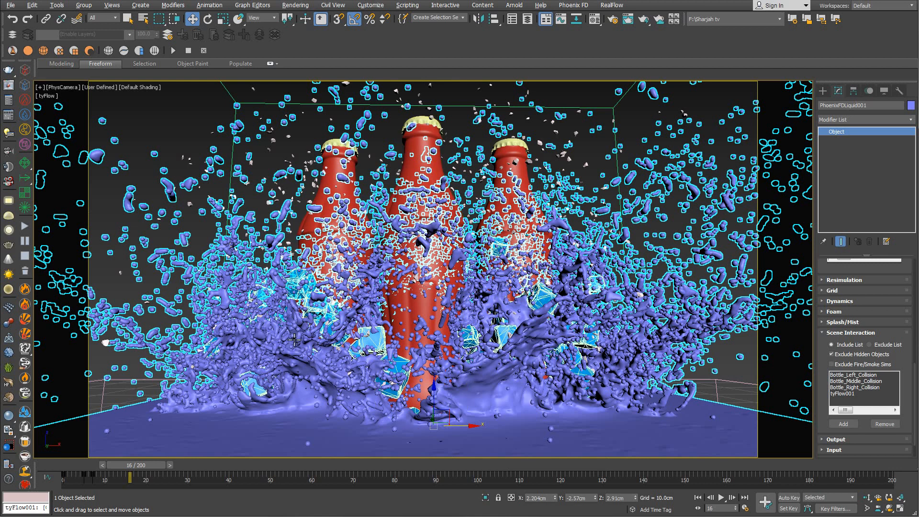
- Reselect the liquid simulator and review its simulation settings, grid resolution and container walls
left_click(591, 160)
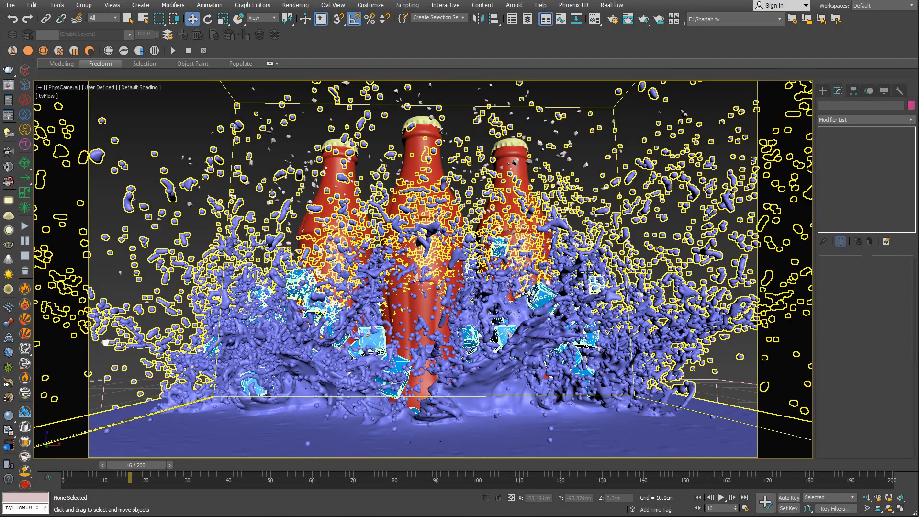
left_click(588, 272)
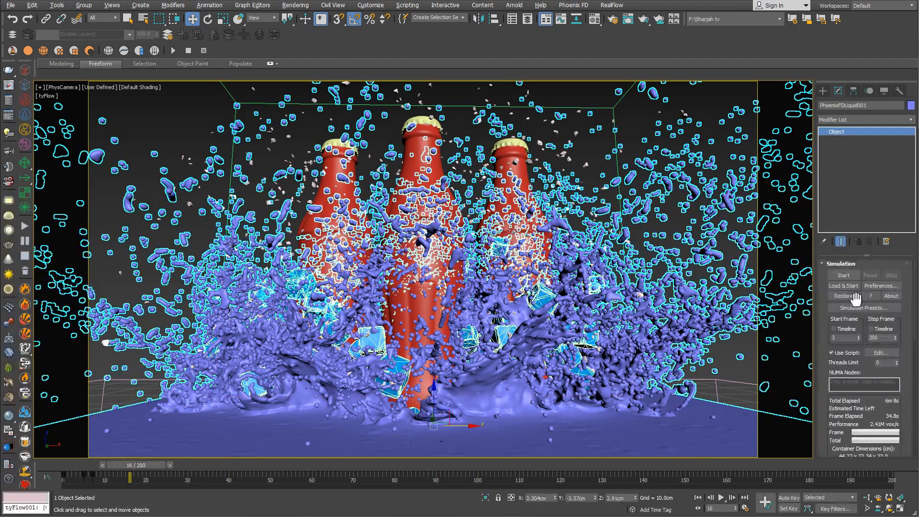
left_click_drag(905, 331, 909, 185)
left_click(846, 407)
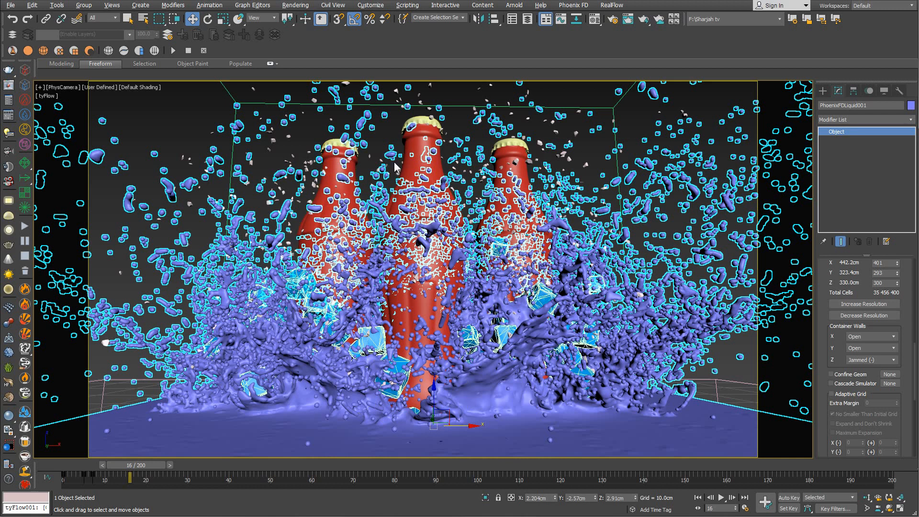
- Disable and re-enable the Mesh operator in Event 003 of the flow, and dismiss the tyFlow editor
left_click(585, 168)
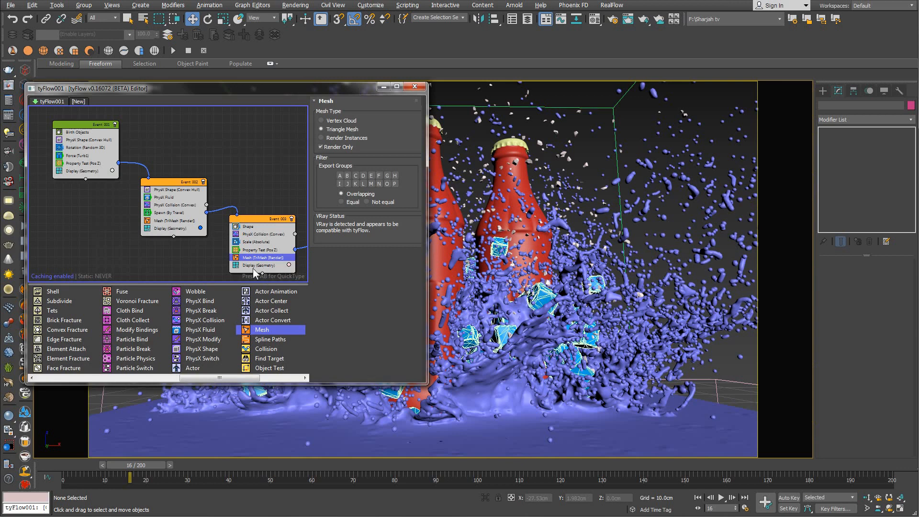
left_click(236, 258)
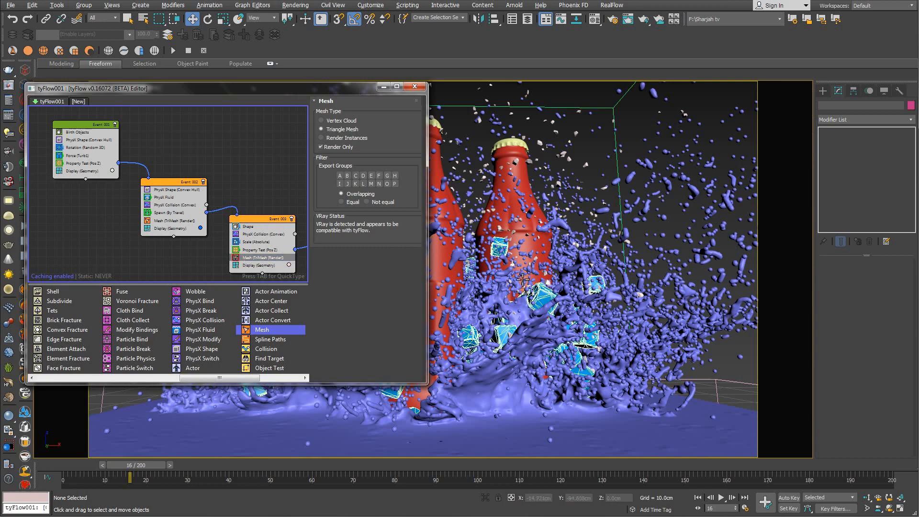
left_click(236, 258)
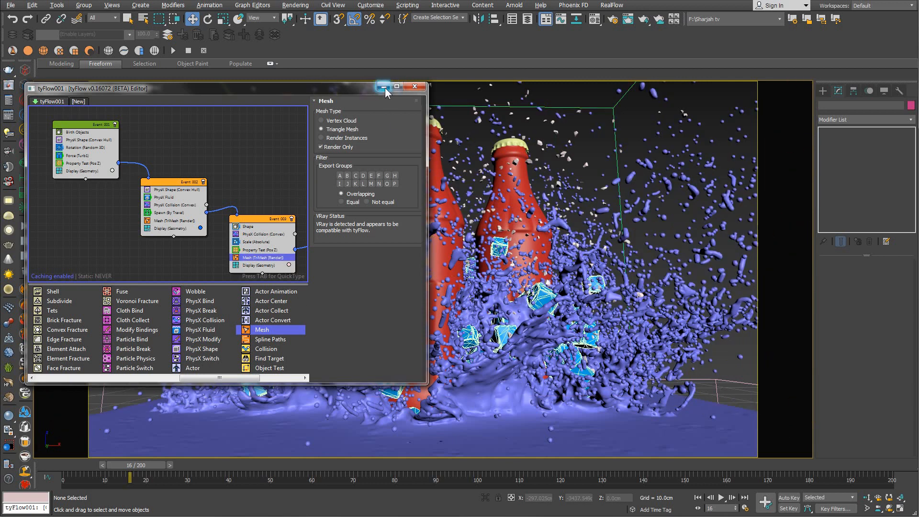
left_click(415, 86)
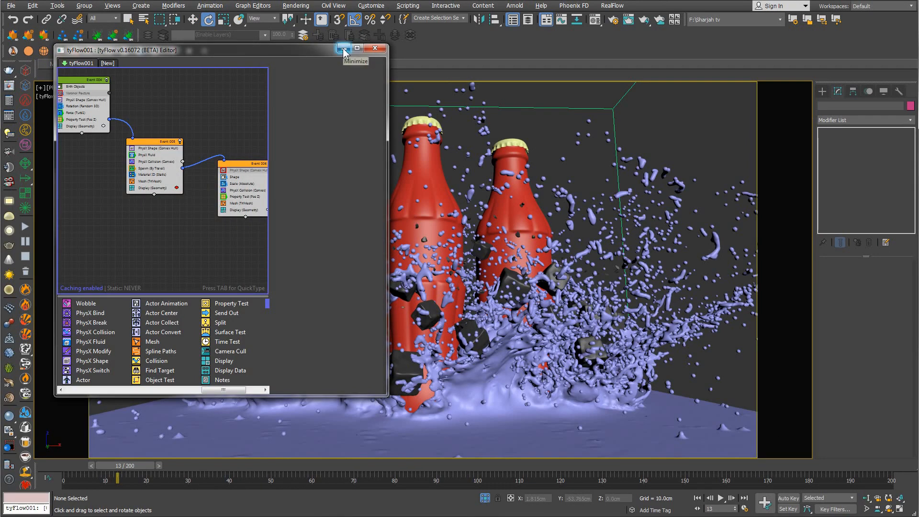
- Move and narrow the tyFlow editor to uncover the bottles, and examine the new splash at frame 22
left_click_drag(312, 52, 278, 62)
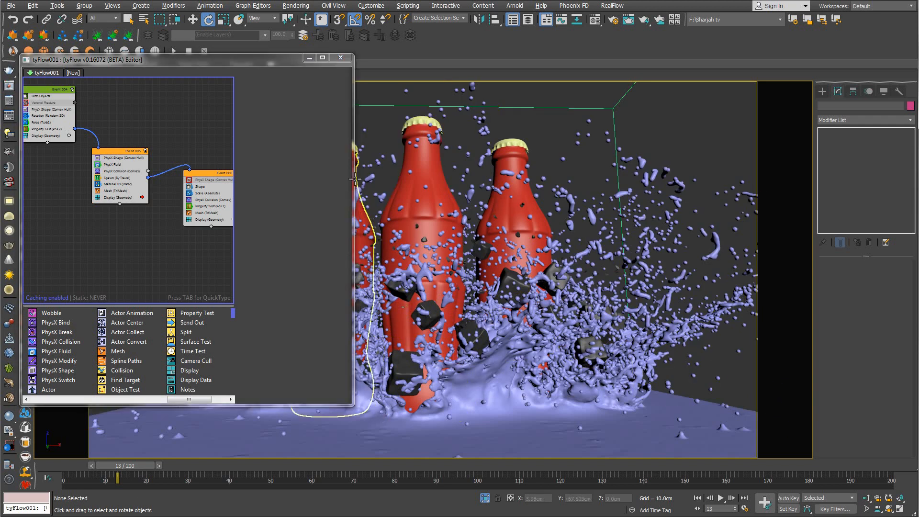
left_click_drag(355, 128, 299, 129)
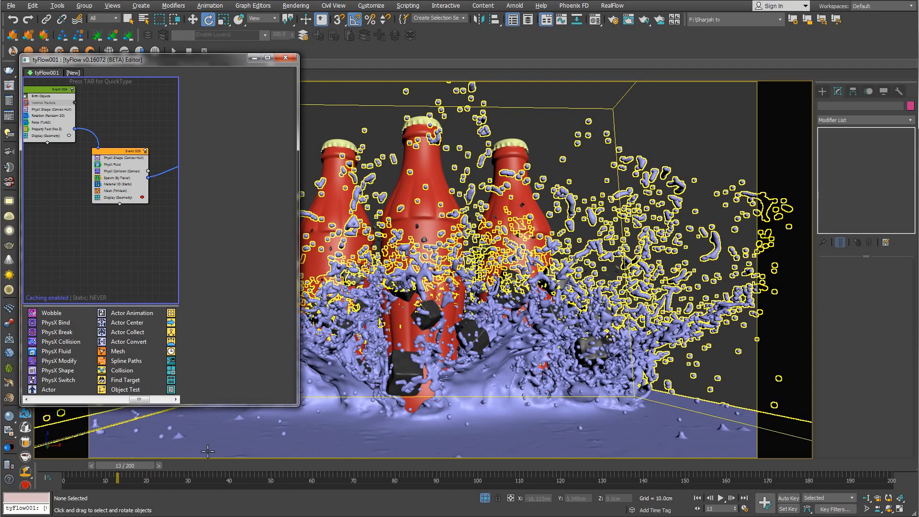
left_click(160, 466)
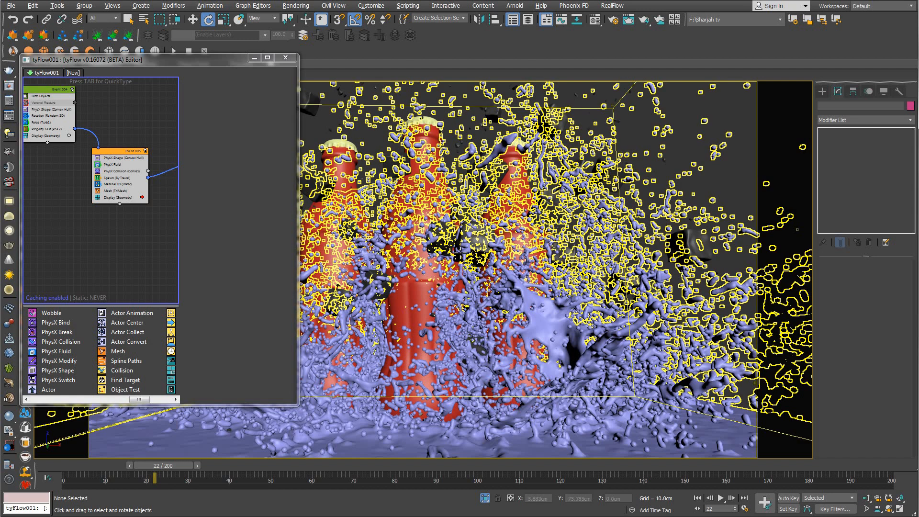
left_click(431, 121)
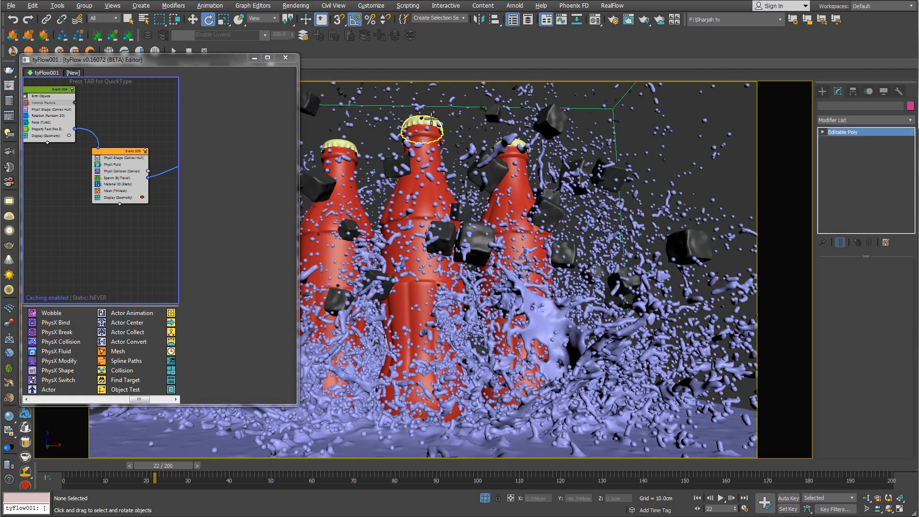
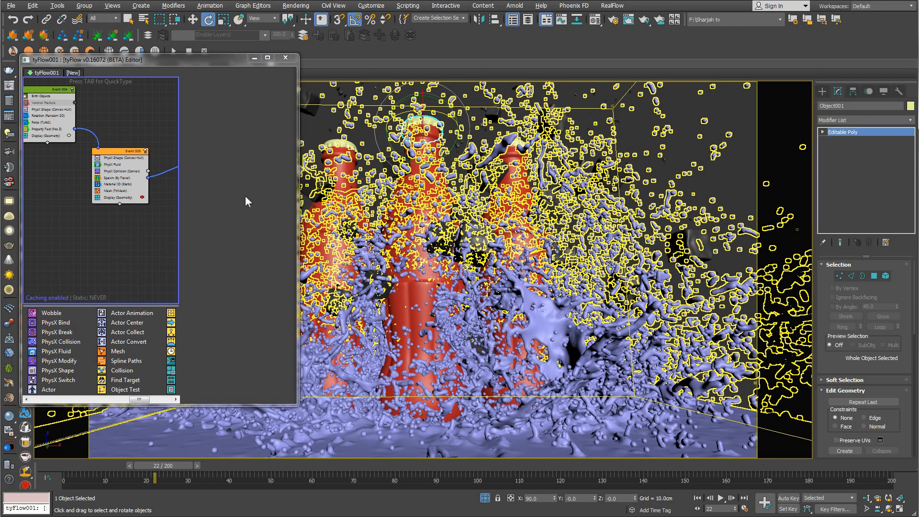
- Widen the tyFlow editor and add an Export Particles operator as a separate event below the flow
left_click_drag(297, 176, 483, 225)
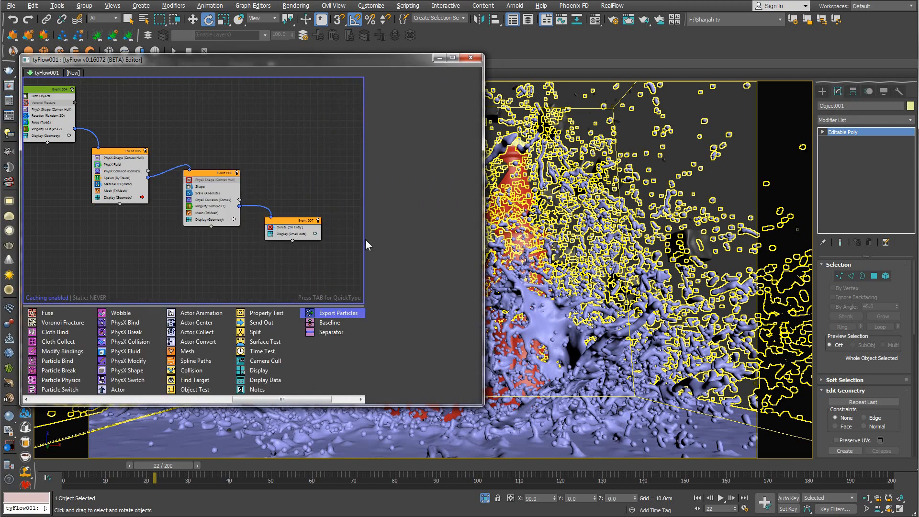
middle_click_drag(279, 265, 243, 190)
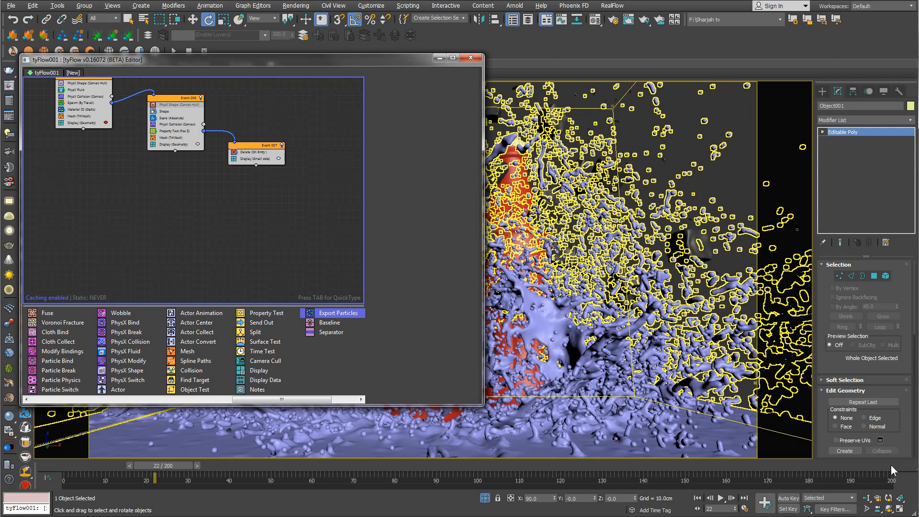
middle_click_drag(241, 246, 234, 257)
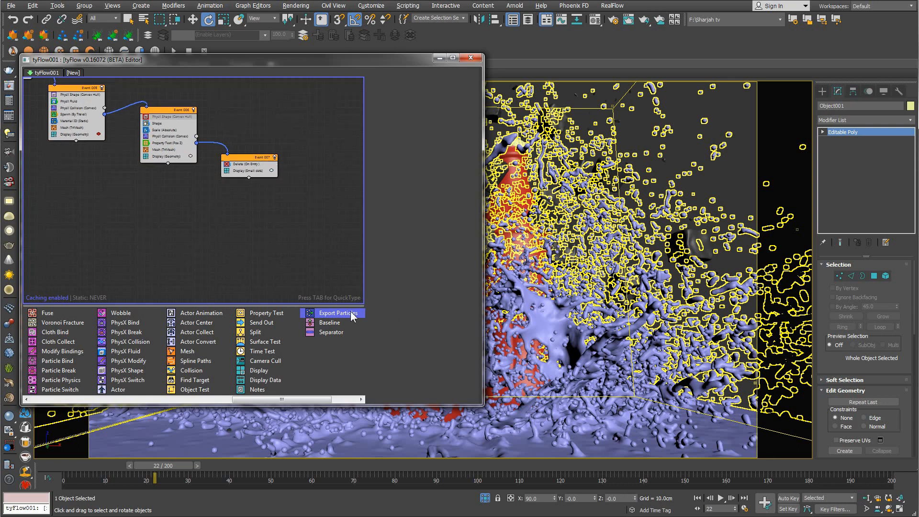
left_click_drag(352, 316, 194, 247)
middle_click_drag(253, 223, 218, 216)
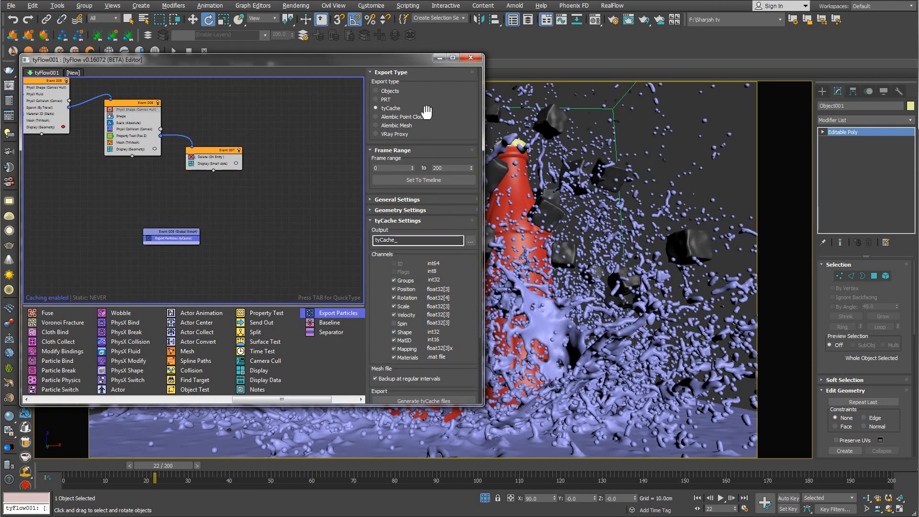
middle_click_drag(116, 161, 162, 191)
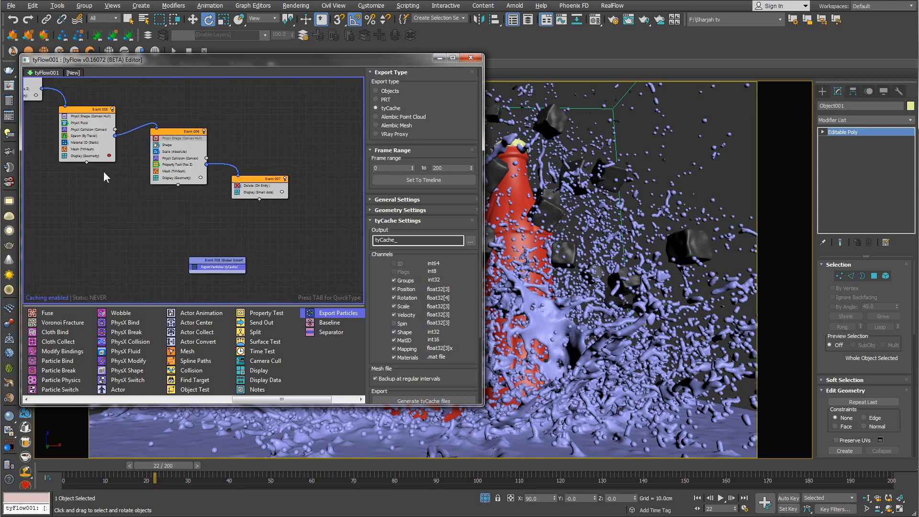
middle_click_drag(260, 243, 235, 231)
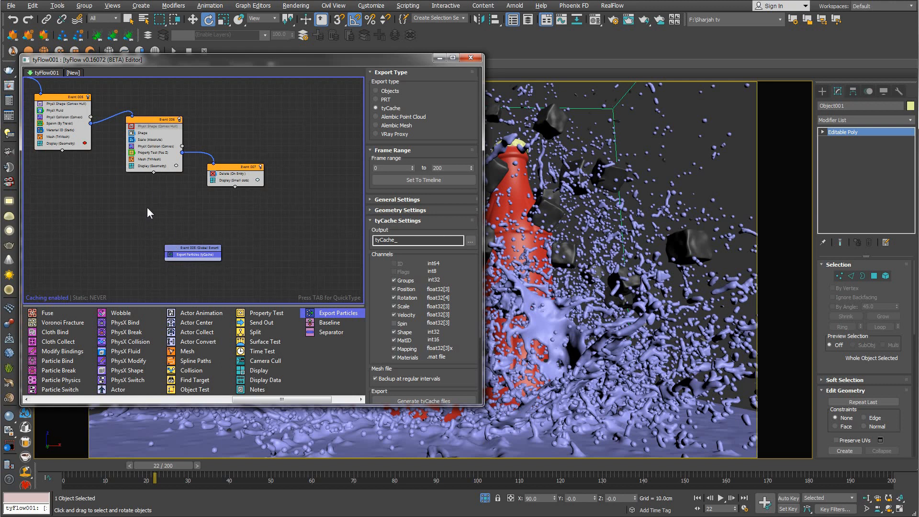
middle_click_drag(147, 207, 156, 196)
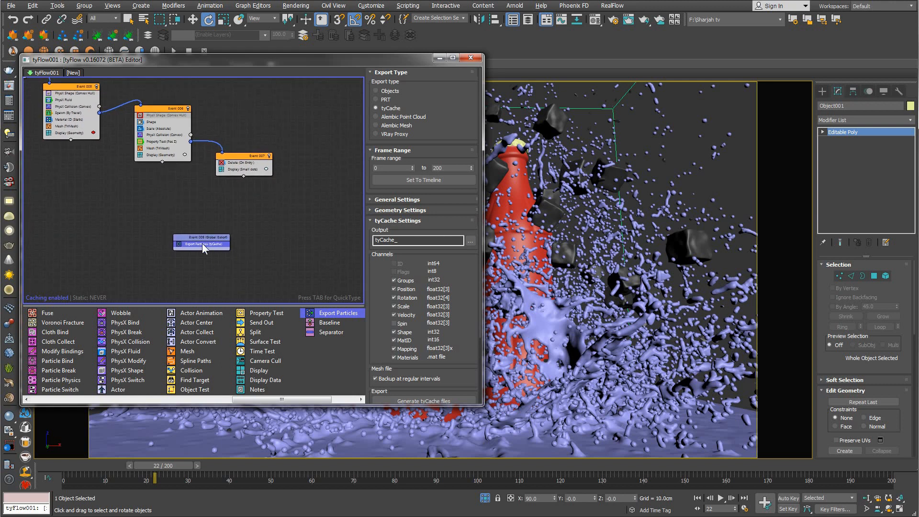
- Browse for the tyCache output location and open the CacheFiles folder inside Coca Cola Course
left_click(469, 240)
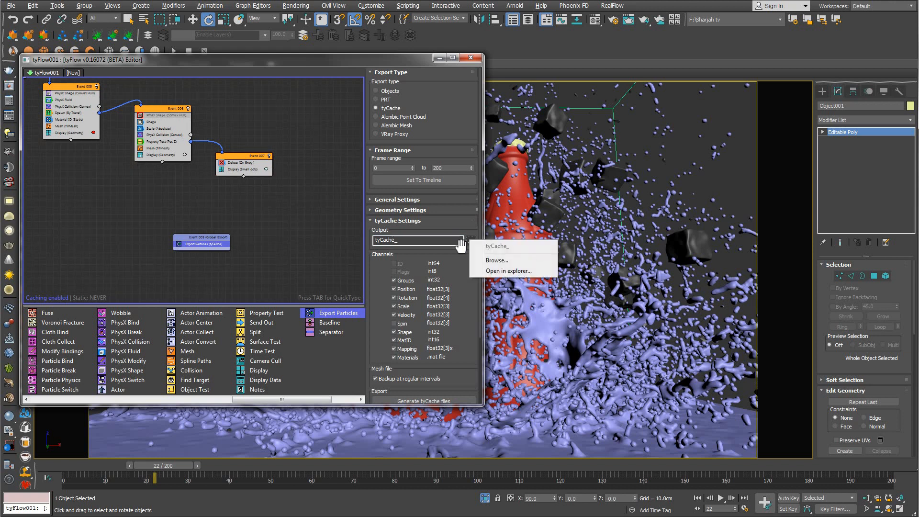
left_click(497, 261)
left_click(221, 90)
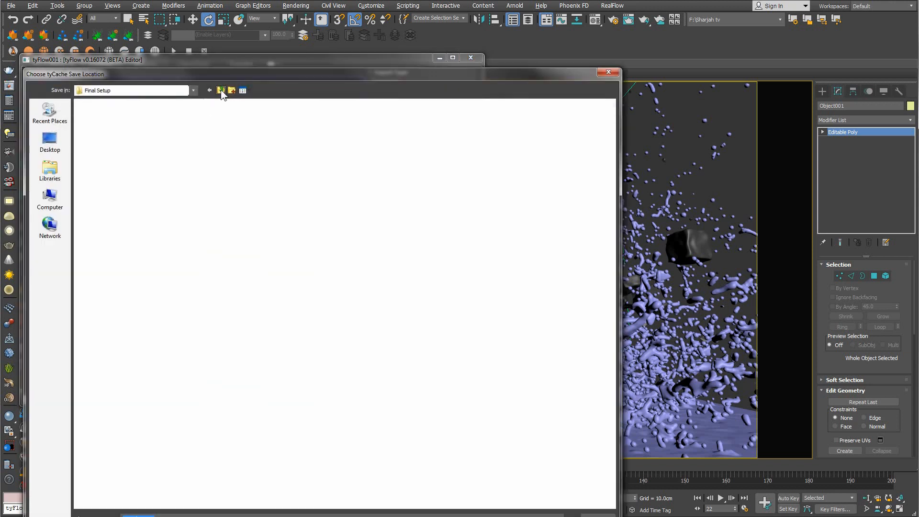
left_click(221, 90)
left_click(221, 90)
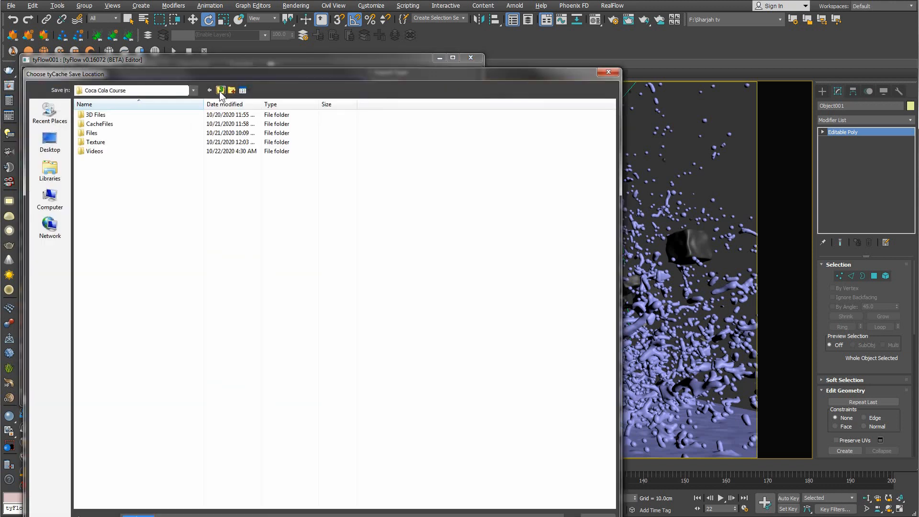
double_click(108, 125)
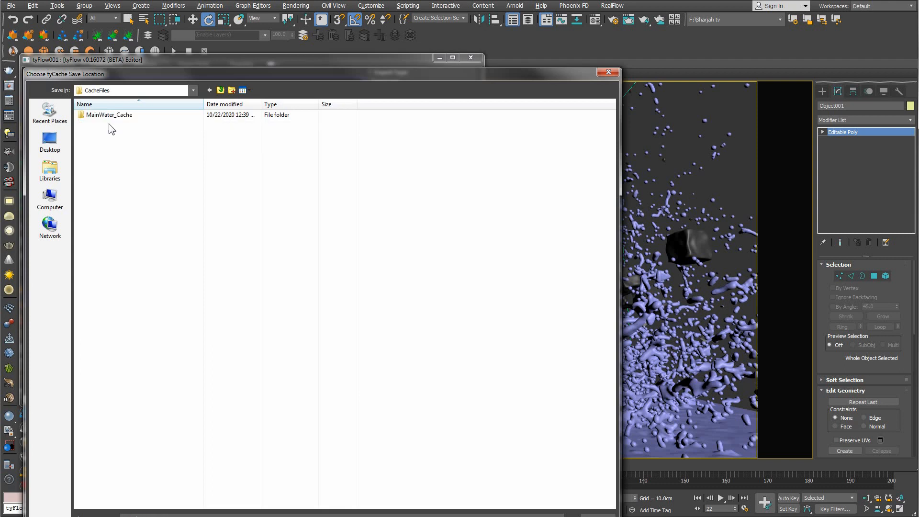
- Create a folder named TyCache in CacheFiles and set the output file there as tyCache_.tyc
left_click(232, 90)
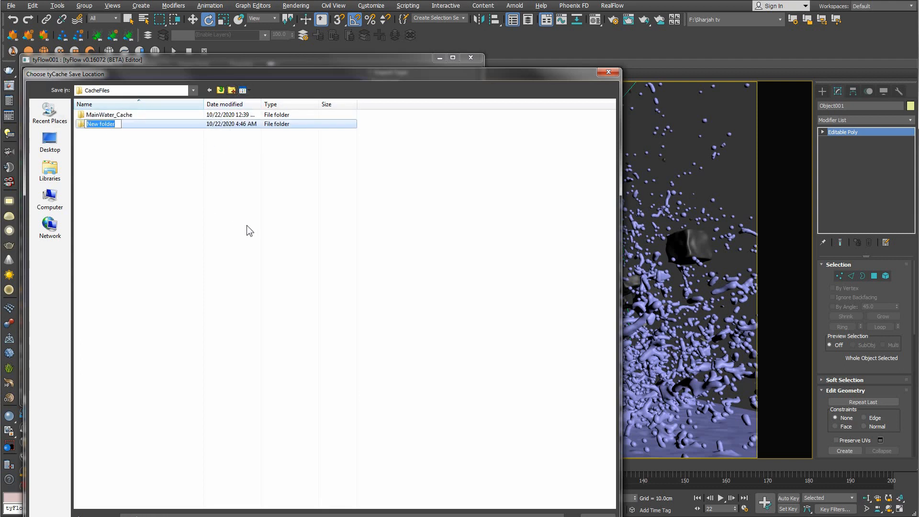
type("TyCache")
key("Return")
key("Return")
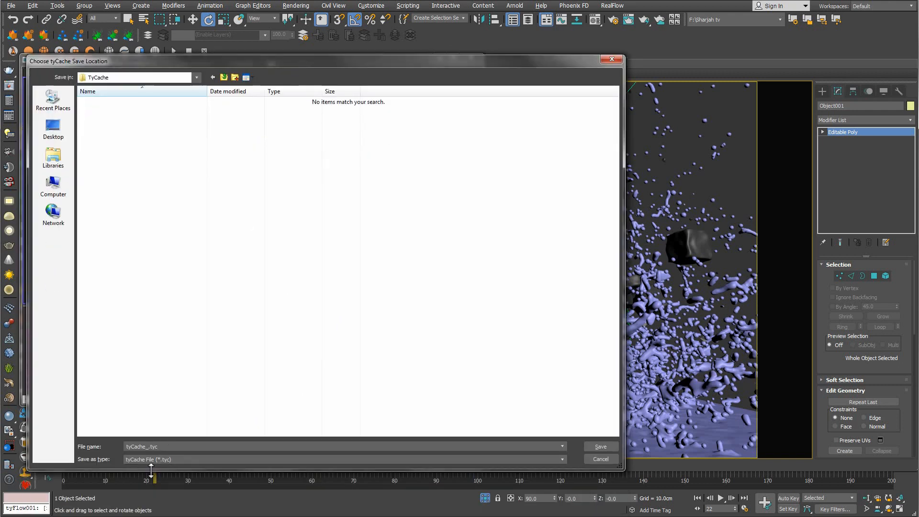
left_click(601, 447)
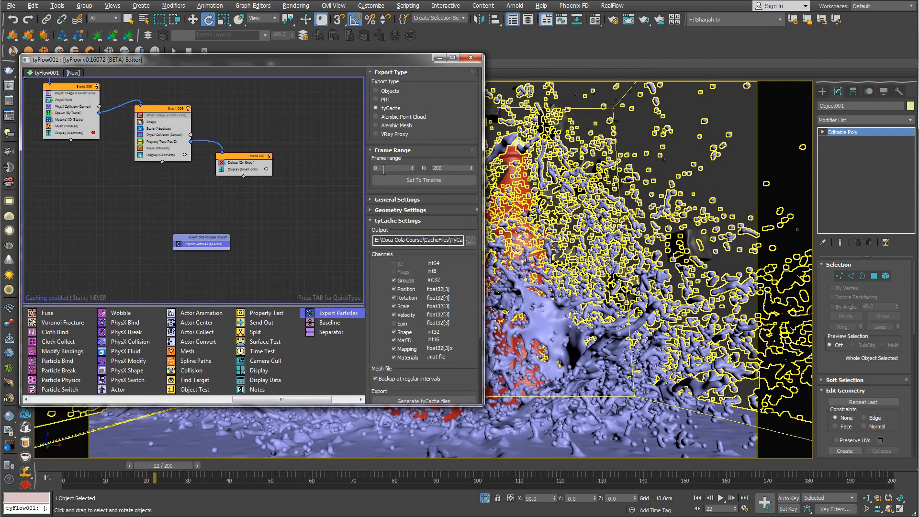
- Set the start of the particle export frame range to 4 and bring the tyCache export options into view
double_click(384, 169)
left_click_drag(470, 298, 464, 243)
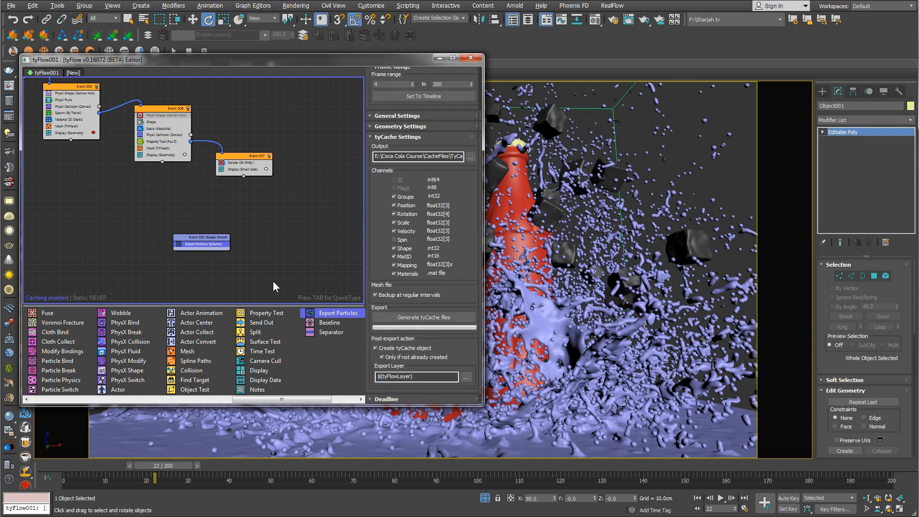
- Start generating the tyCache files and cancel the particle export while it is running
left_click(443, 318)
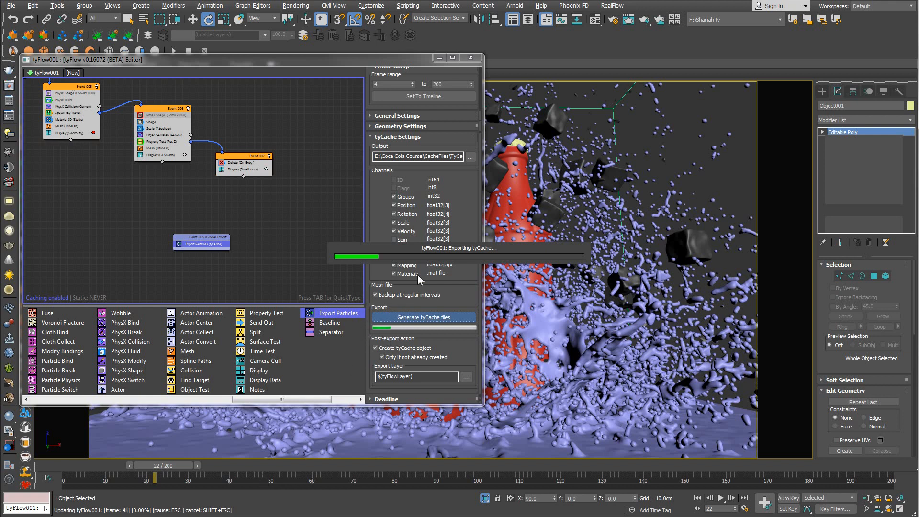
left_click(415, 315)
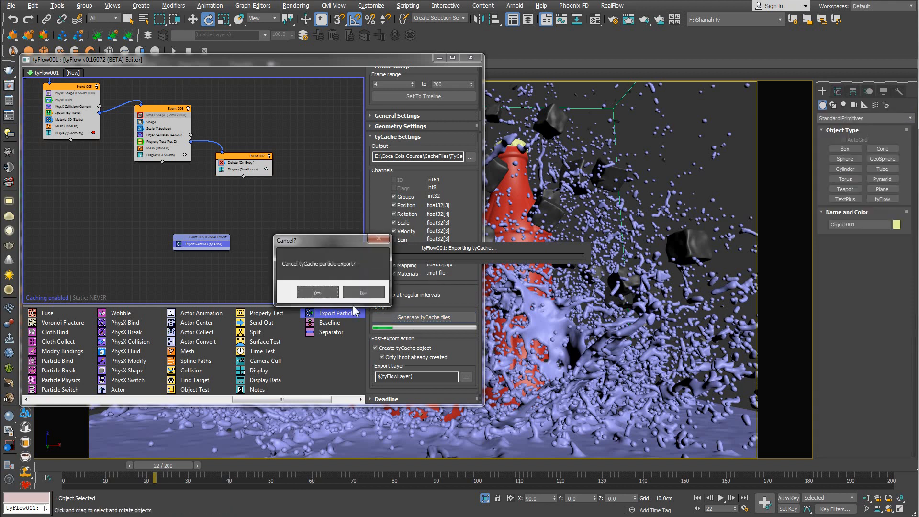
left_click(325, 294)
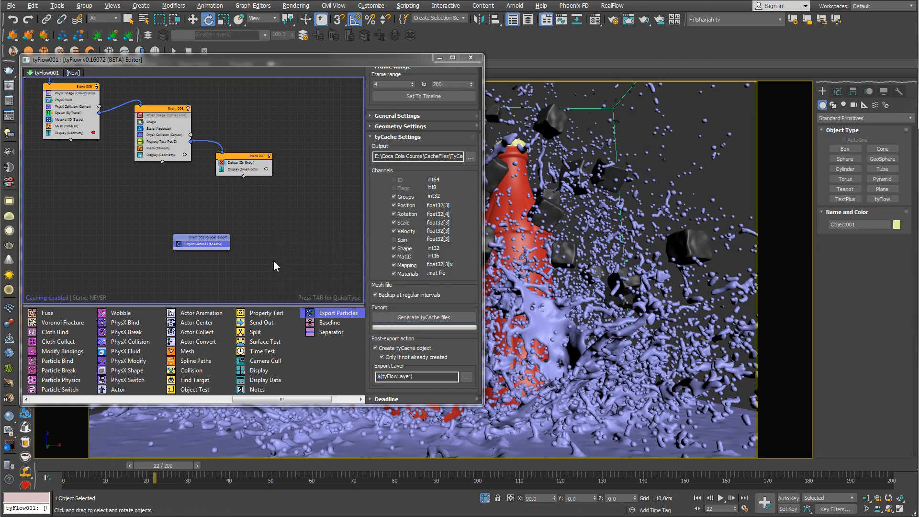
- Delete the Export Particles event, turn off the first event with the Birth Objects operator, and minimize the tyFlow editor
key("Delete")
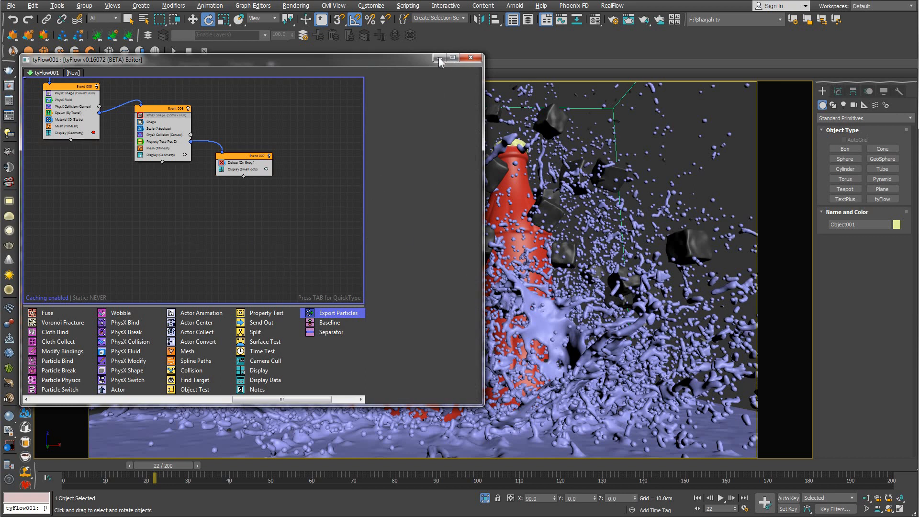
middle_click_drag(159, 206, 299, 311)
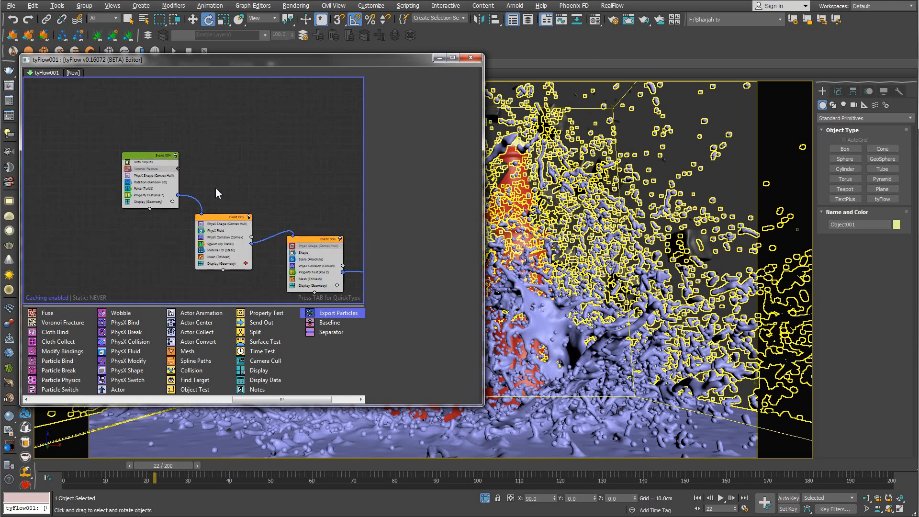
left_click(175, 156)
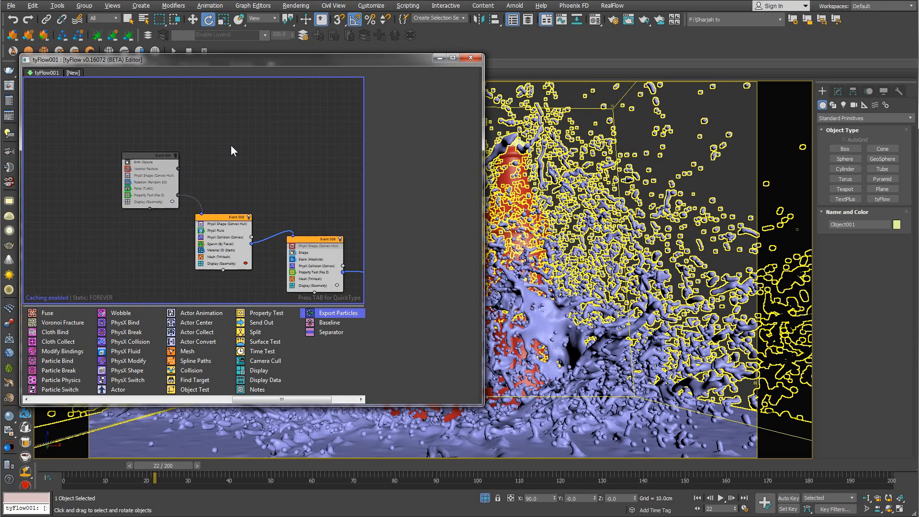
left_click(438, 59)
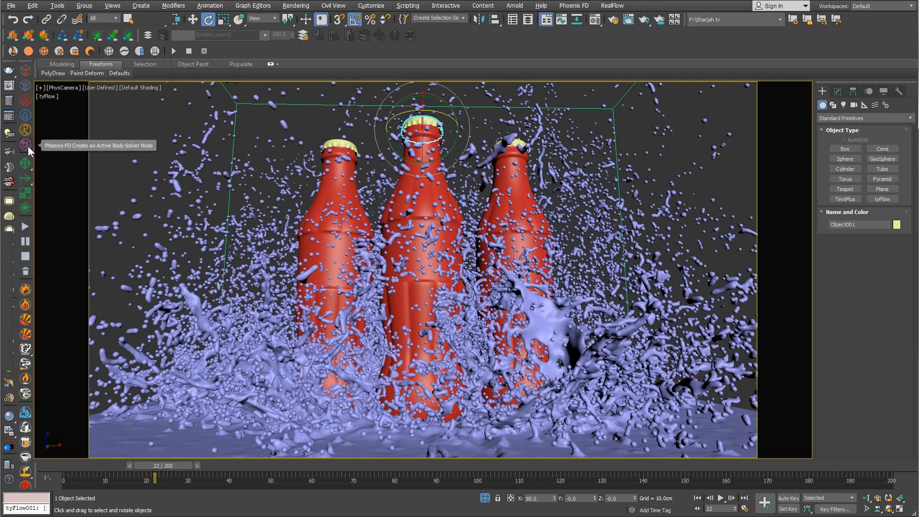
- Use the Scene Explorer to show the cached tyCache ice cubes in the camera view, and switch to the Move tool
left_click(57, 5)
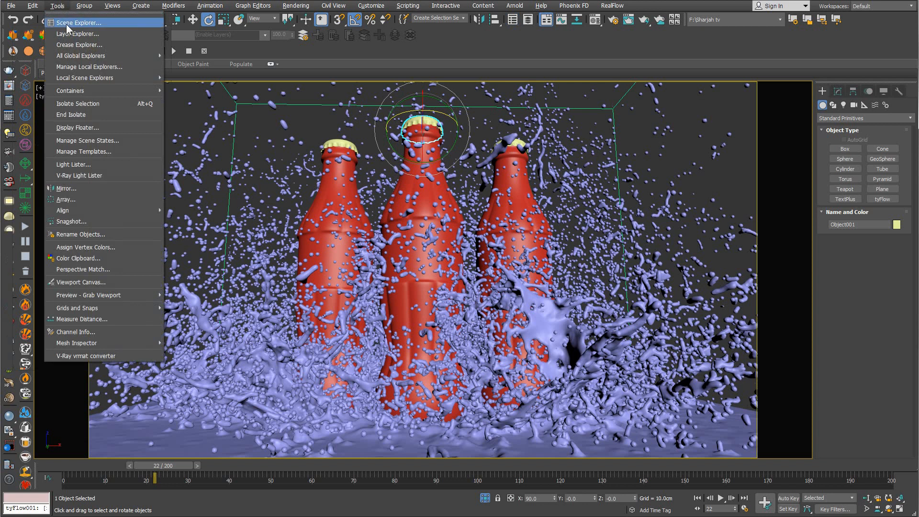
left_click(67, 18)
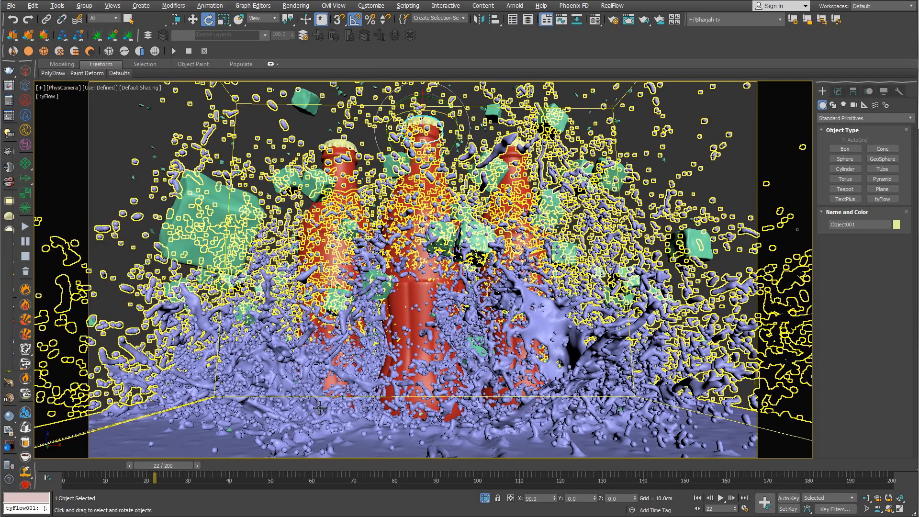
key("w")
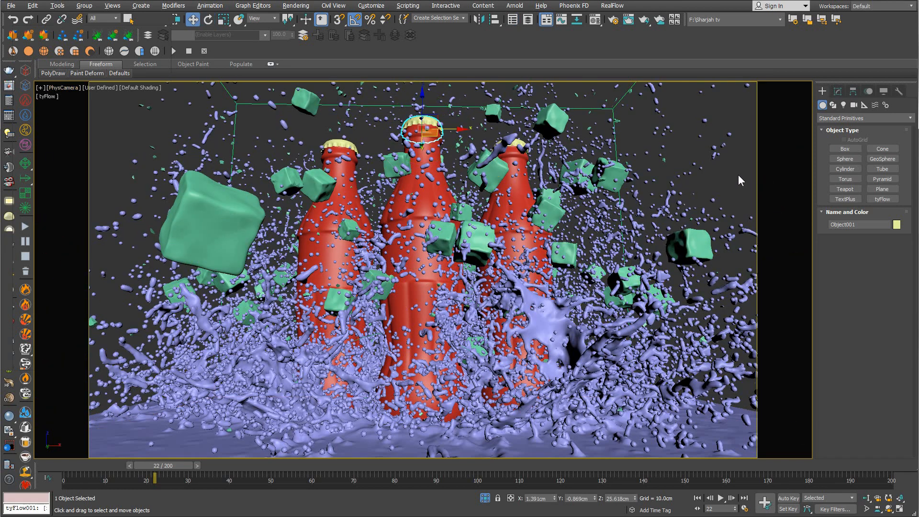
right_click(738, 174)
left_click(745, 183)
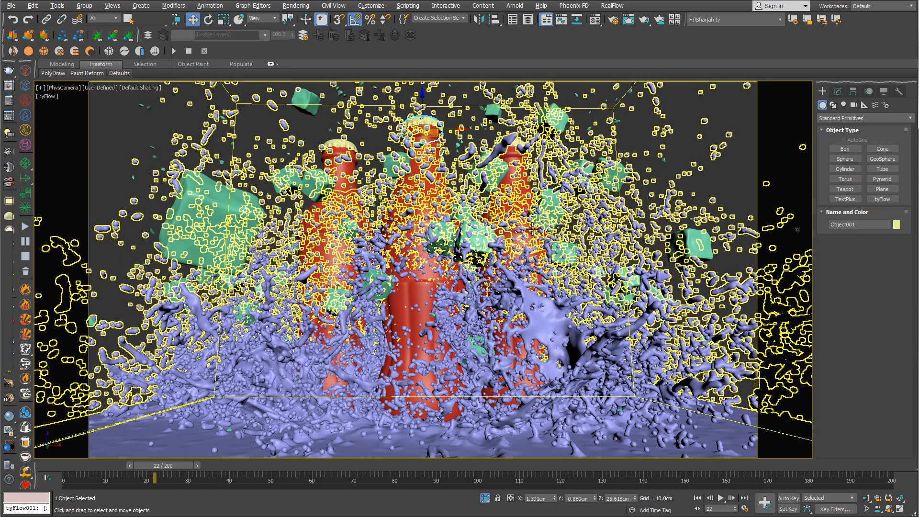
- Switch from the camera to a maximized perspective view and frame the bottle bases, cached ice cubes and liquid
key("alt+w")
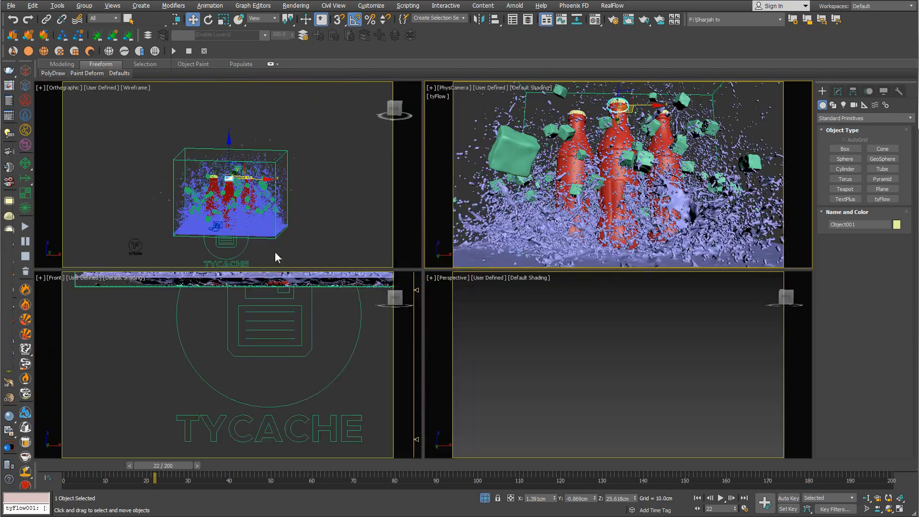
left_click(277, 193)
key("alt+w")
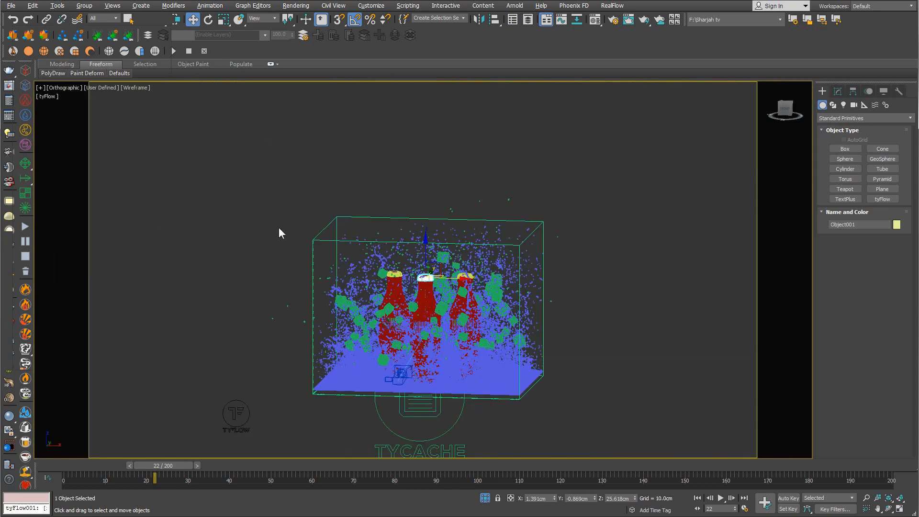
key("z")
middle_click_drag(504, 314, 499, 281)
key("p")
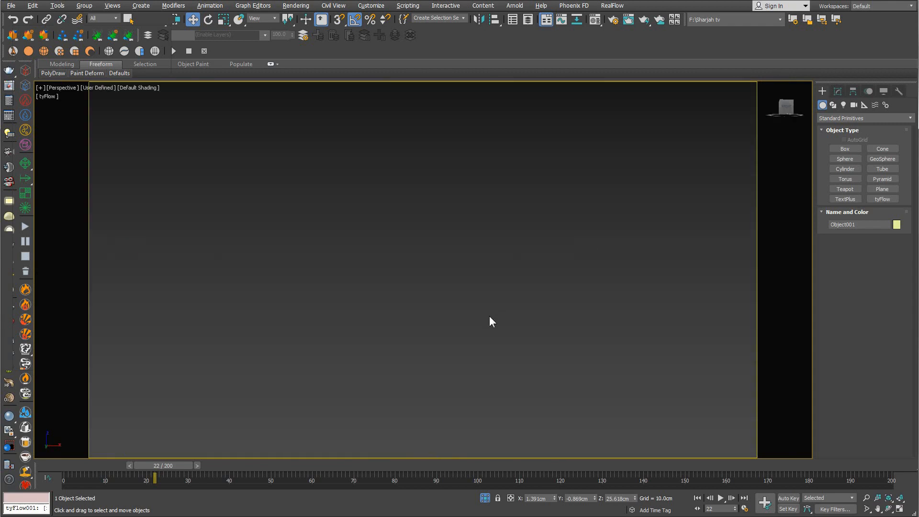
key("z")
scroll(457, 277, "down", 6)
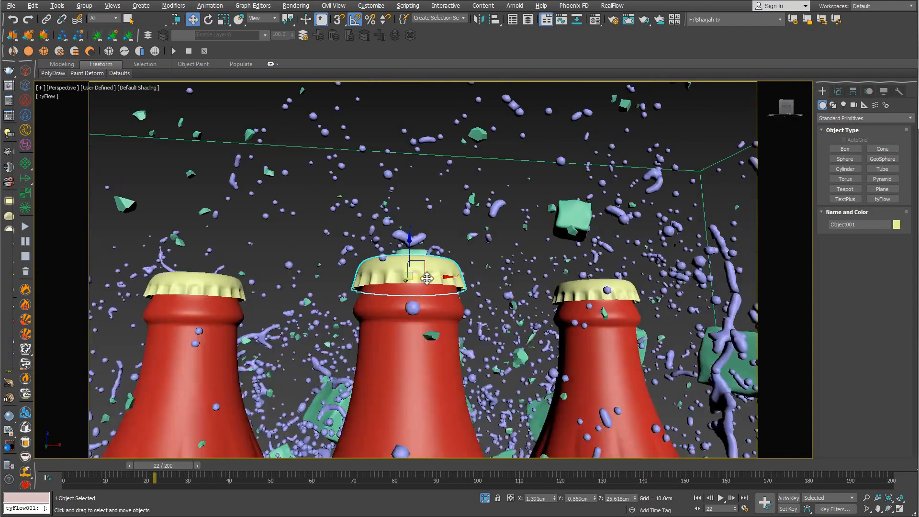
scroll(456, 282, "down", 6)
scroll(455, 307, "up", 3)
middle_click_drag(462, 302, 456, 226, "alt")
scroll(420, 245, "up", 4)
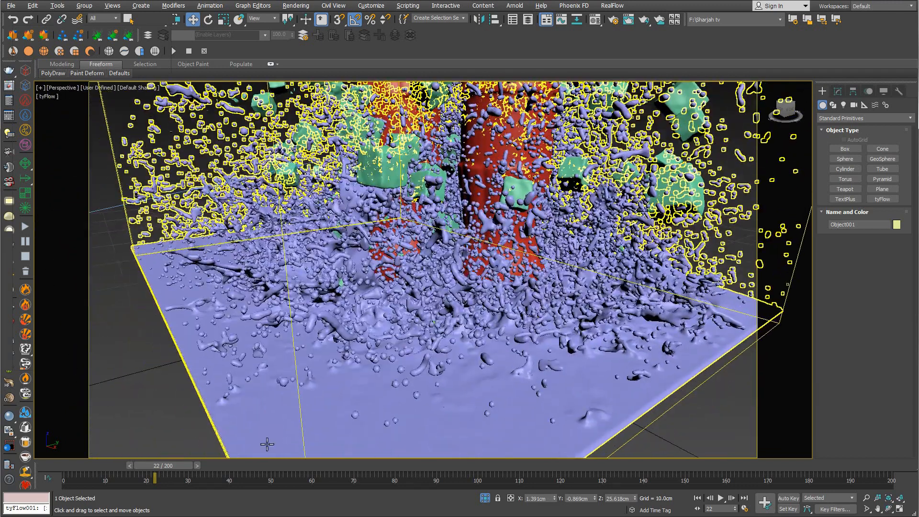
- Go to frame 37 and examine how the ice cubes sit in the liquid around the bottles
left_click(227, 467)
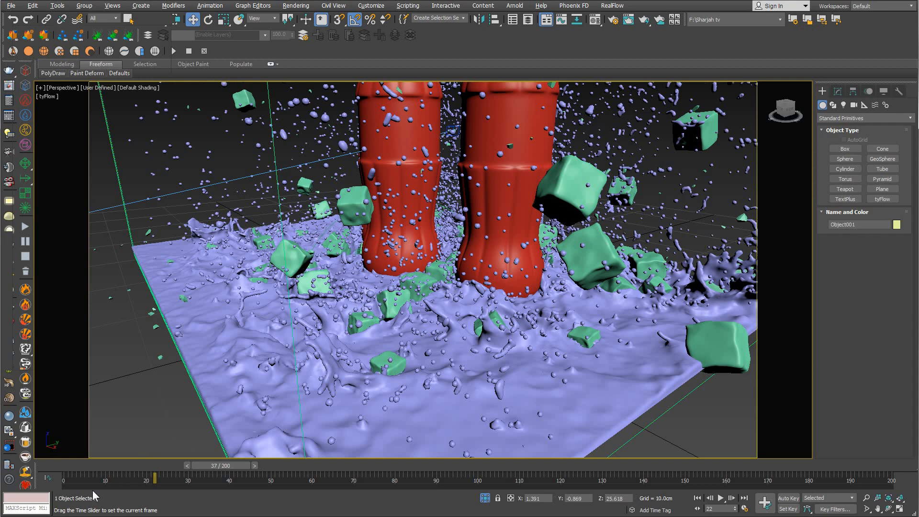
scroll(362, 329, "up", 4)
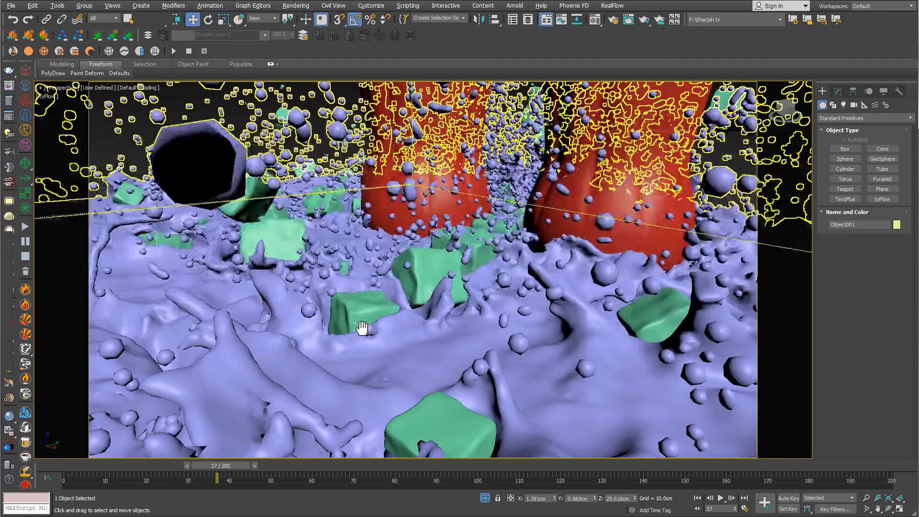
scroll(362, 329, "up", 3)
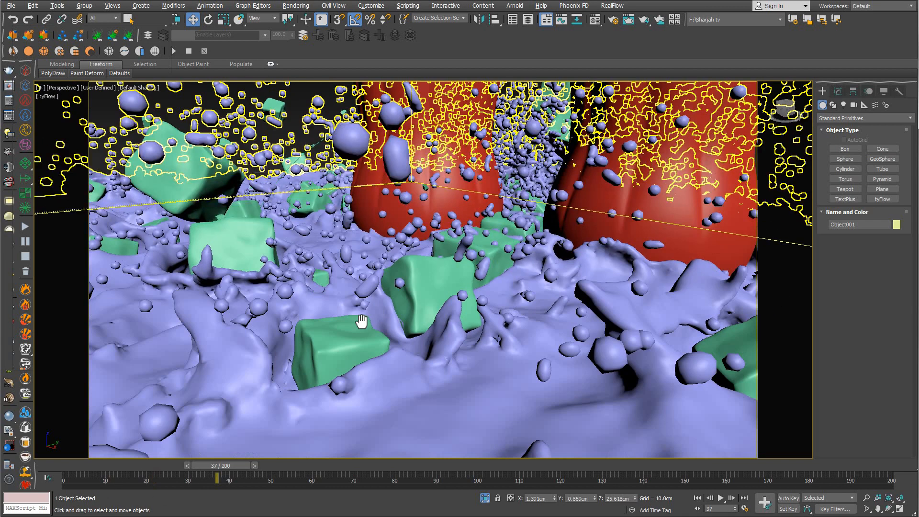
mouse_move(362, 322)
middle_mouse_down()
mouse_move(263, 367)
mouse_move(433, 346)
mouse_move(368, 325)
middle_mouse_up()
scroll(434, 346, "down", 5)
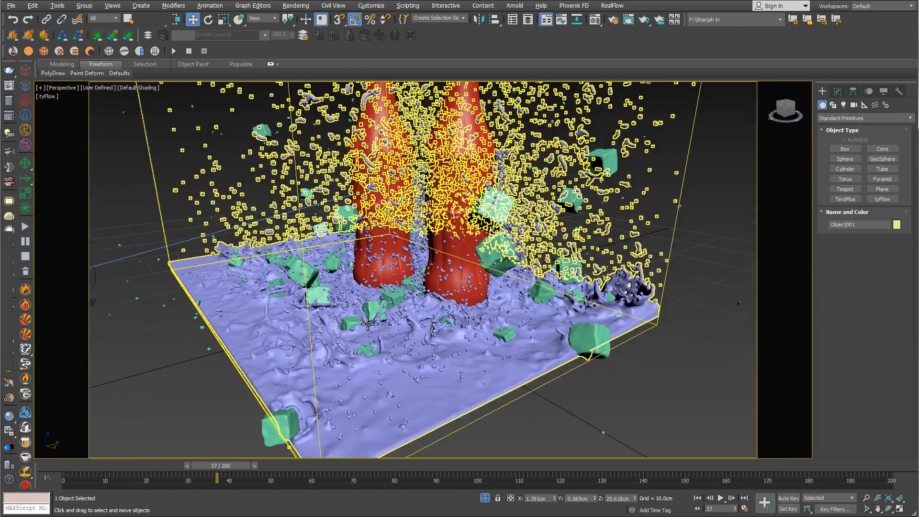
key("ctrl+r")
left_click_drag(368, 325, 433, 295)
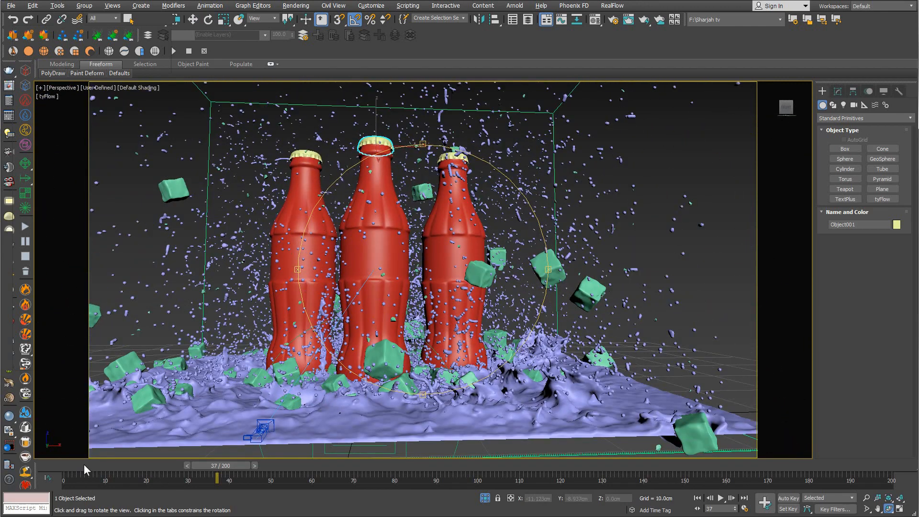
- Scrub through the beginning of the splash to frame 10 and on to frame 17
left_click_drag(75, 464, 127, 466)
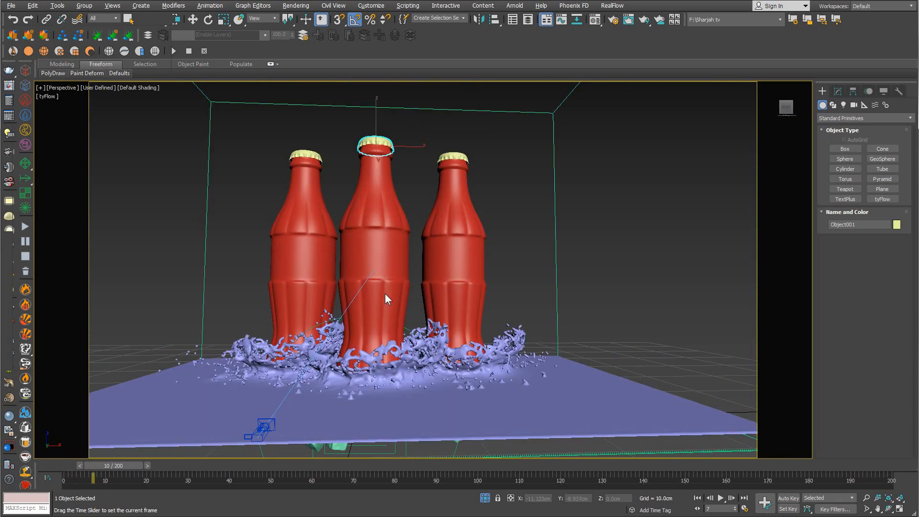
key("ctrl+r")
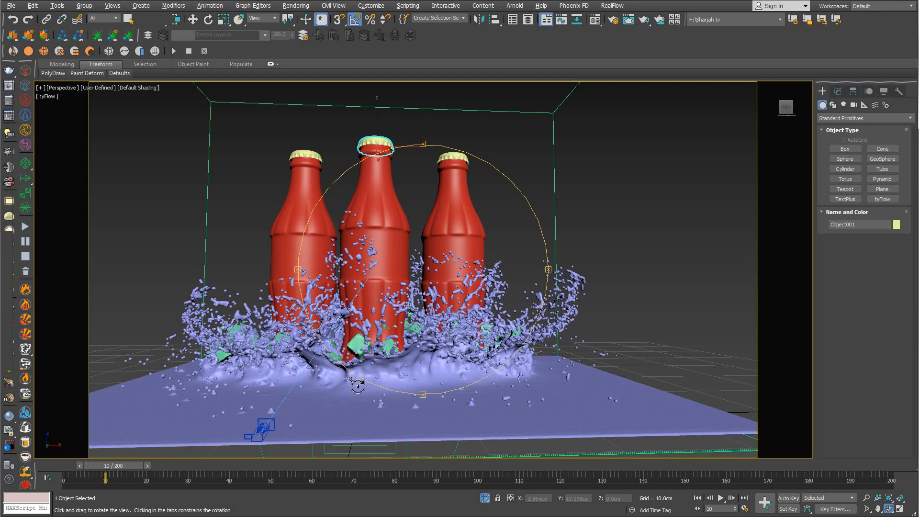
left_click(151, 466)
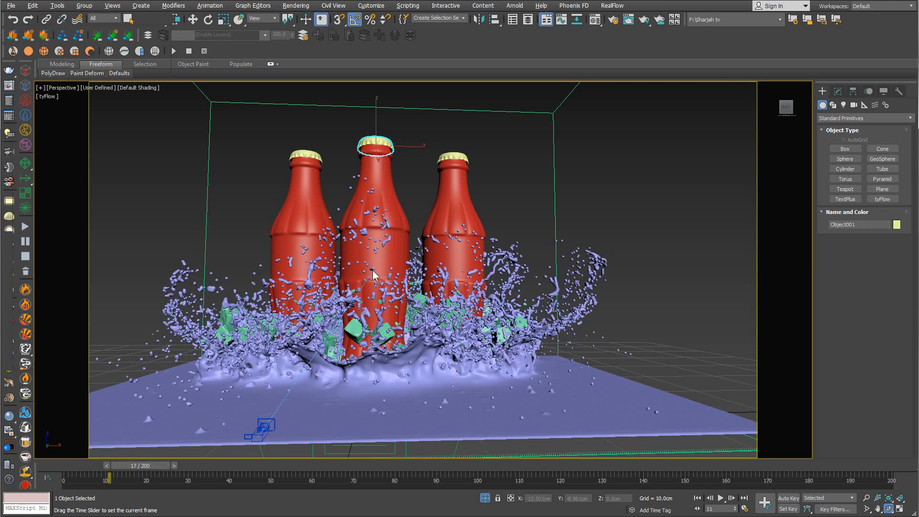
- Examine the flying ice cubes and liquid splash around the bottles at frame 17, close up and from several angles
left_click_drag(374, 272, 383, 292)
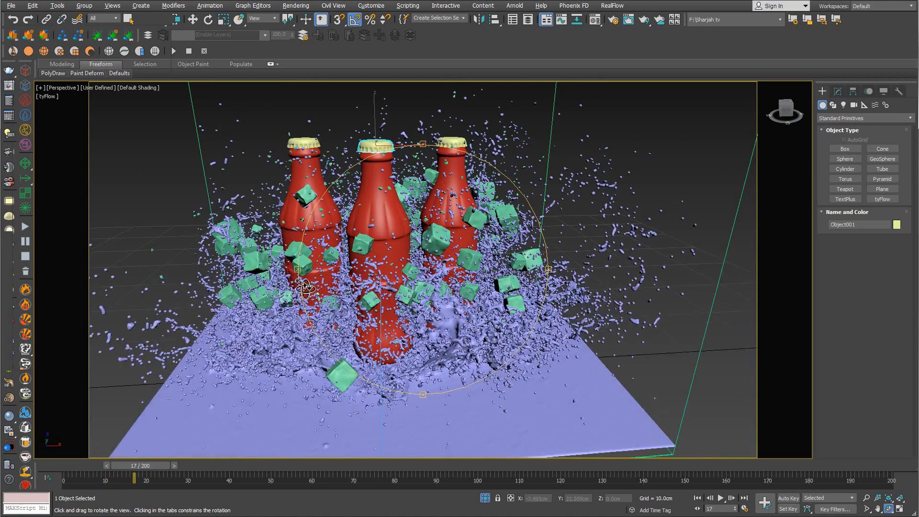
middle_click_drag(318, 281, 409, 272)
scroll(391, 278, "up", 10)
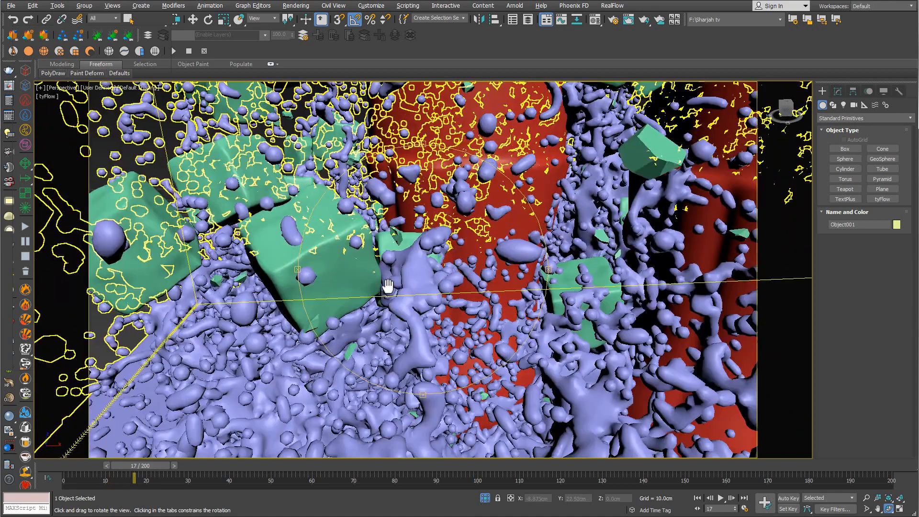
mouse_move(388, 285)
middle_mouse_down()
mouse_move(434, 271)
mouse_move(384, 290)
middle_mouse_up()
scroll(383, 290, "down", 8)
middle_click_drag(417, 265, 361, 288)
left_click_drag(361, 289, 332, 260)
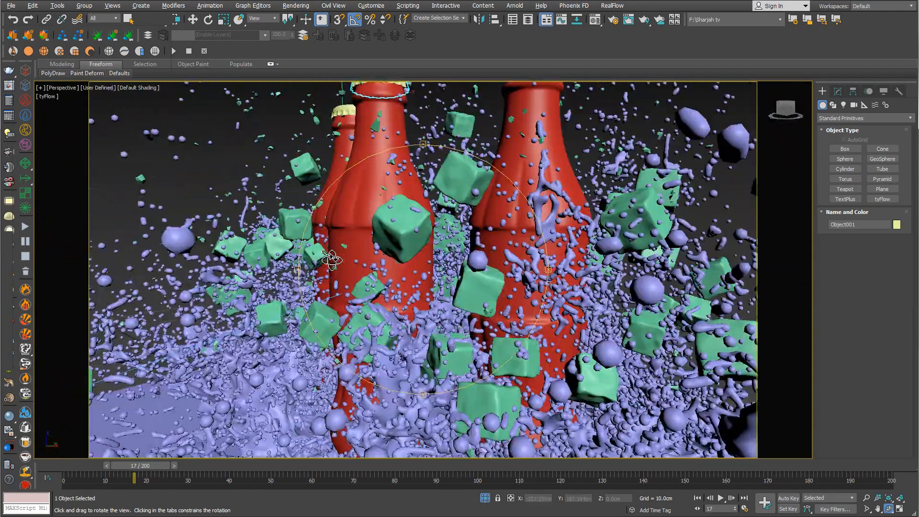
middle_click_drag(332, 260, 344, 287, "alt")
scroll(367, 342, "up", 5)
left_click_drag(369, 337, 384, 357)
- Return to frame 37 to inspect the cubes floating on the liquid surface, and advance to frame 48
left_click_drag(231, 468, 241, 467)
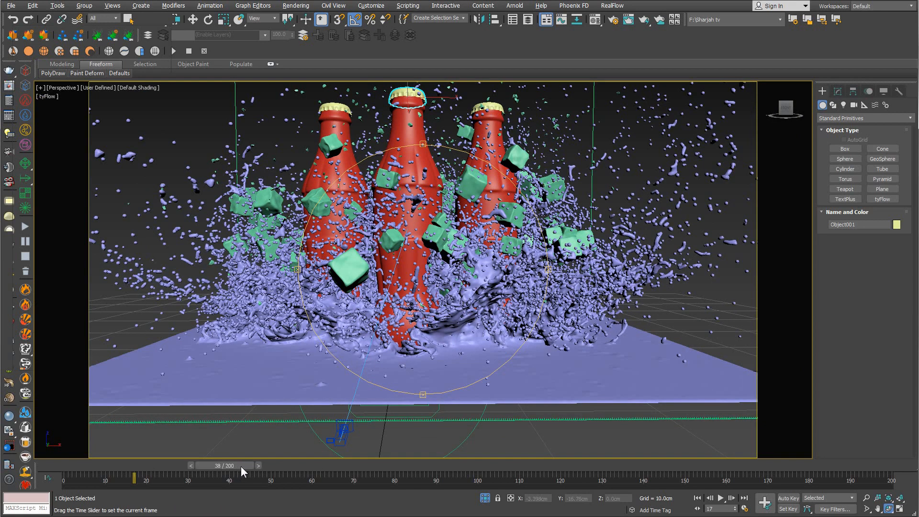
key("comma")
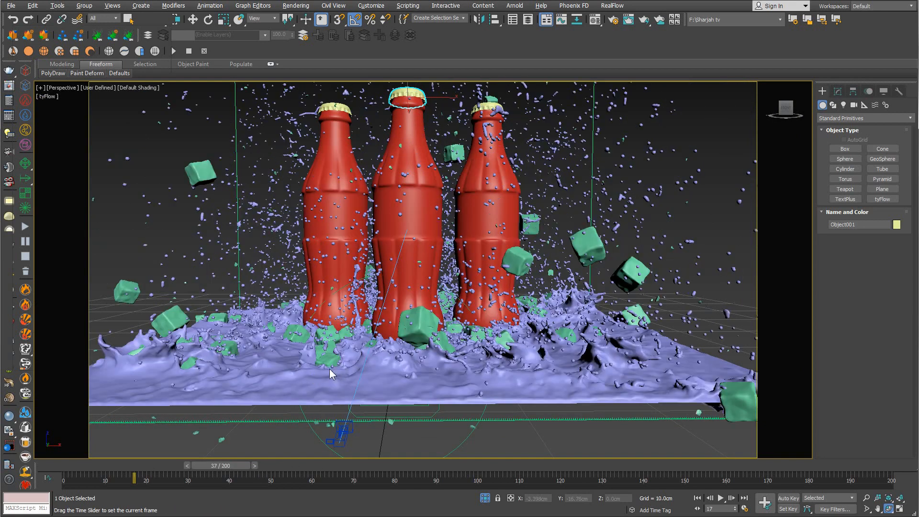
left_click_drag(448, 364, 178, 343)
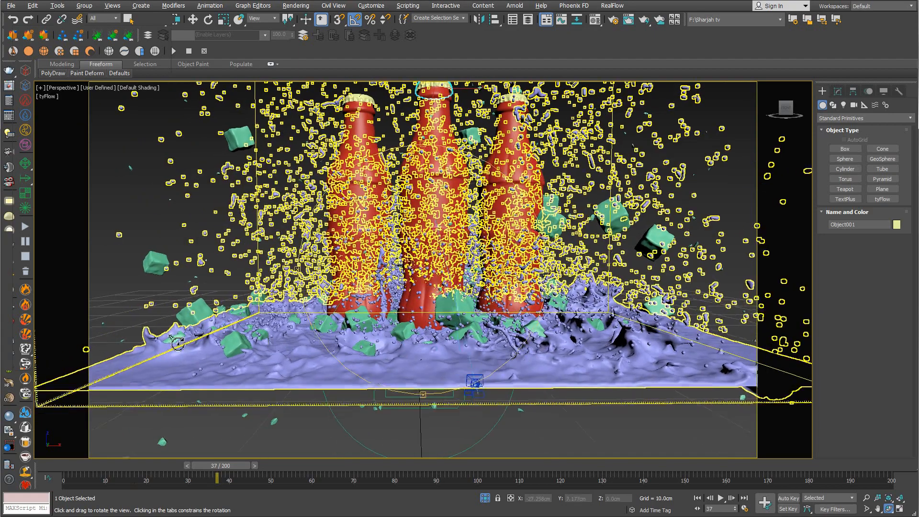
scroll(178, 344, "up", 5)
middle_click_drag(177, 344, 276, 361)
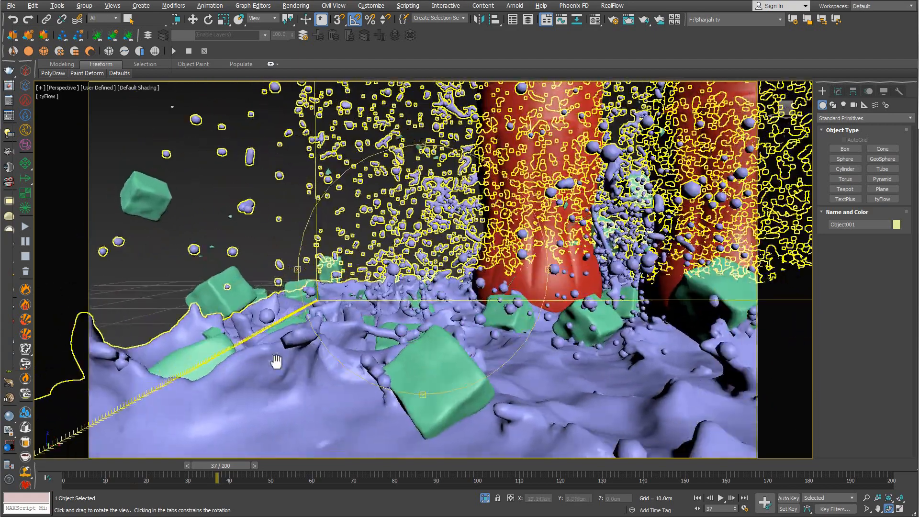
scroll(277, 363, "down", 10)
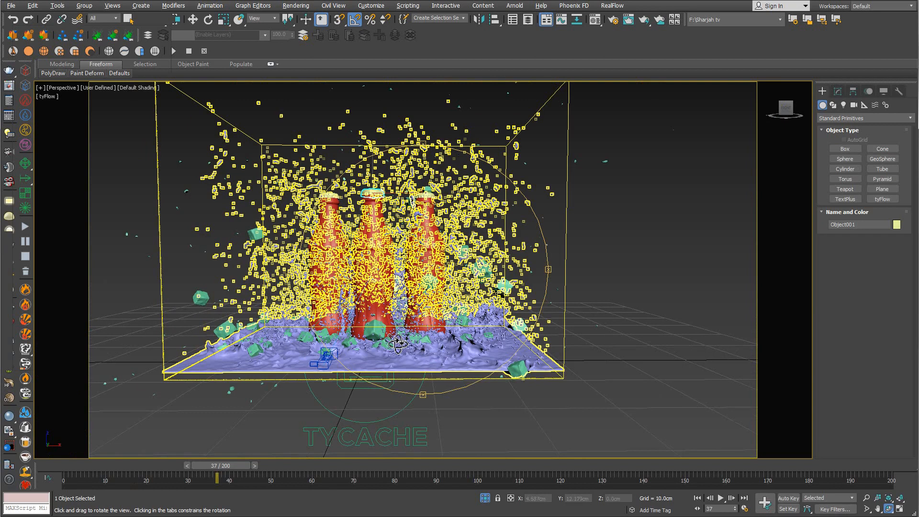
scroll(398, 345, "up", 3)
middle_click_drag(403, 344, 410, 351)
right_click(410, 351)
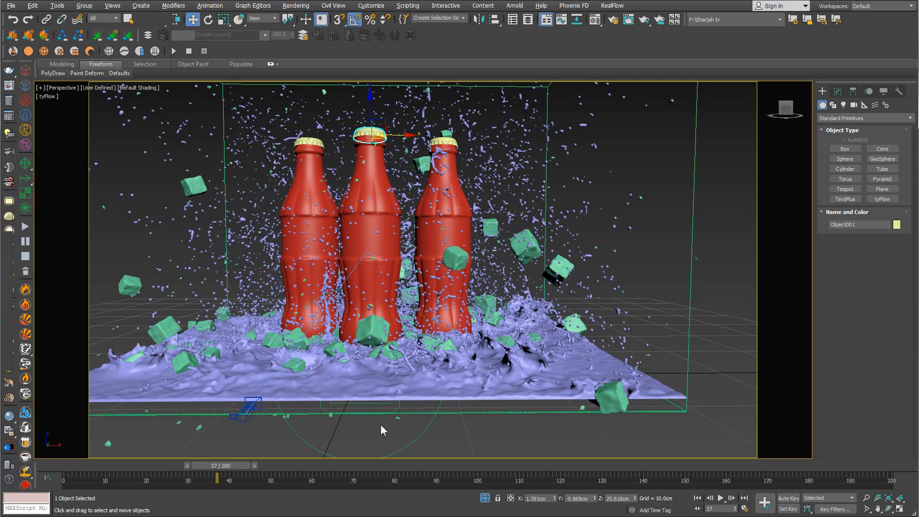
middle_click_drag(216, 409, 379, 371, "alt")
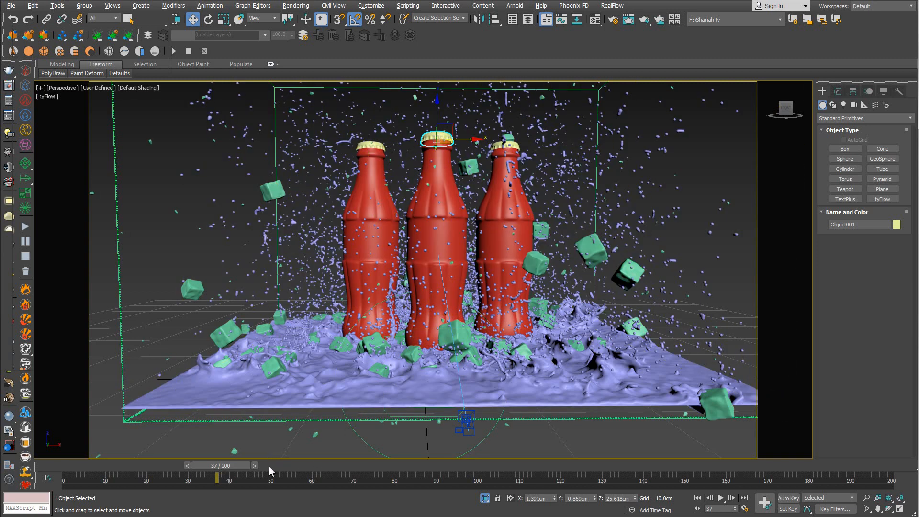
left_click(268, 466)
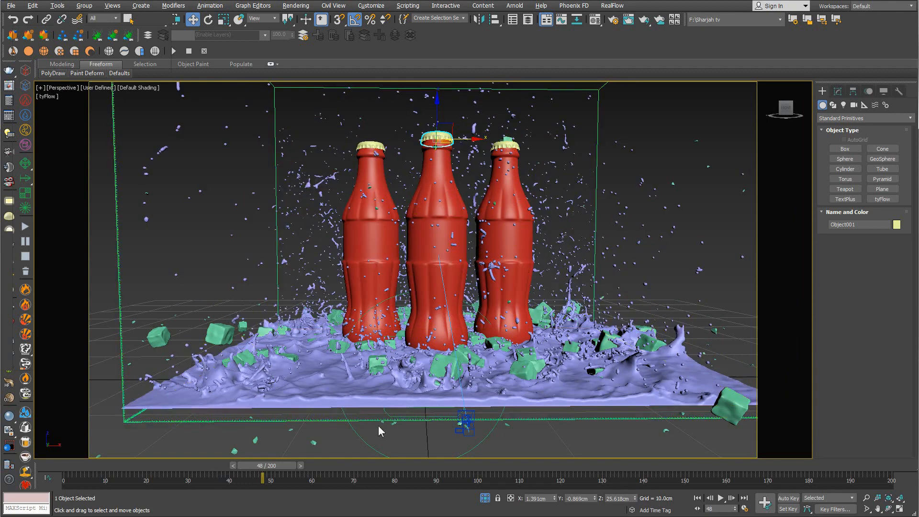
- Examine the ice cubes and liquid surface around the base of the bottles close up at frame 48
scroll(453, 394, "up", 3)
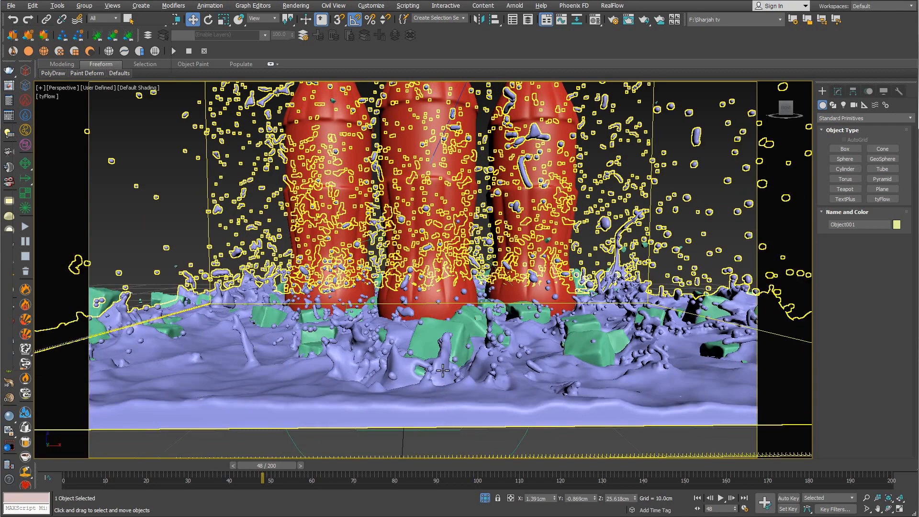
middle_click_drag(443, 370, 322, 369)
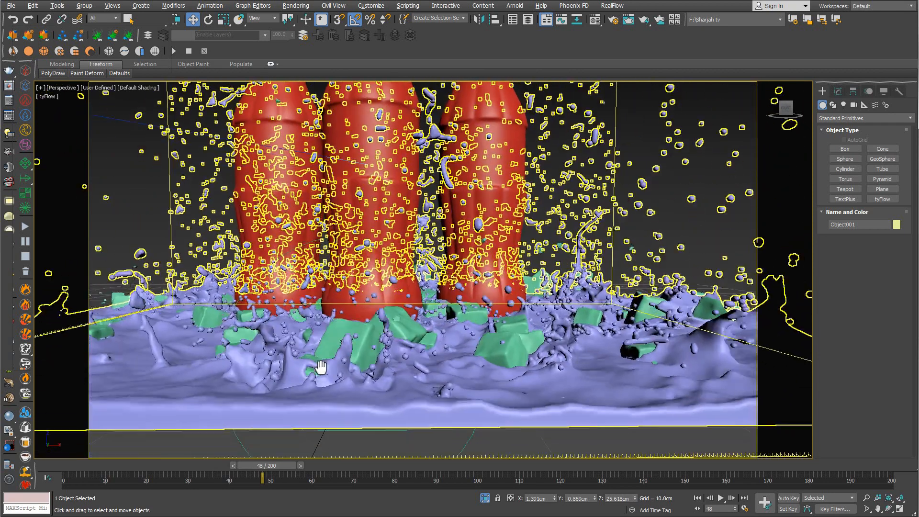
scroll(327, 367, "down", 2)
scroll(501, 368, "down", 3)
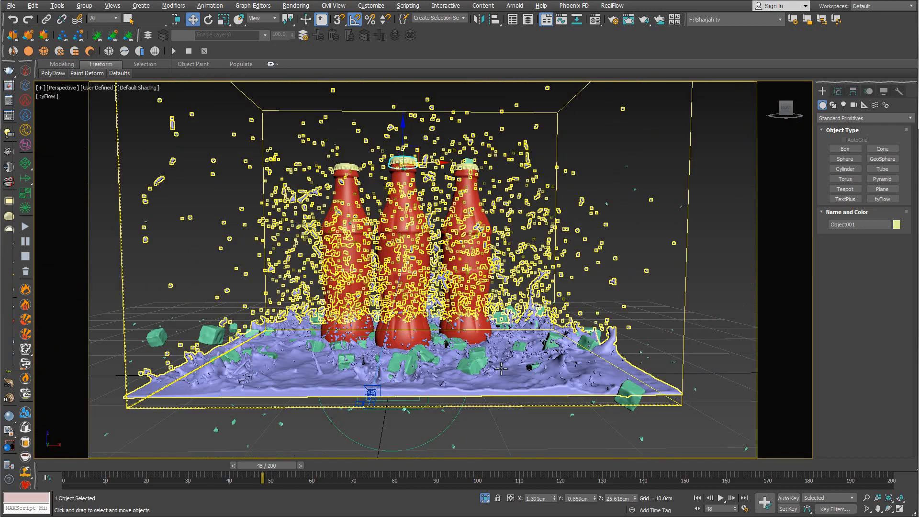
- Create a preview animation of the splash as seen through PhysCamera, with nothing selected in the scene
left_click(641, 289)
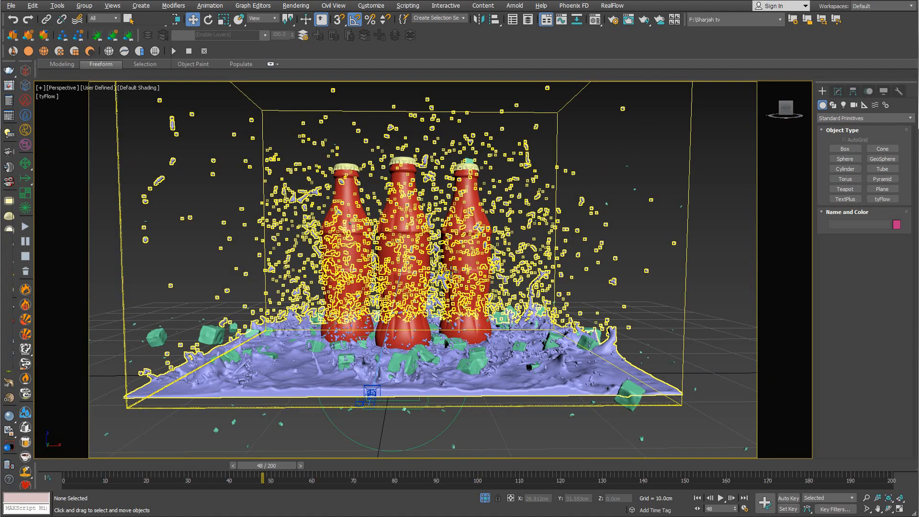
key("c")
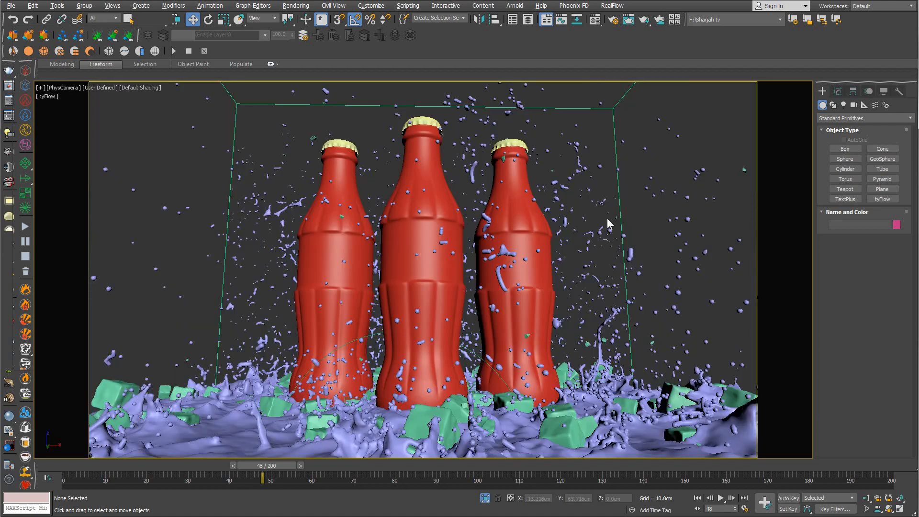
right_click(643, 184)
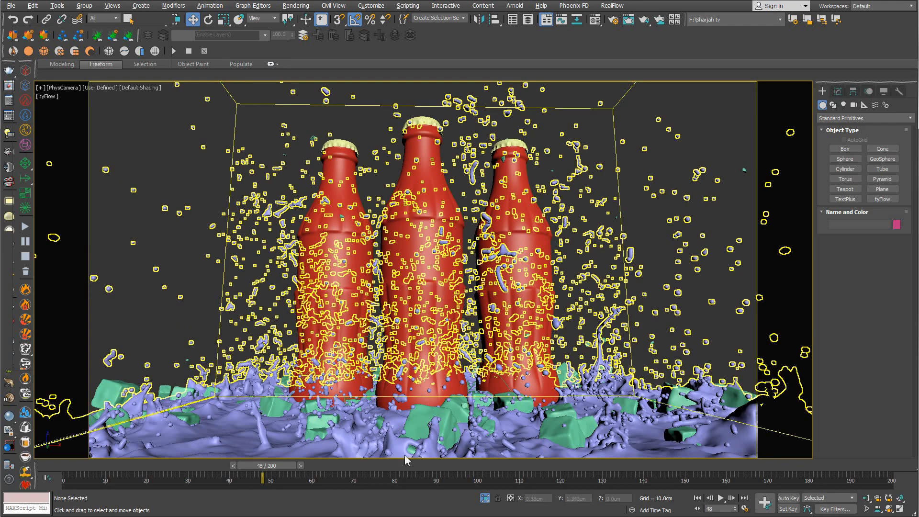
left_click(57, 7)
mouse_move(108, 295)
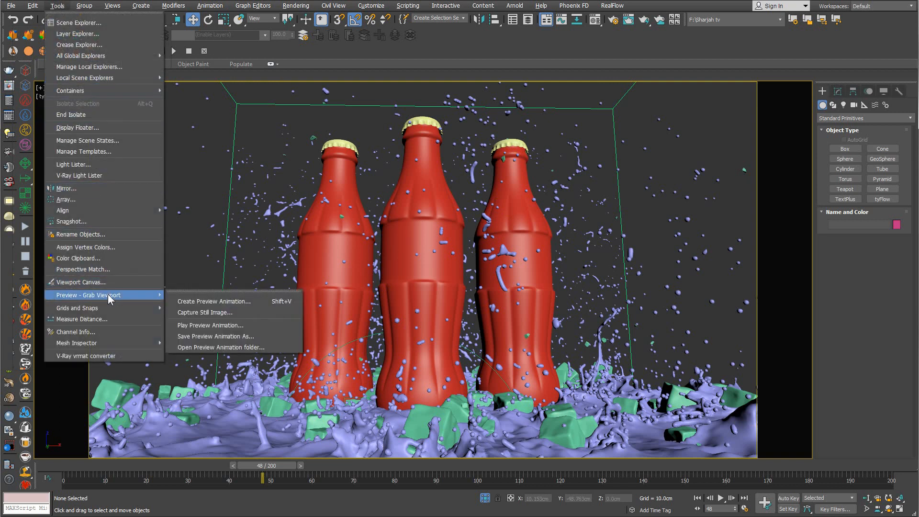
left_click(225, 301)
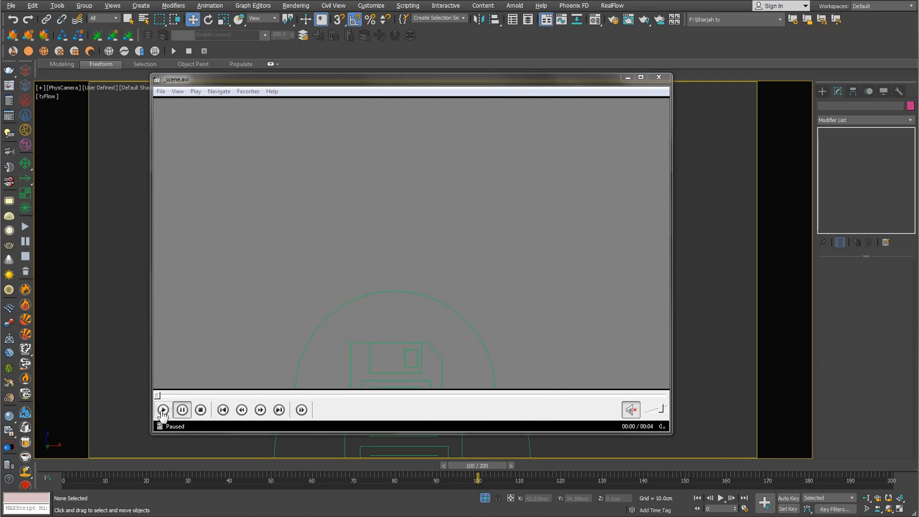
- Play the preview animation, pausing it while the ice cubes are flying around the bottles
left_click(163, 410)
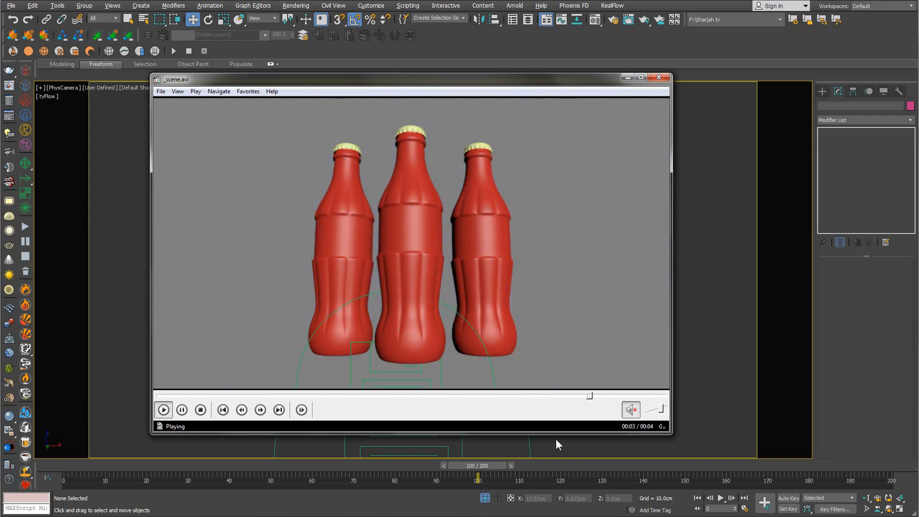
left_click(185, 412)
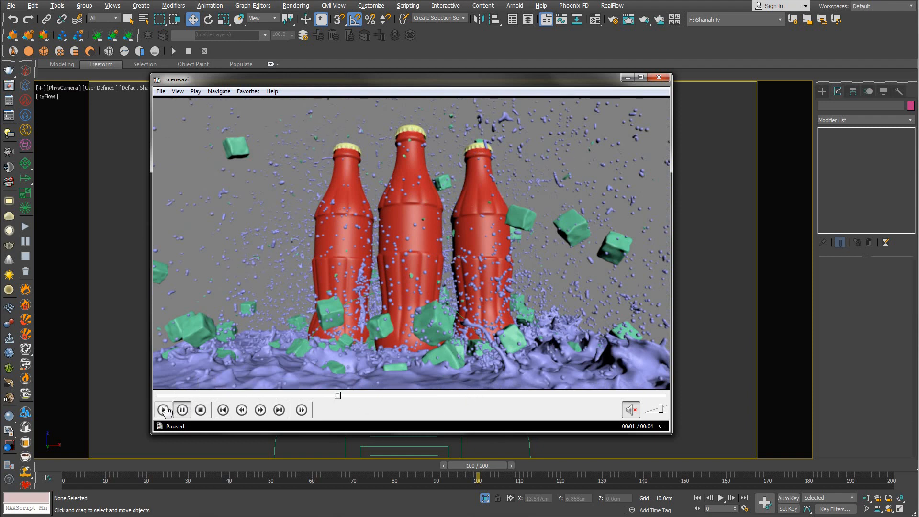
left_click(163, 410)
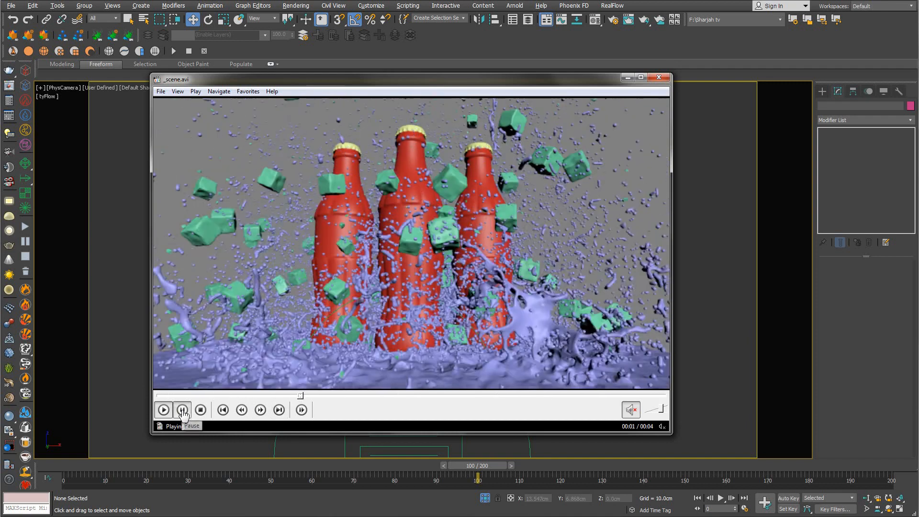
left_click(182, 411)
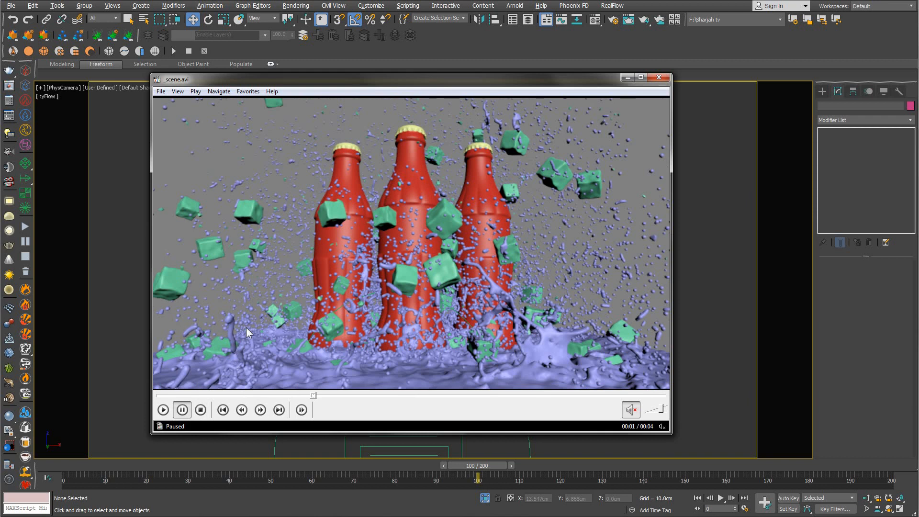
- Scrub the paused preview back and forth through the flying cubes, ending at the early splash around the bottle bases
left_click_drag(325, 401, 405, 400)
left_click_drag(389, 401, 305, 401)
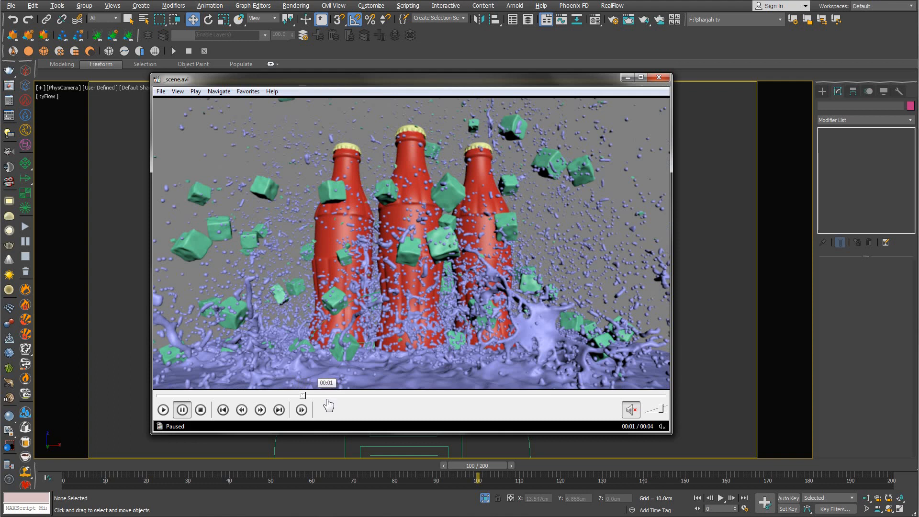
left_click(318, 402)
left_click_drag(318, 403, 196, 398)
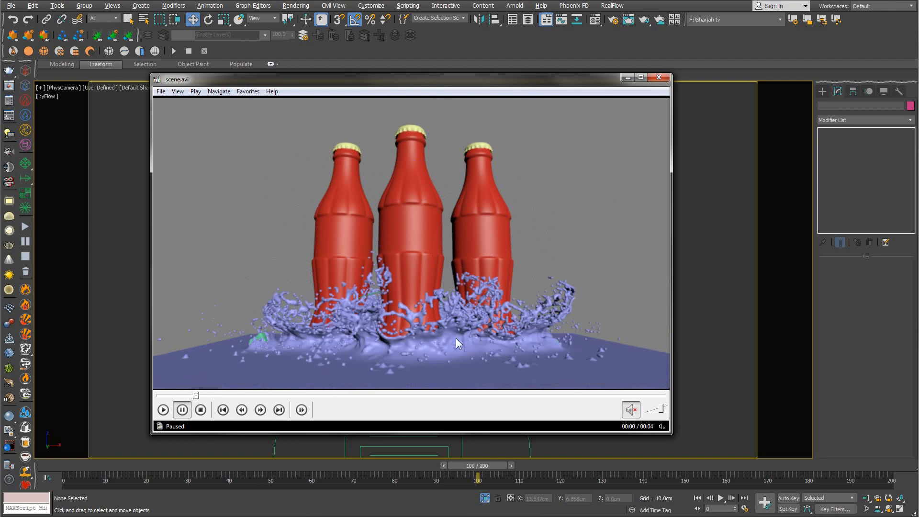
- Advance the preview gradually from the early splash, and play it on until the cubes settle at 00:03
left_click(207, 396)
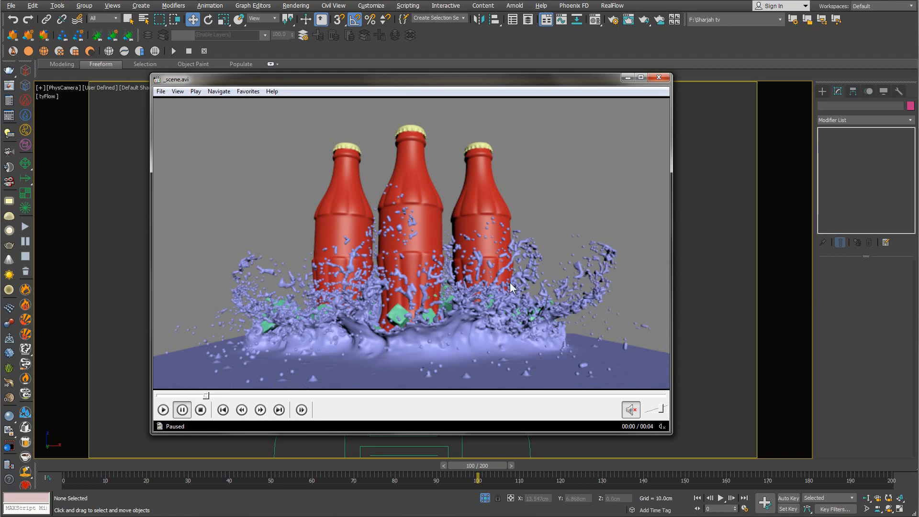
left_click(217, 396)
left_click(231, 396)
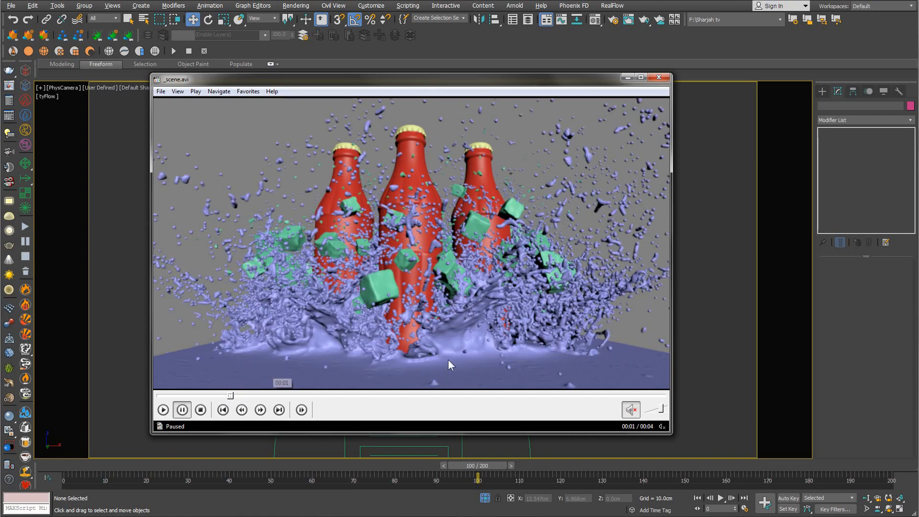
left_click_drag(238, 396, 283, 402)
left_click(163, 410)
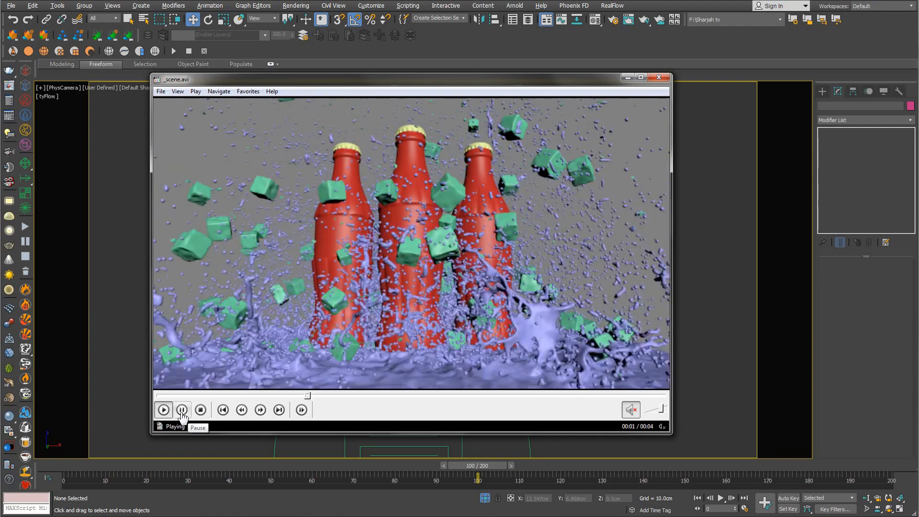
left_click(181, 410)
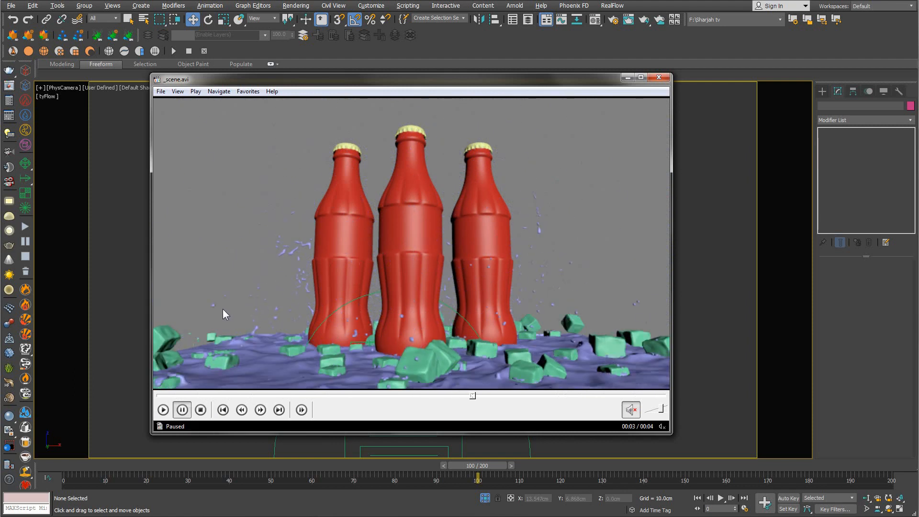